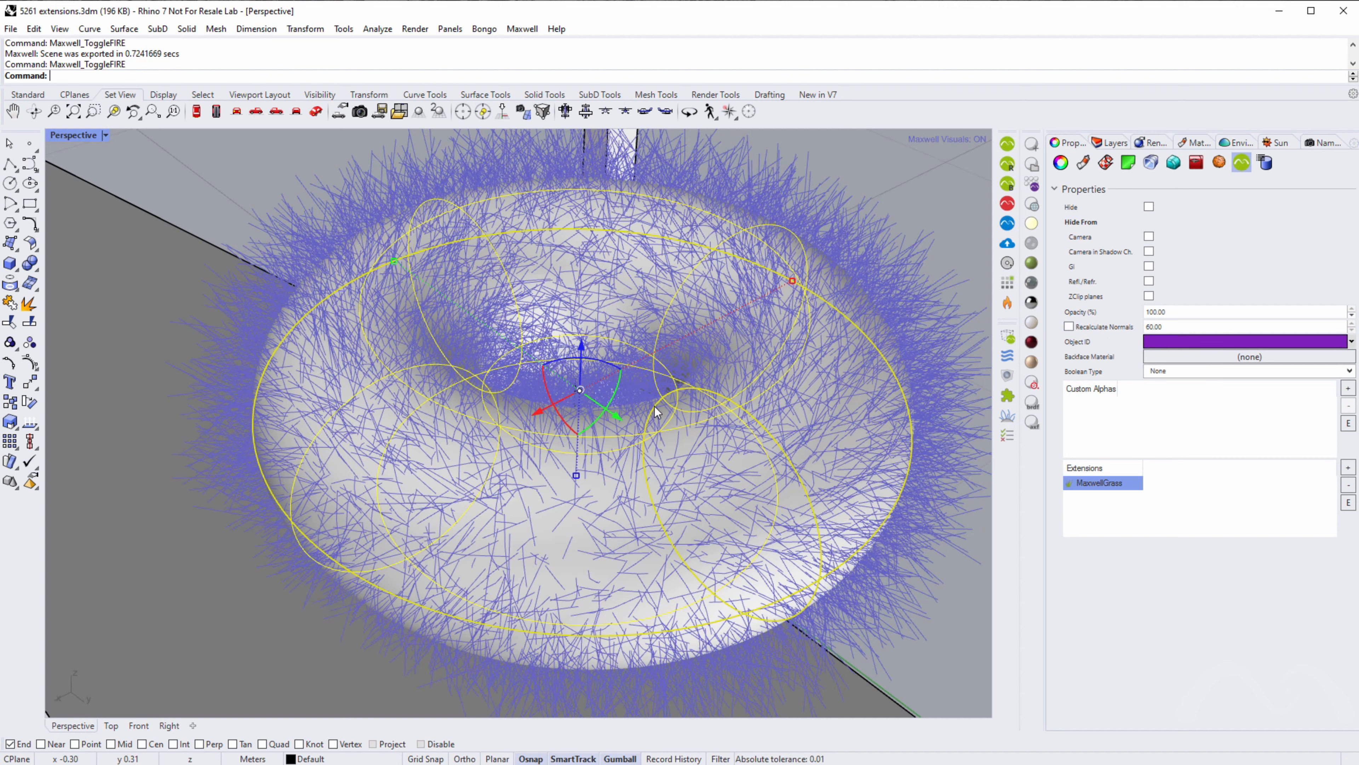
- Delete the grass-covered torus and draw an open paraboloid with its focus at the foot of the pole
{"action": "key", "text": "Delete"}
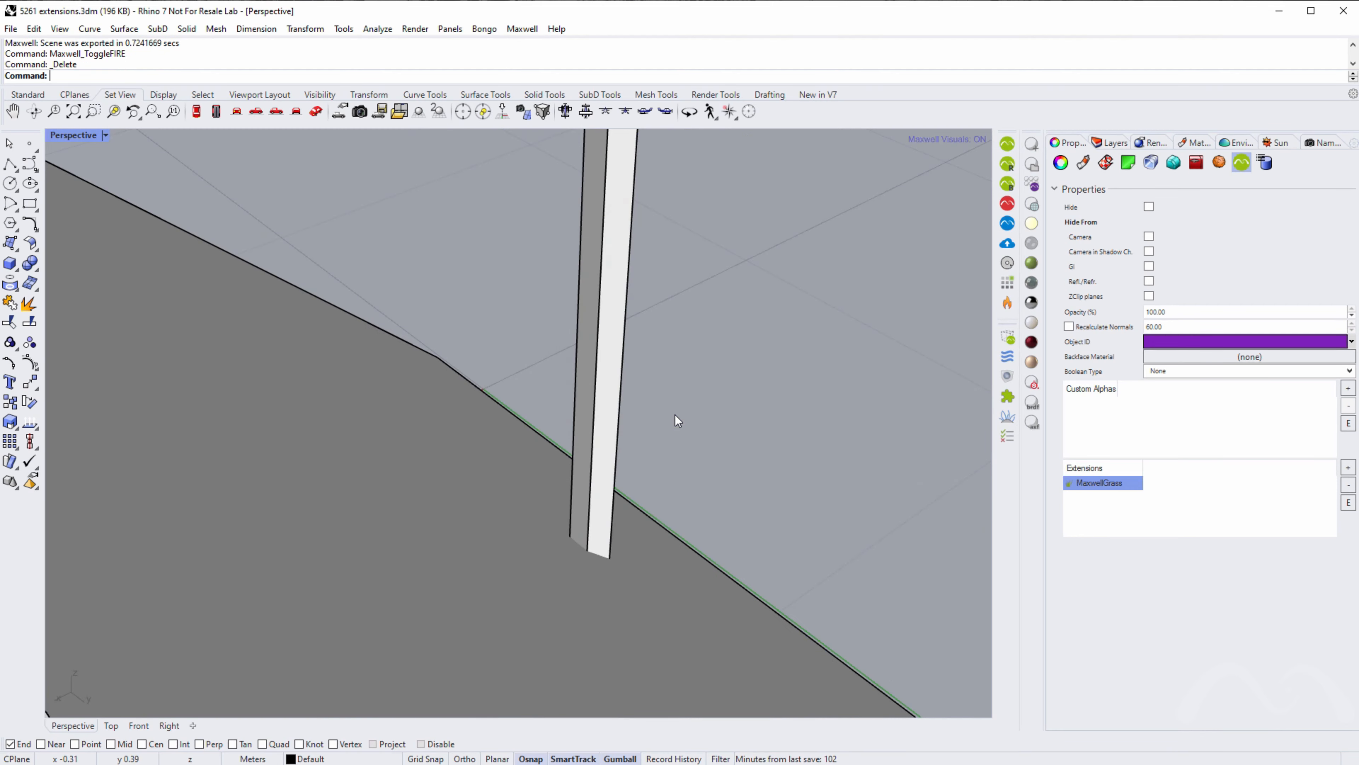
{"action": "left_click", "coordinate": [16, 268]}
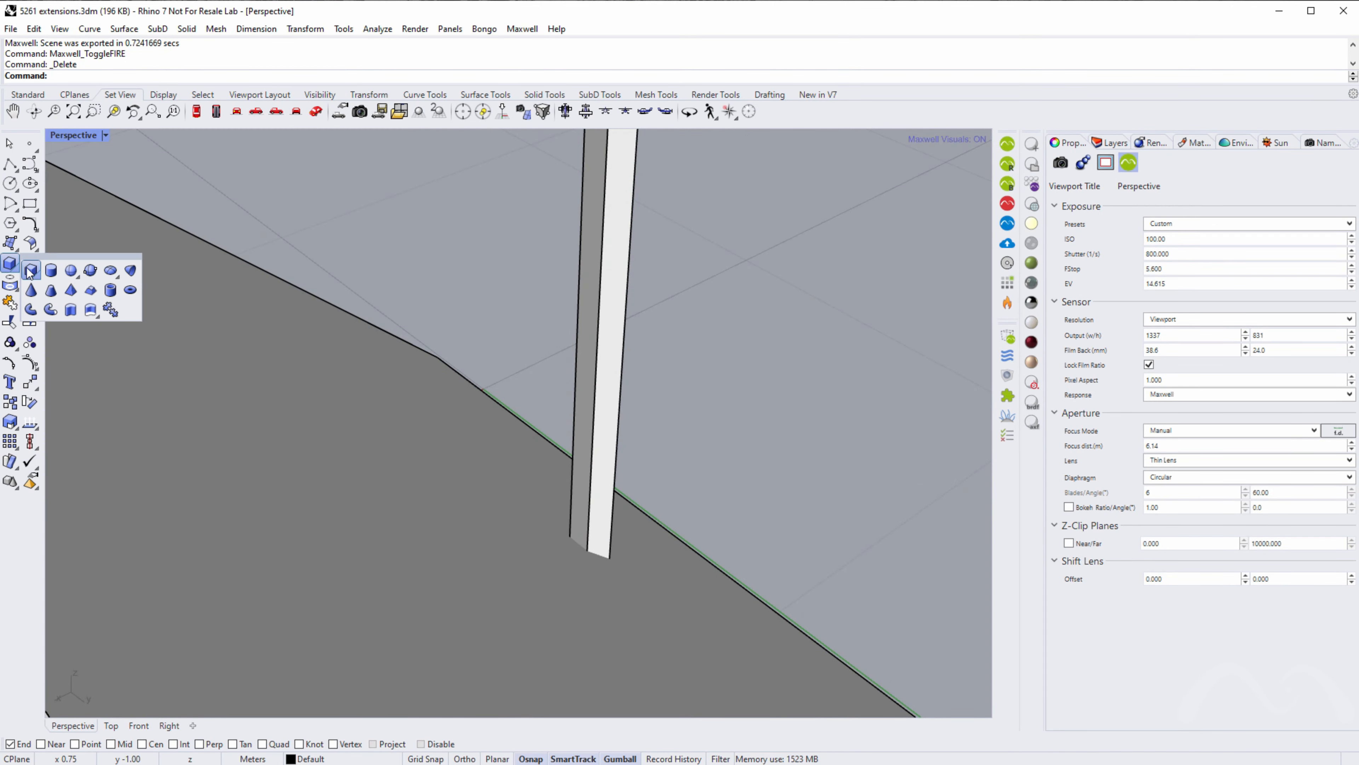
{"action": "left_click", "coordinate": [129, 270]}
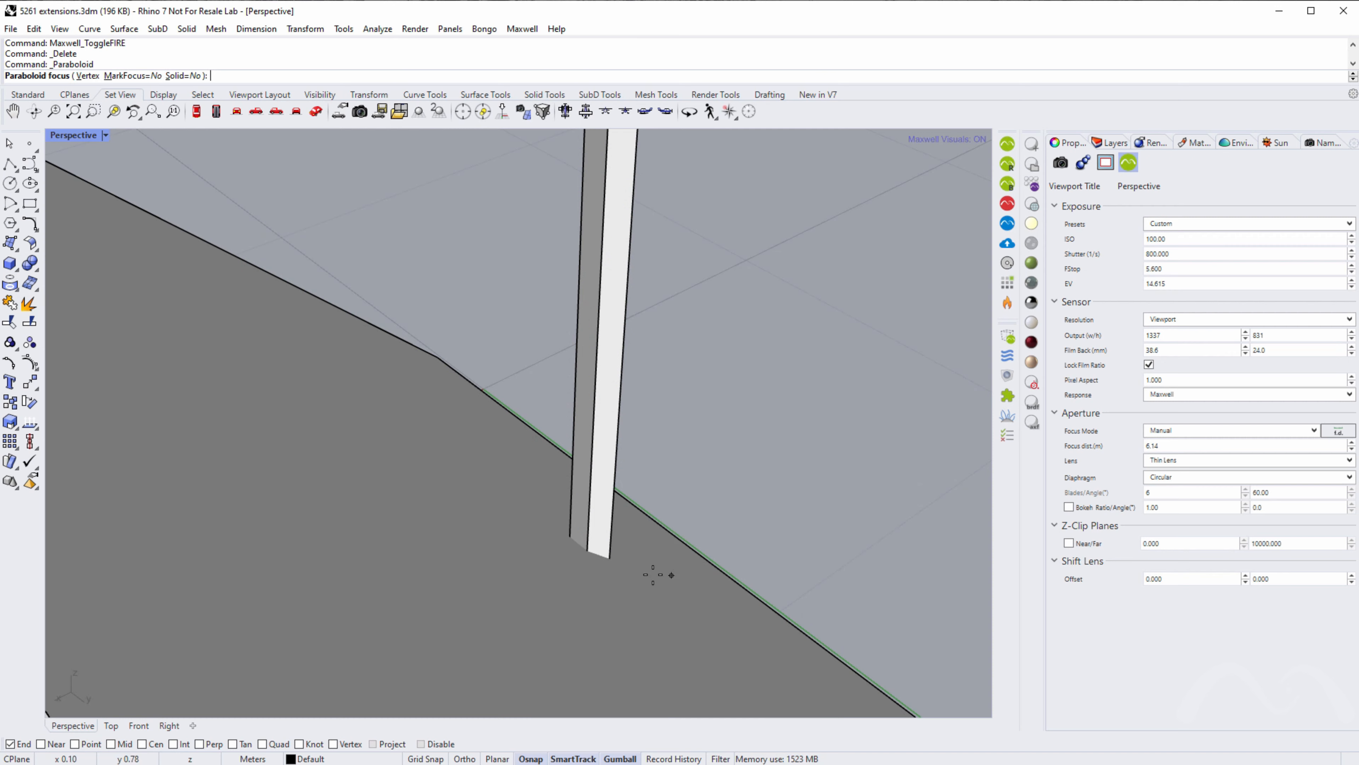
{"action": "left_click", "coordinate": [614, 565]}
{"action": "left_click", "coordinate": [689, 631]}
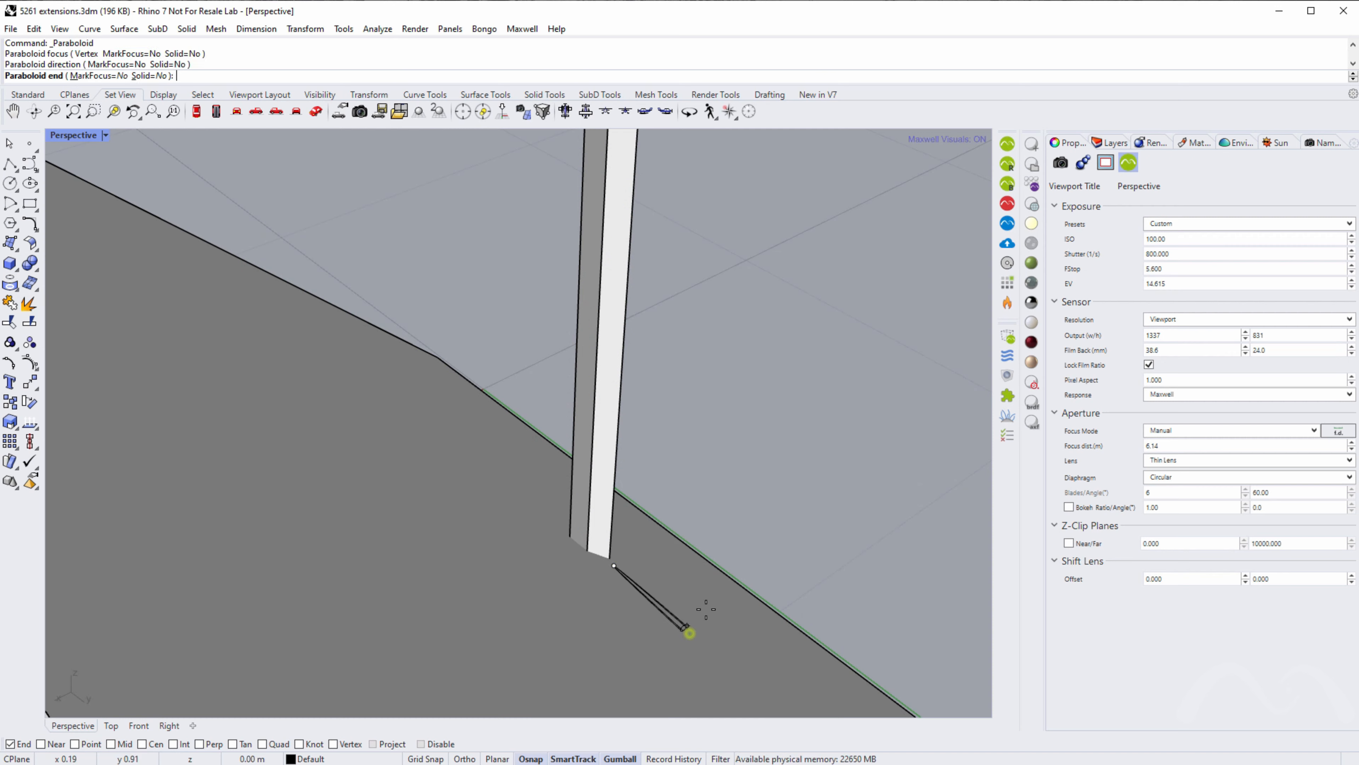
{"action": "left_click", "coordinate": [819, 549]}
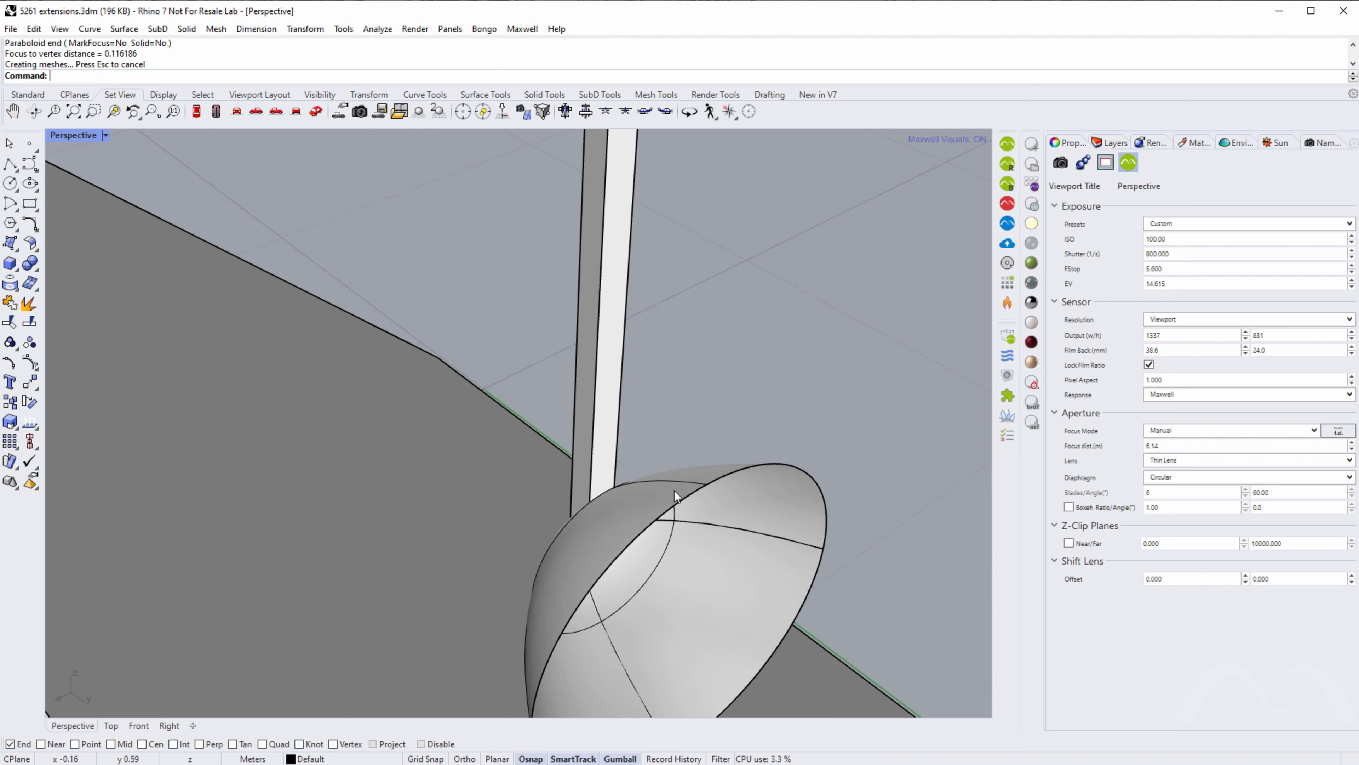
- Select the paraboloid, add a new Maxwell Opaque material and set that material's color to blue
{"action": "left_click", "coordinate": [665, 499]}
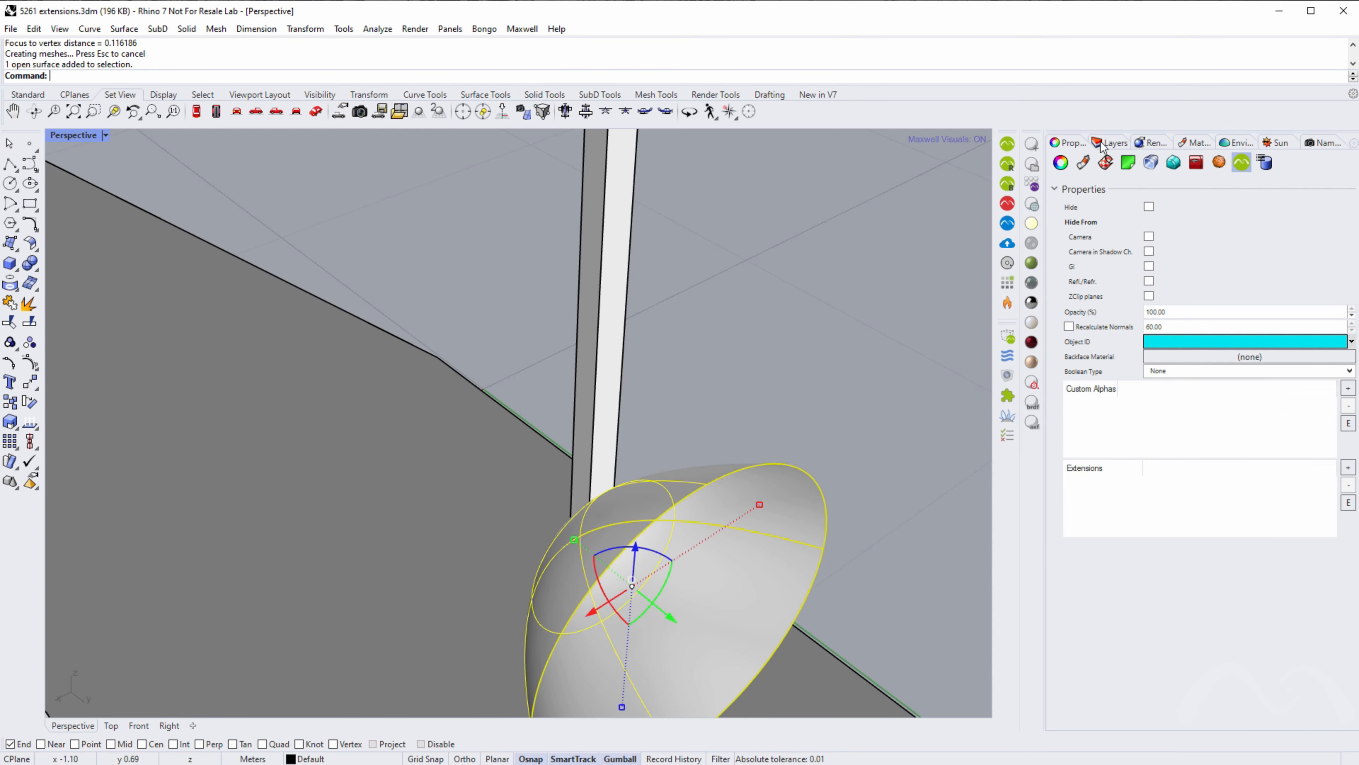
{"action": "left_click", "coordinate": [1192, 142]}
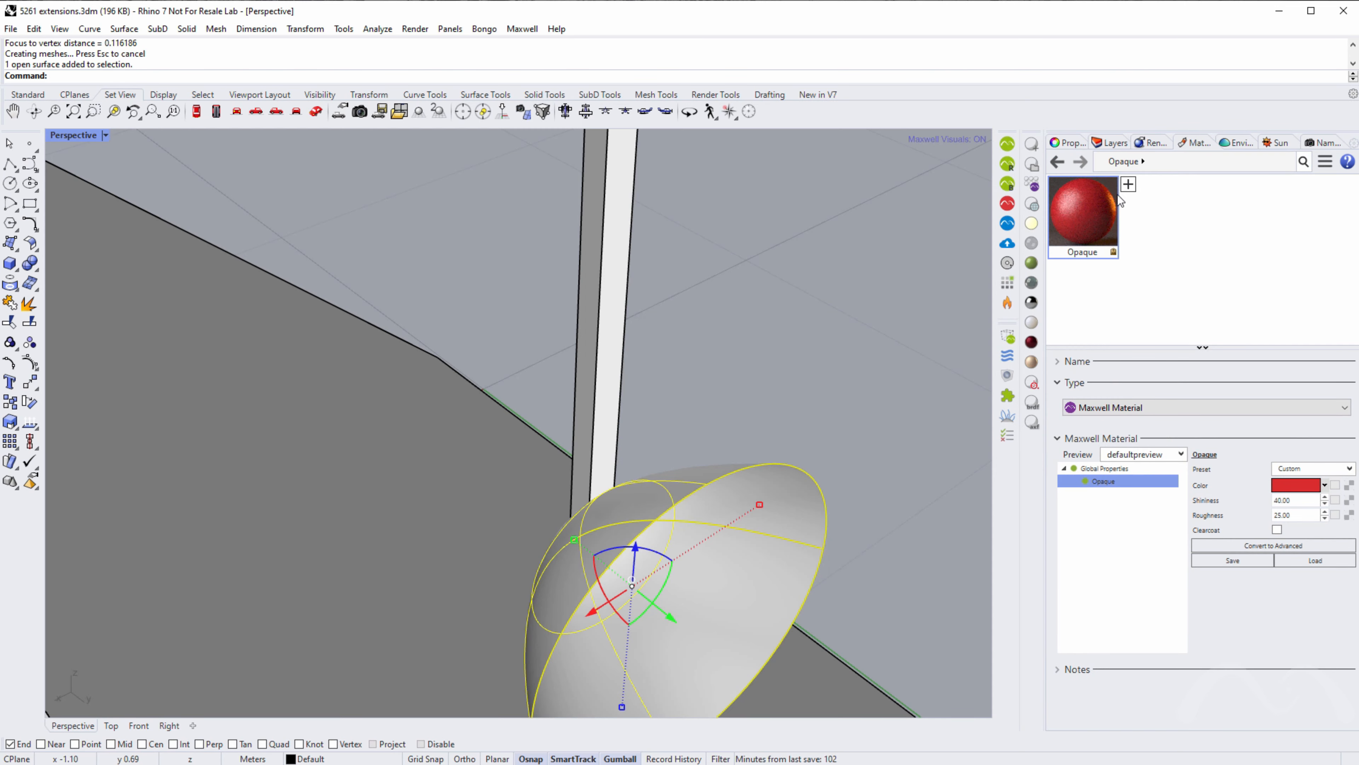
{"action": "left_click", "coordinate": [1031, 264]}
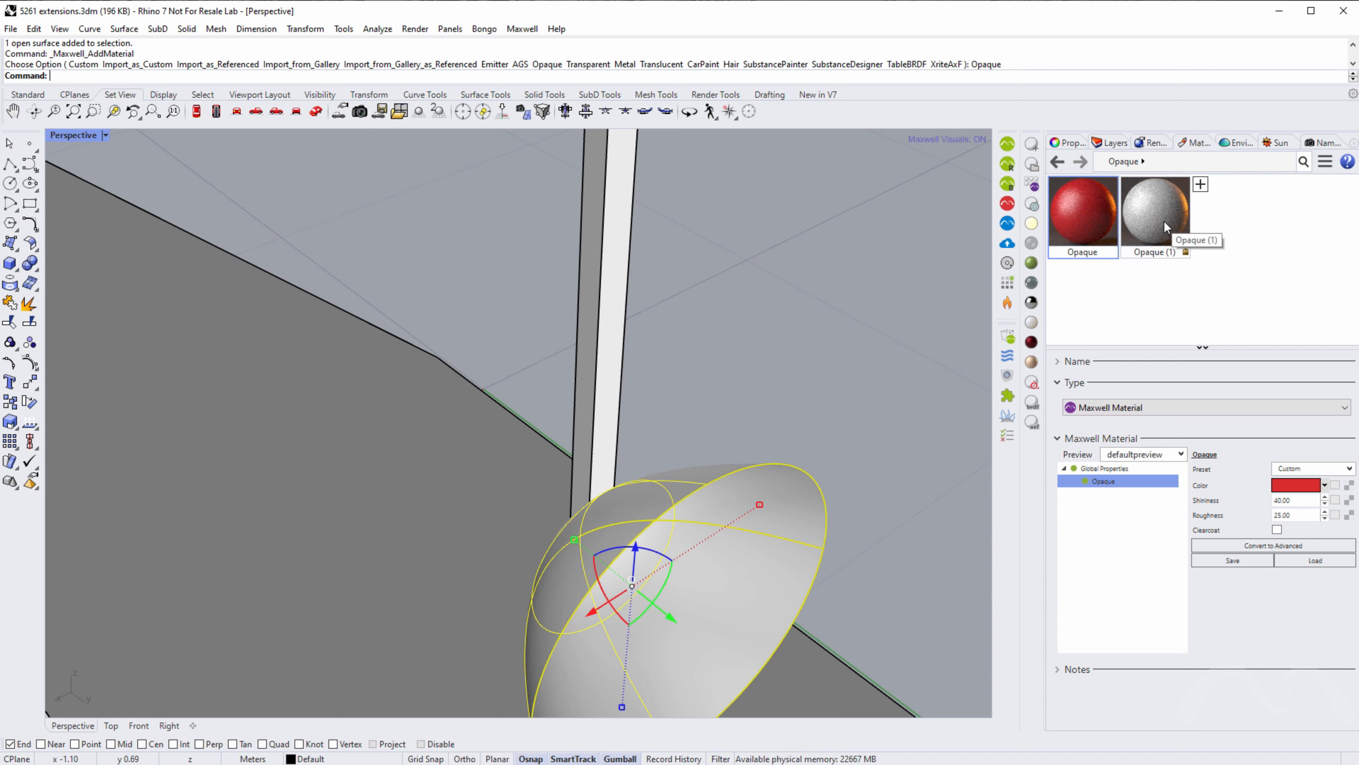
{"action": "left_click", "coordinate": [1166, 228]}
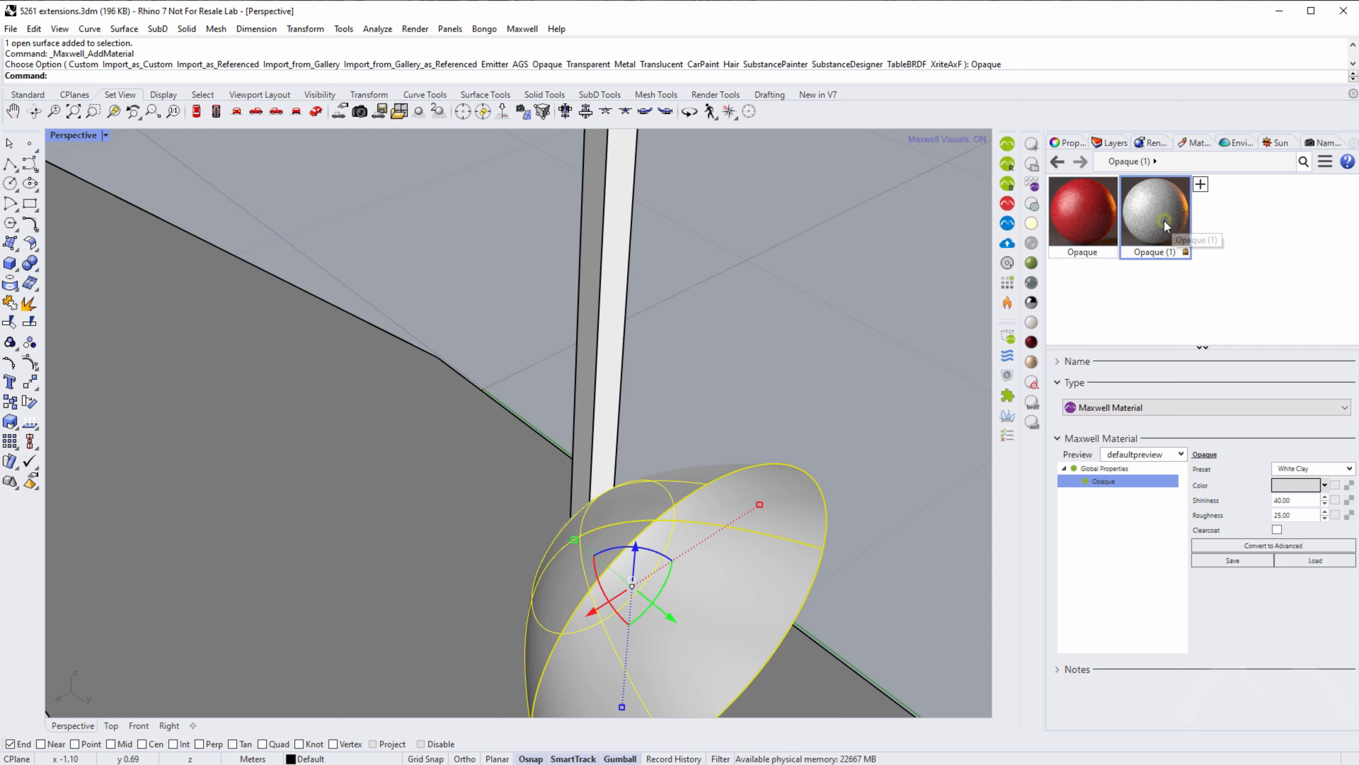
{"action": "left_click", "coordinate": [1286, 485]}
{"action": "left_click", "coordinate": [210, 584]}
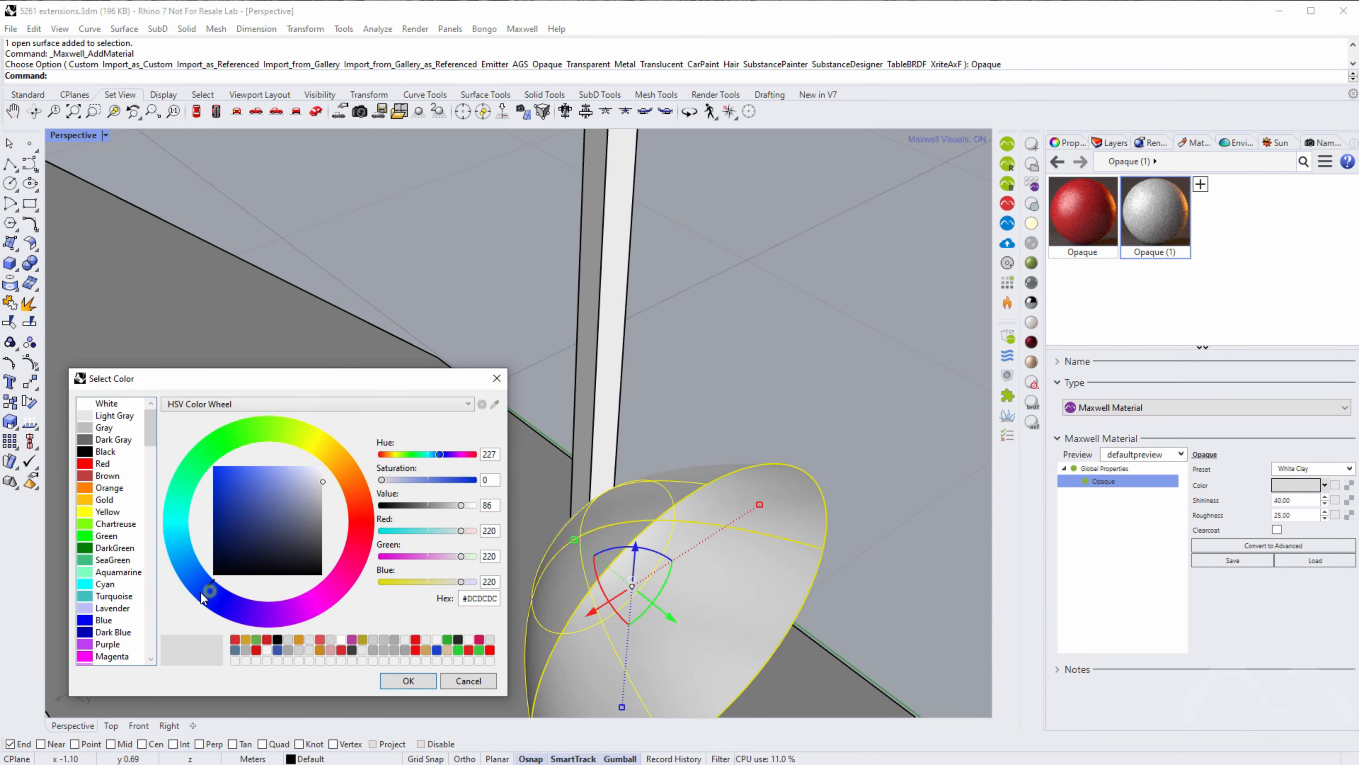
{"action": "left_click", "coordinate": [230, 488]}
{"action": "left_click", "coordinate": [409, 681]}
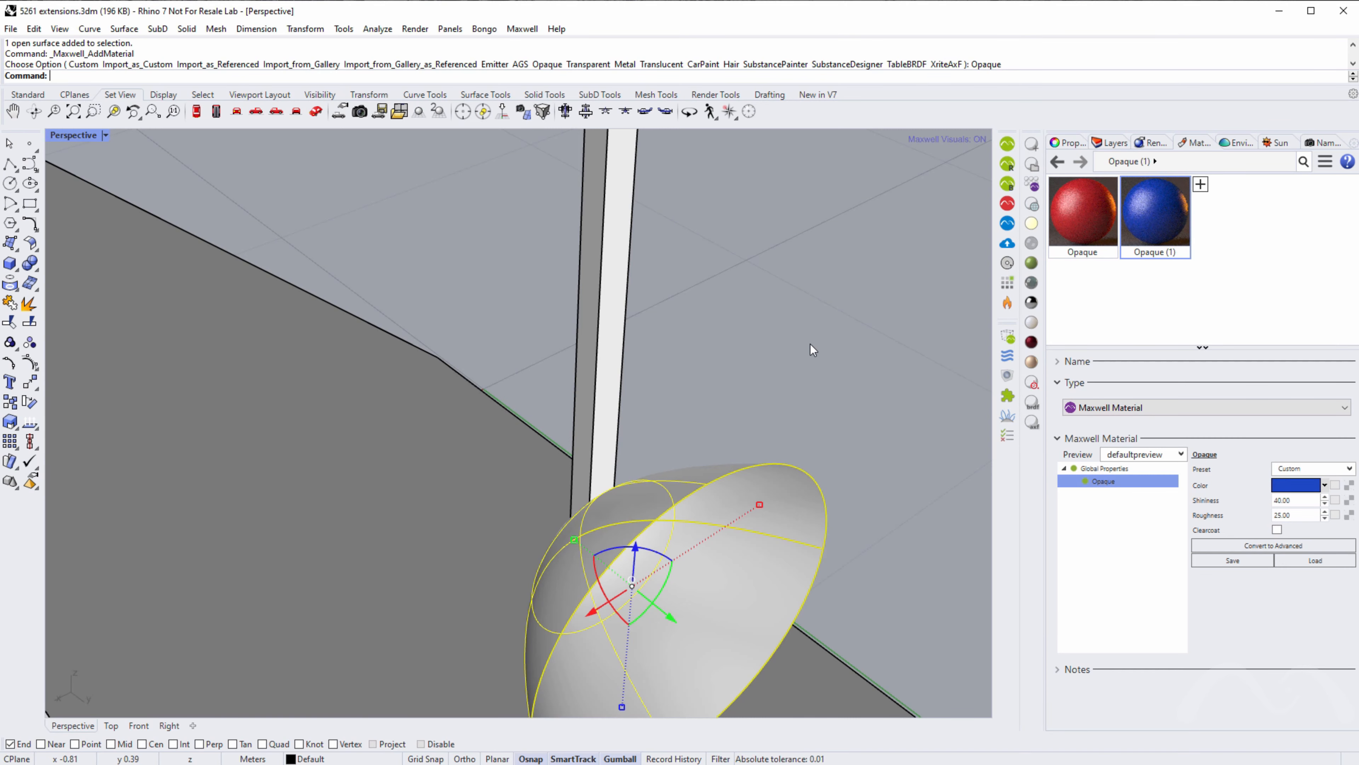
- Assign the red Opaque material to the paraboloid and start the Maxwell FIRE interactive render in the viewport
{"action": "left_click", "coordinate": [1075, 145]}
{"action": "left_click", "coordinate": [1194, 142]}
{"action": "right_click", "coordinate": [1083, 228]}
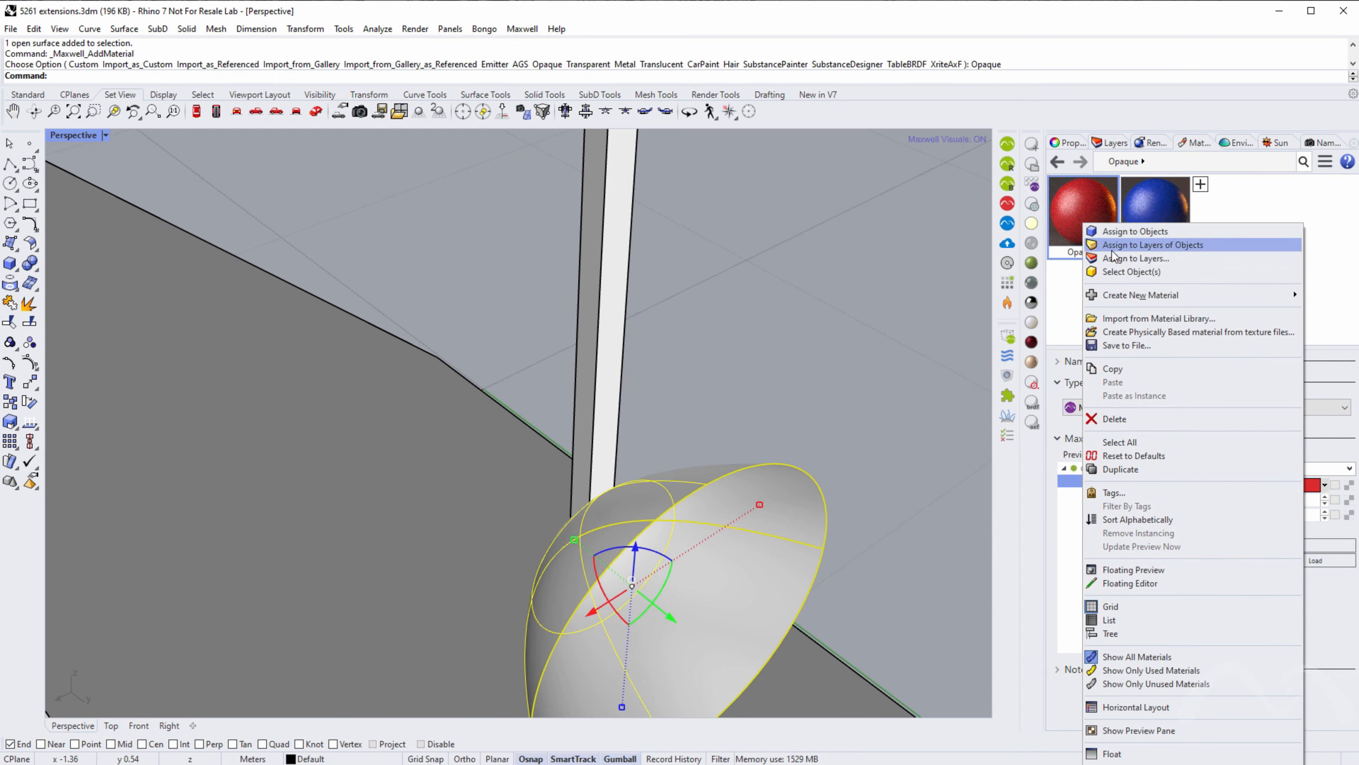
{"action": "left_click", "coordinate": [1136, 231]}
{"action": "left_click", "coordinate": [1007, 302]}
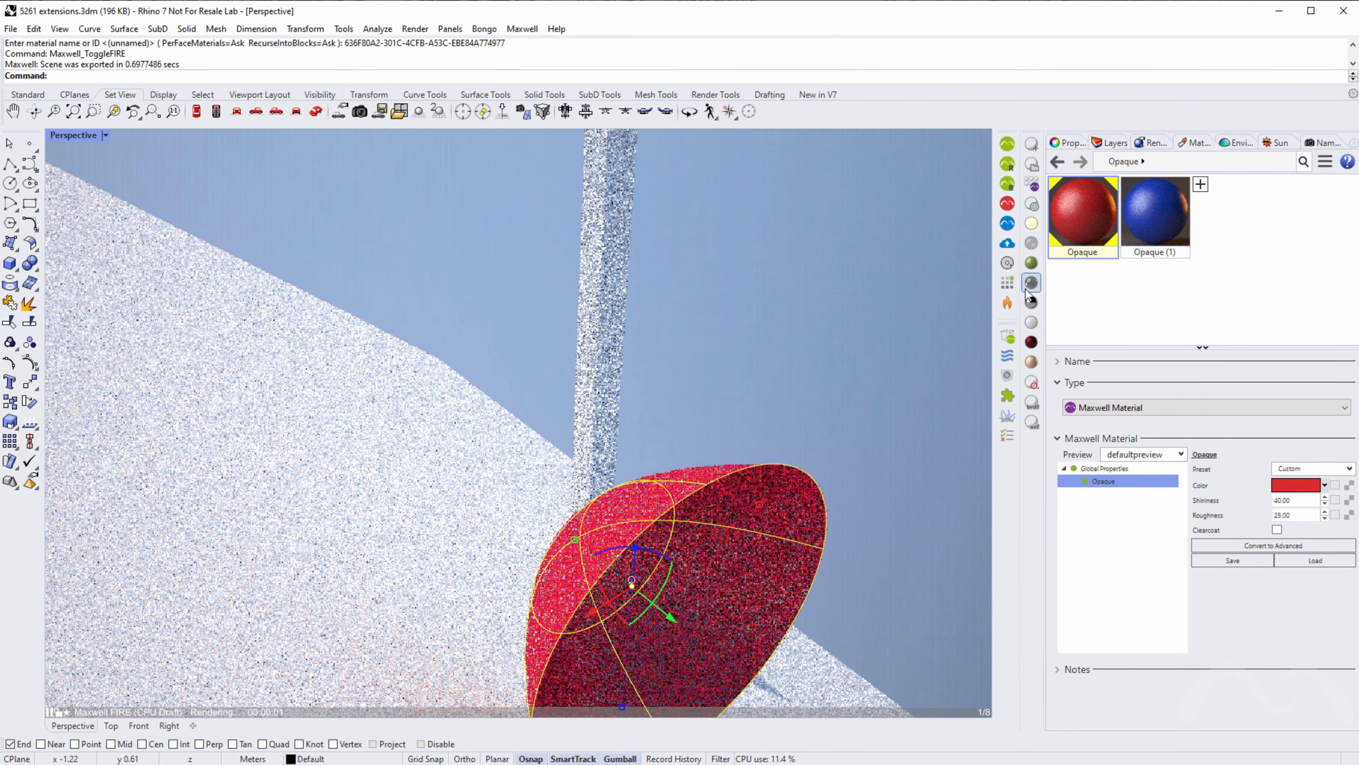
- Set the paraboloid's backface material to the blue Opaque (1) in its Maxwell object properties
{"action": "left_click", "coordinate": [1077, 143]}
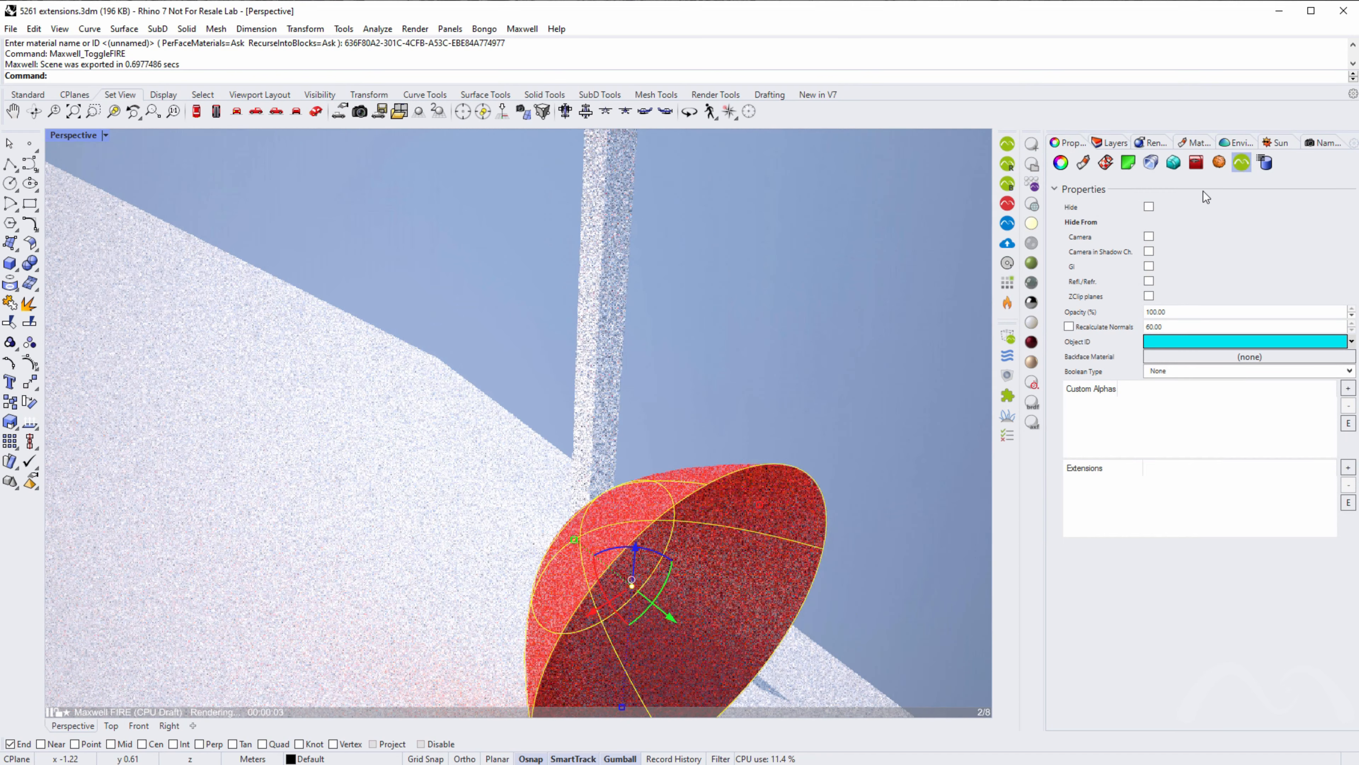
{"action": "left_click", "coordinate": [1193, 357]}
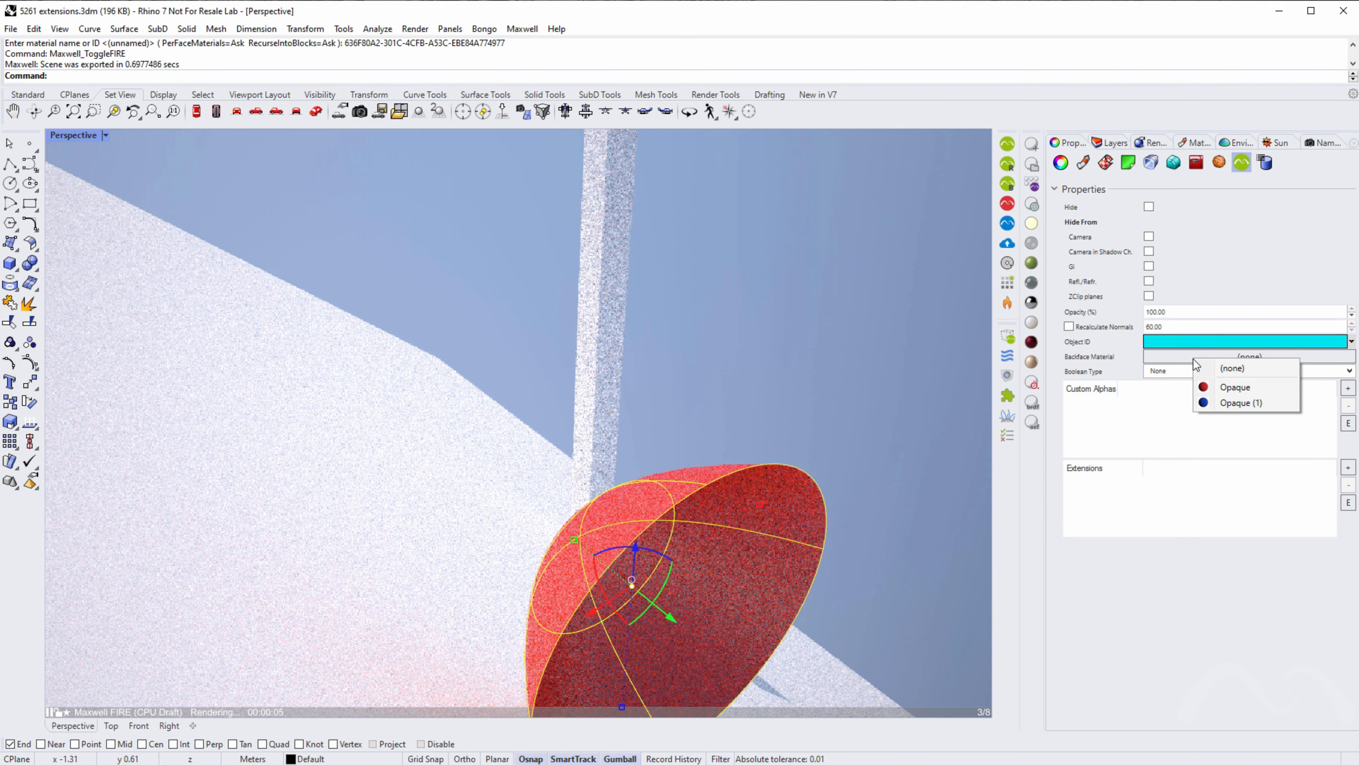
{"action": "left_click", "coordinate": [1232, 403]}
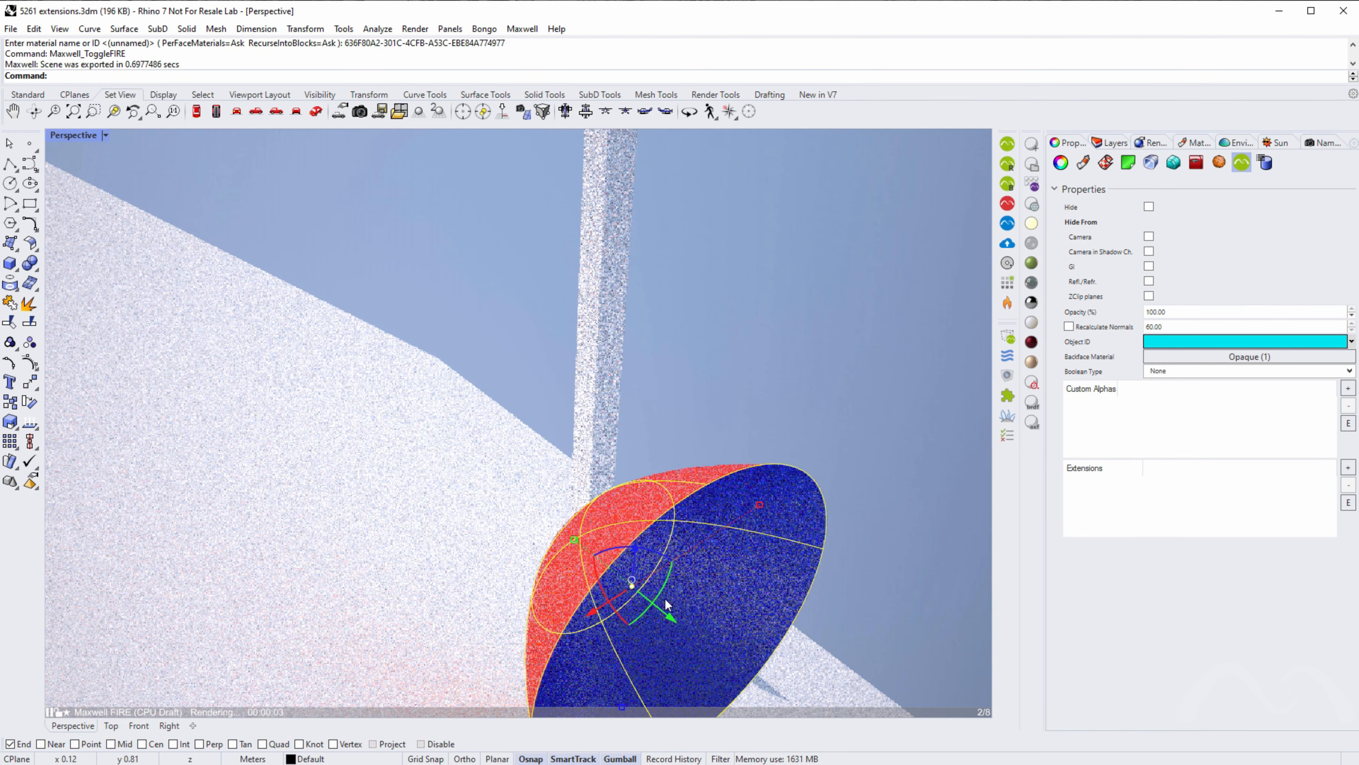
{"action": "right_click_drag", "start_coordinate": [494, 610], "coordinate": [461, 592]}
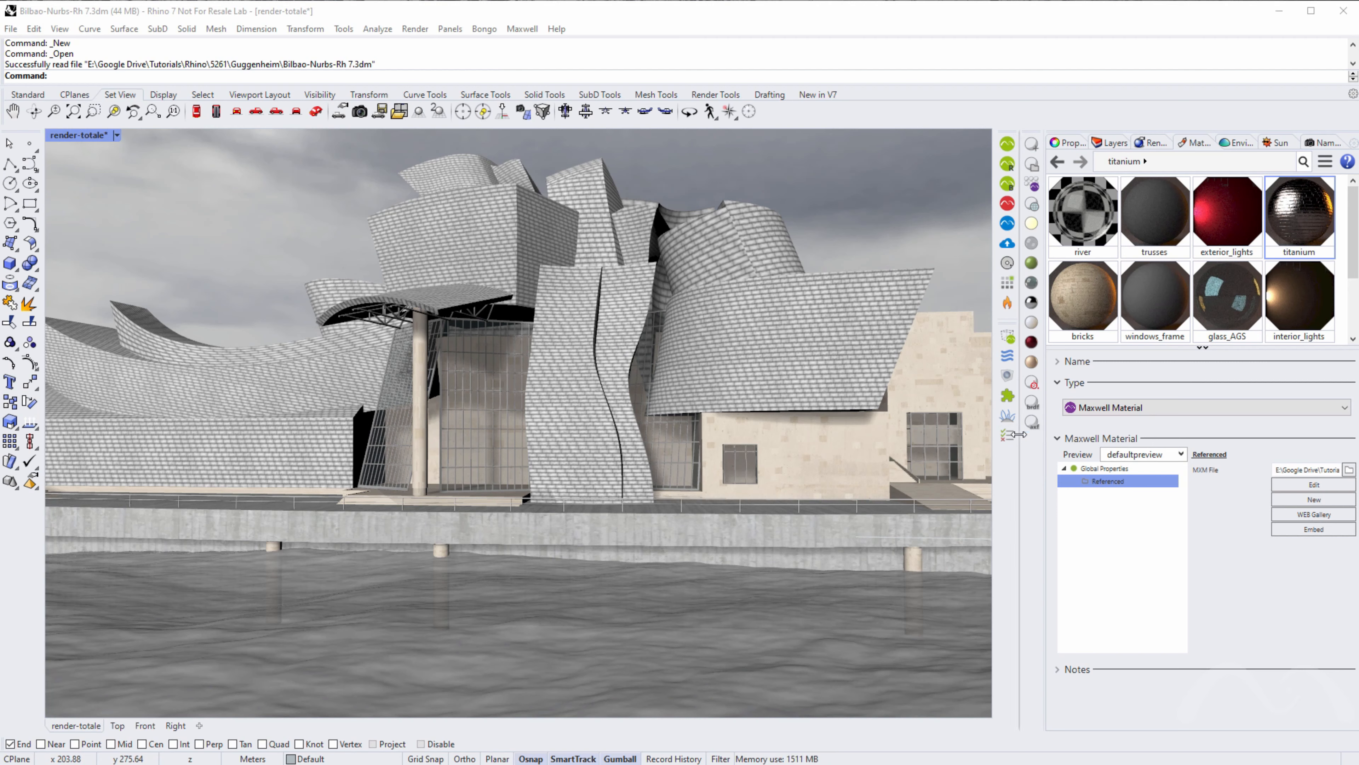
- Look through the Maxwell plug-in's commands and list the available commands starting with "Maxwell"
{"action": "left_click", "coordinate": [523, 29]}
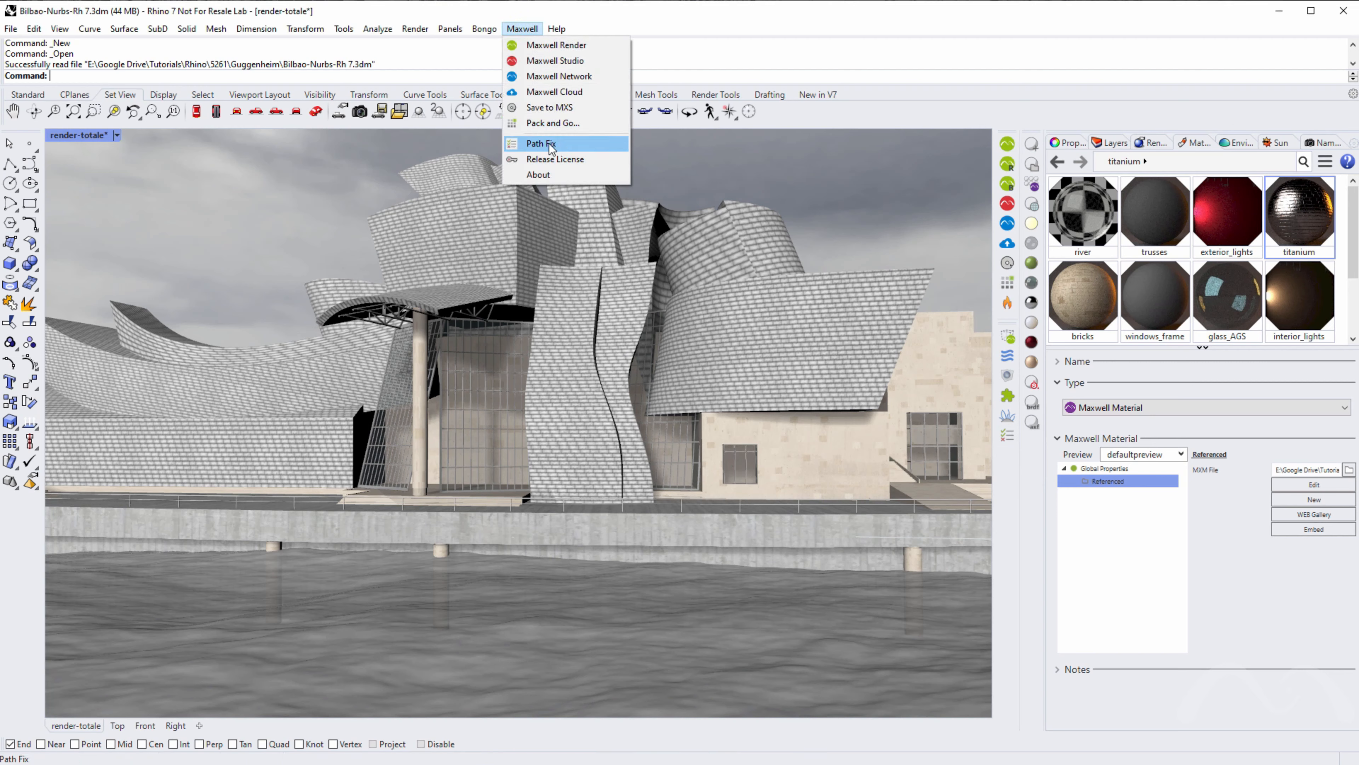
{"action": "key", "text": "alt+f"}
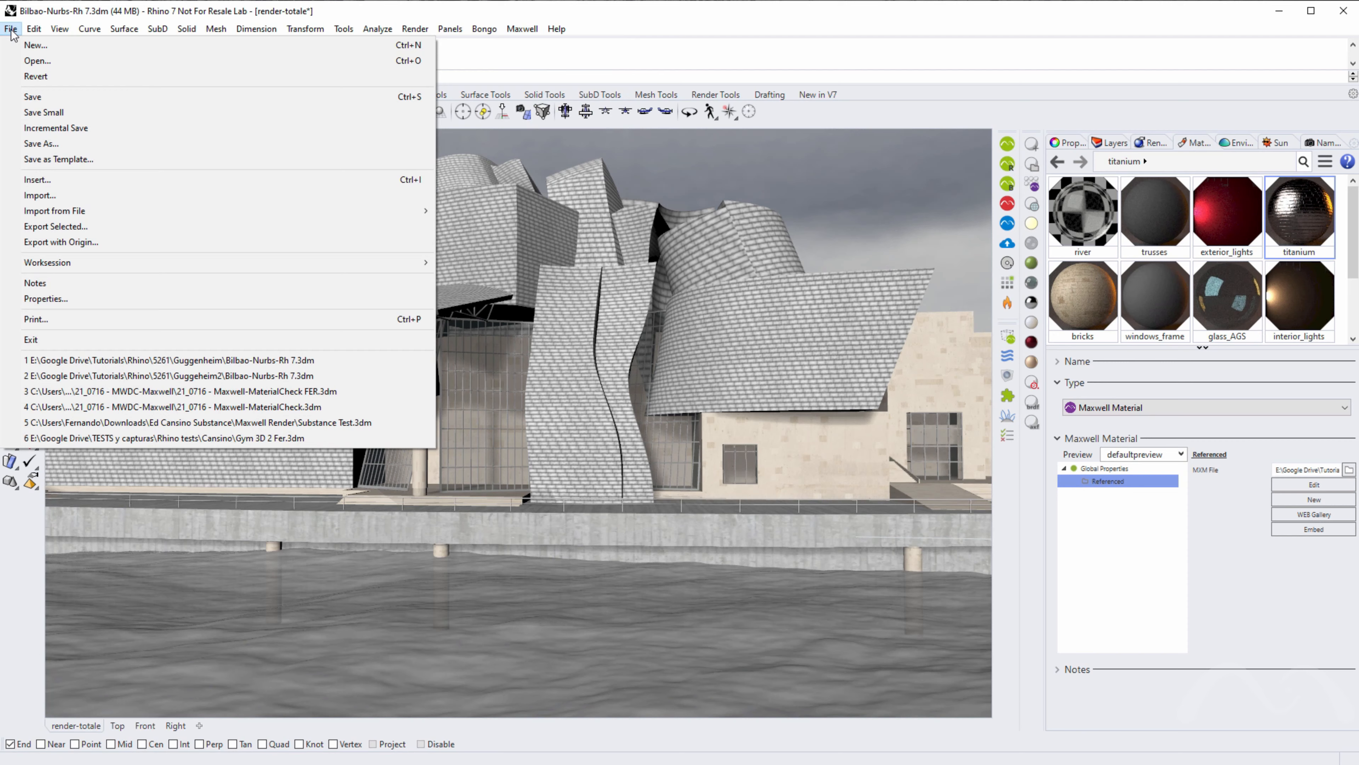
{"action": "left_click", "coordinate": [646, 65]}
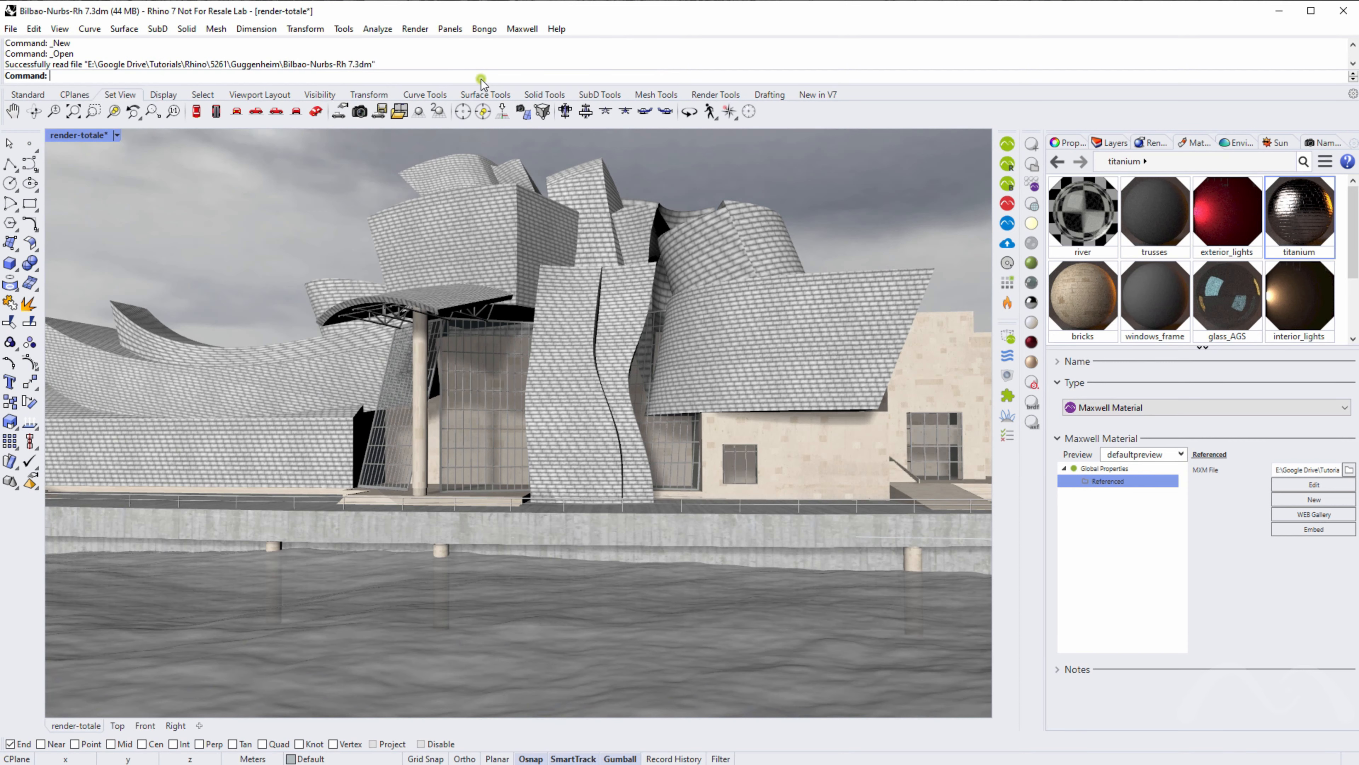
{"action": "type", "text": "Maxwell_ToggleFIRE"}
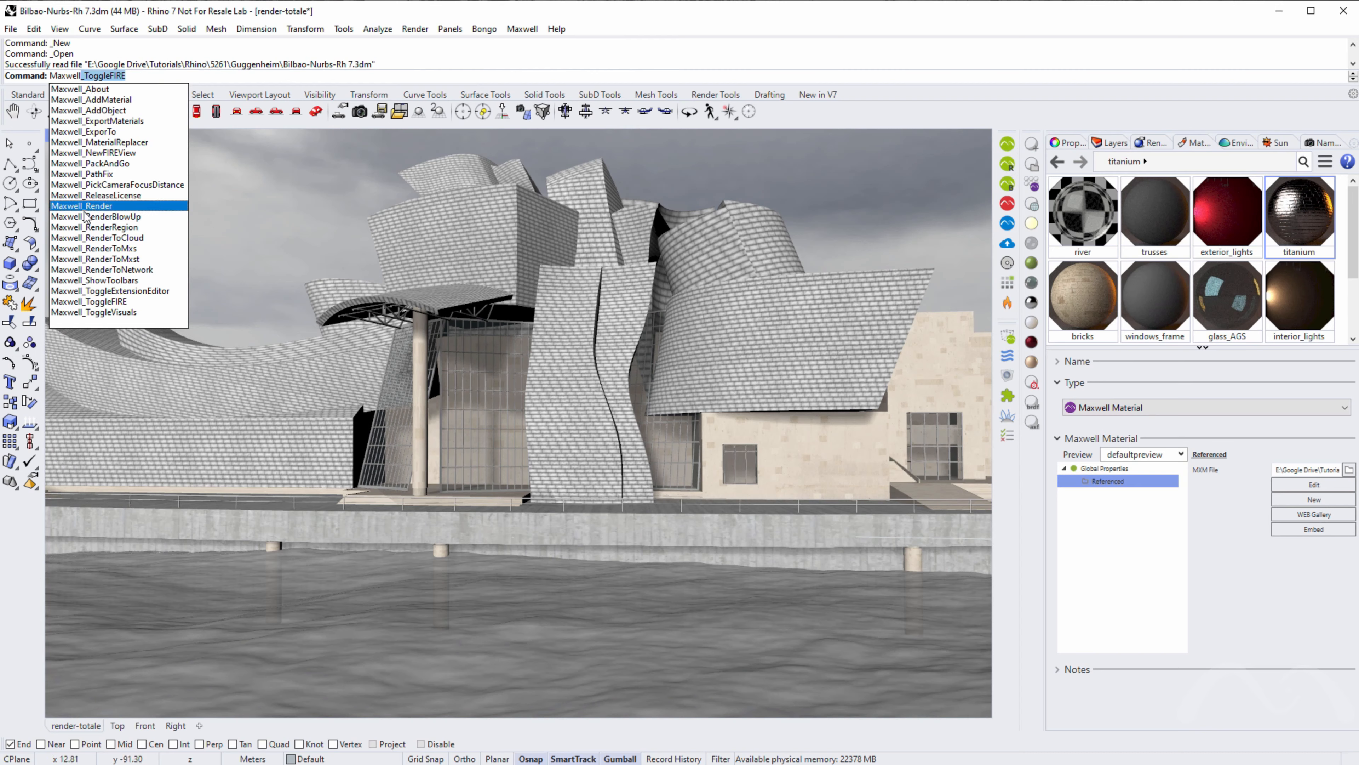
{"action": "left_click", "coordinate": [590, 71]}
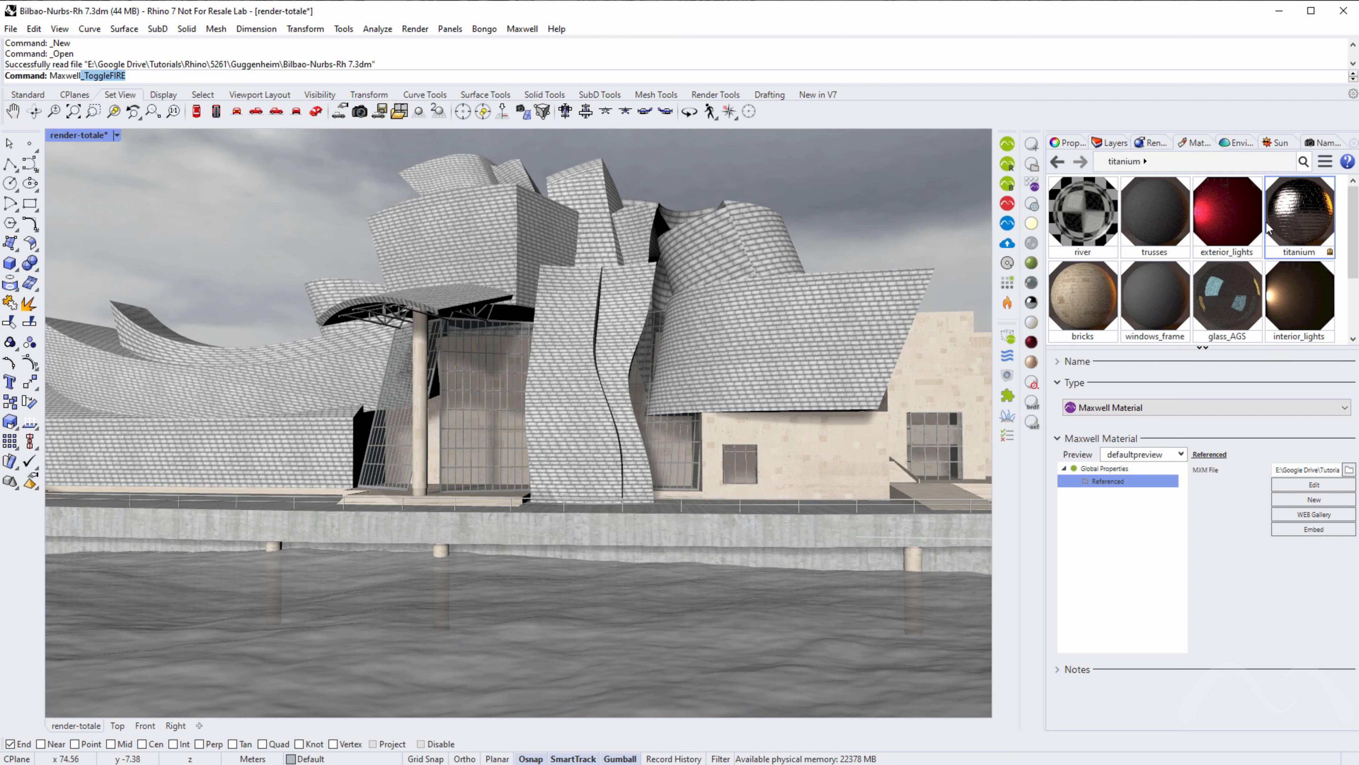
- Examine the background and reflection map file paths in the image-based settings of Maxwell Environment (from Rhino5)
{"action": "left_click", "coordinate": [1243, 142]}
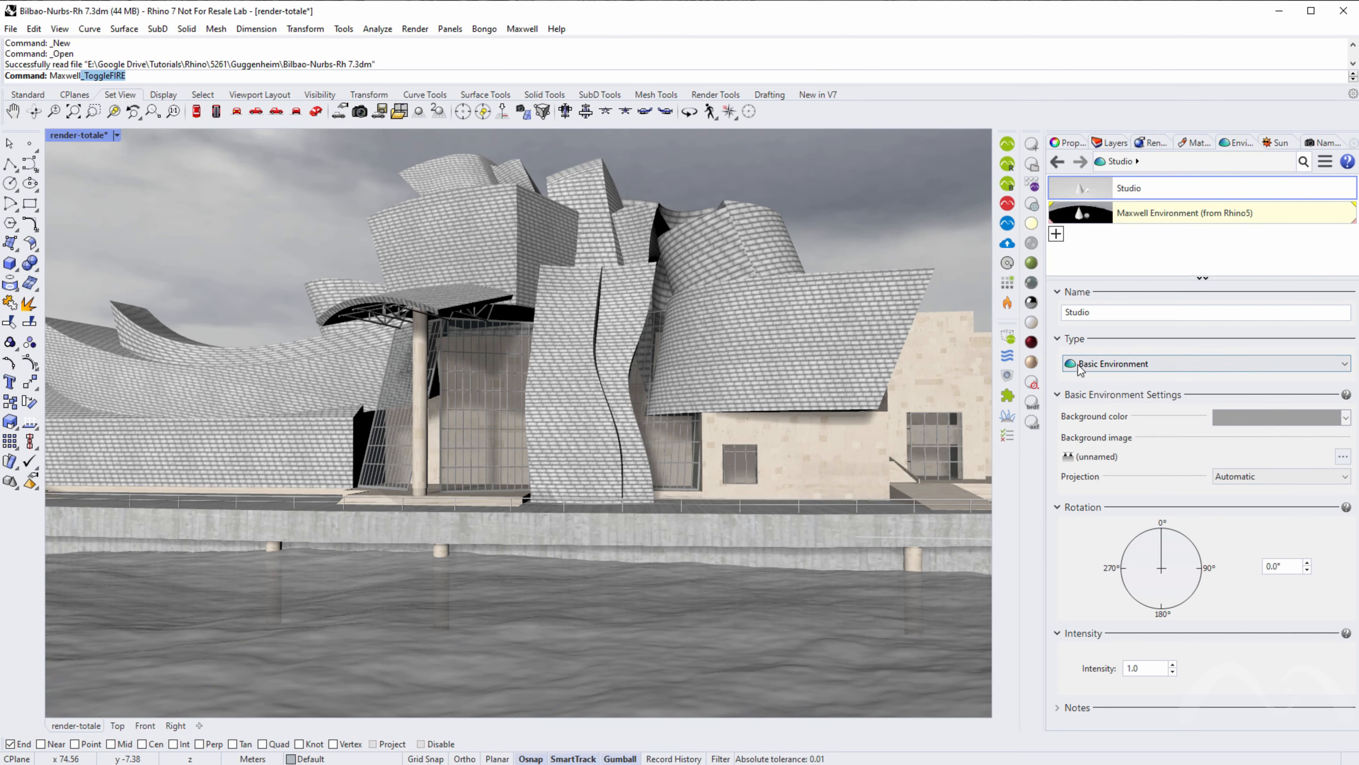
{"action": "left_click", "coordinate": [1124, 211]}
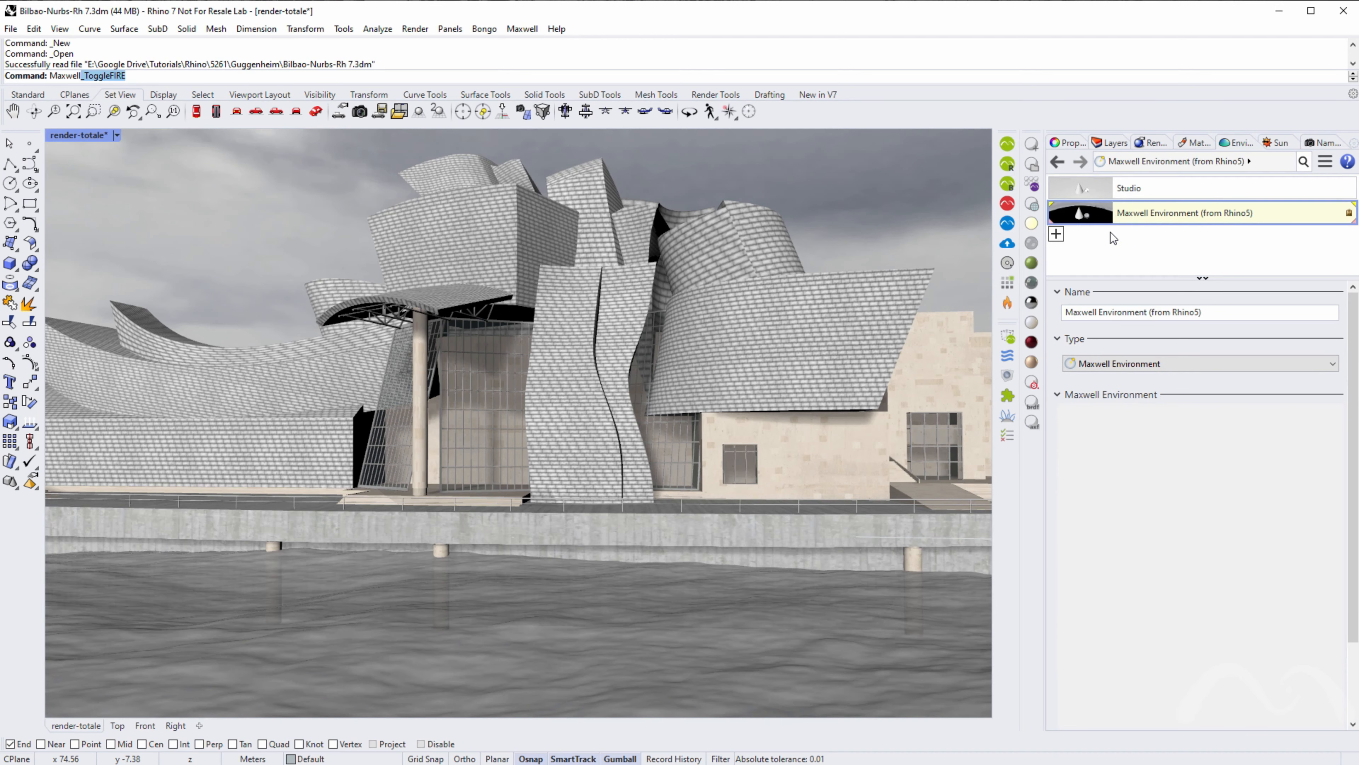
{"action": "left_click", "coordinate": [1107, 427]}
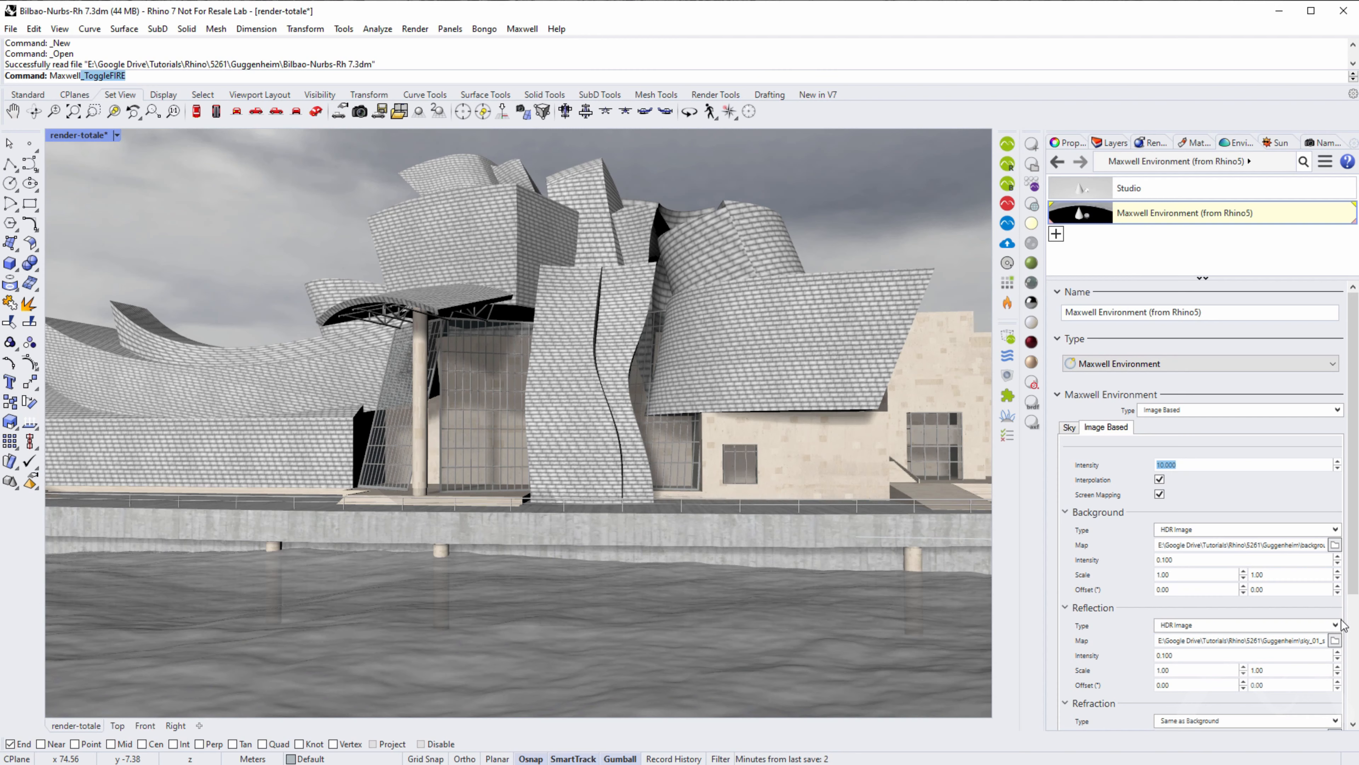
{"action": "scroll", "coordinate": [1356, 578], "scroll_direction": "down", "scroll_amount": 3}
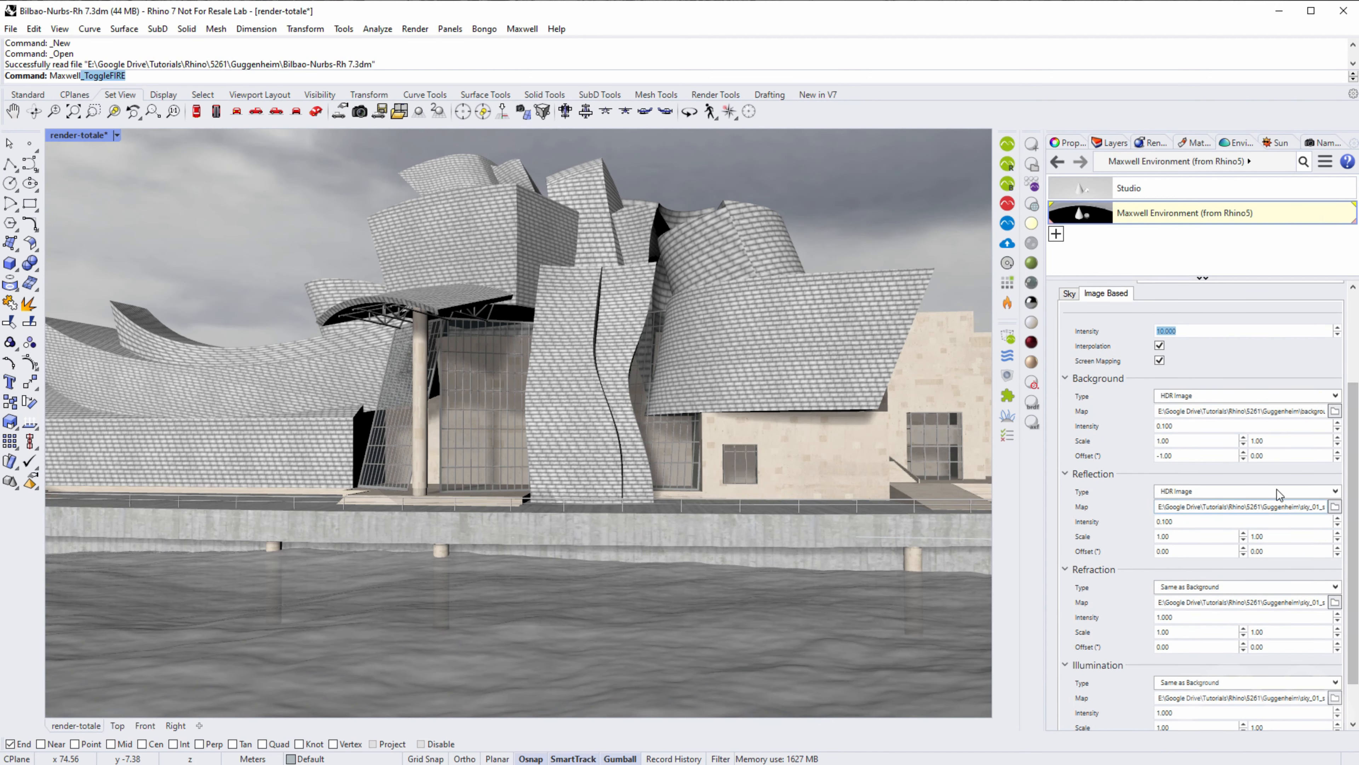
{"action": "left_click", "coordinate": [1296, 411]}
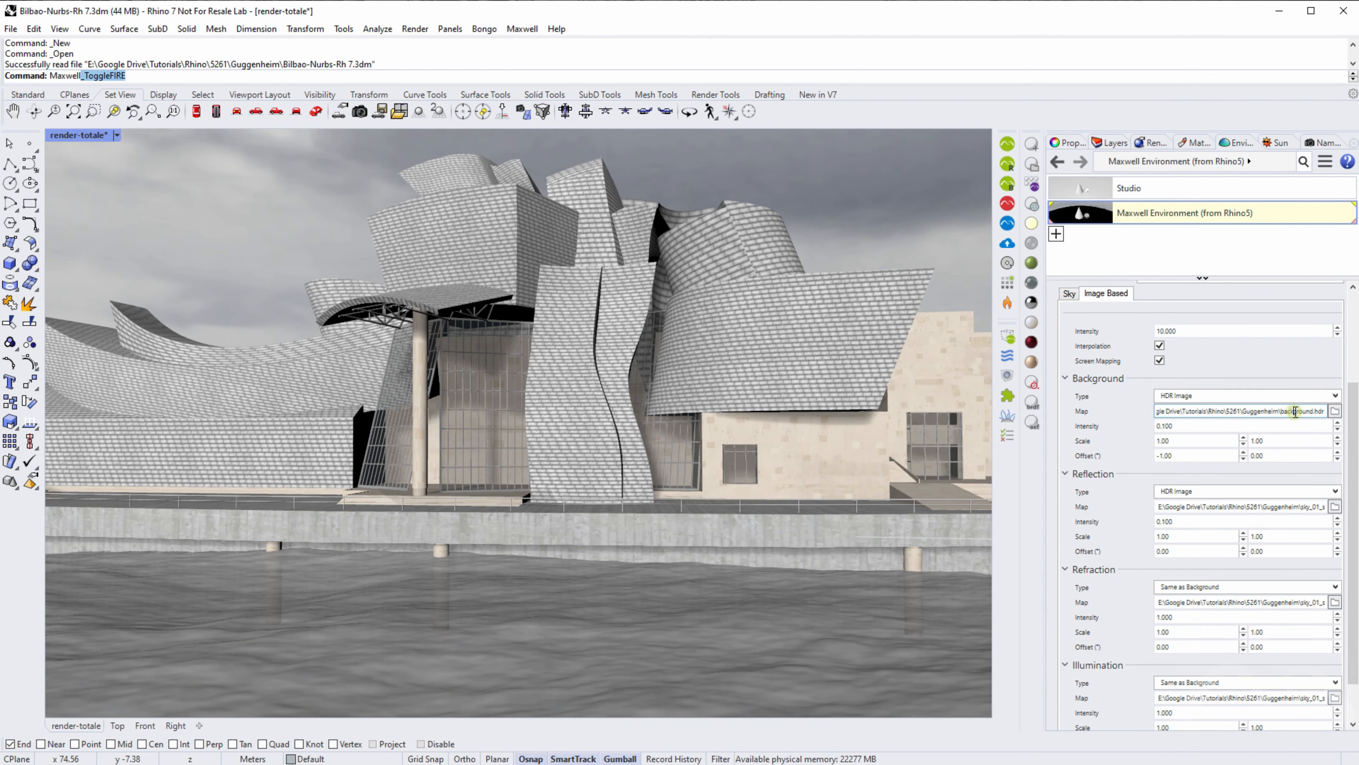
{"action": "left_click", "coordinate": [1295, 506]}
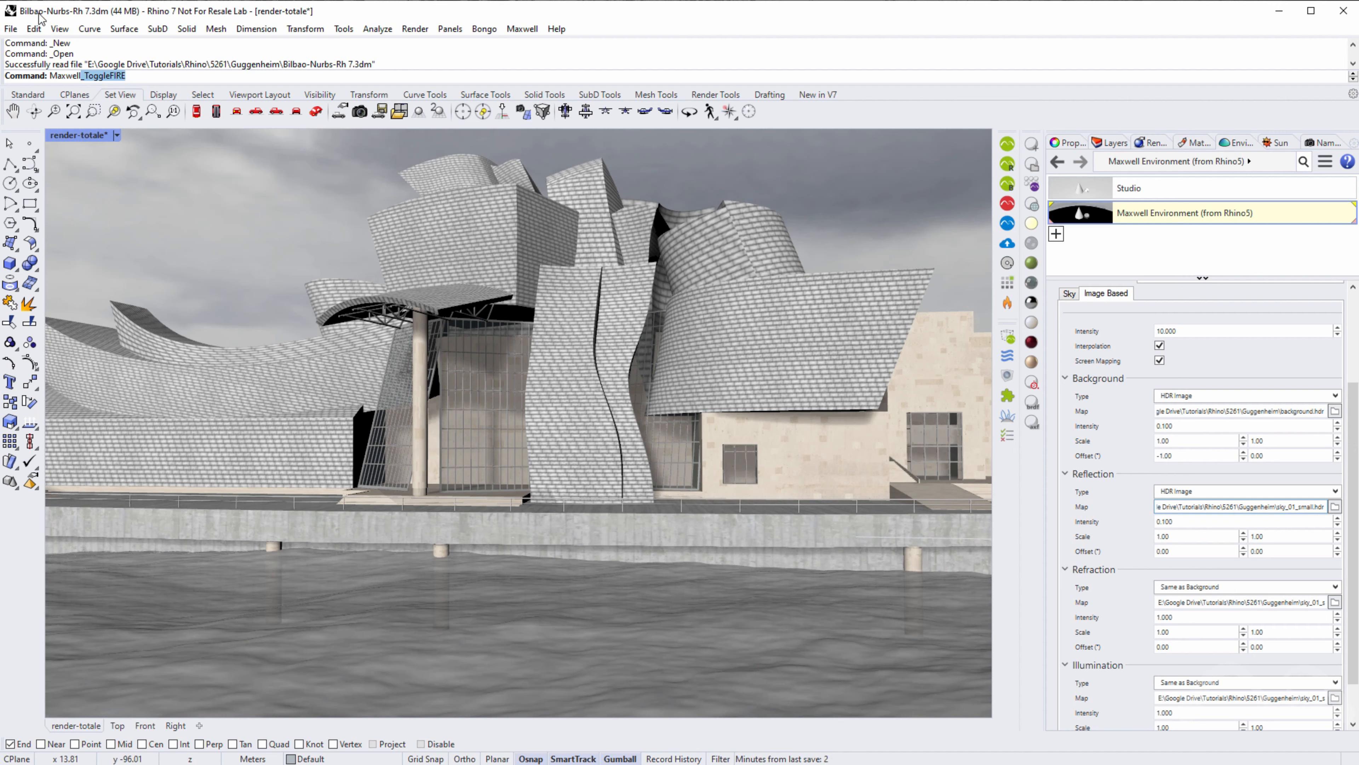
- Save the model as Bilbao-Nurbs-Rh 7.3dm in the Guggenheim folder, replacing the existing file
{"action": "left_click", "coordinate": [10, 28]}
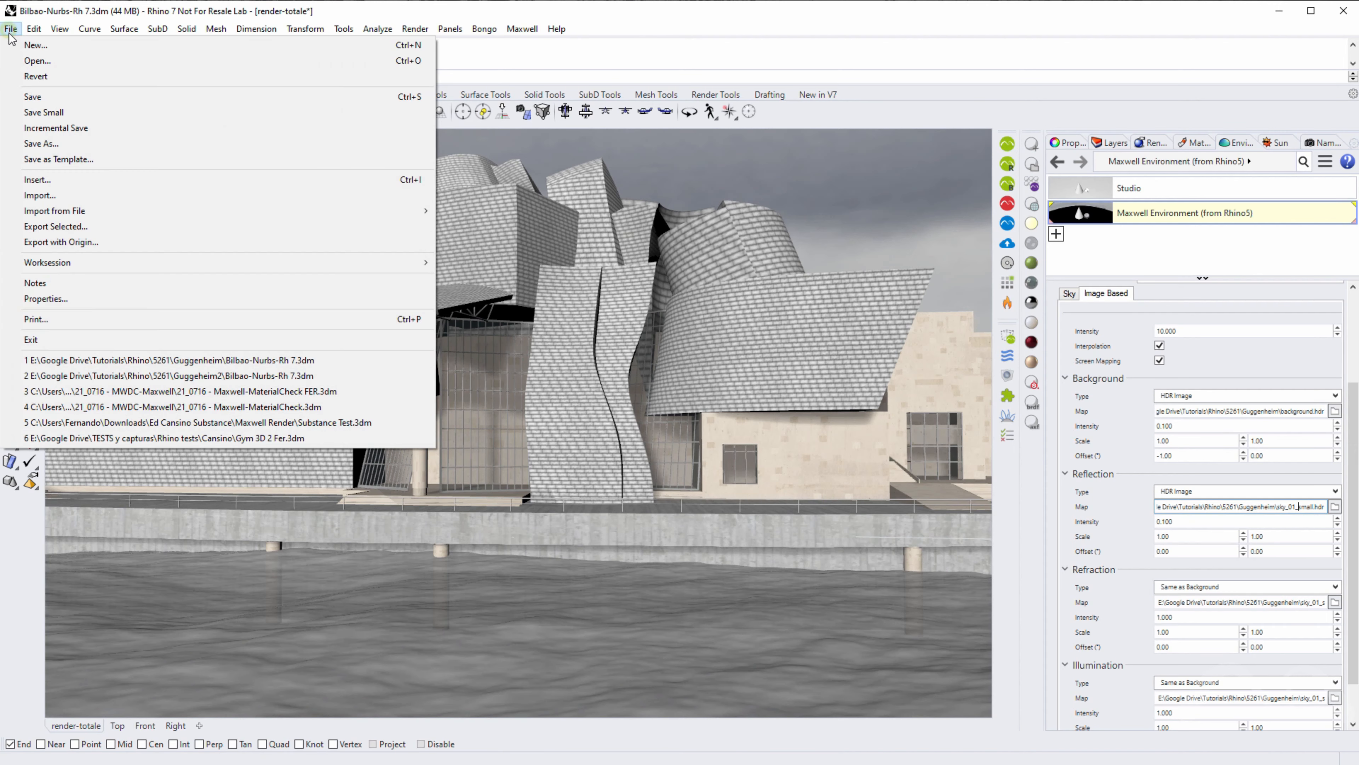
{"action": "left_click", "coordinate": [44, 143]}
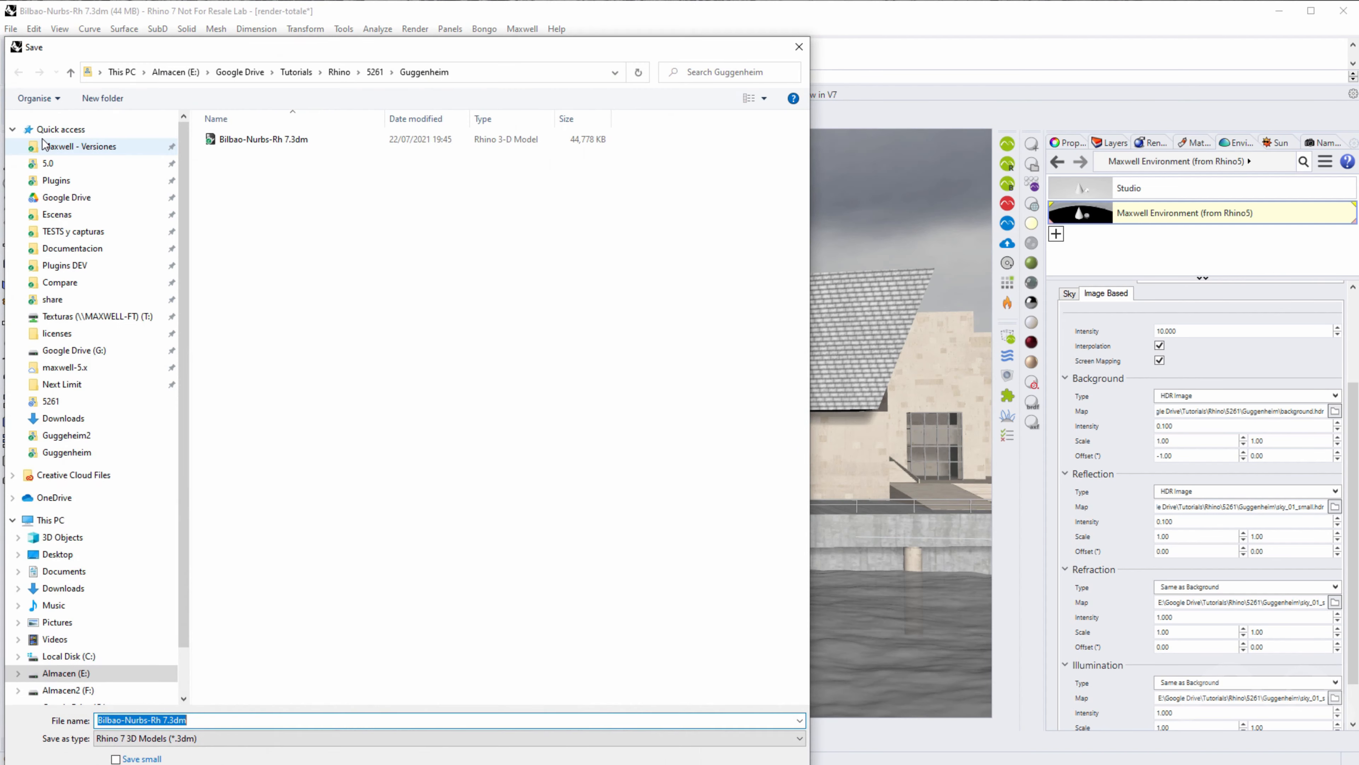
{"action": "left_click_drag", "start_coordinate": [440, 50], "coordinate": [572, 72]}
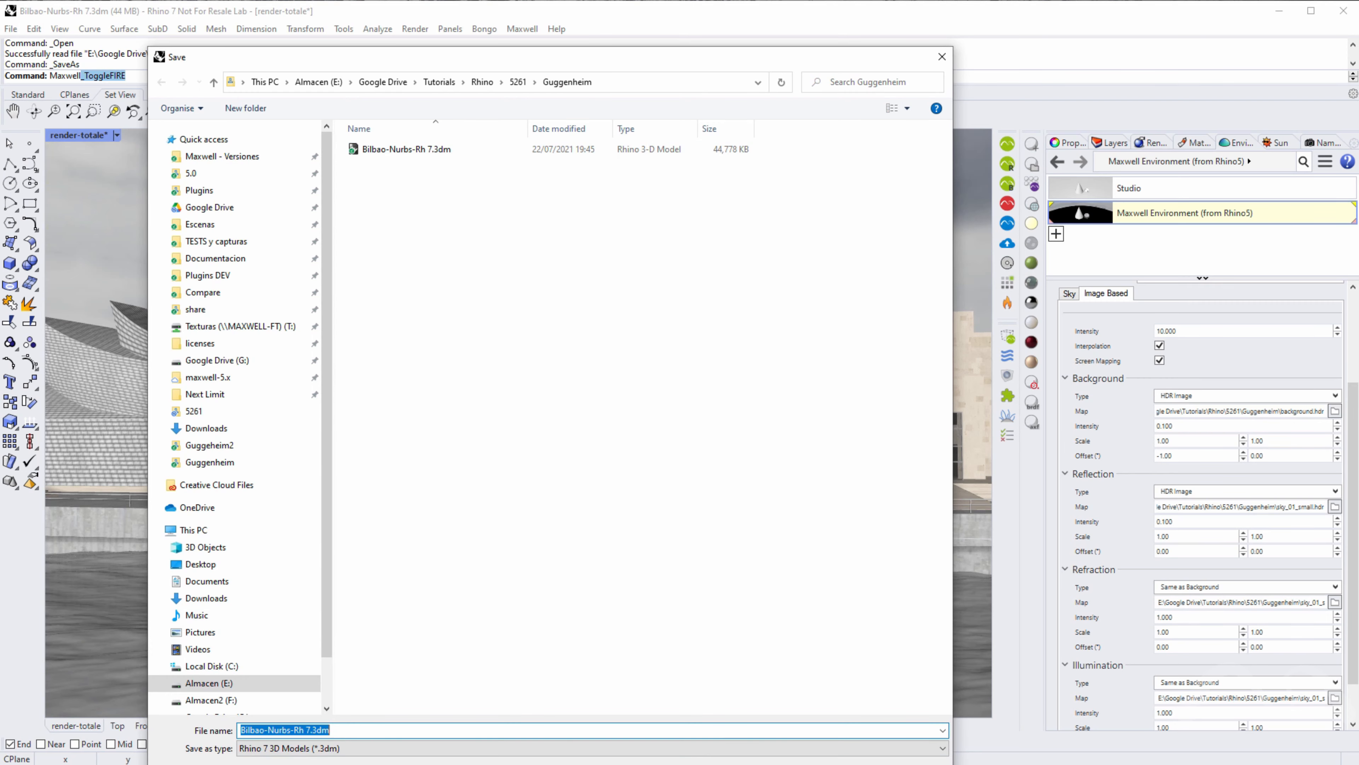
{"action": "key", "text": "Return"}
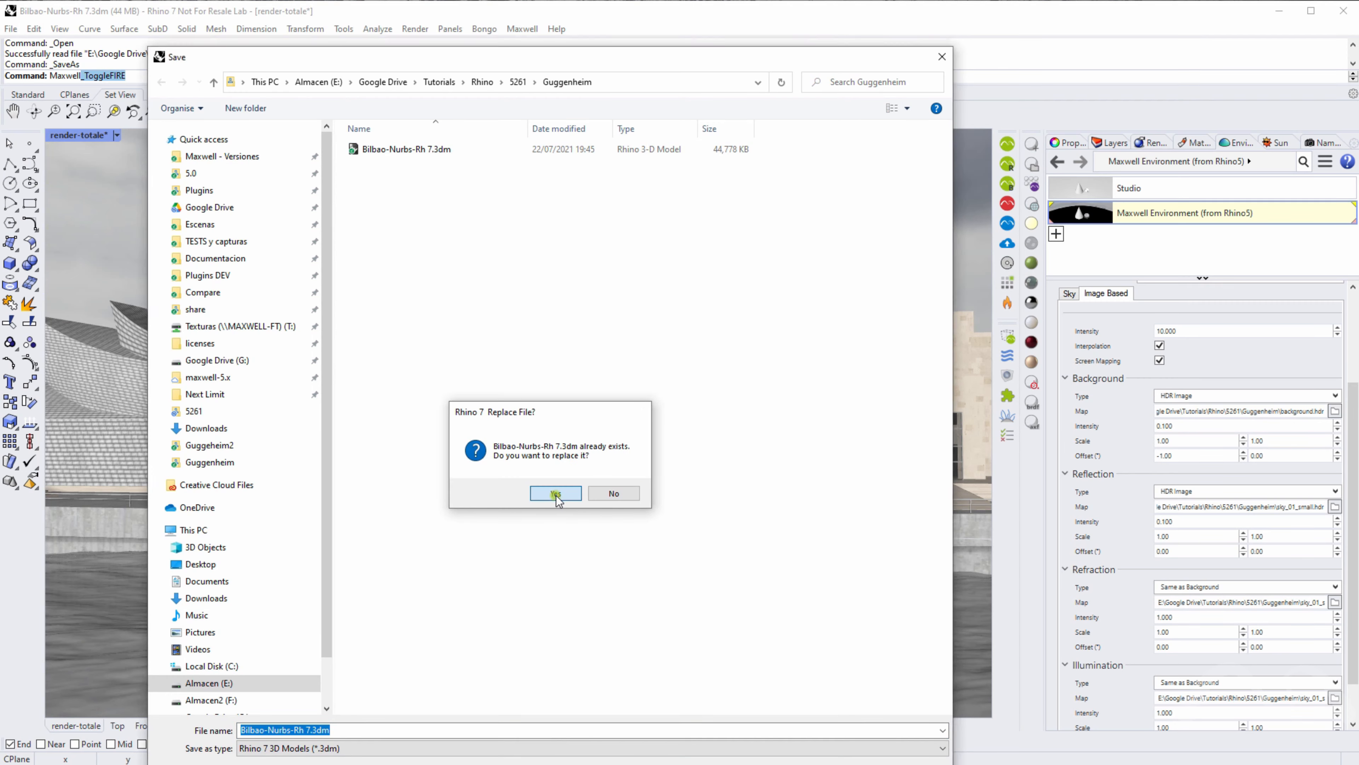
{"action": "left_click", "coordinate": [556, 494]}
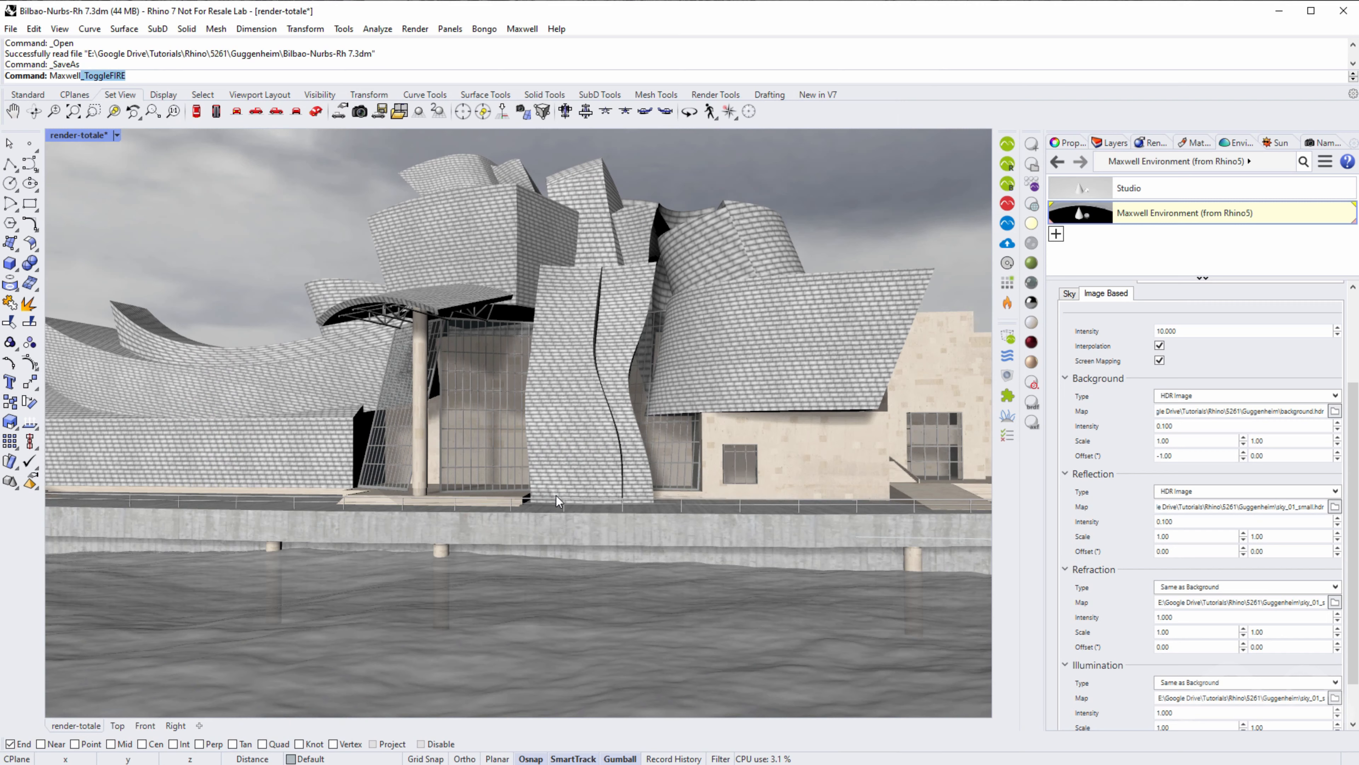
- Start a new model from a template file
{"action": "left_click", "coordinate": [12, 29]}
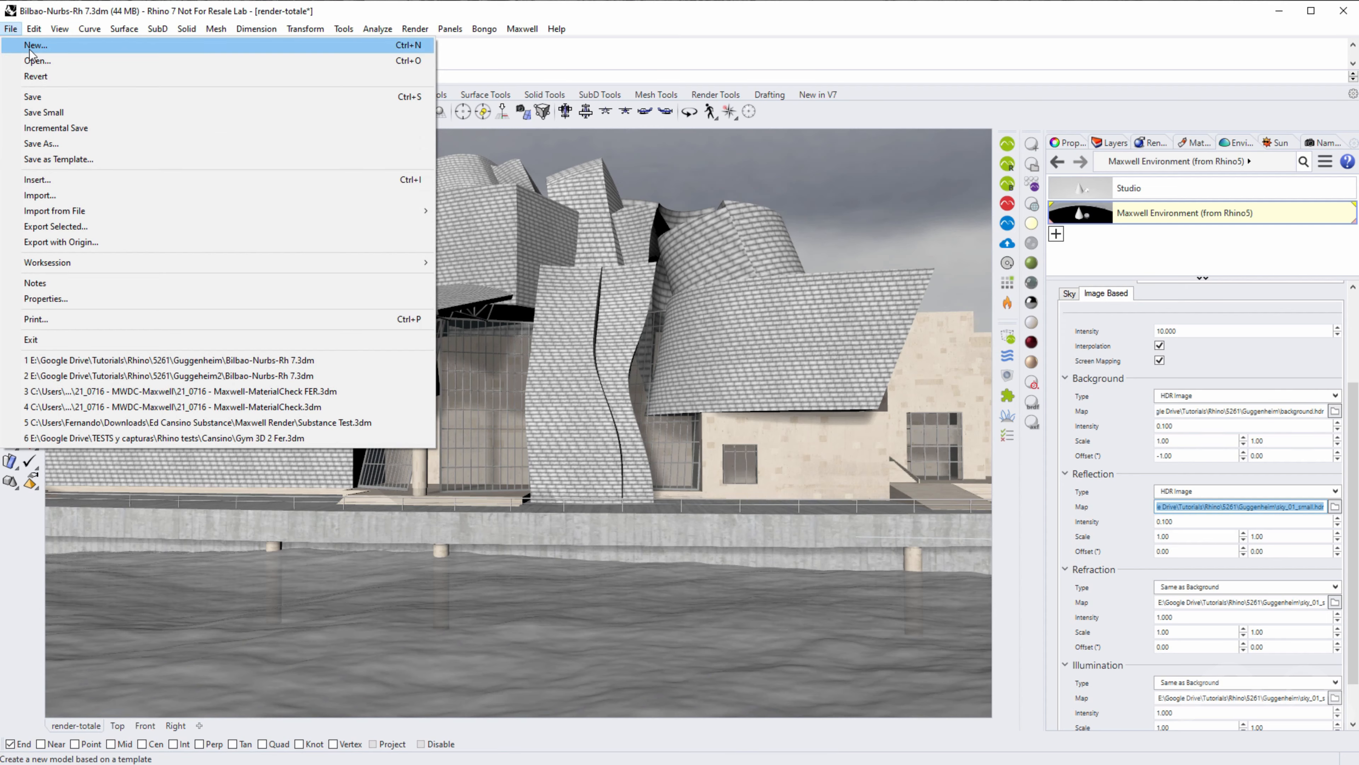
{"action": "left_click", "coordinate": [33, 46]}
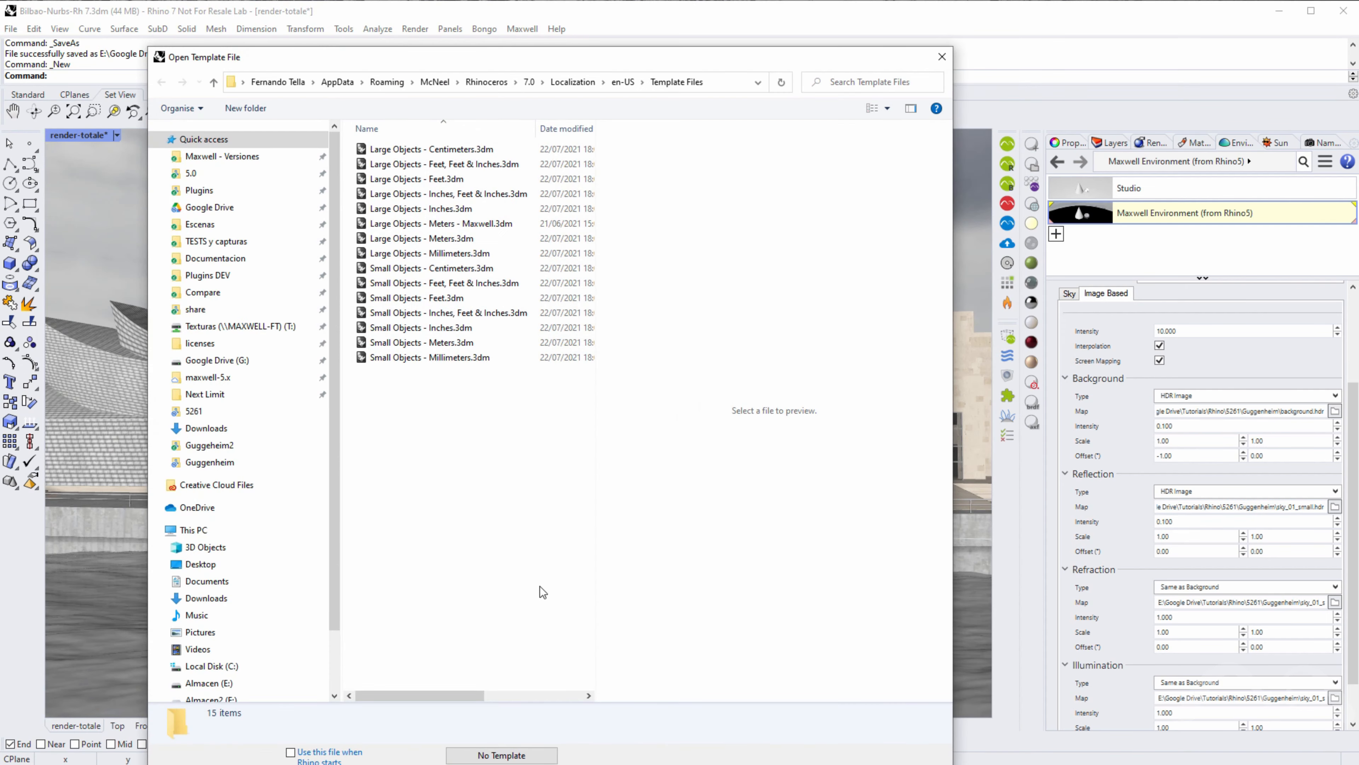
{"action": "left_click", "coordinate": [834, 764]}
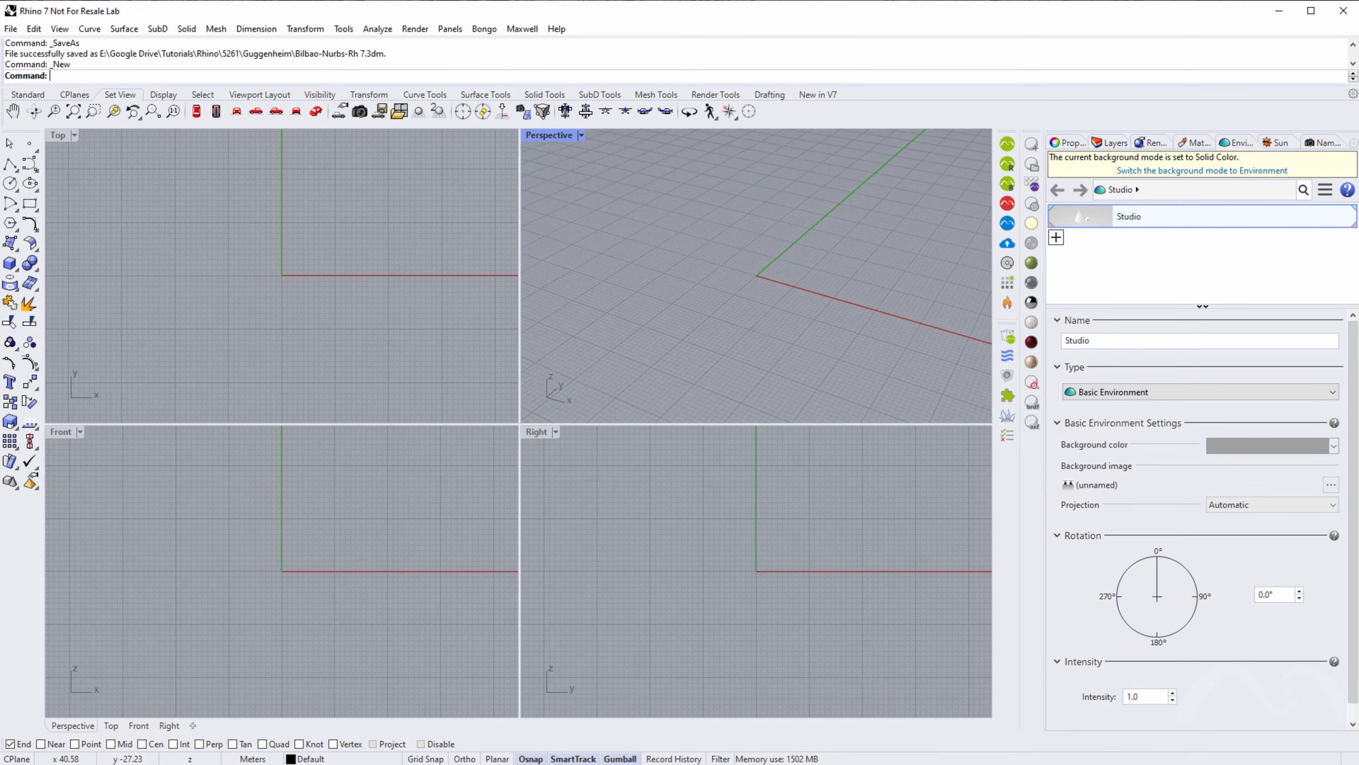
- Switch to File Explorer and rename the Guggenheim folder inside 5261 as Gugg
{"action": "key", "text": "alt+Tab"}
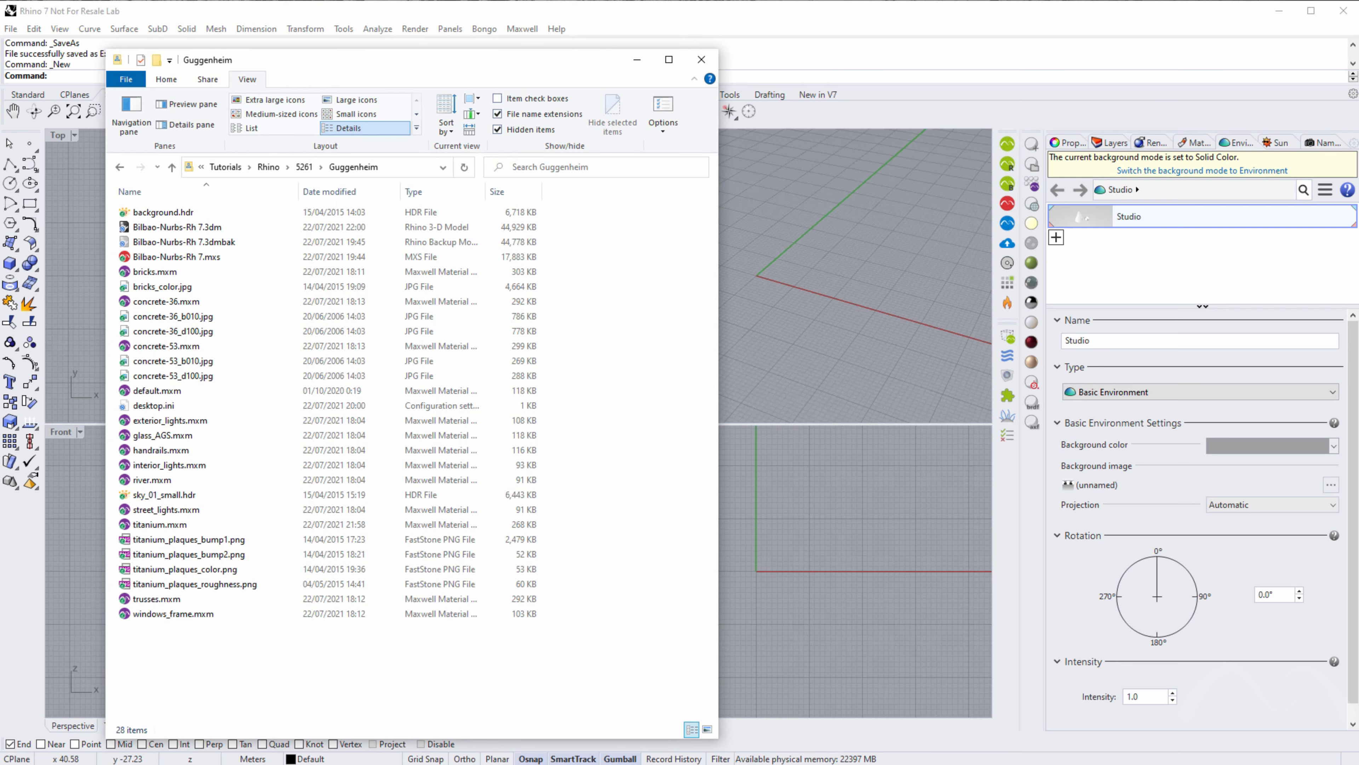
{"action": "left_click_drag", "start_coordinate": [475, 63], "coordinate": [559, 56]}
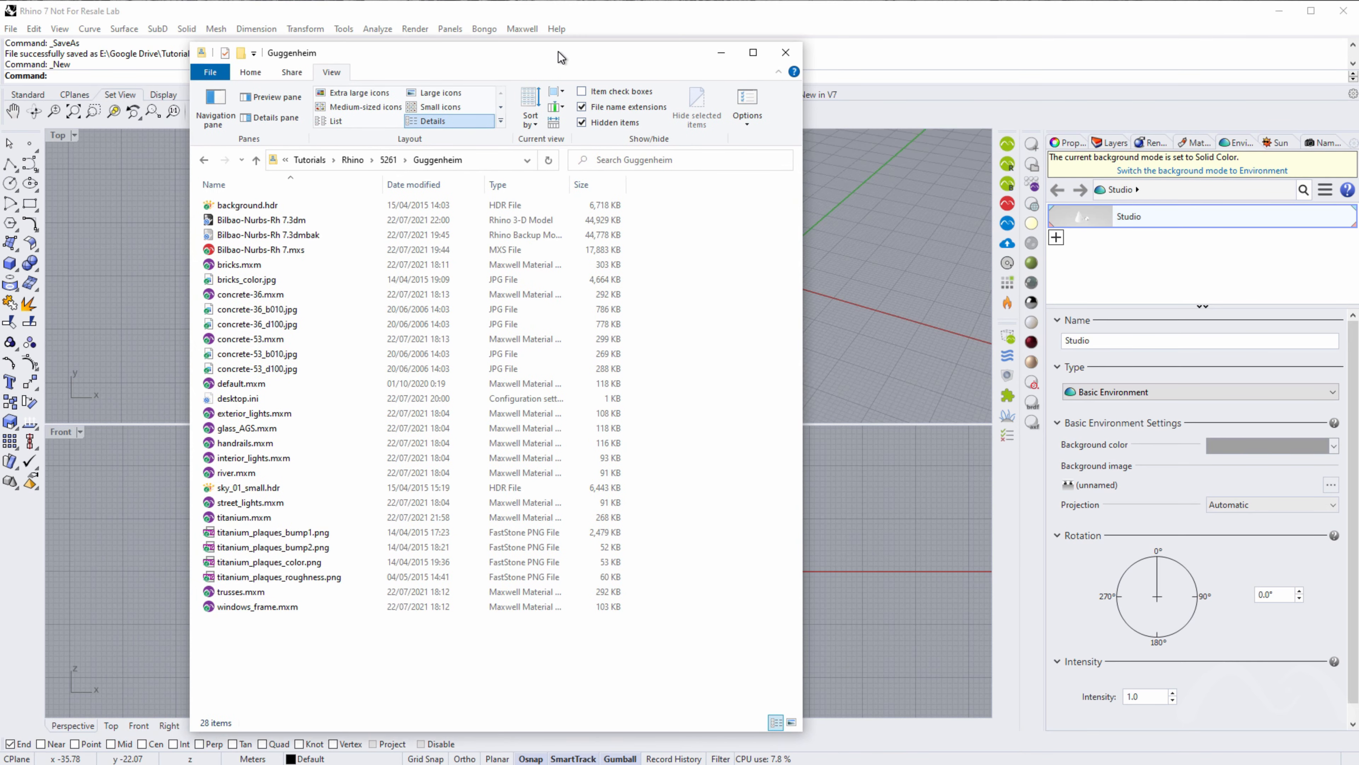
{"action": "left_click", "coordinate": [389, 160]}
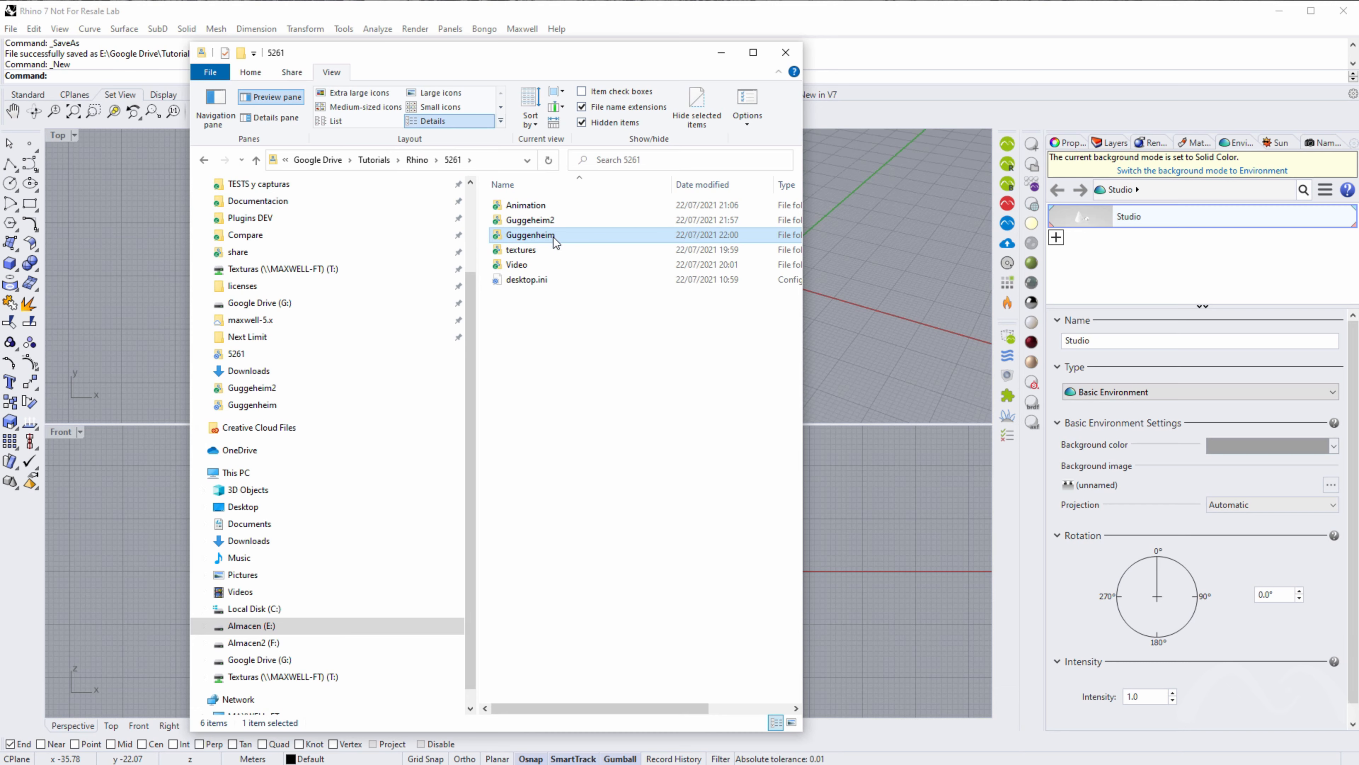
{"action": "left_click", "coordinate": [555, 236]}
{"action": "left_click", "coordinate": [559, 237]}
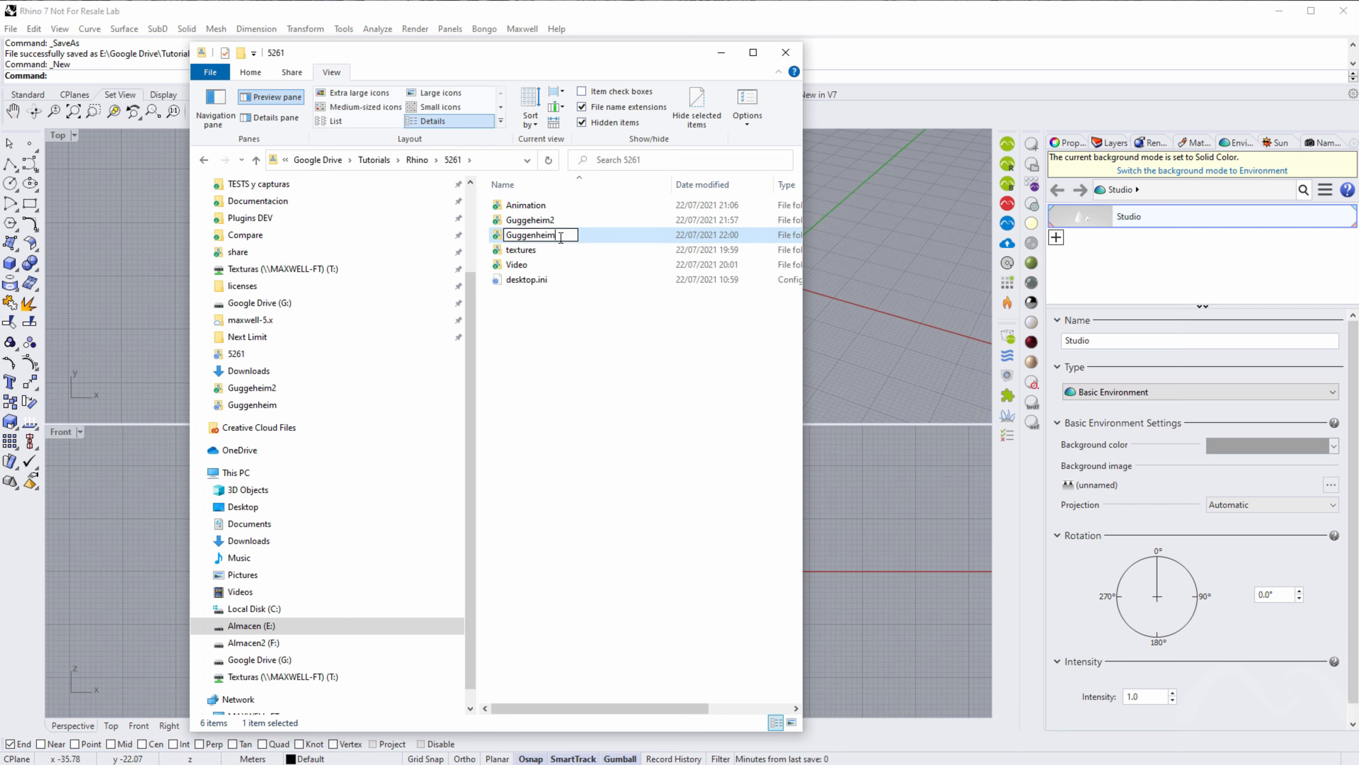
{"action": "key", "text": "BackSpace"}
{"action": "key", "text": "BackSpace"}
{"action": "key", "text": "BackSpace"}
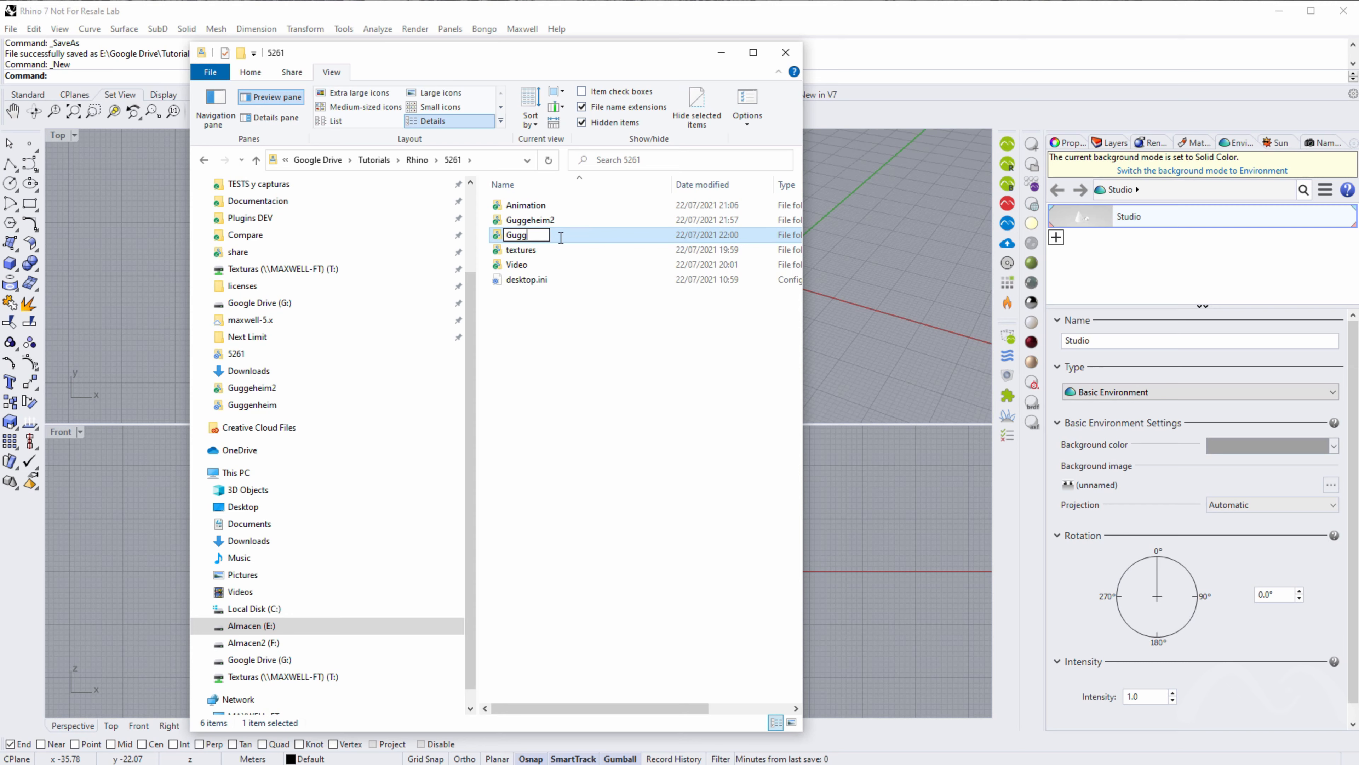
{"action": "key", "text": "Return"}
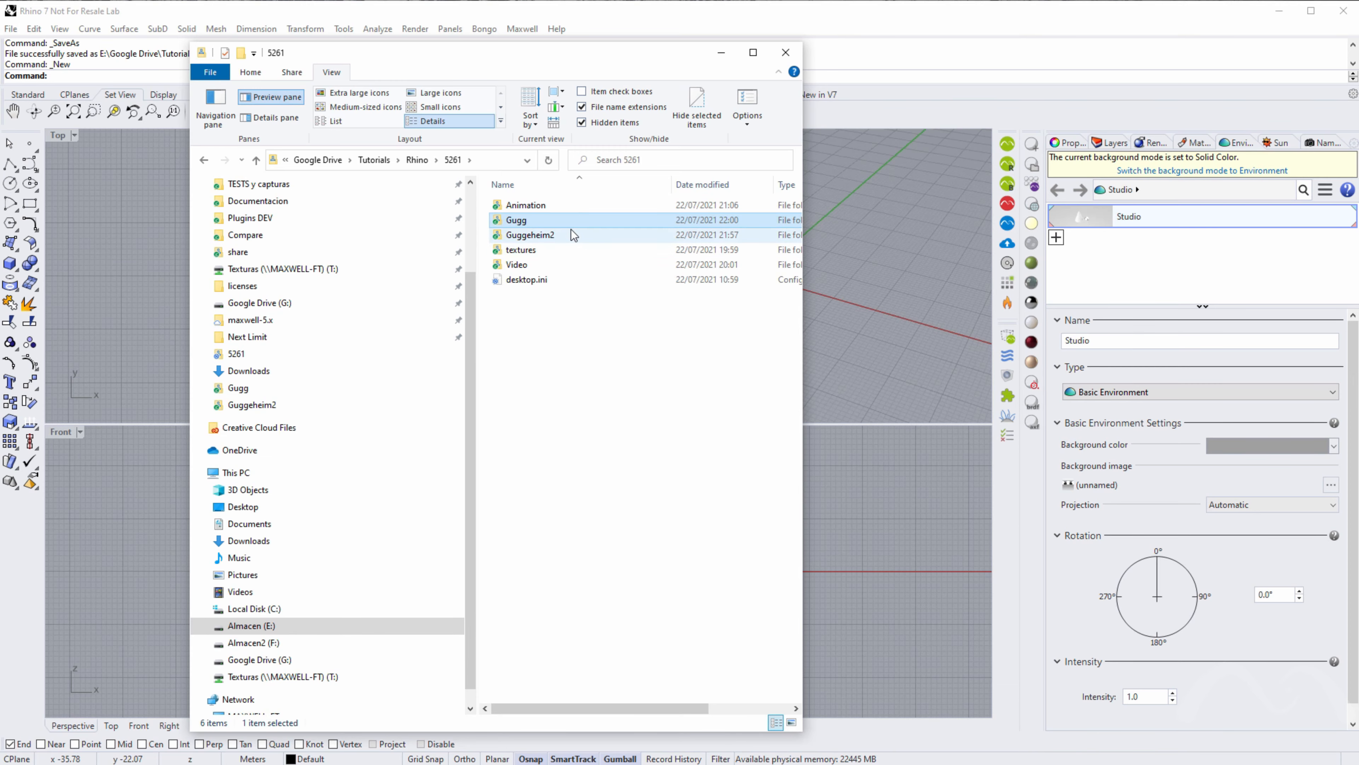
- Switch back to Rhino, open Bilbao-Nurbs-Rh 7.3dm from the Gugg folder and let Maxwell fix the missing paths
{"action": "left_click", "coordinate": [906, 18]}
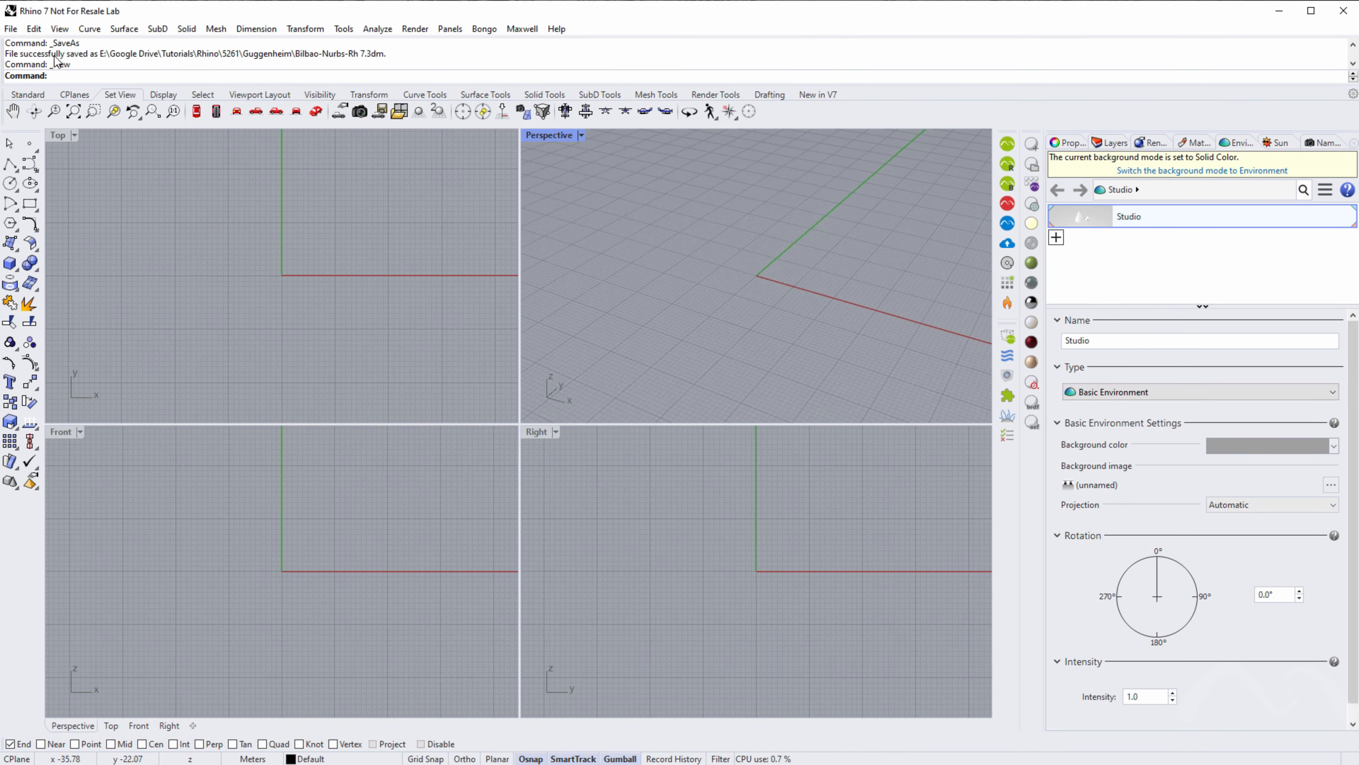
{"action": "left_click", "coordinate": [11, 28]}
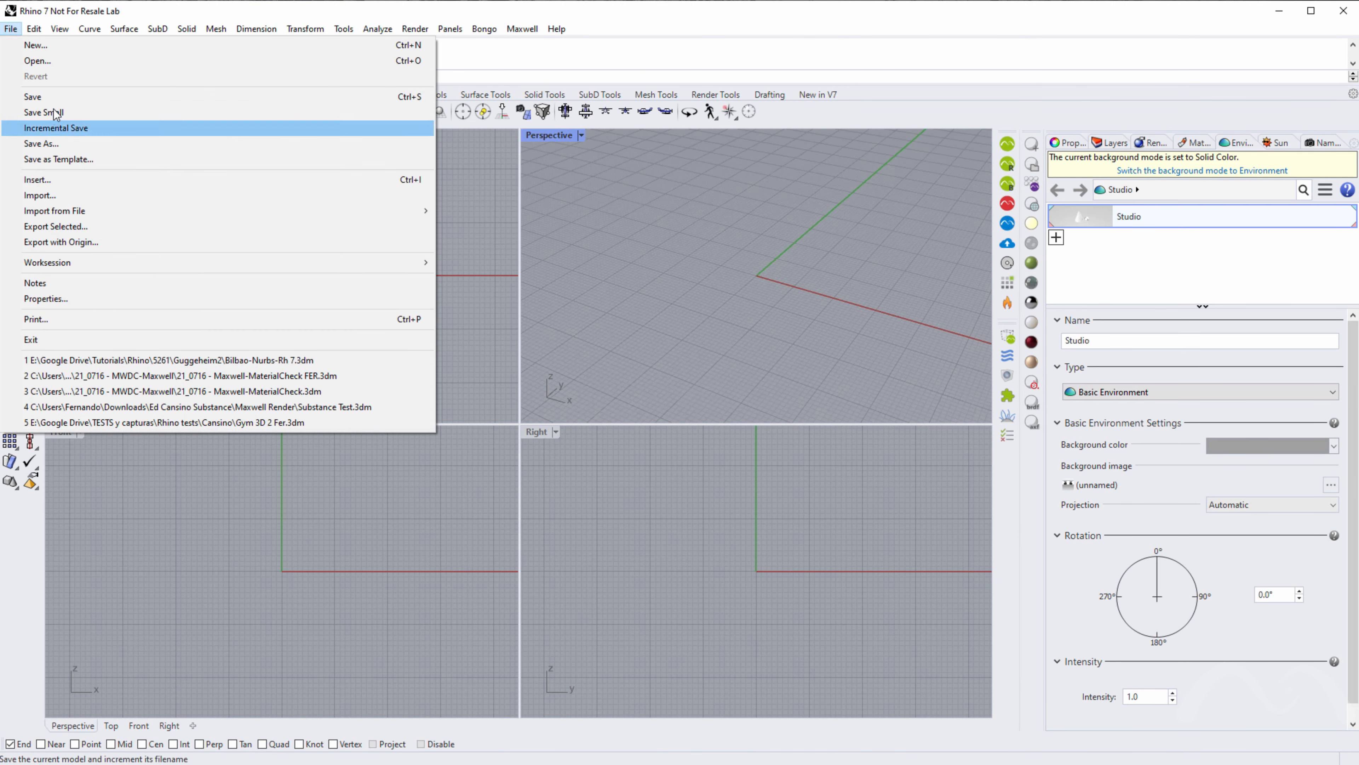
{"action": "left_click", "coordinate": [37, 61]}
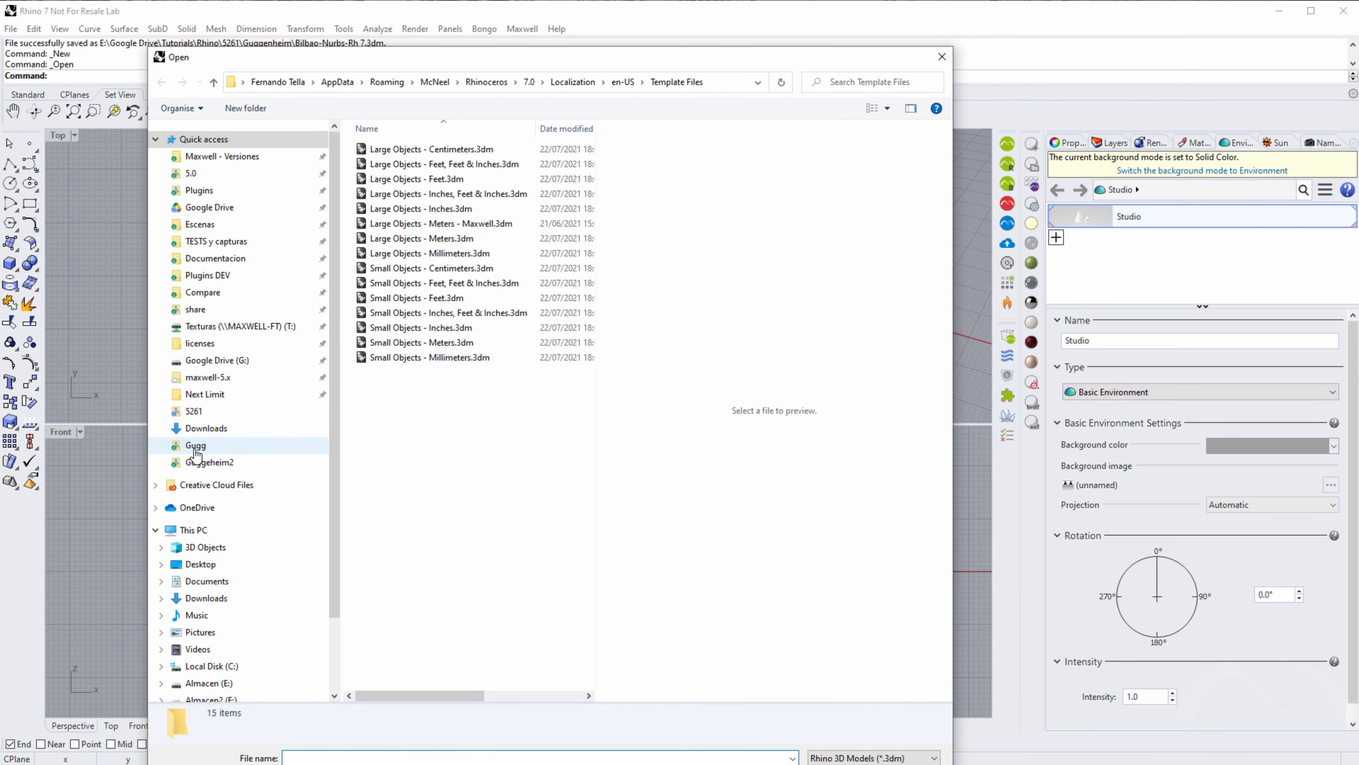
{"action": "left_click", "coordinate": [208, 462]}
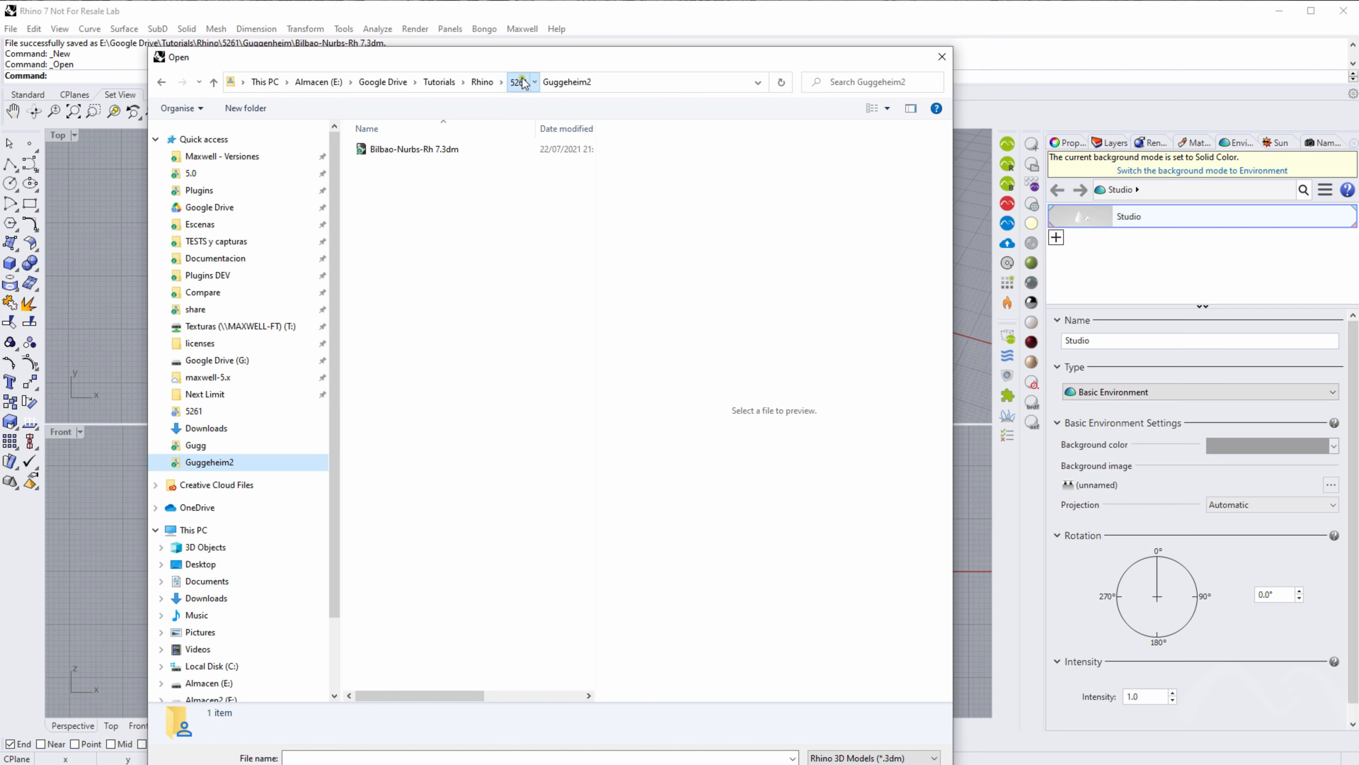
{"action": "left_click", "coordinate": [518, 82]}
{"action": "double_click", "coordinate": [389, 168]}
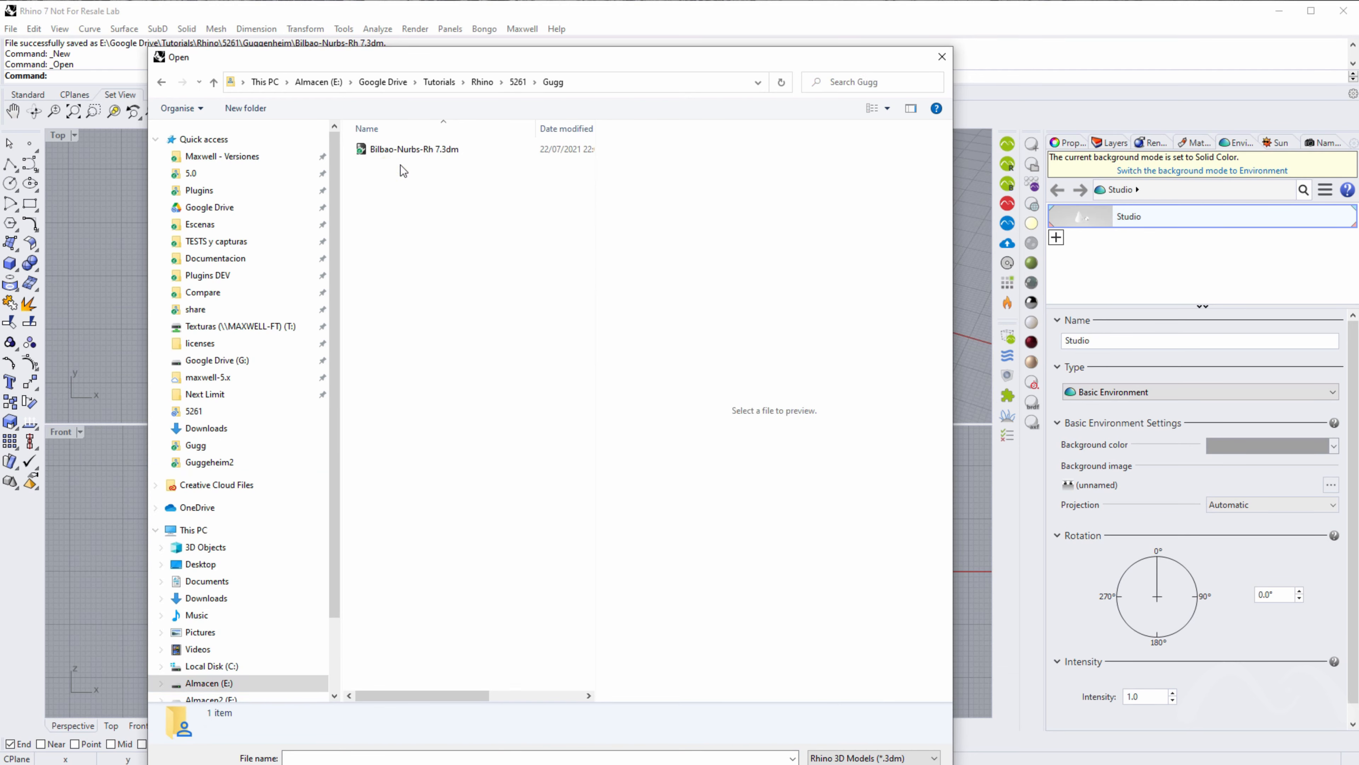
{"action": "left_click", "coordinate": [417, 149]}
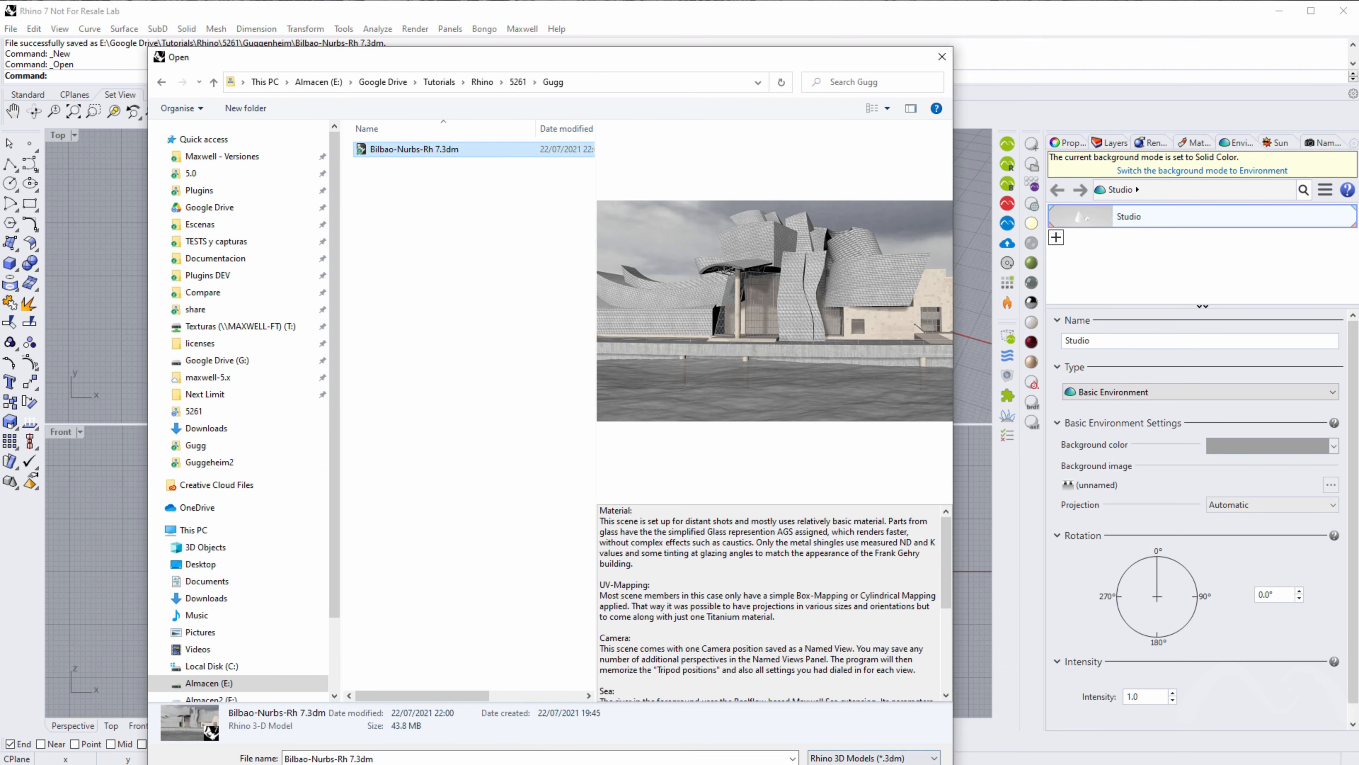
{"action": "key", "text": "Return"}
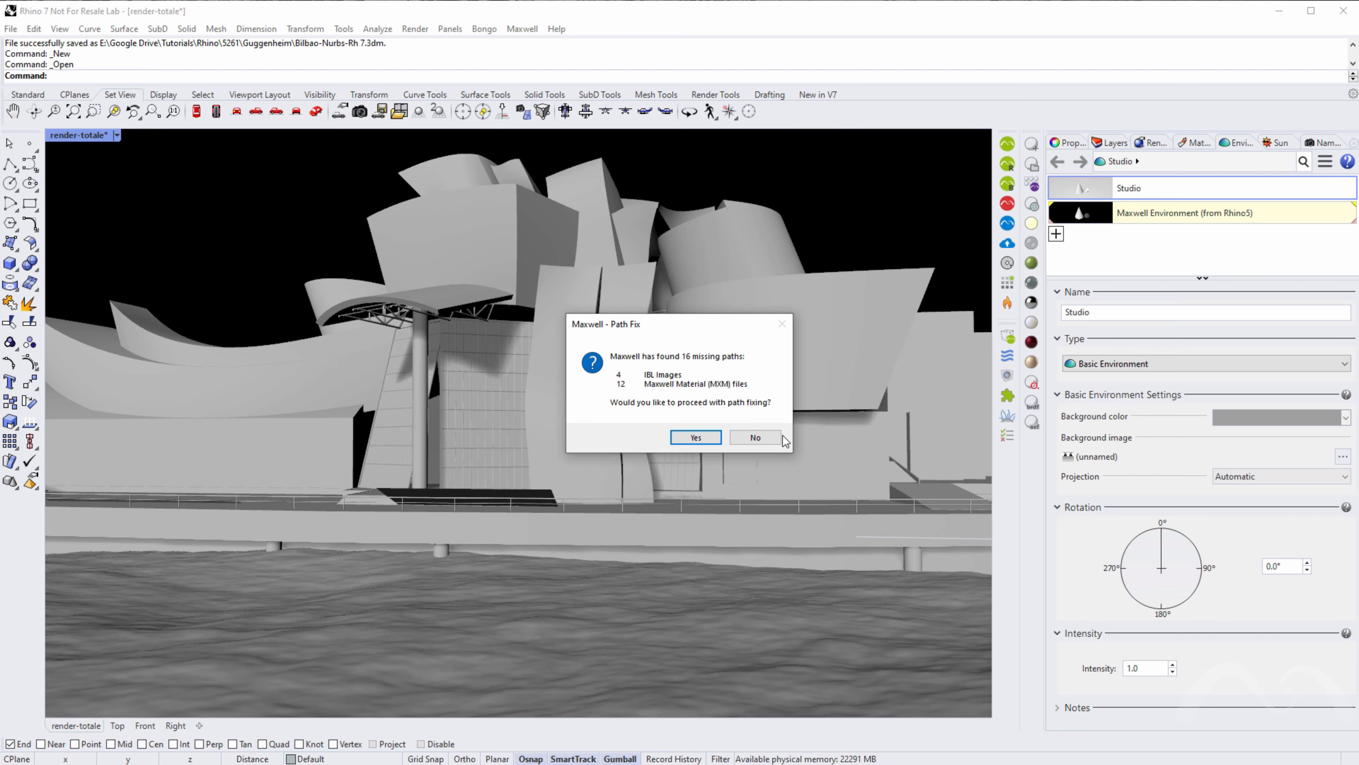
{"action": "left_click", "coordinate": [695, 437]}
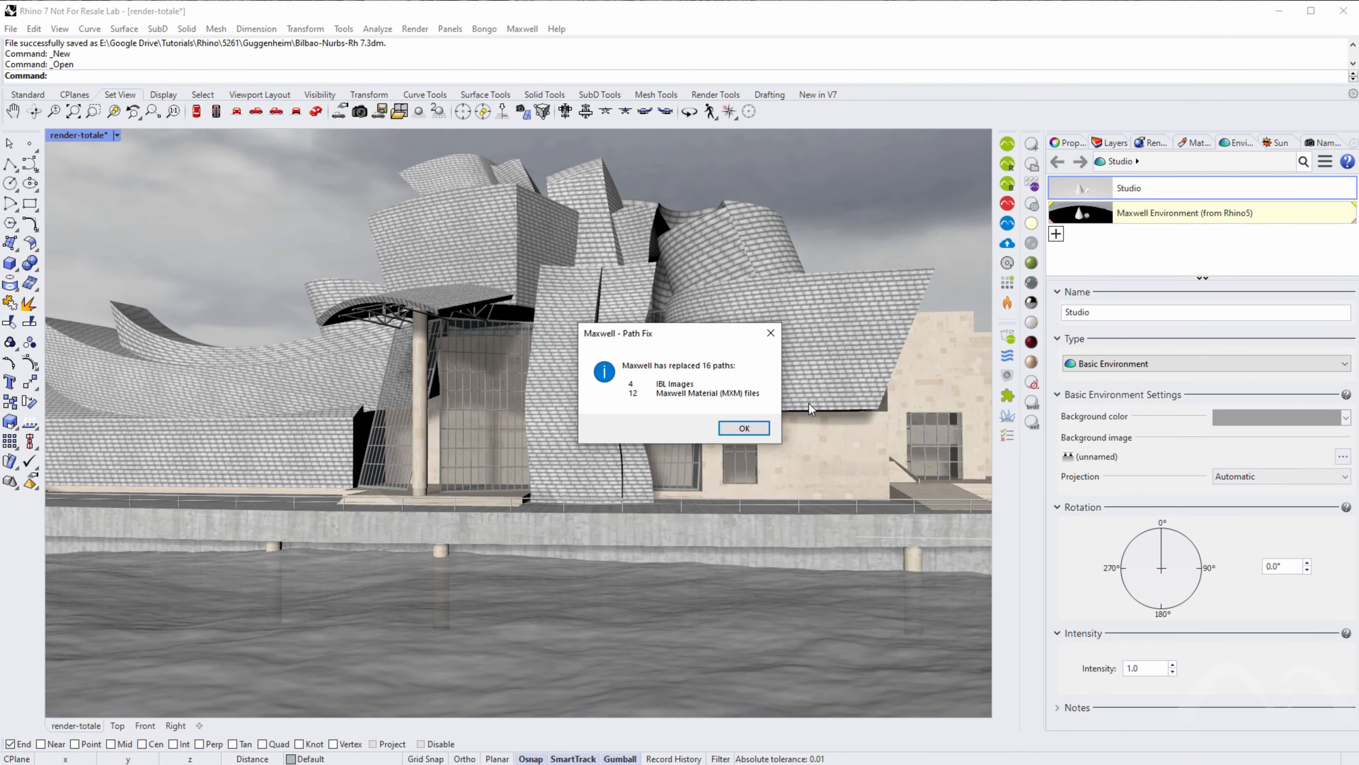
{"action": "left_click", "coordinate": [751, 429]}
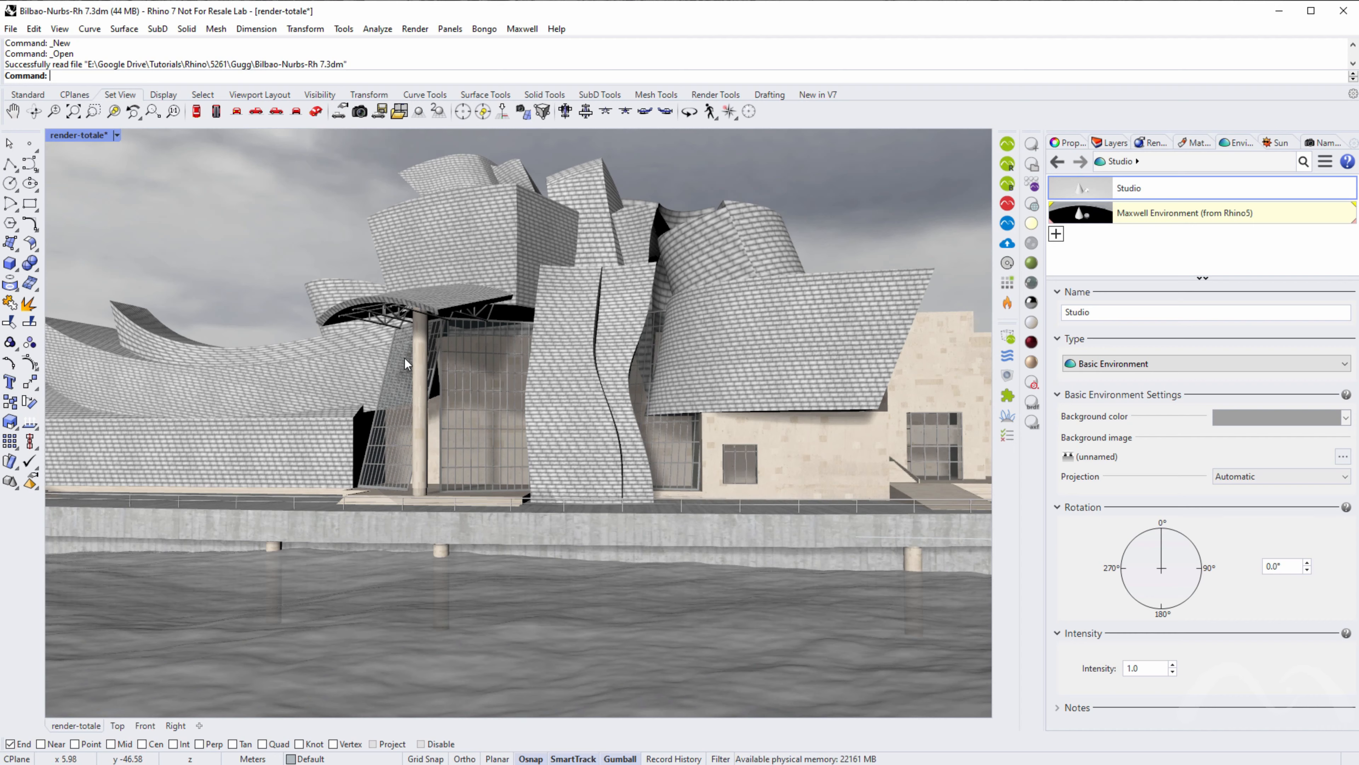
- Switch to File Explorer and copy Bilbao-Nurbs-Rh 7.3dm from the Gugg folder into the Guggeheim2 folder
{"action": "key", "text": "alt+Tab"}
{"action": "left_click", "coordinate": [517, 219]}
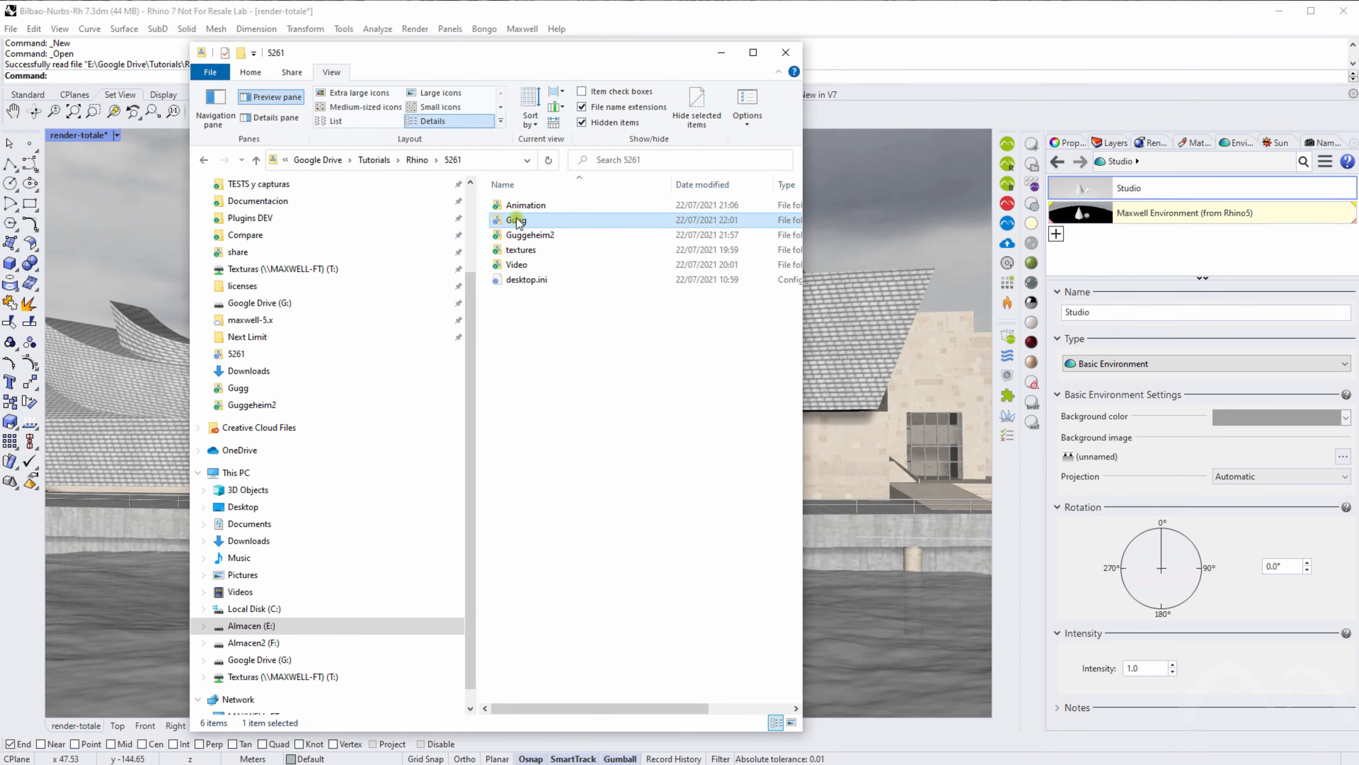
{"action": "double_click", "coordinate": [517, 219]}
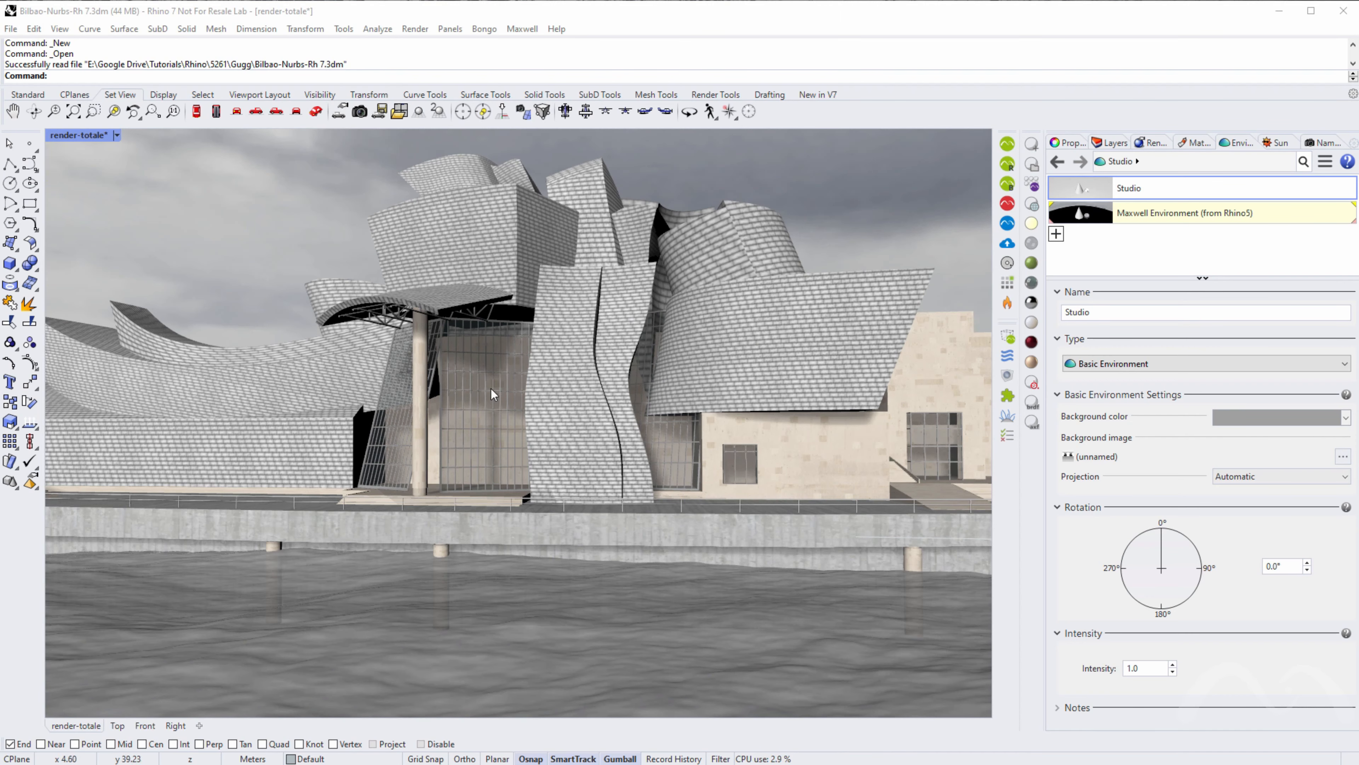
{"action": "key", "text": "alt+Tab"}
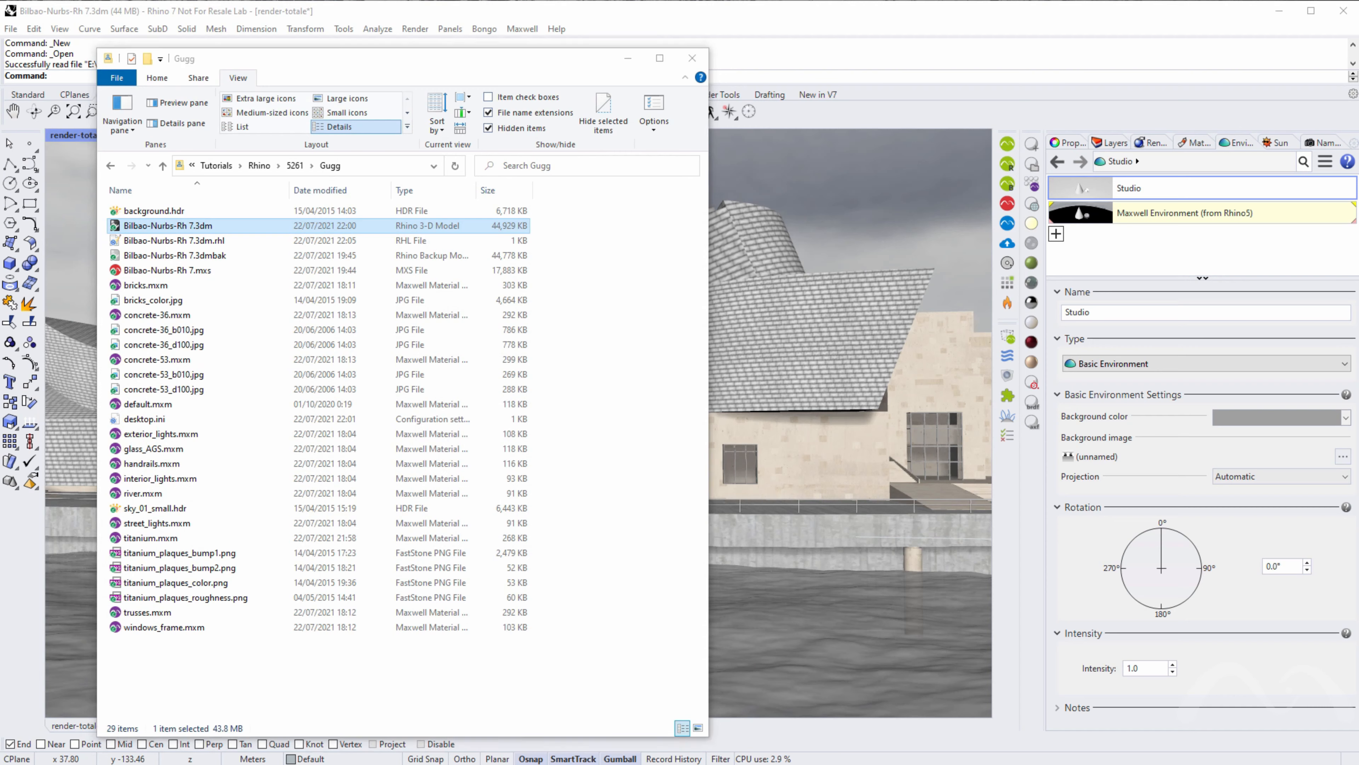
{"action": "key", "text": "alt+Tab"}
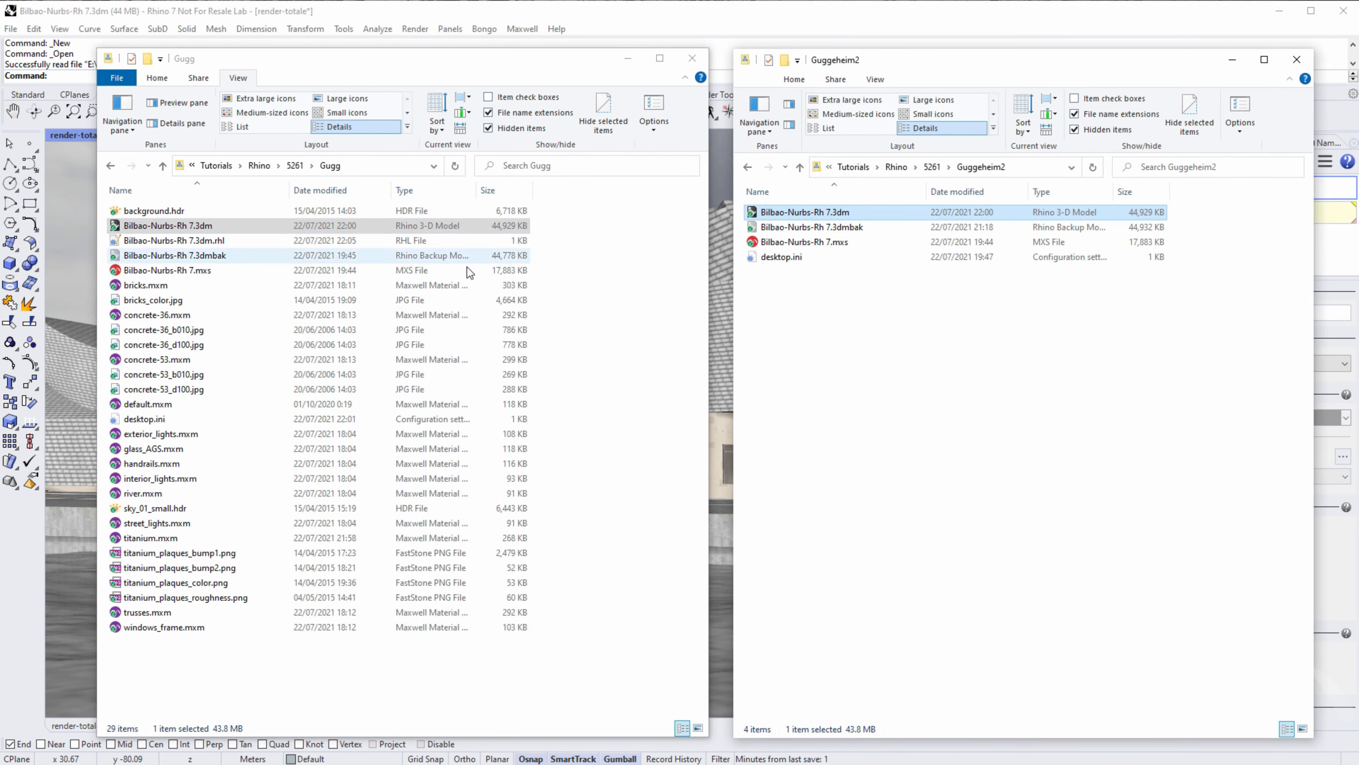
{"action": "left_click_drag", "start_coordinate": [185, 225], "coordinate": [837, 343]}
{"action": "left_click", "coordinate": [366, 405]}
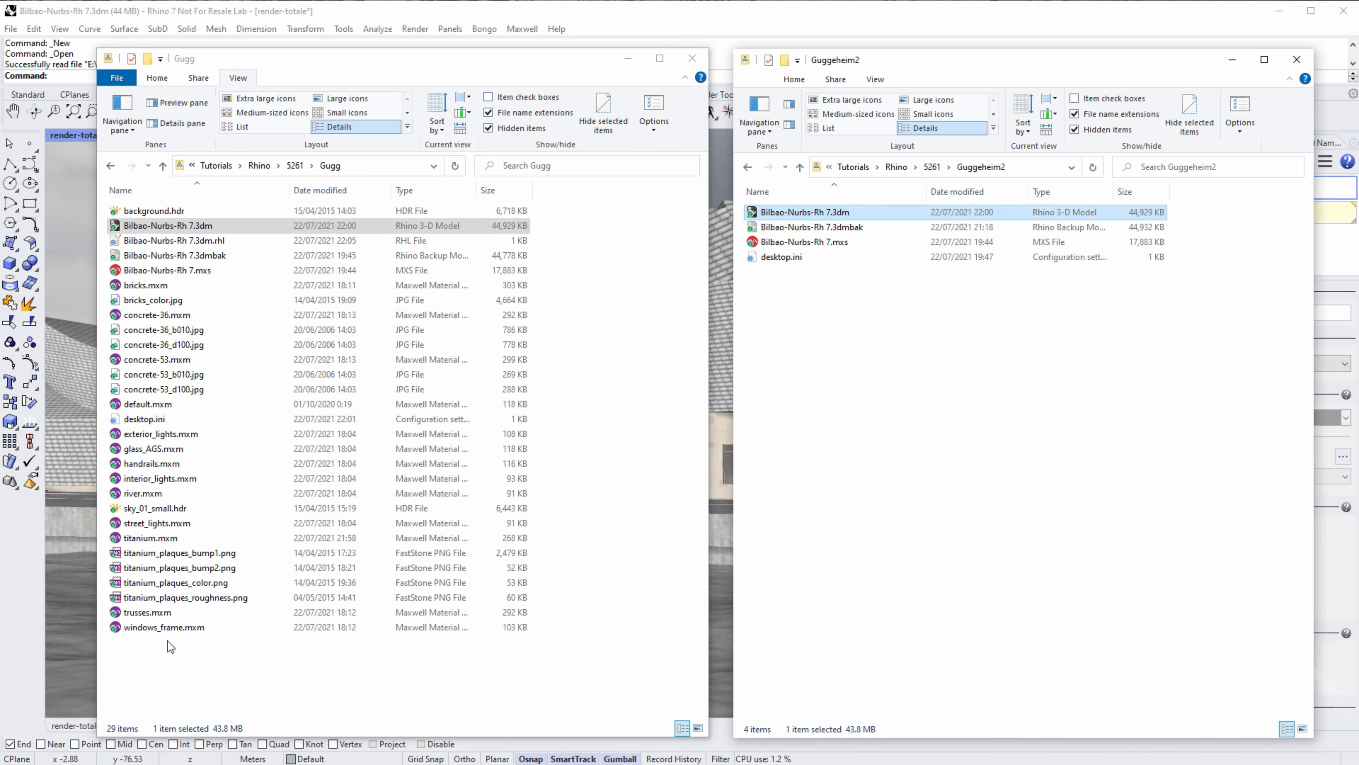
- Check the subfolders of 5261, then open Bilbao-Nurbs-Rh 7.3dm from the Guggeheim2 folder in Rhino
{"action": "left_click", "coordinate": [932, 167]}
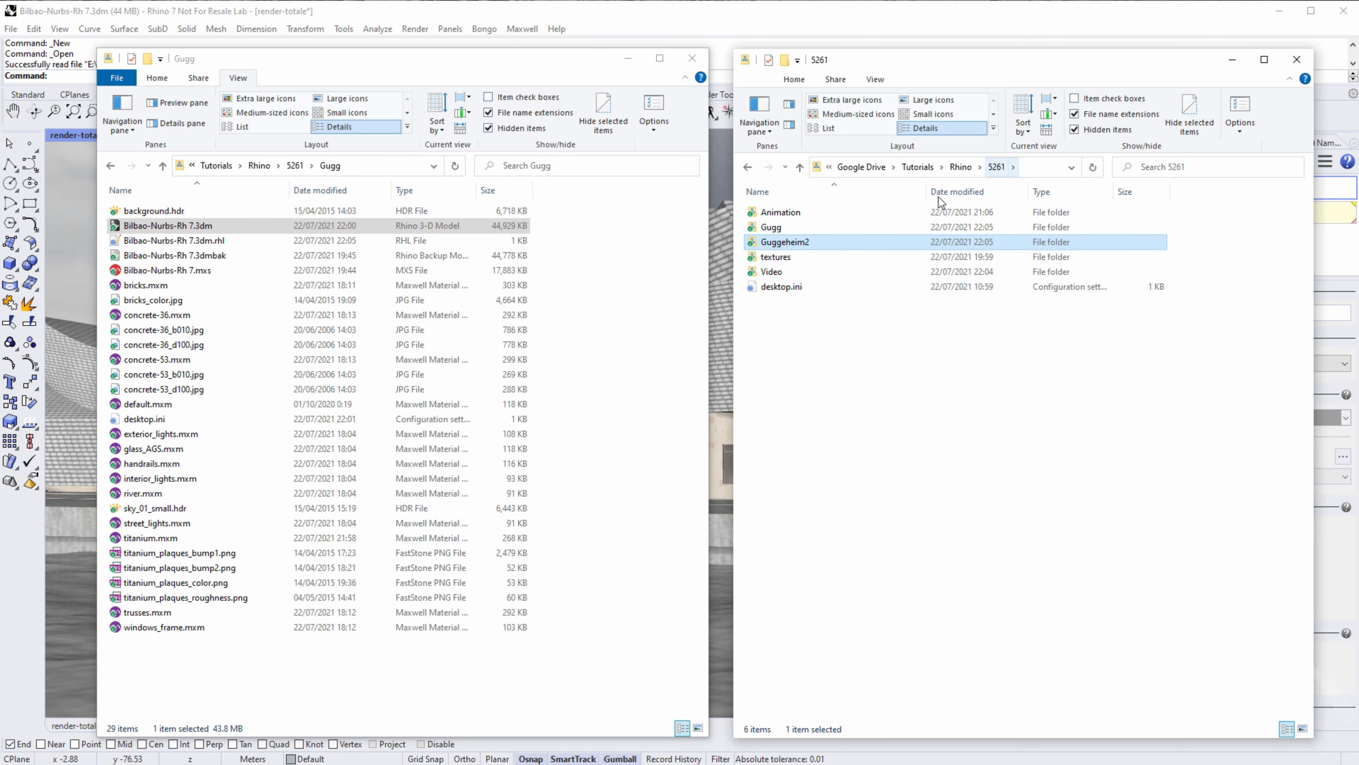
{"action": "left_click", "coordinate": [993, 169]}
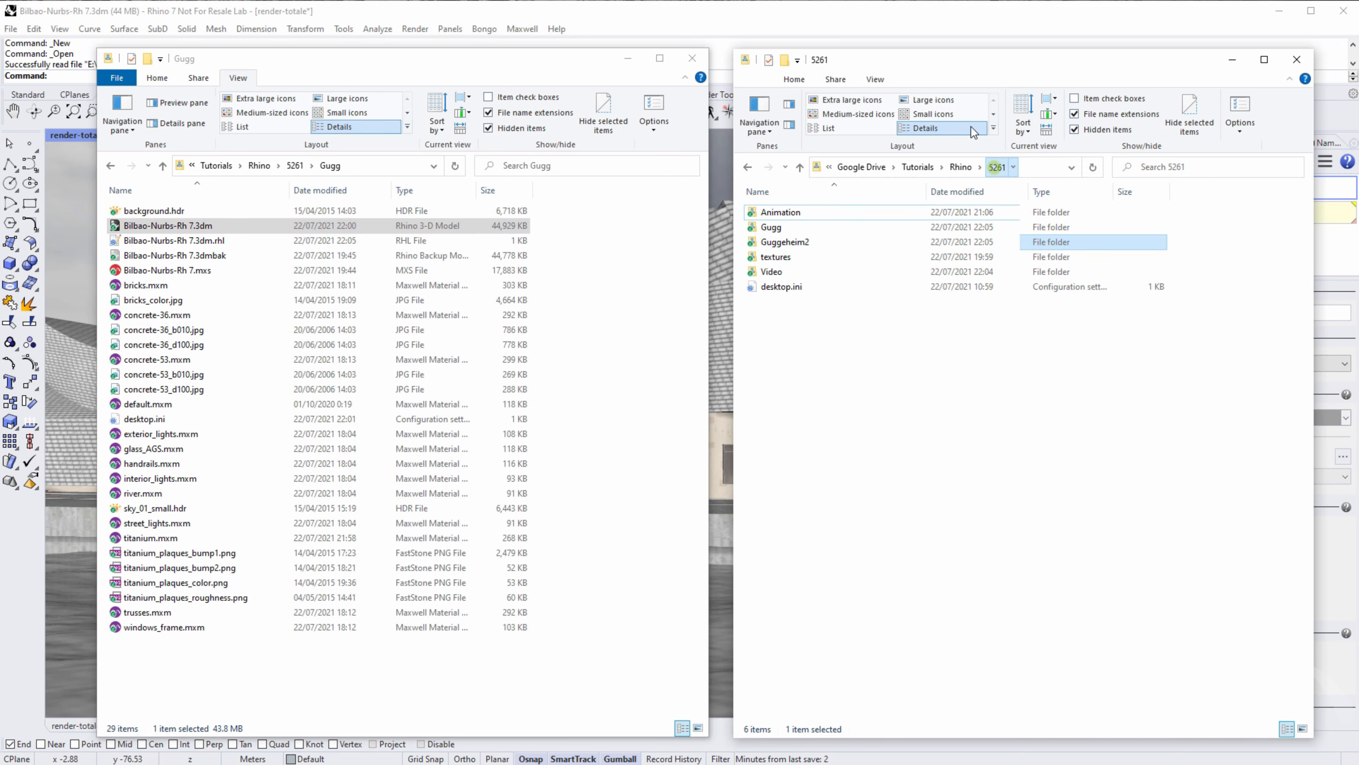
{"action": "left_click", "coordinate": [886, 18]}
{"action": "left_click", "coordinate": [10, 29]}
{"action": "left_click", "coordinate": [32, 62]}
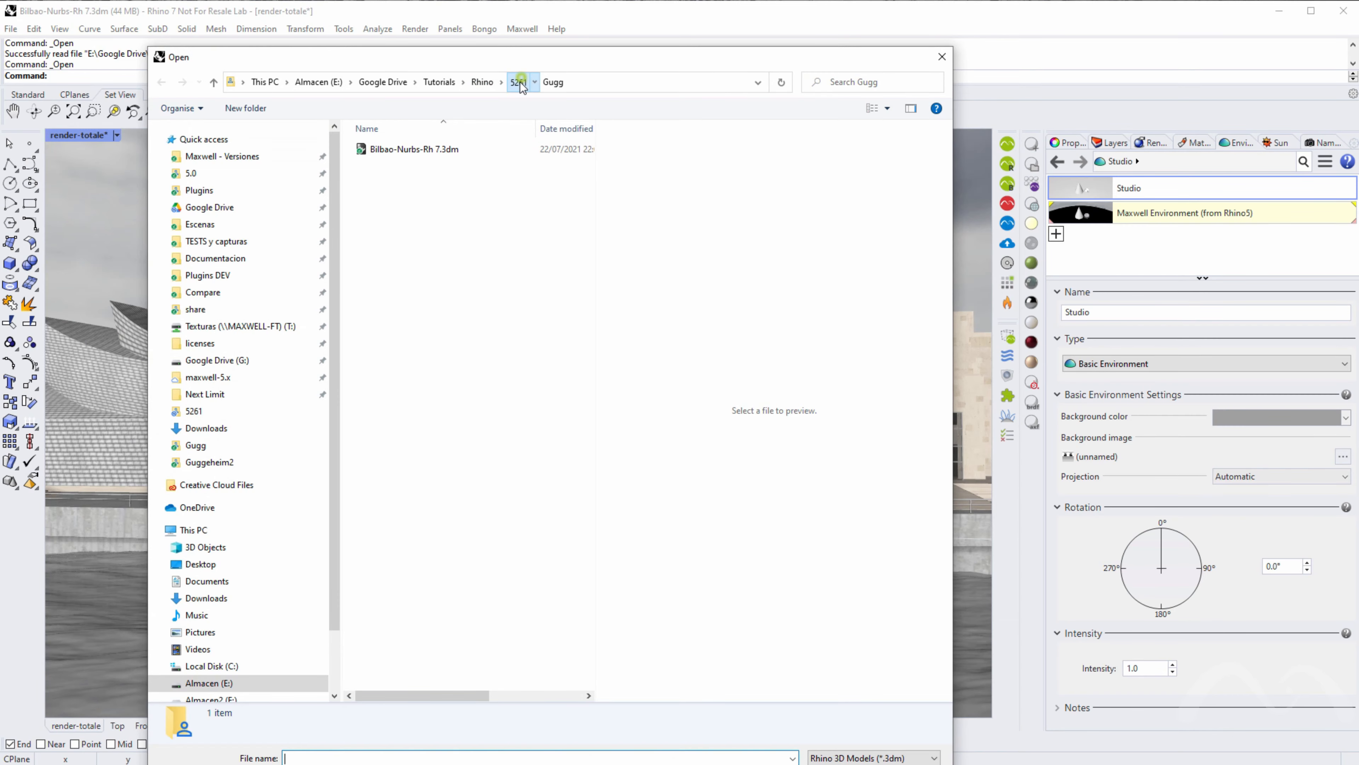
{"action": "left_click", "coordinate": [518, 81]}
{"action": "double_click", "coordinate": [394, 178]}
{"action": "left_click", "coordinate": [406, 149]}
{"action": "left_click", "coordinate": [843, 764]}
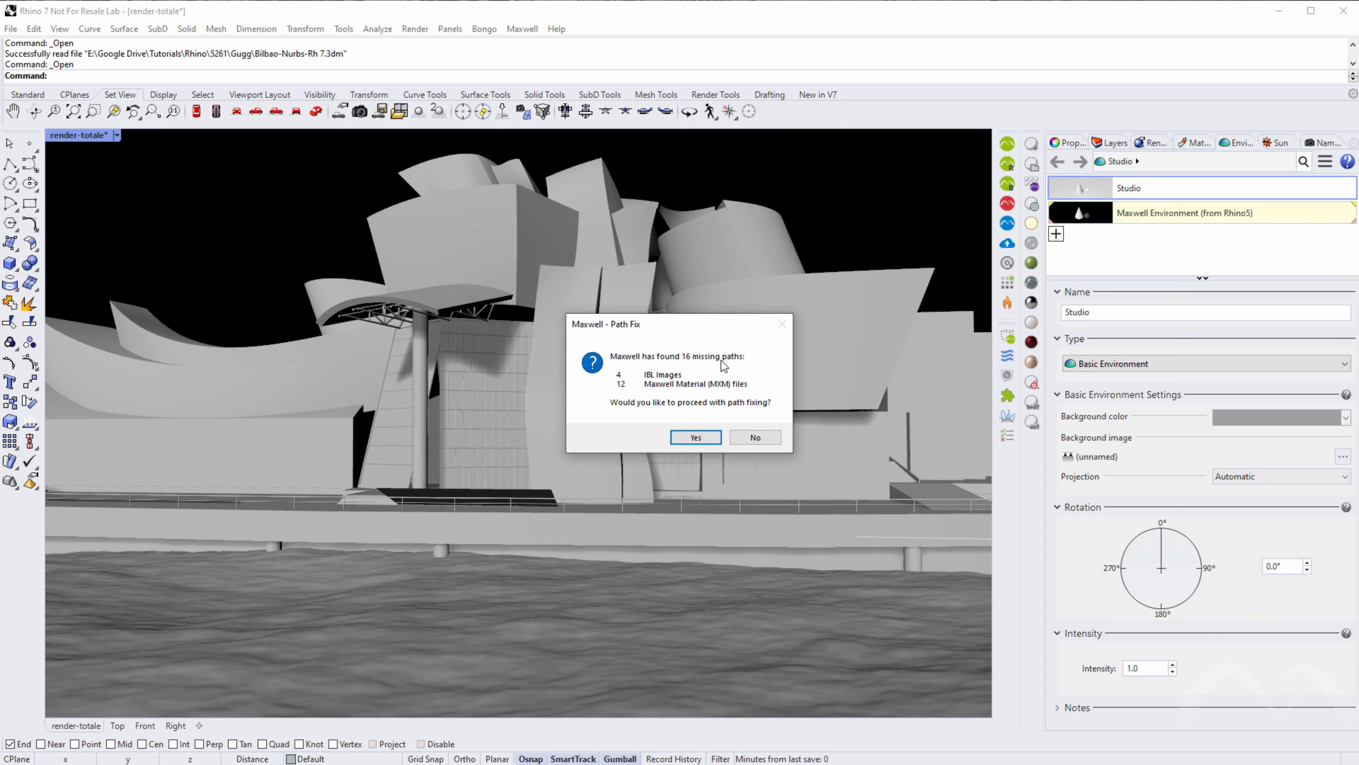
- Accept Maxwell's path fixing and replace the missing river.mxm with the copy in the 5261 textures folder
{"action": "left_click", "coordinate": [688, 440]}
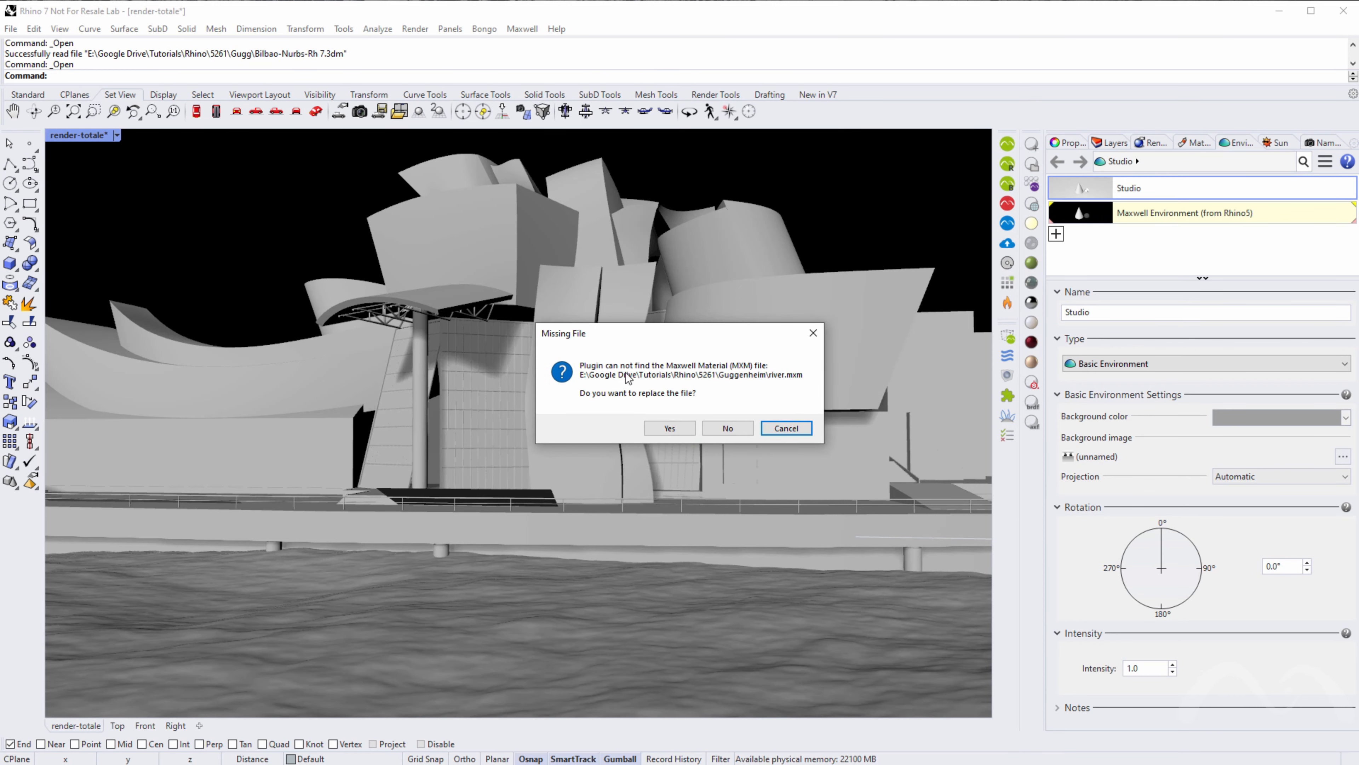
{"action": "left_click_drag", "start_coordinate": [683, 330], "coordinate": [745, 344]}
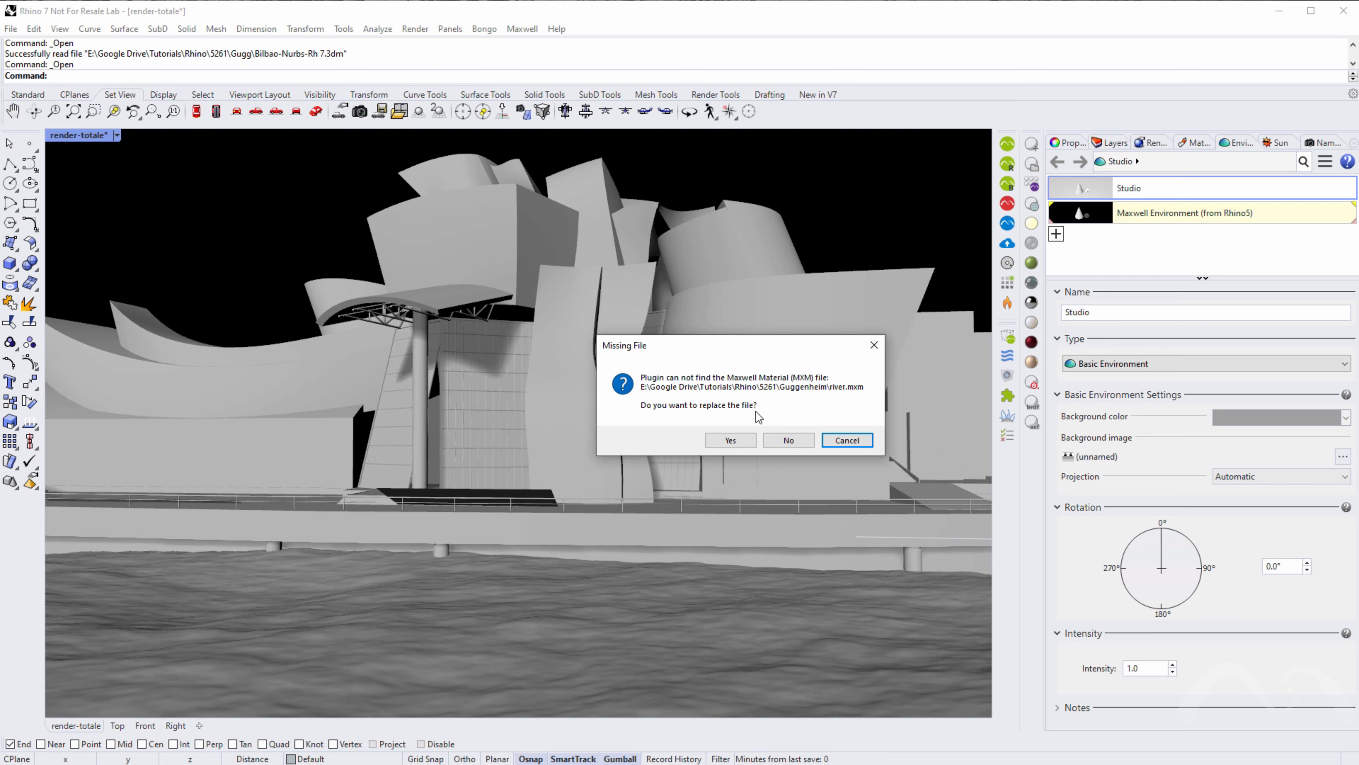
{"action": "left_click", "coordinate": [731, 440]}
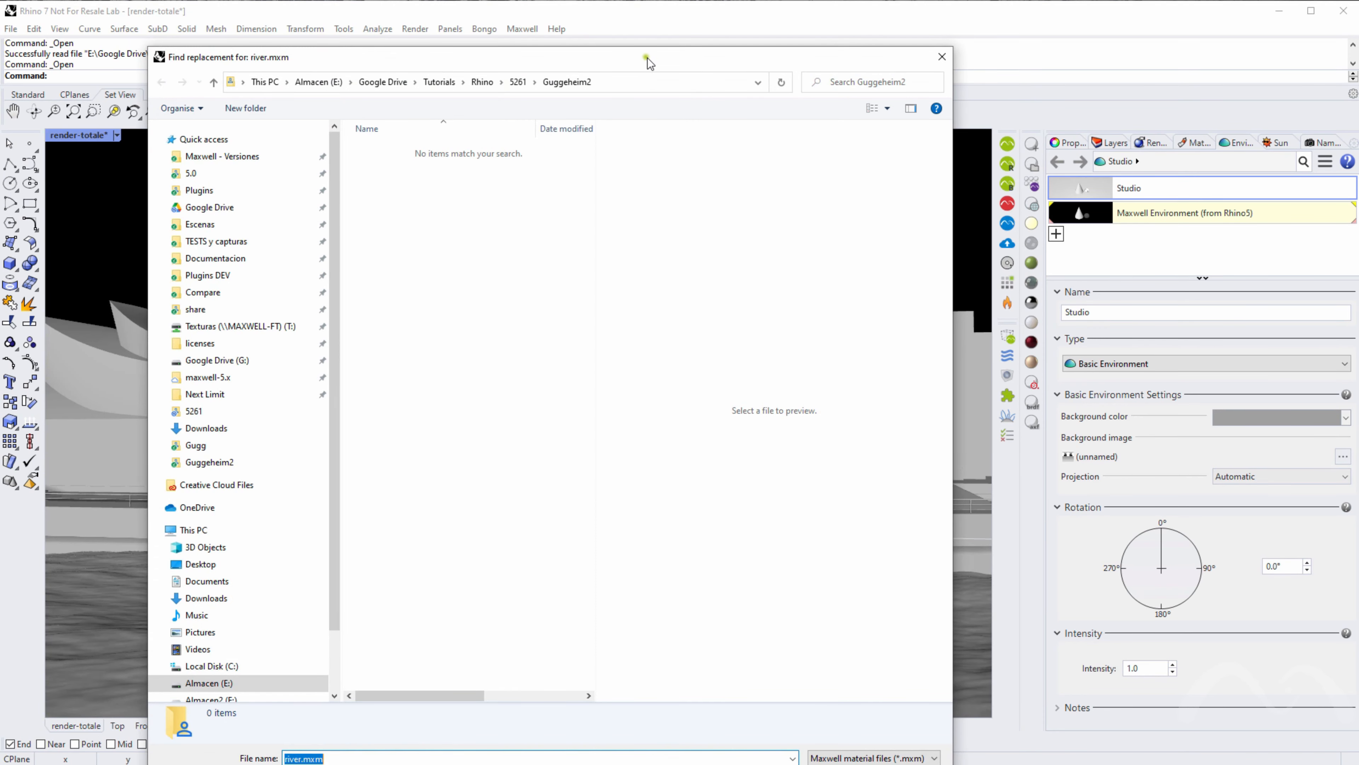
{"action": "left_click_drag", "start_coordinate": [649, 60], "coordinate": [718, 56]}
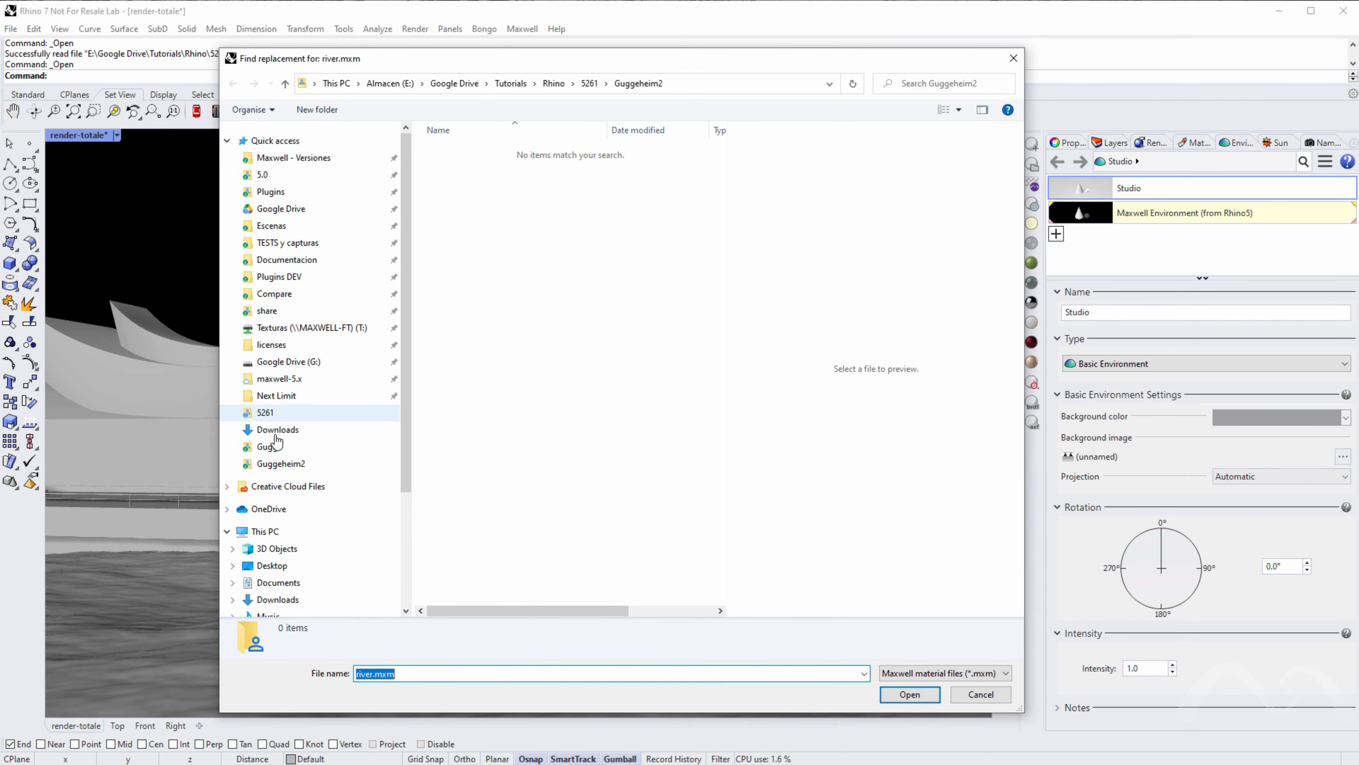
{"action": "left_click", "coordinate": [278, 463]}
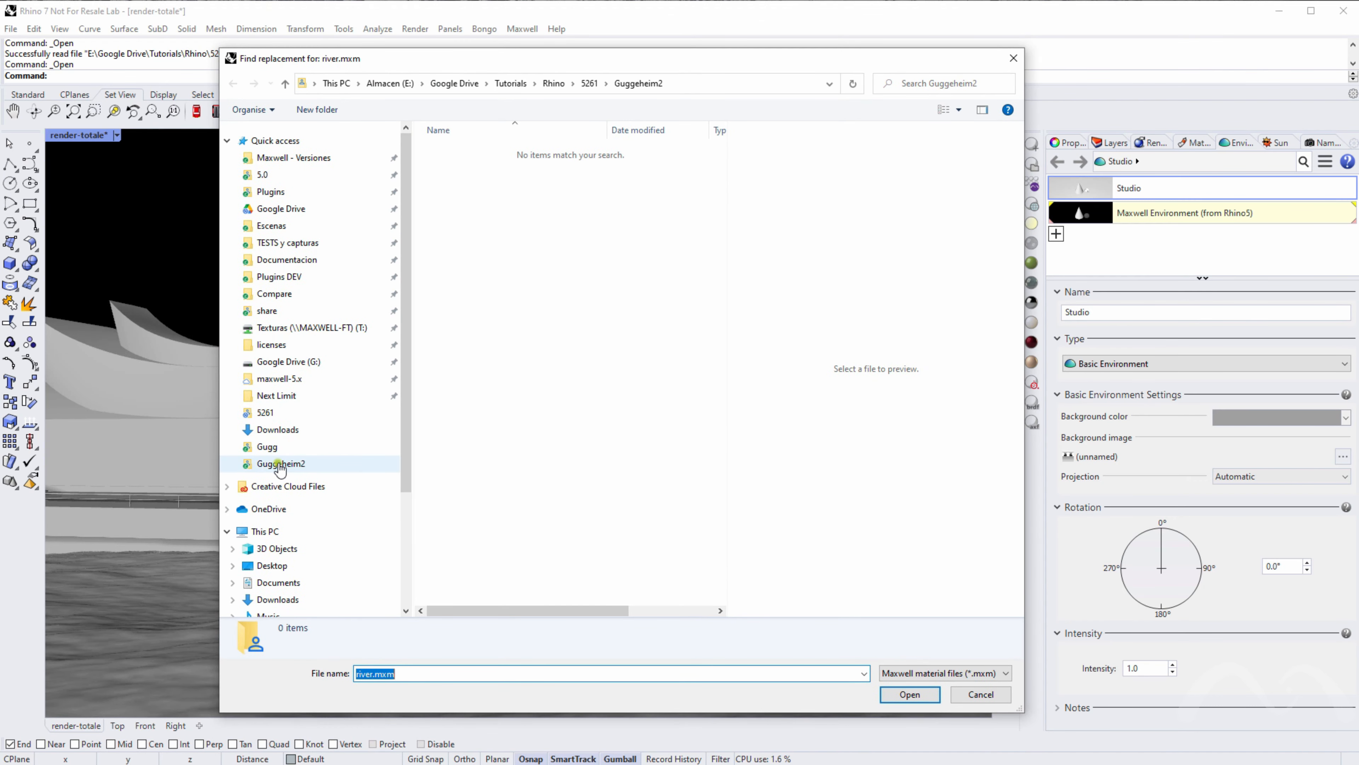
{"action": "left_click", "coordinate": [589, 83]}
{"action": "double_click", "coordinate": [458, 195]}
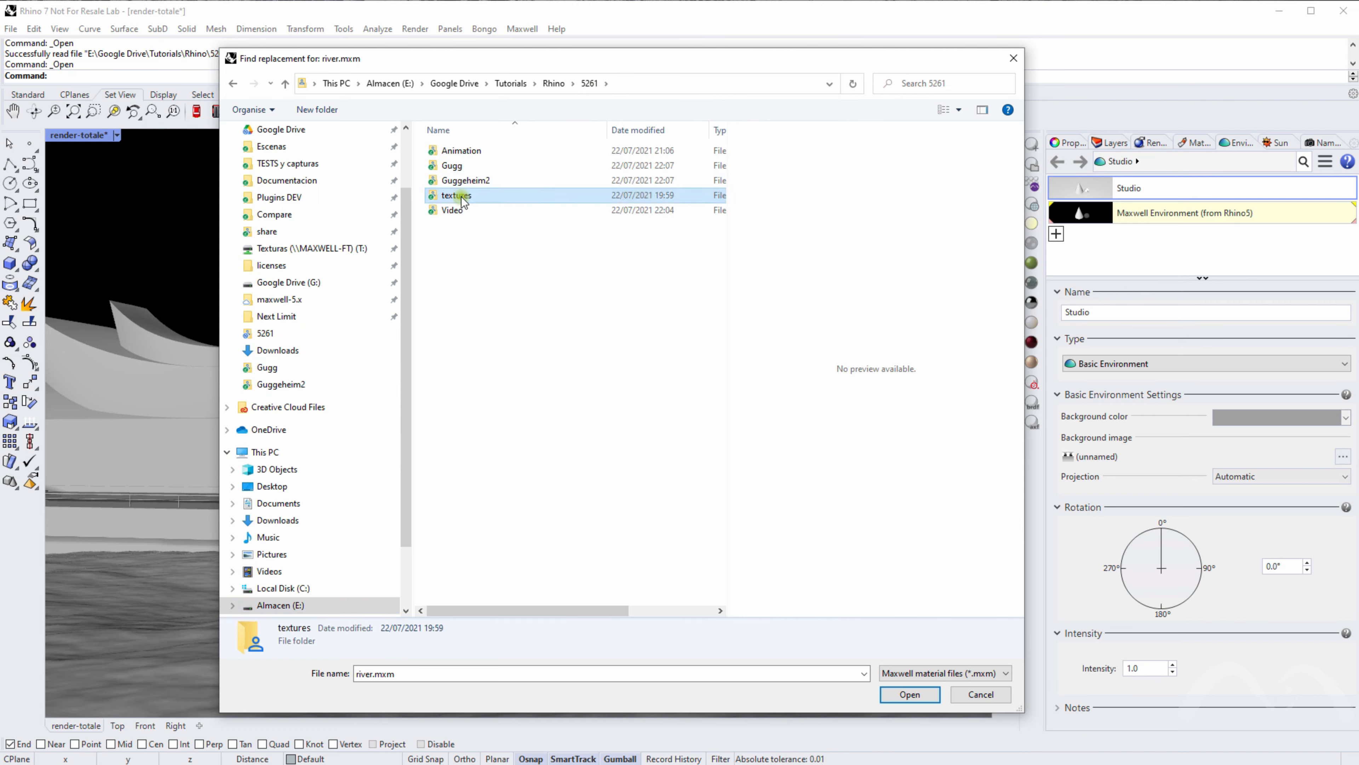
{"action": "left_click", "coordinate": [453, 272]}
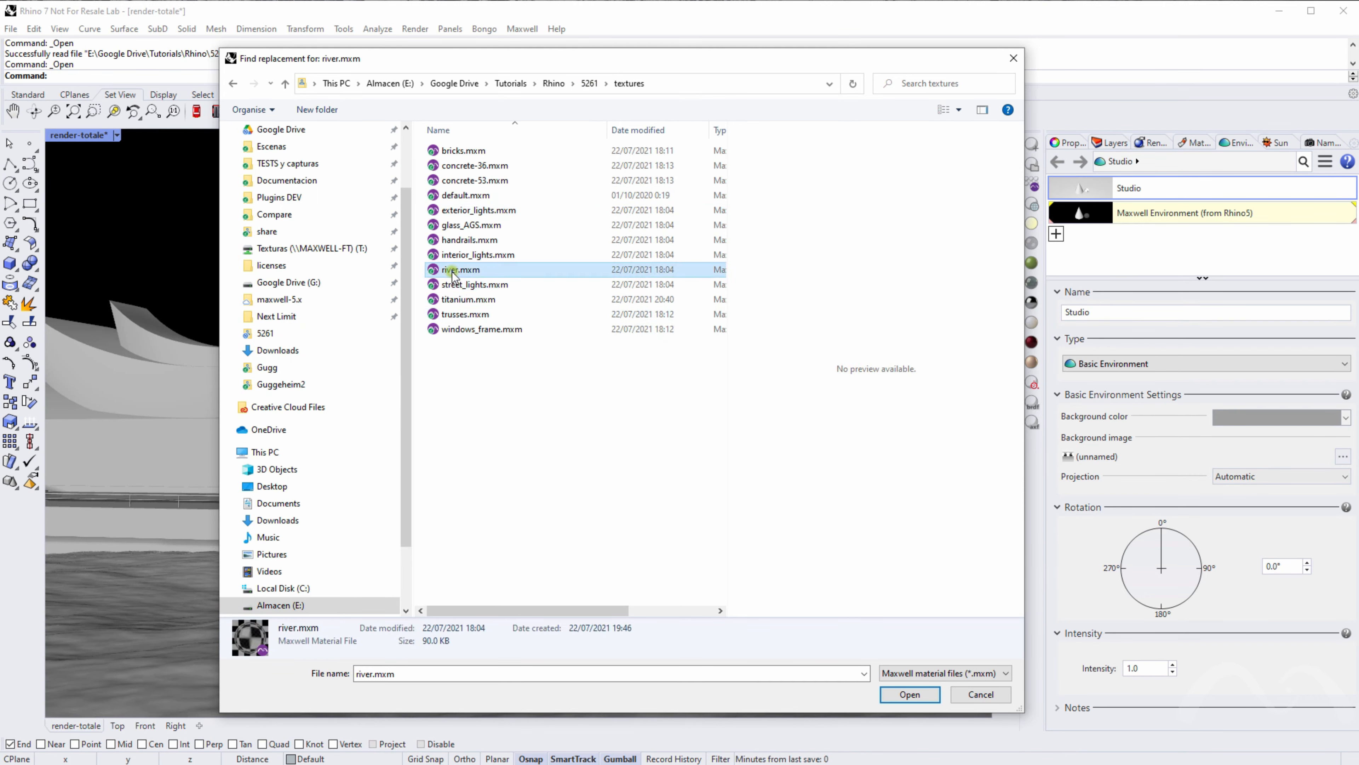
{"action": "left_click", "coordinate": [910, 695]}
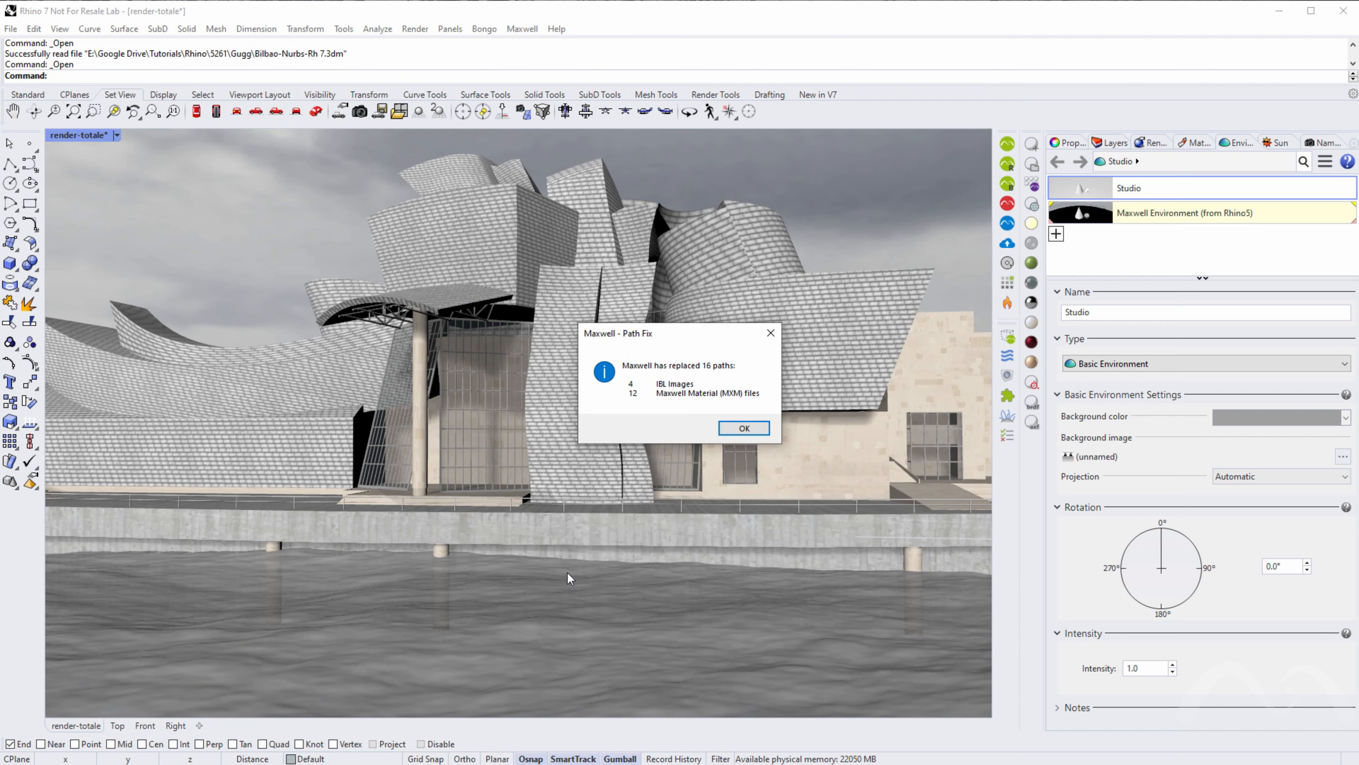
- Dismiss the path-fixing report and review the river, trusses, exterior_lights, titanium and bricks materials
{"action": "left_click", "coordinate": [744, 429]}
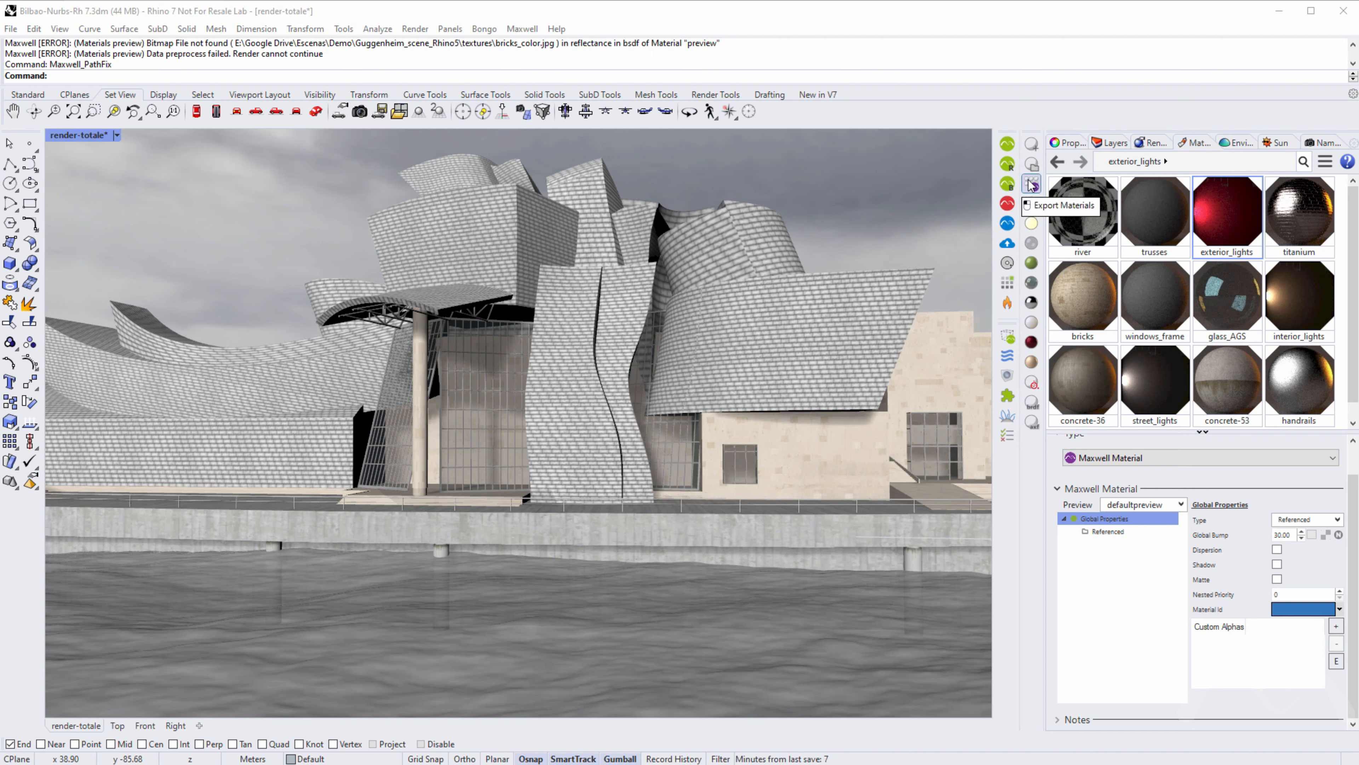
{"action": "left_click", "coordinate": [1083, 230]}
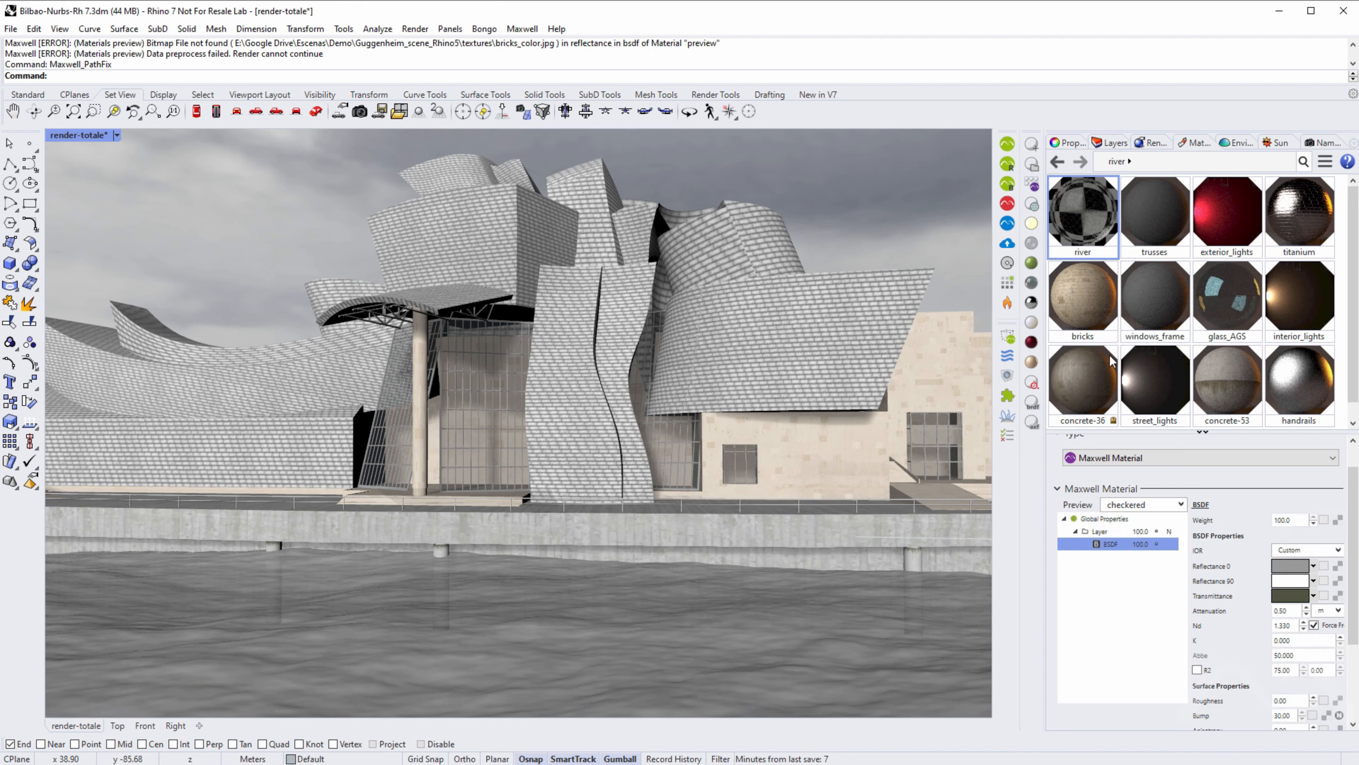
{"action": "left_click", "coordinate": [1150, 222]}
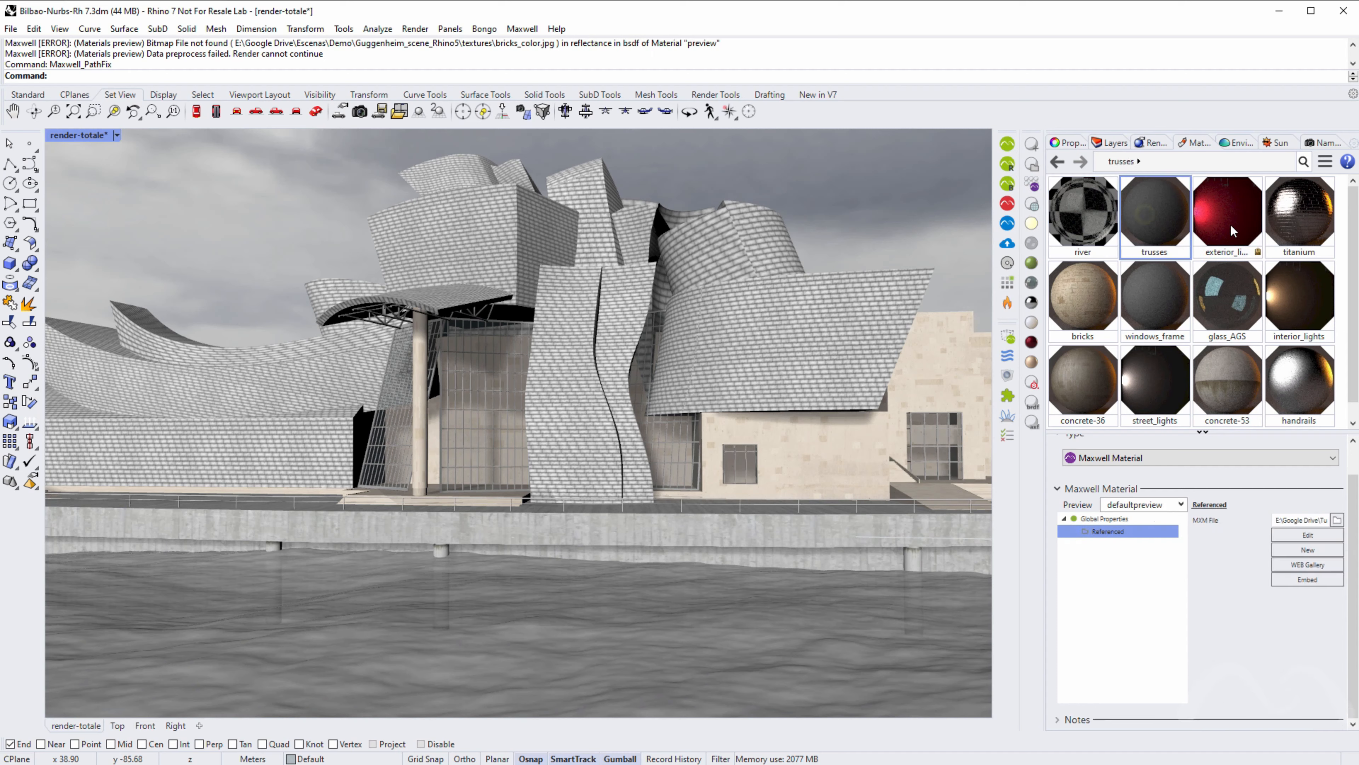
{"action": "left_click", "coordinate": [1233, 230]}
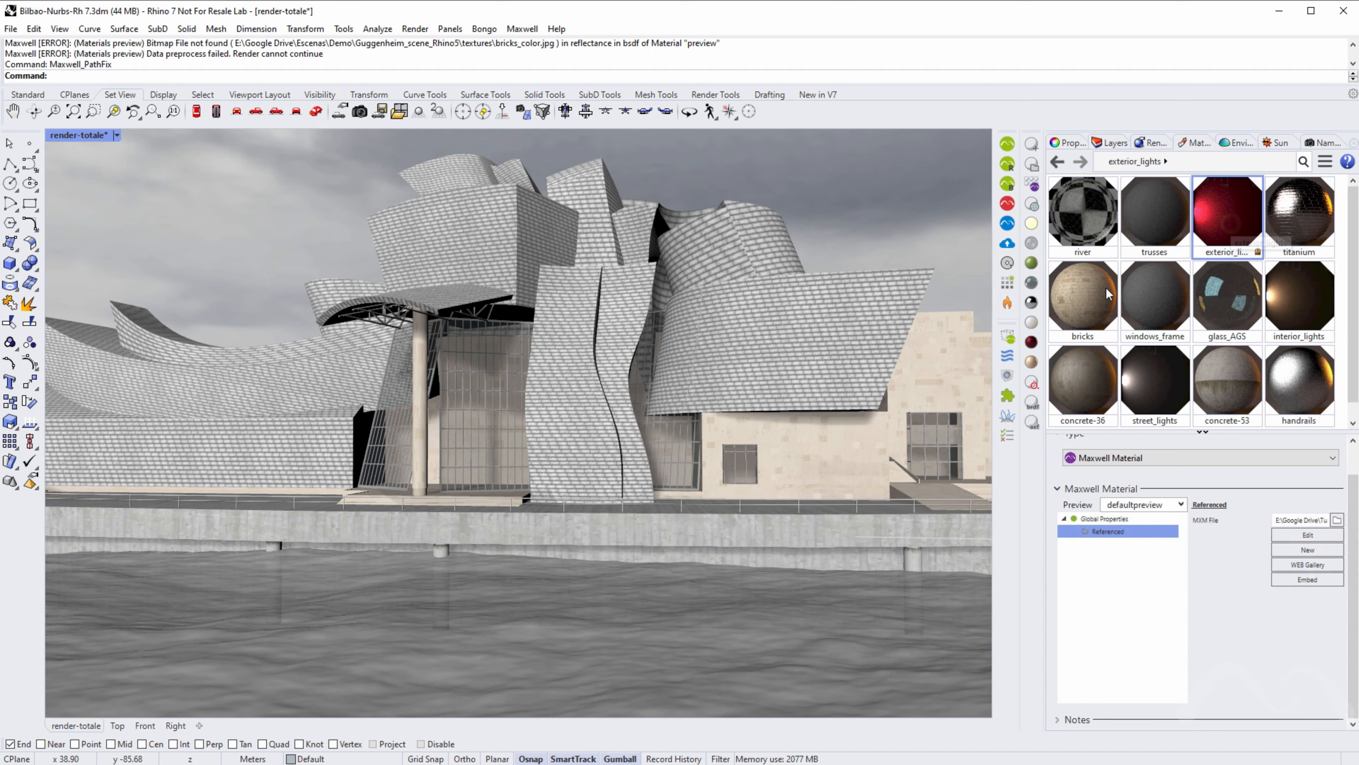
{"action": "left_click", "coordinate": [1311, 239]}
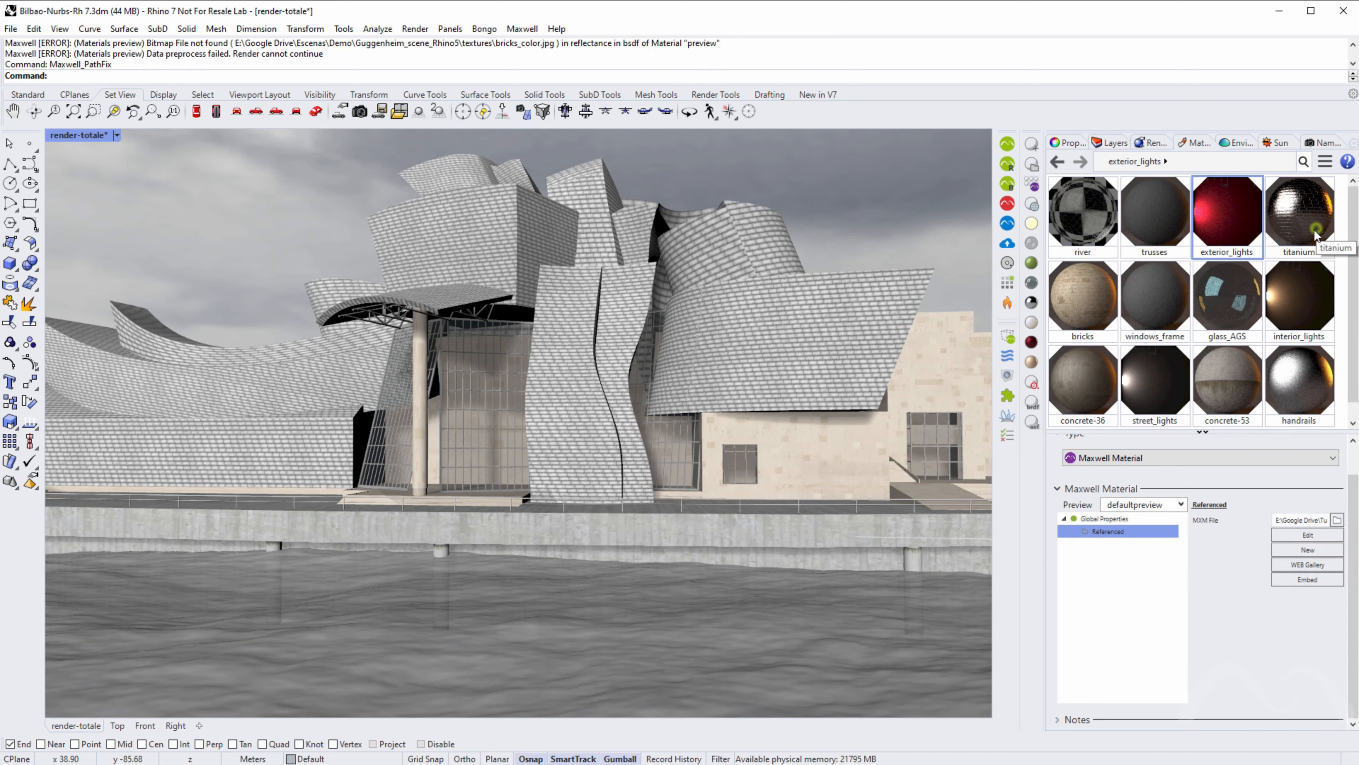
{"action": "left_click", "coordinate": [1083, 305]}
- Embed the referenced concrete-36 material and fix its missing texture paths using concrete-36_d100.jpg from the 5261 textures folder
{"action": "left_click", "coordinate": [1082, 391]}
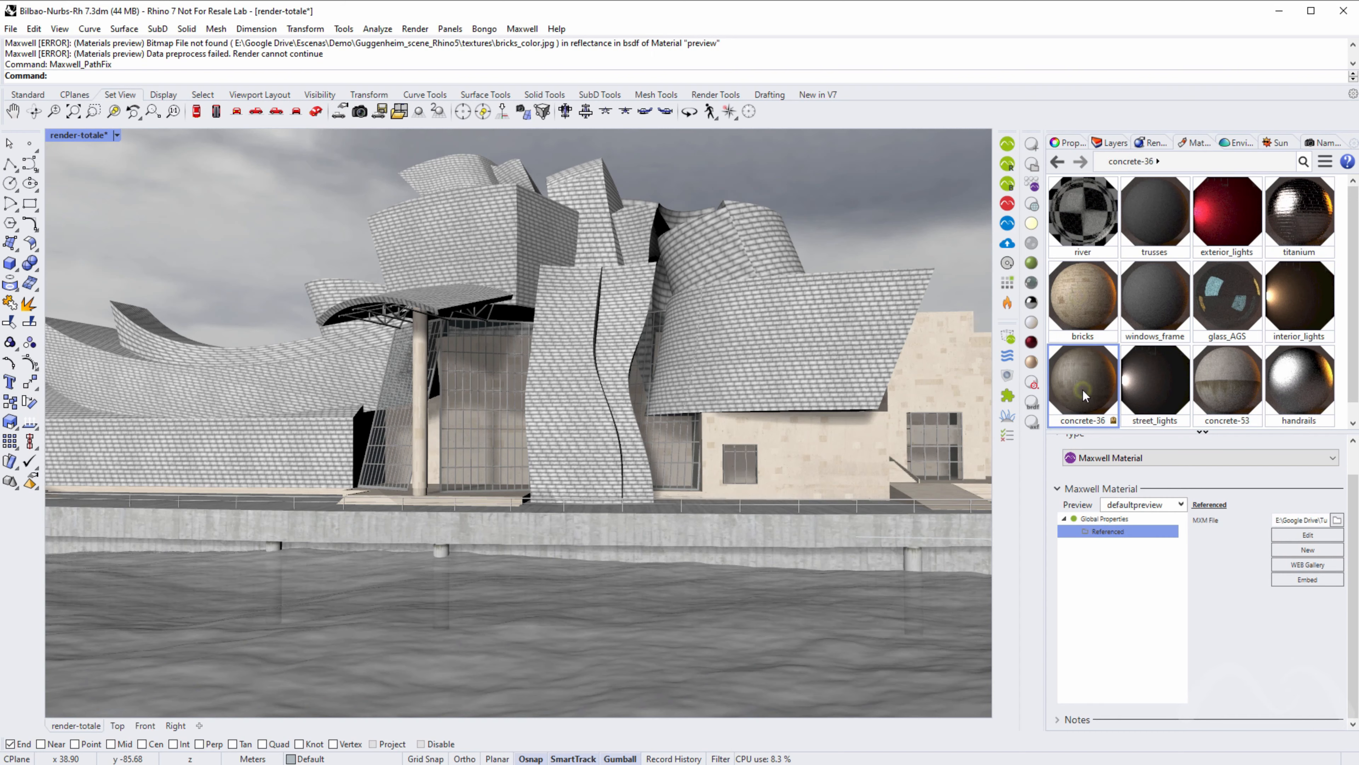
{"action": "left_click", "coordinate": [1308, 580]}
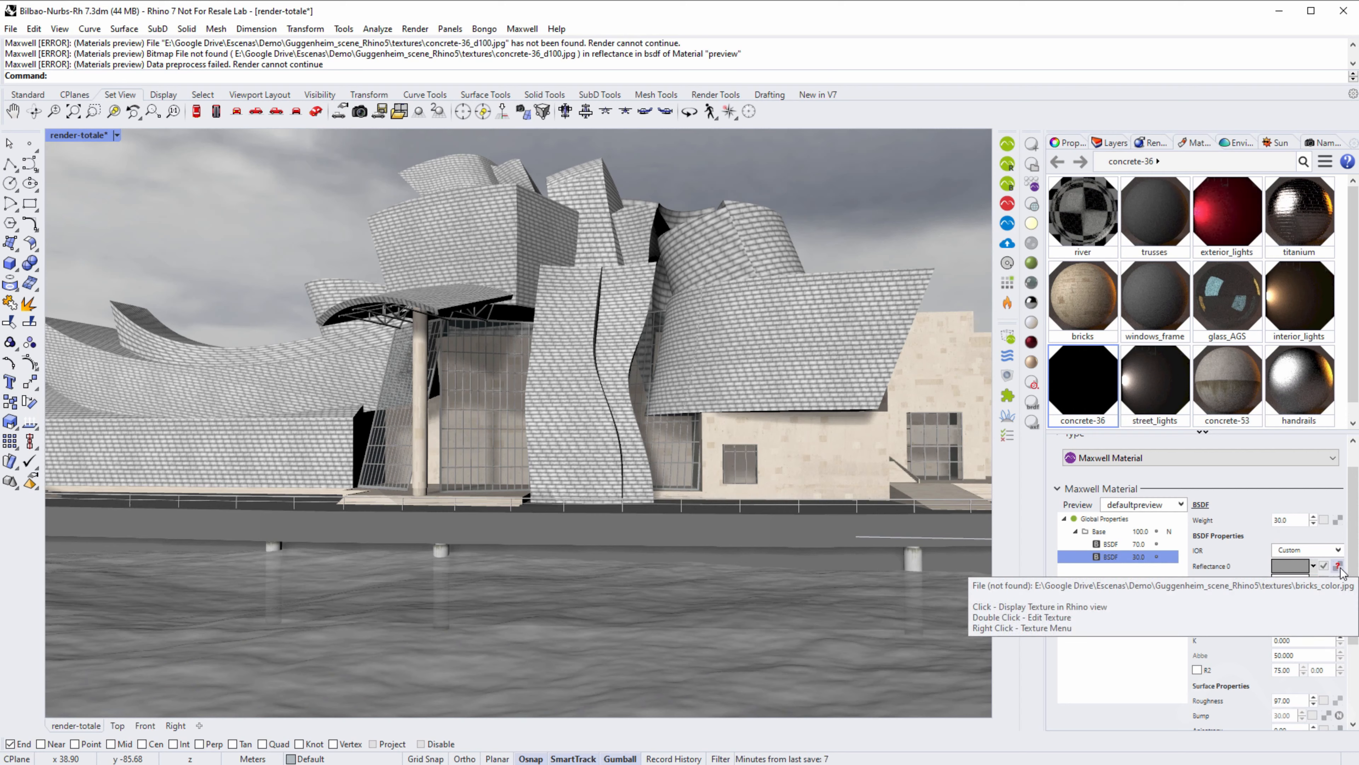
{"action": "left_click", "coordinate": [1008, 437]}
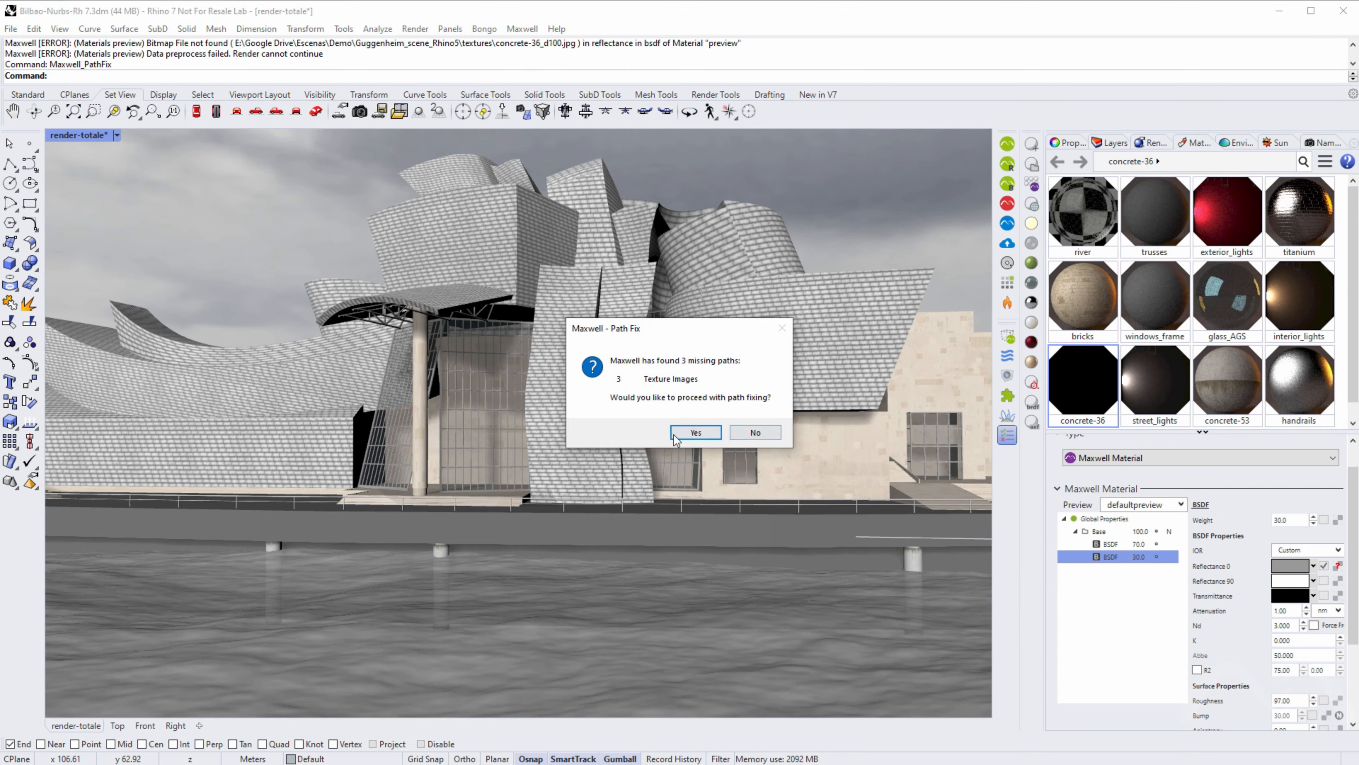
{"action": "left_click", "coordinate": [683, 432]}
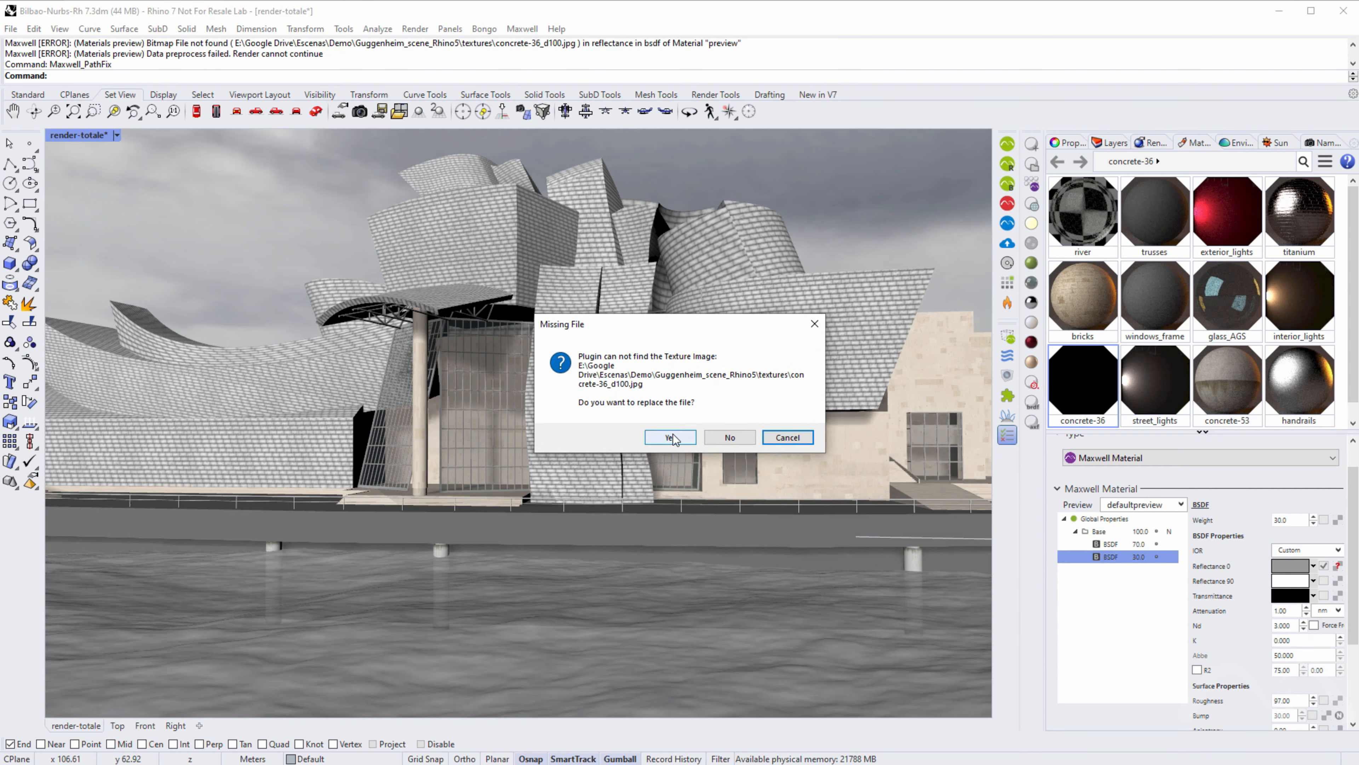
{"action": "left_click", "coordinate": [671, 437]}
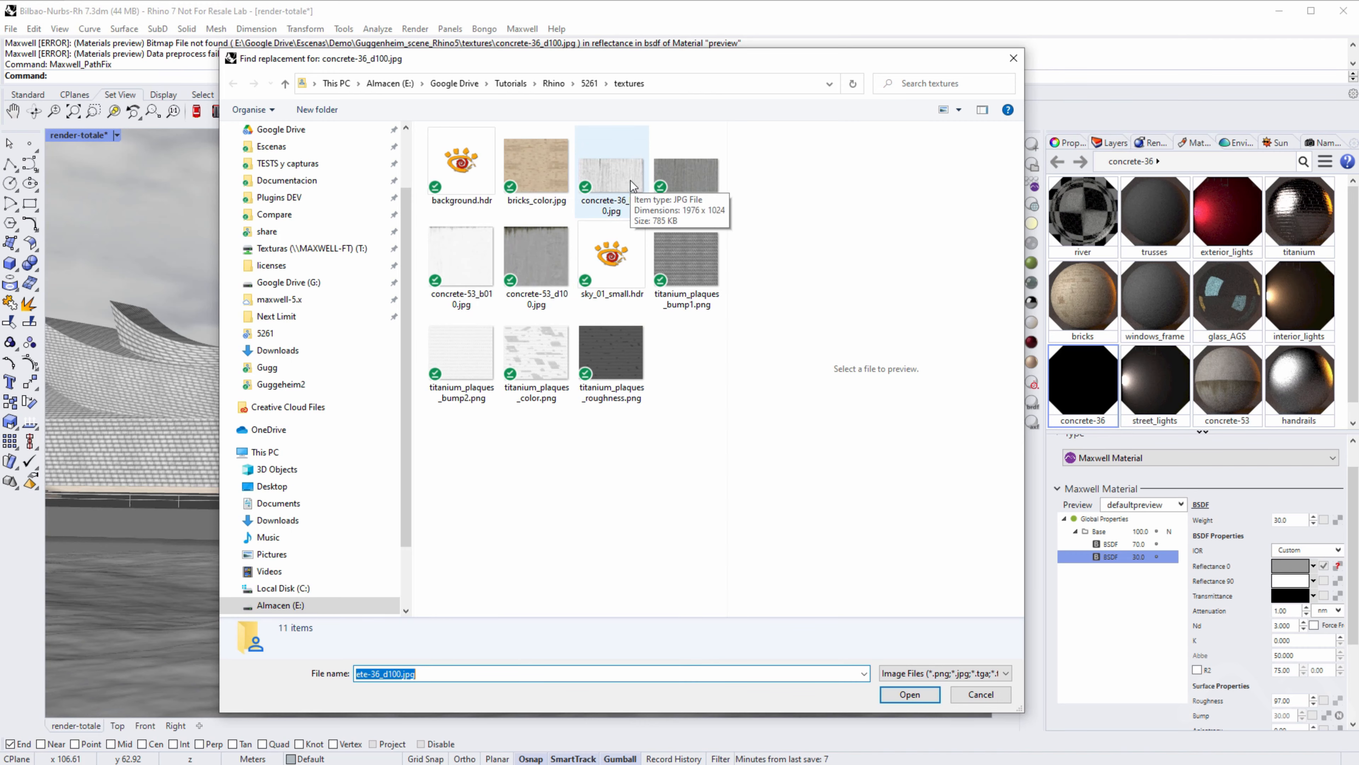
{"action": "left_click", "coordinate": [712, 206]}
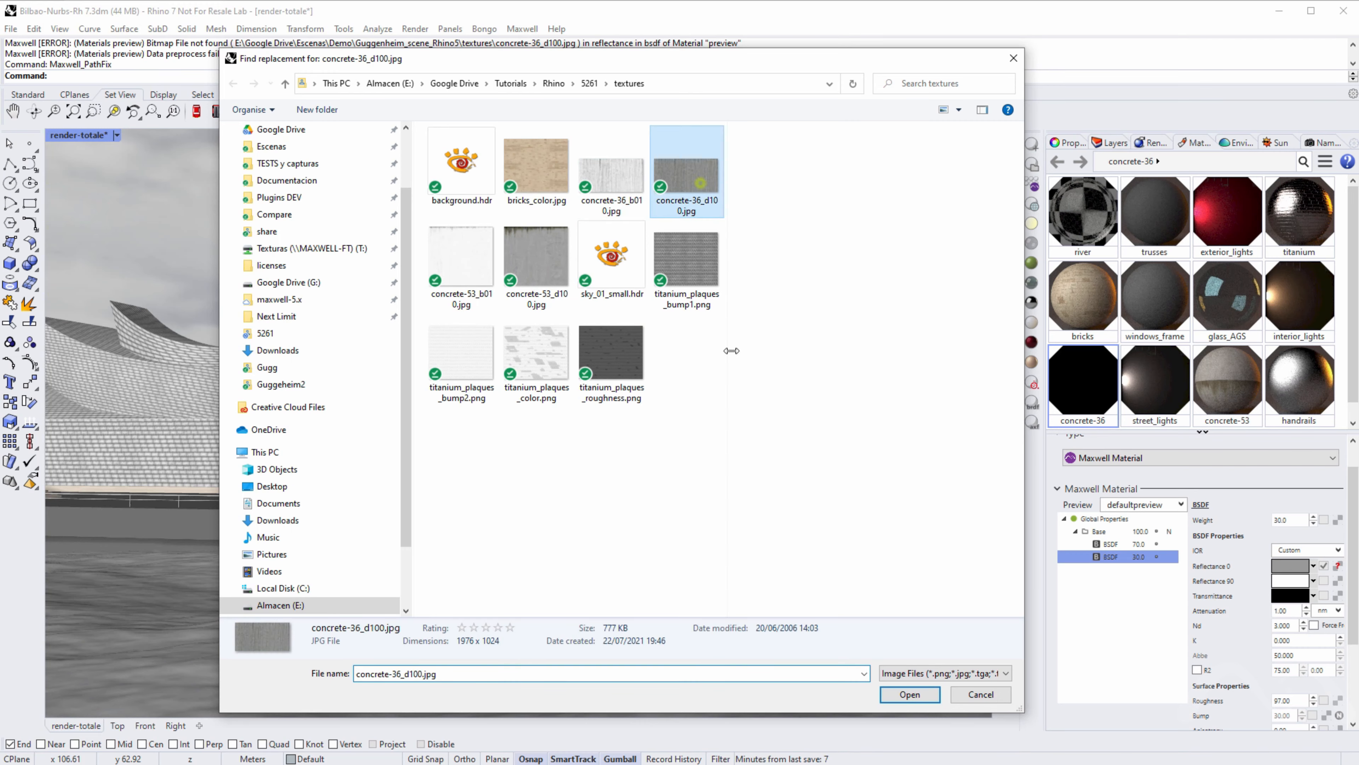
{"action": "left_click", "coordinate": [910, 695]}
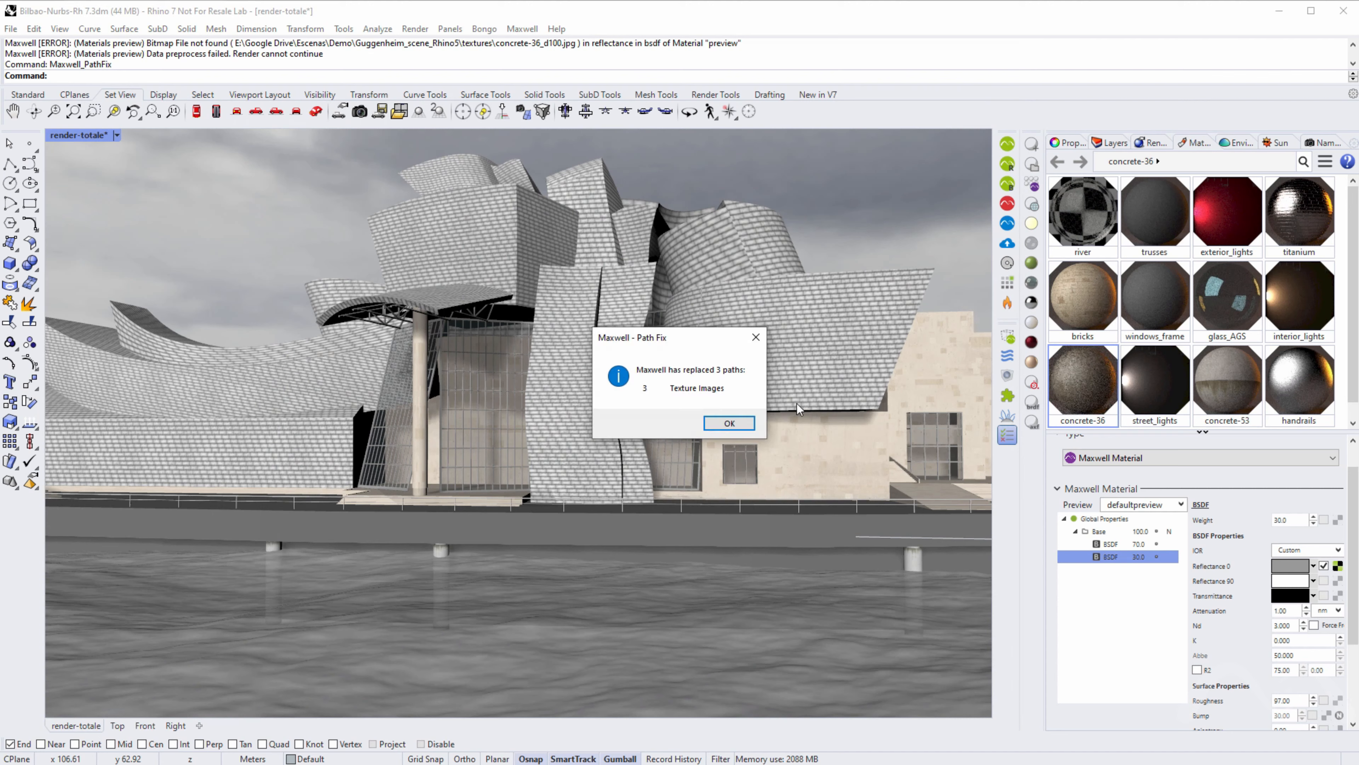
{"action": "left_click", "coordinate": [723, 423]}
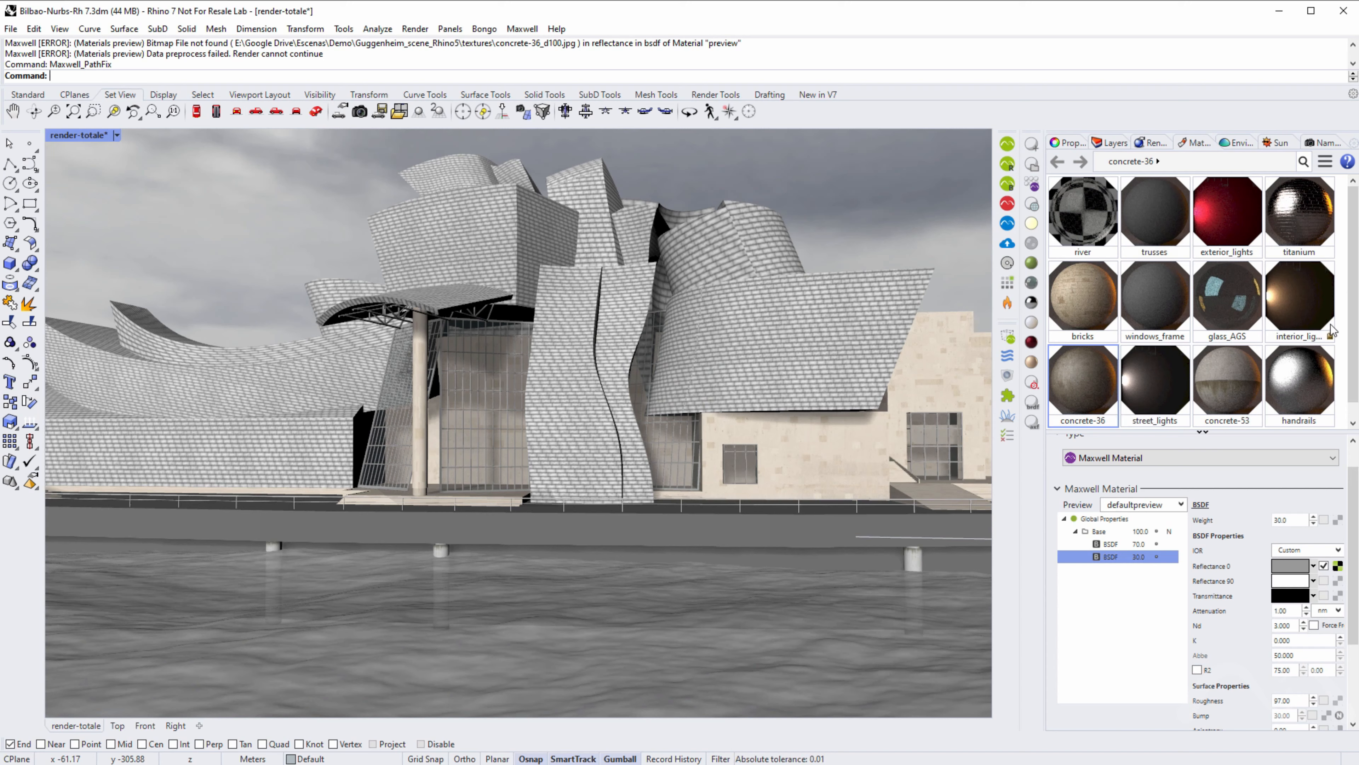
- Export all scene materials to a new folder named Mats inside the 5261 textures folder, overwriting bricks_color.jpg
{"action": "left_click", "coordinate": [1032, 184]}
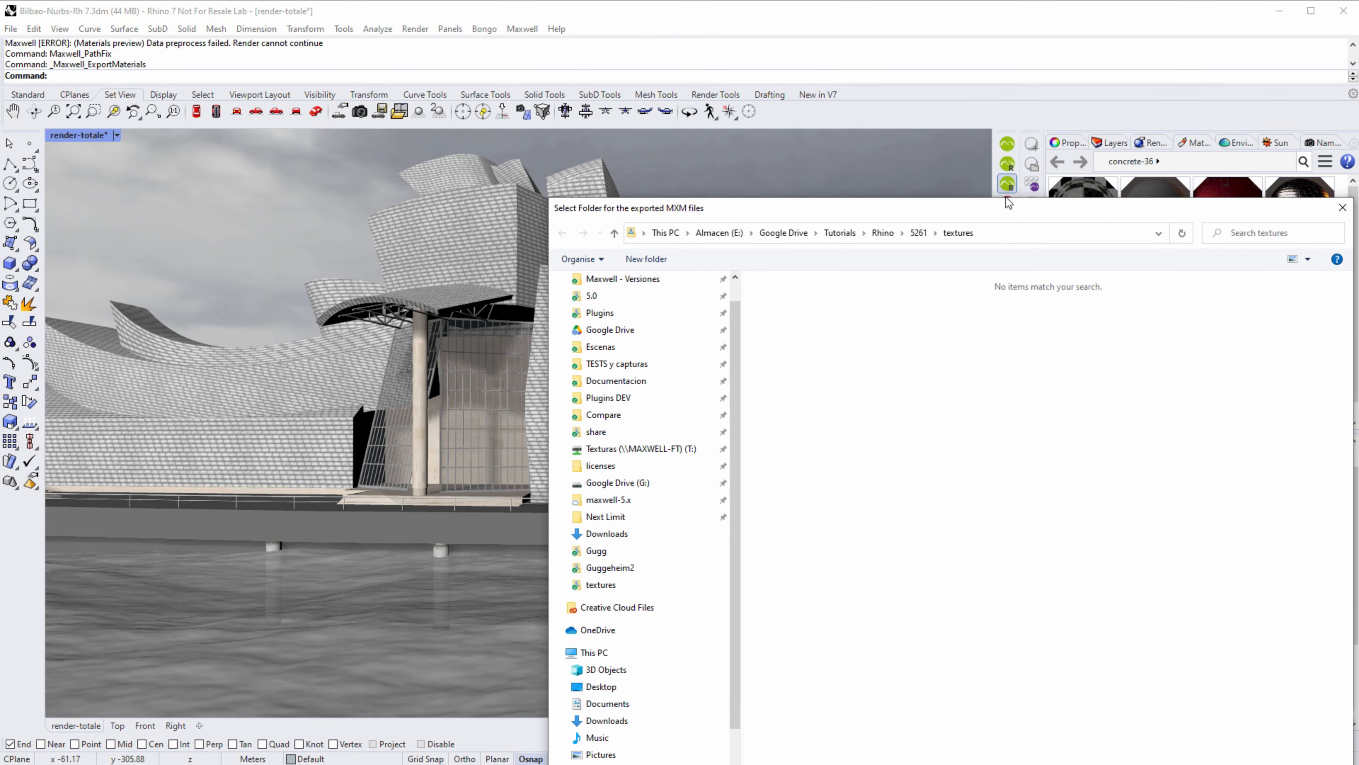
{"action": "left_click_drag", "start_coordinate": [1006, 198], "coordinate": [637, 100]}
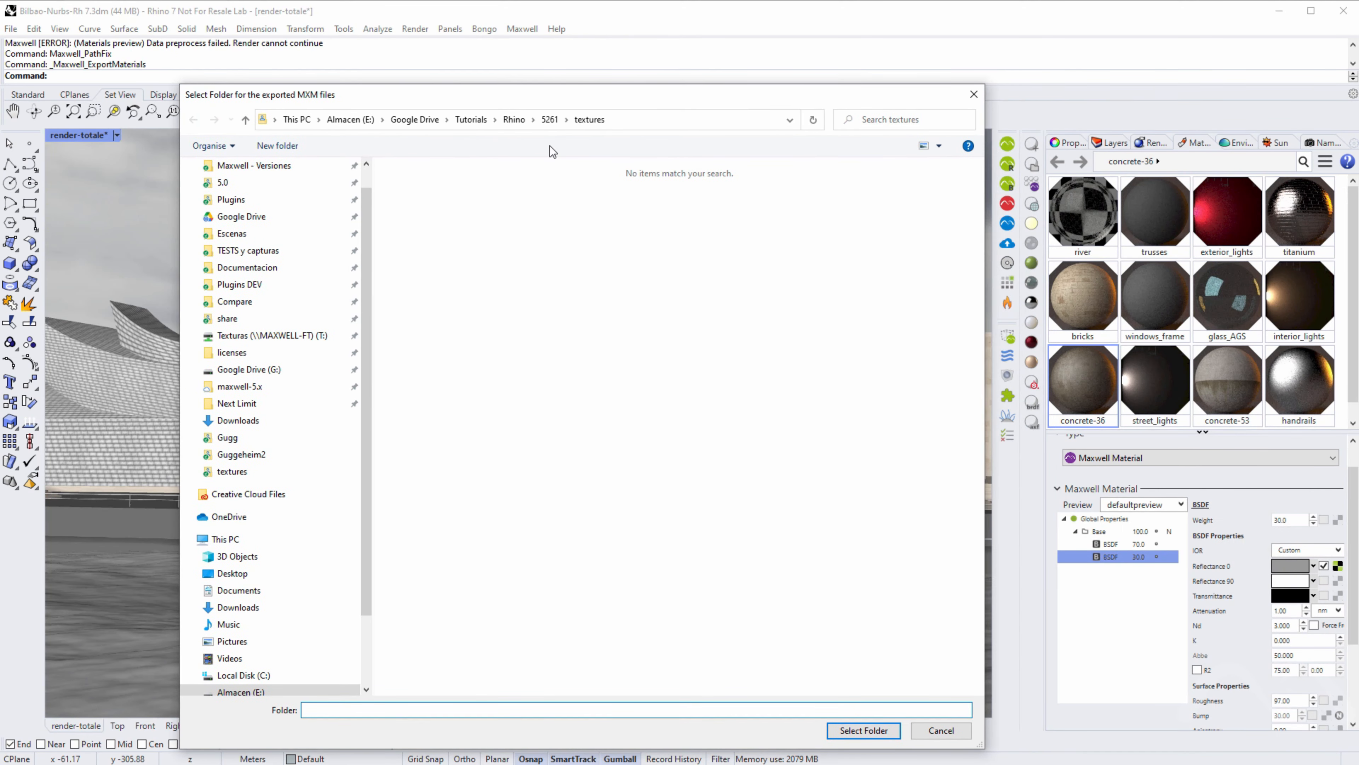
{"action": "right_click", "coordinate": [410, 282]}
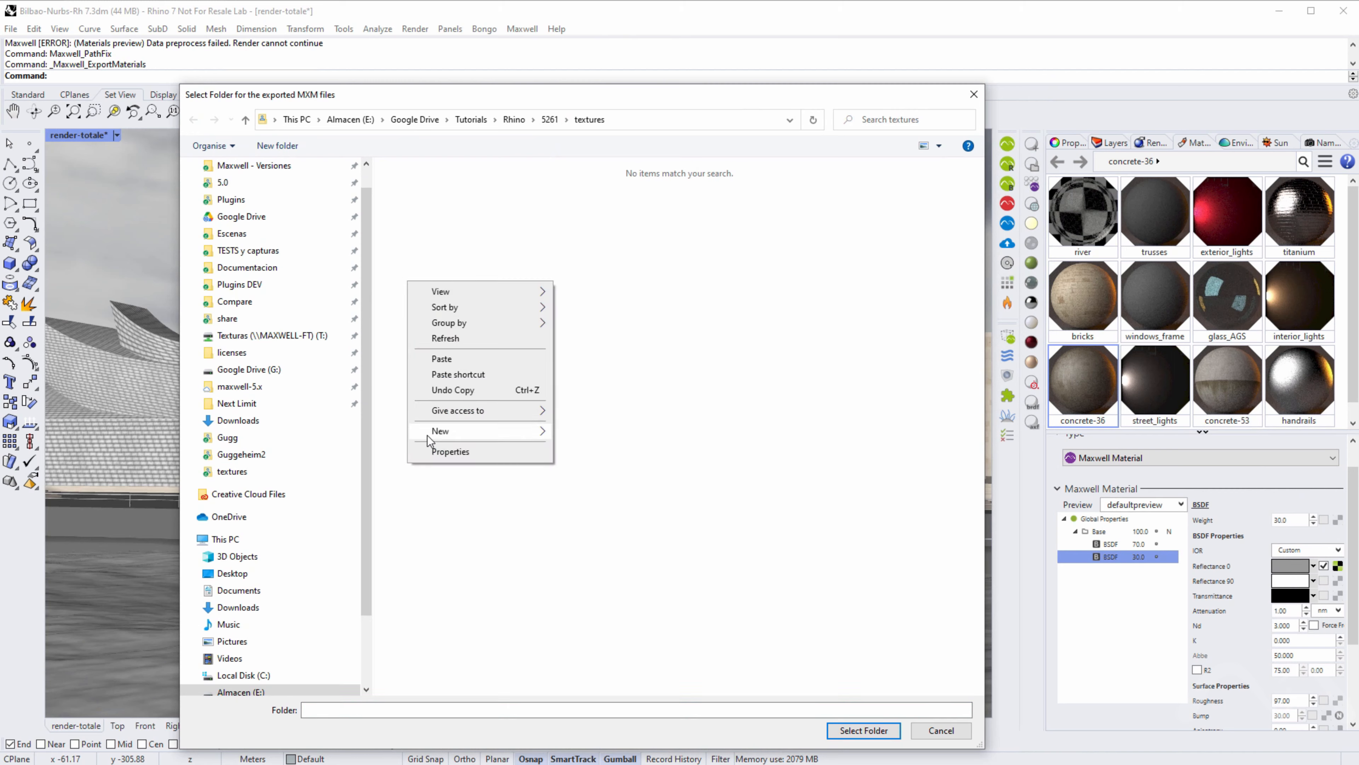
{"action": "mouse_move", "coordinate": [477, 430]}
{"action": "left_click", "coordinate": [586, 430]}
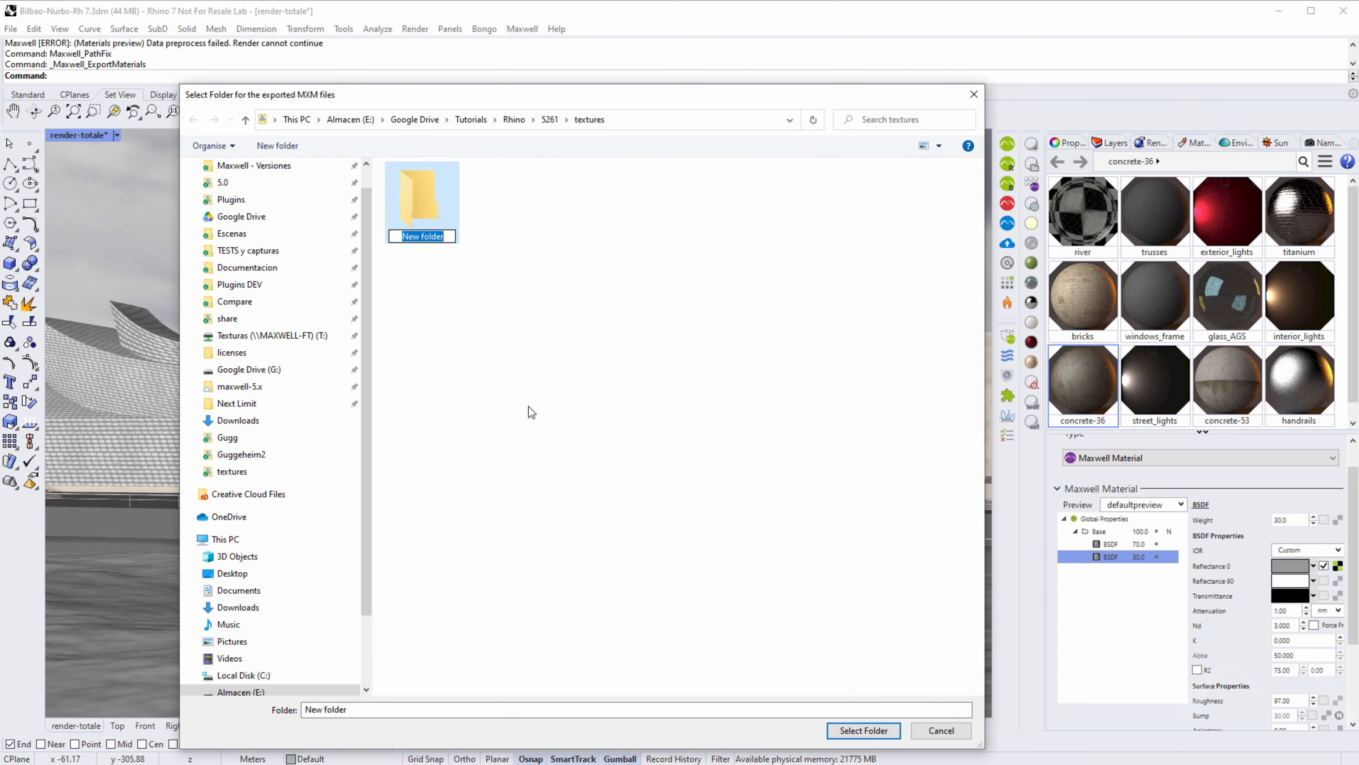
{"action": "type", "text": "Mats"}
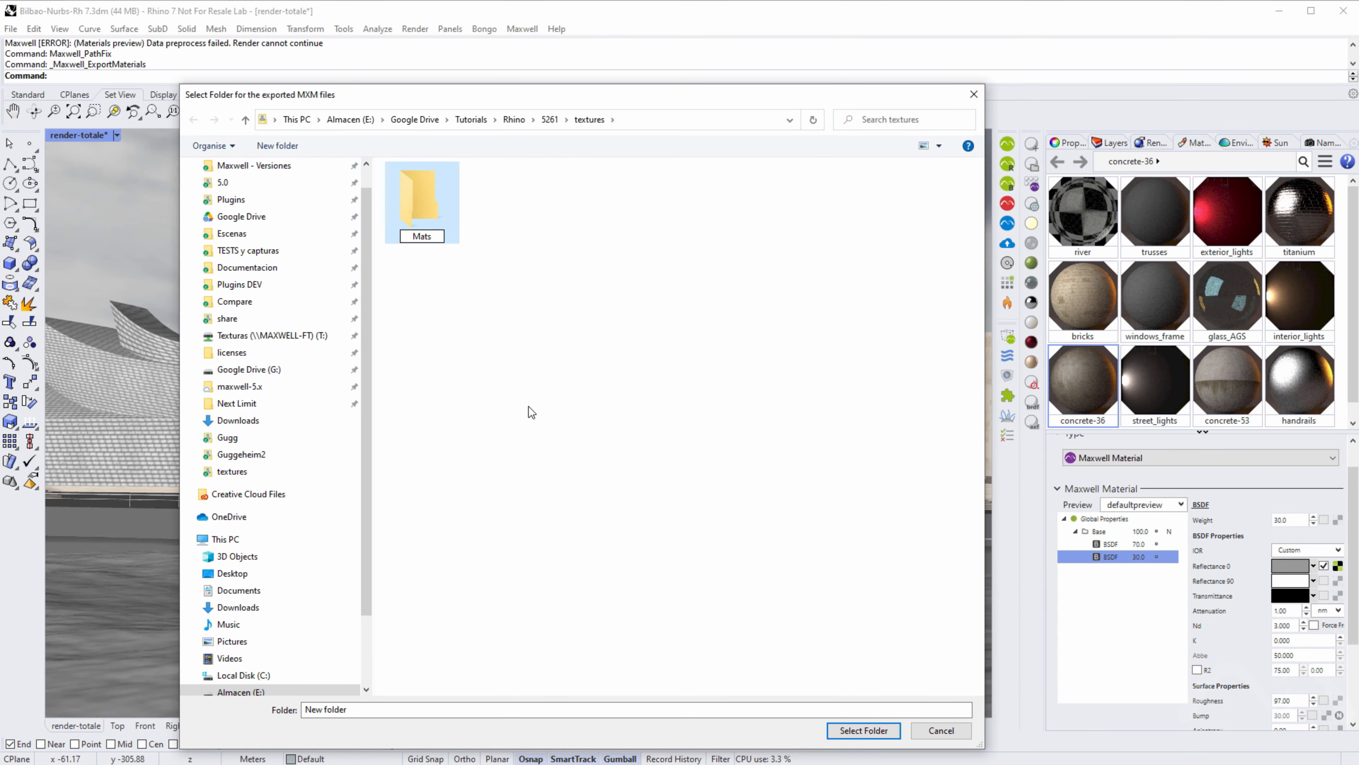
{"action": "key", "text": "Return"}
{"action": "key", "text": "Return"}
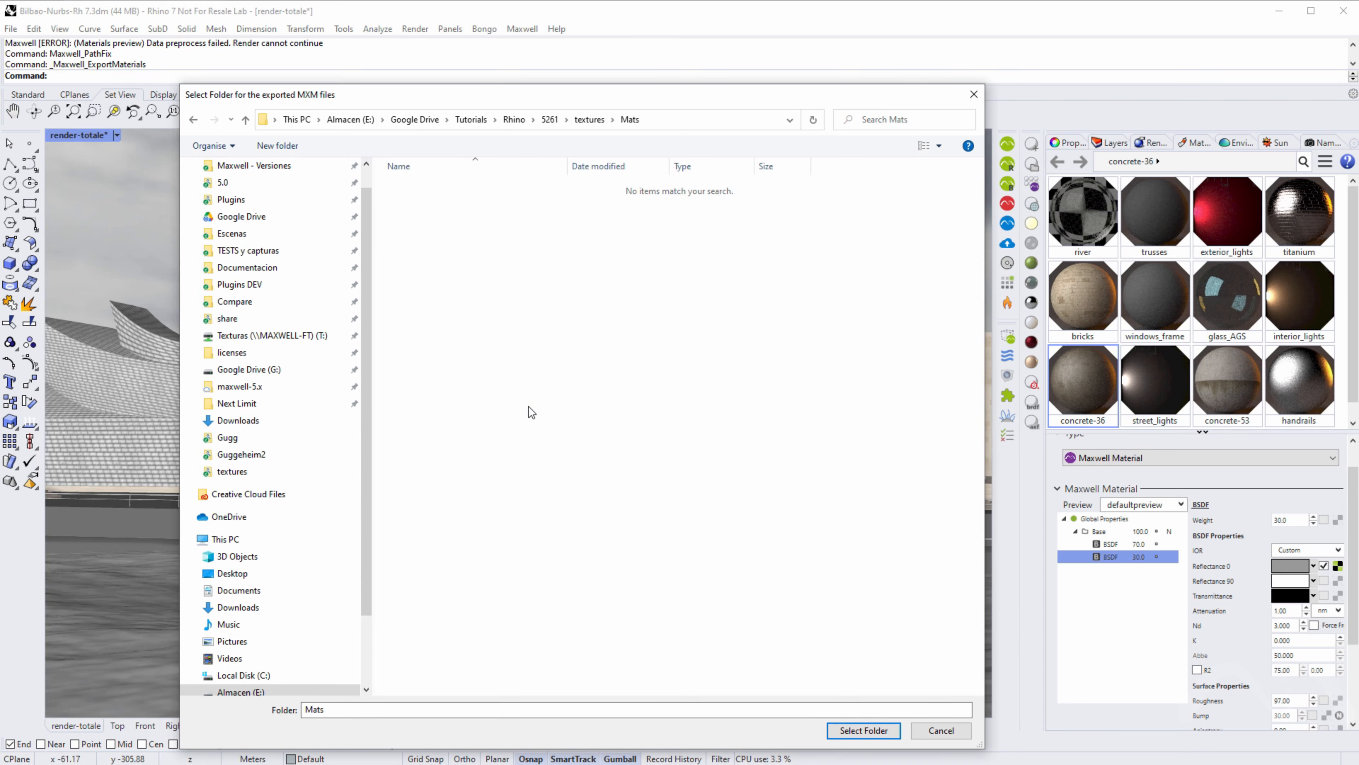
{"action": "left_click", "coordinate": [845, 733]}
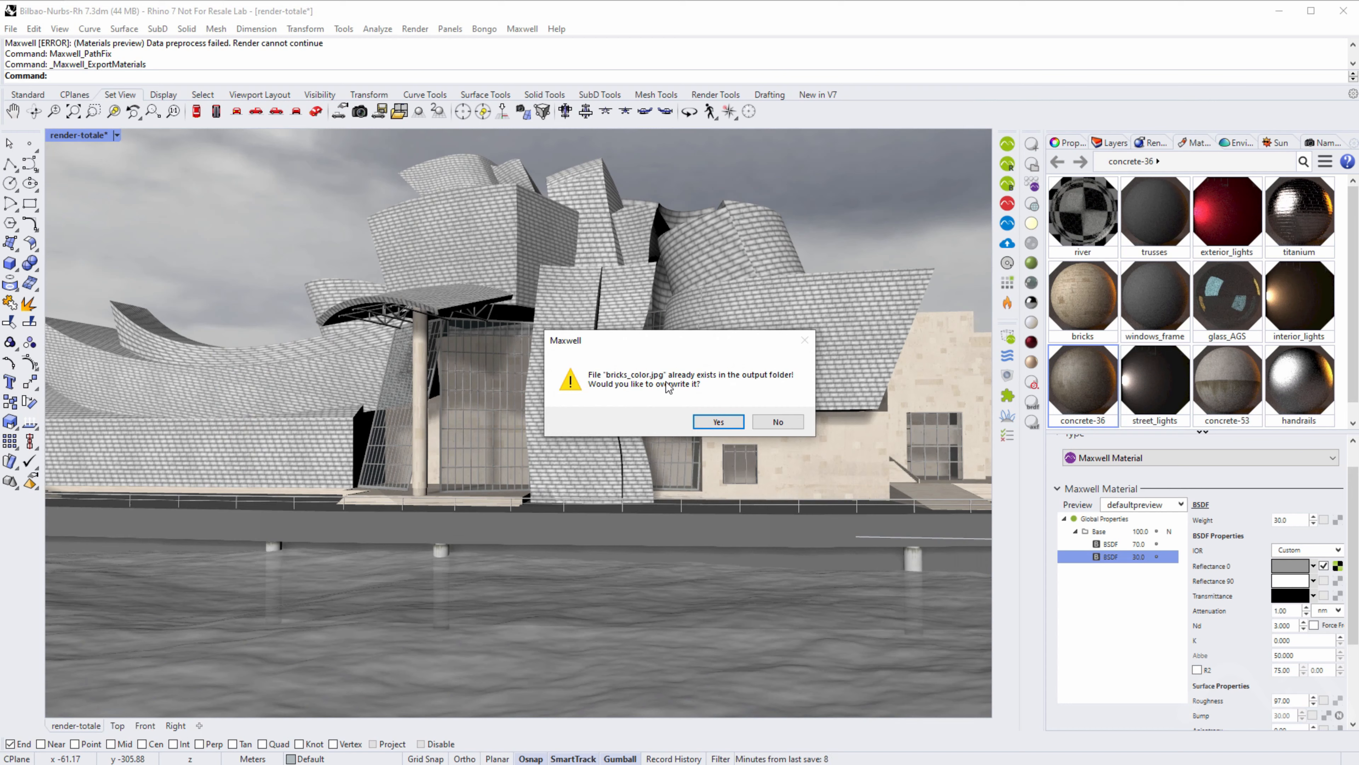
{"action": "left_click", "coordinate": [716, 423]}
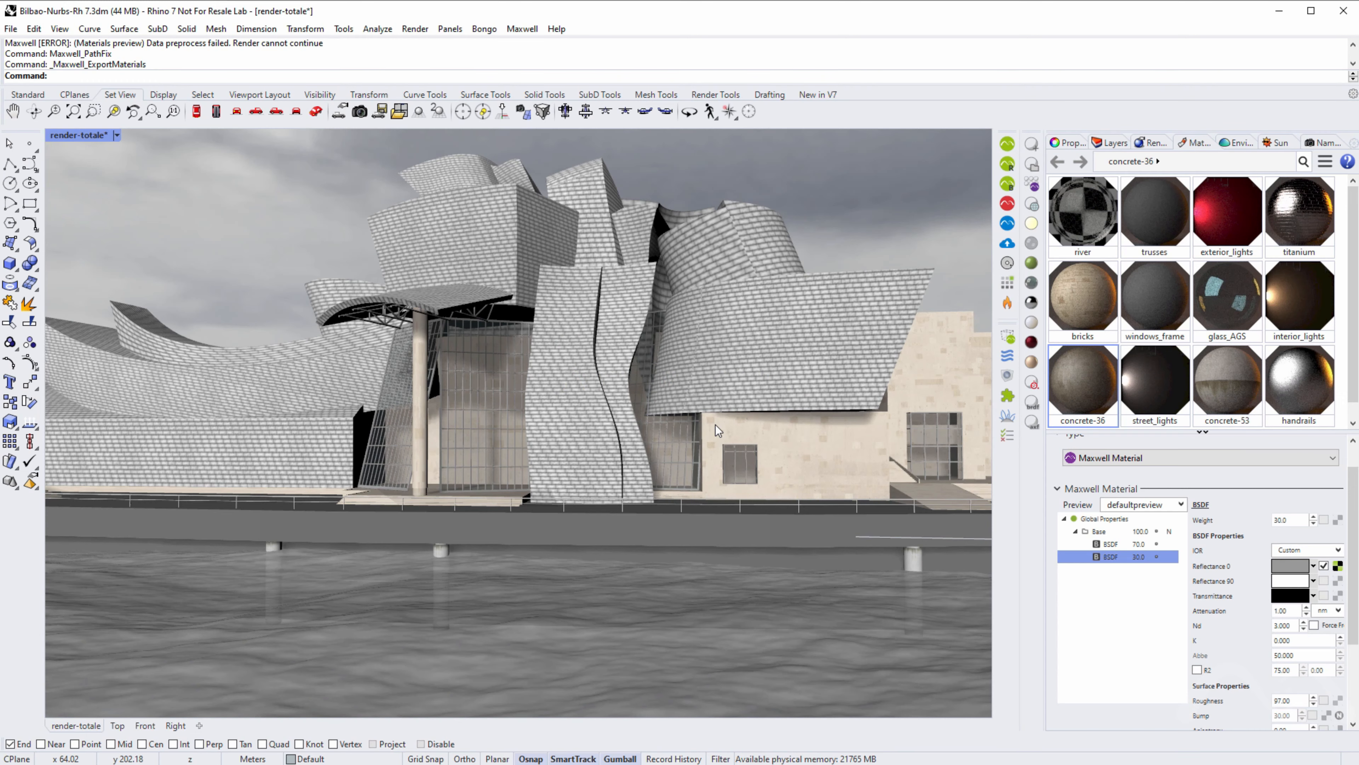
- Switch to File Explorer and examine the exported materials and textures in the Mats folder inside 5261 textures
{"action": "key", "text": "alt+Tab"}
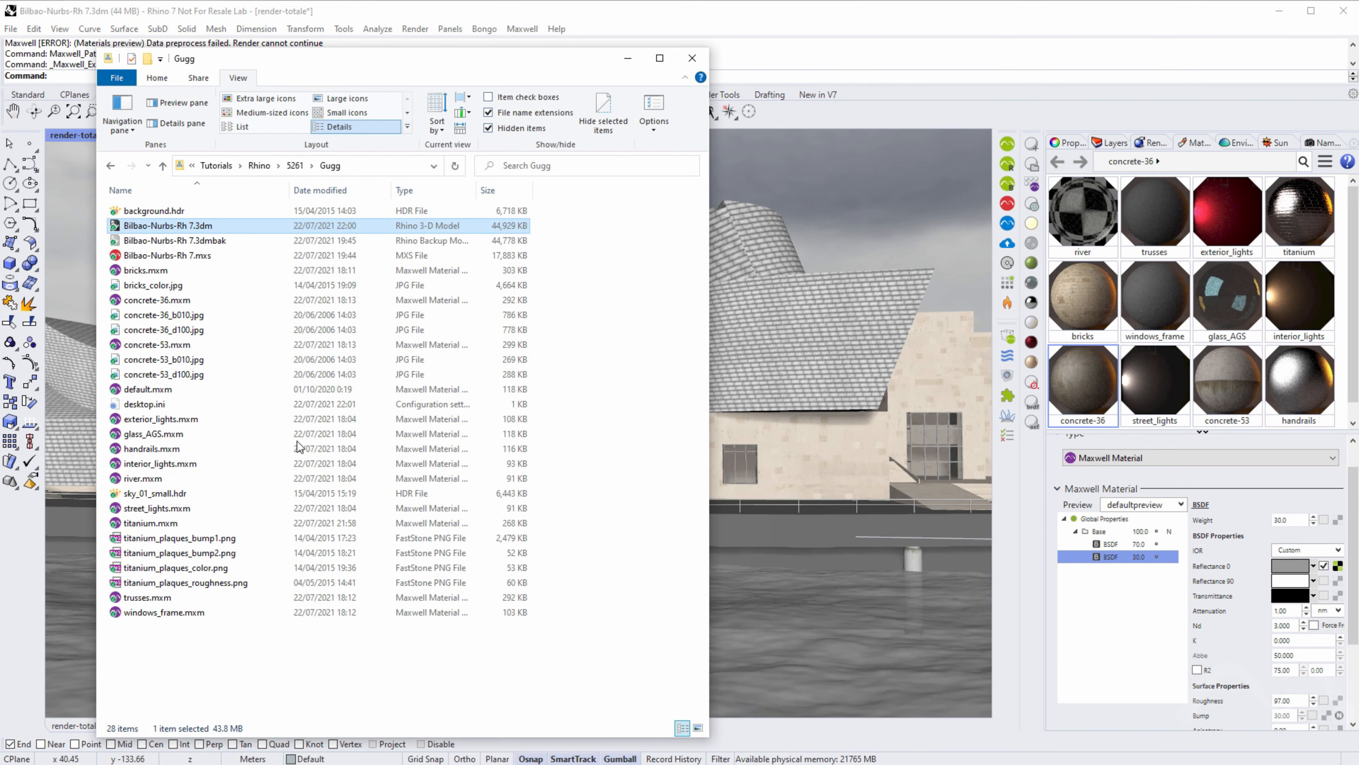
{"action": "left_click", "coordinate": [296, 168]}
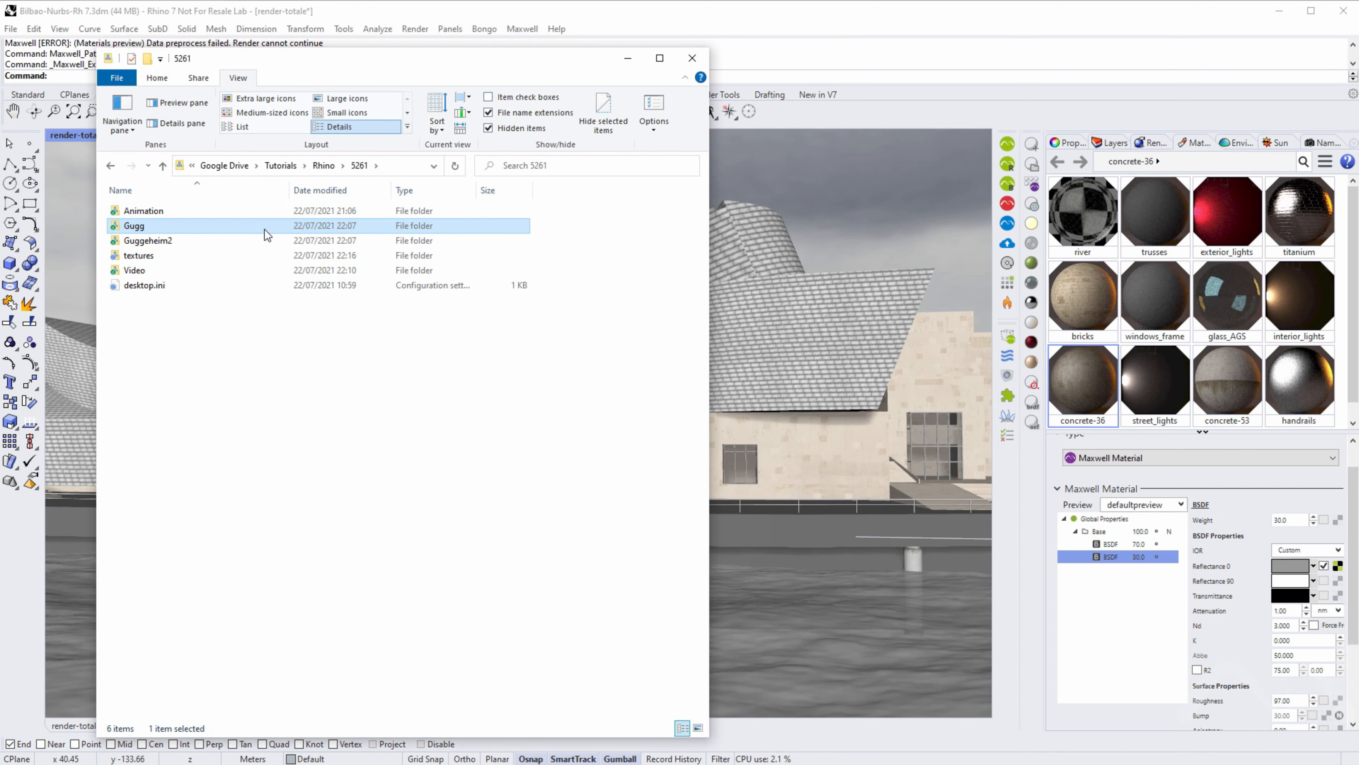
{"action": "double_click", "coordinate": [136, 255]}
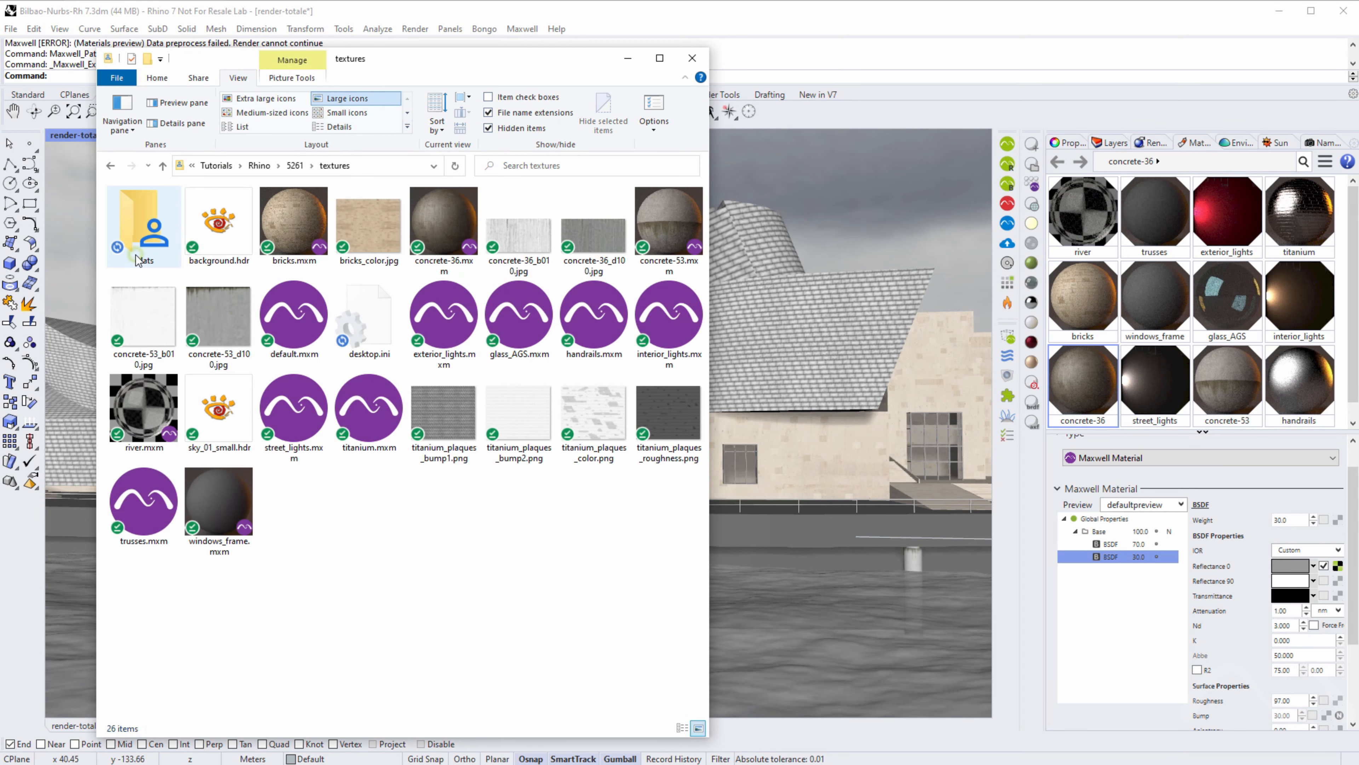
{"action": "left_click", "coordinate": [138, 228]}
{"action": "double_click", "coordinate": [138, 228]}
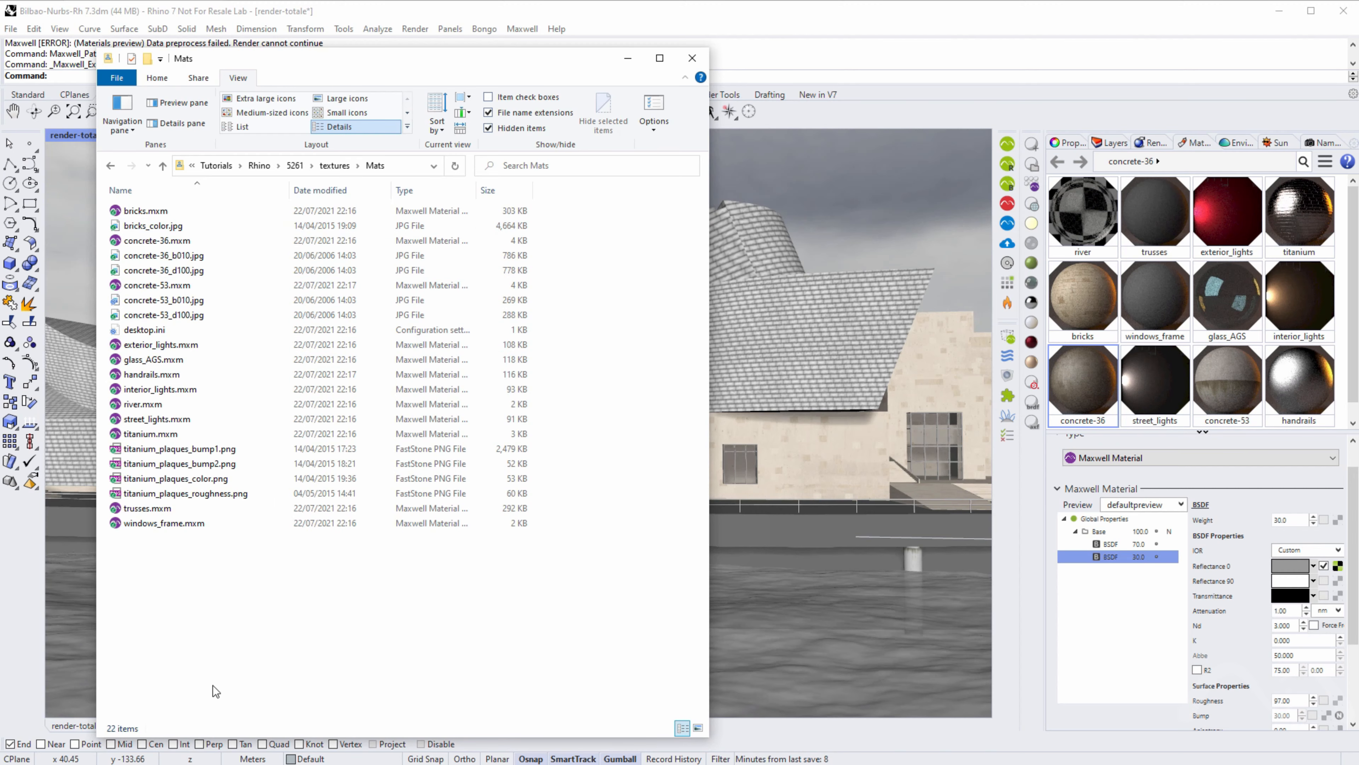
{"action": "left_click_drag", "start_coordinate": [330, 59], "coordinate": [614, 86]}
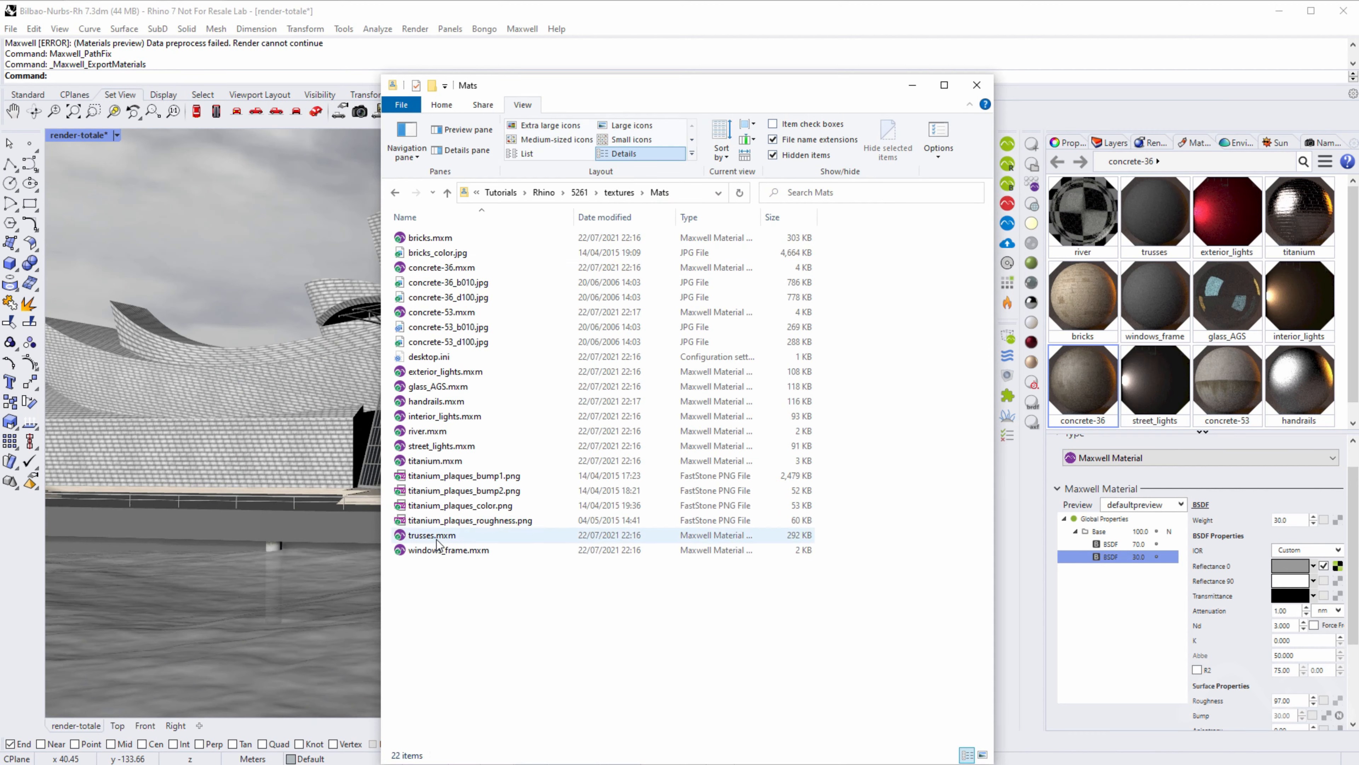
{"action": "left_click_drag", "start_coordinate": [833, 96], "coordinate": [494, 123]}
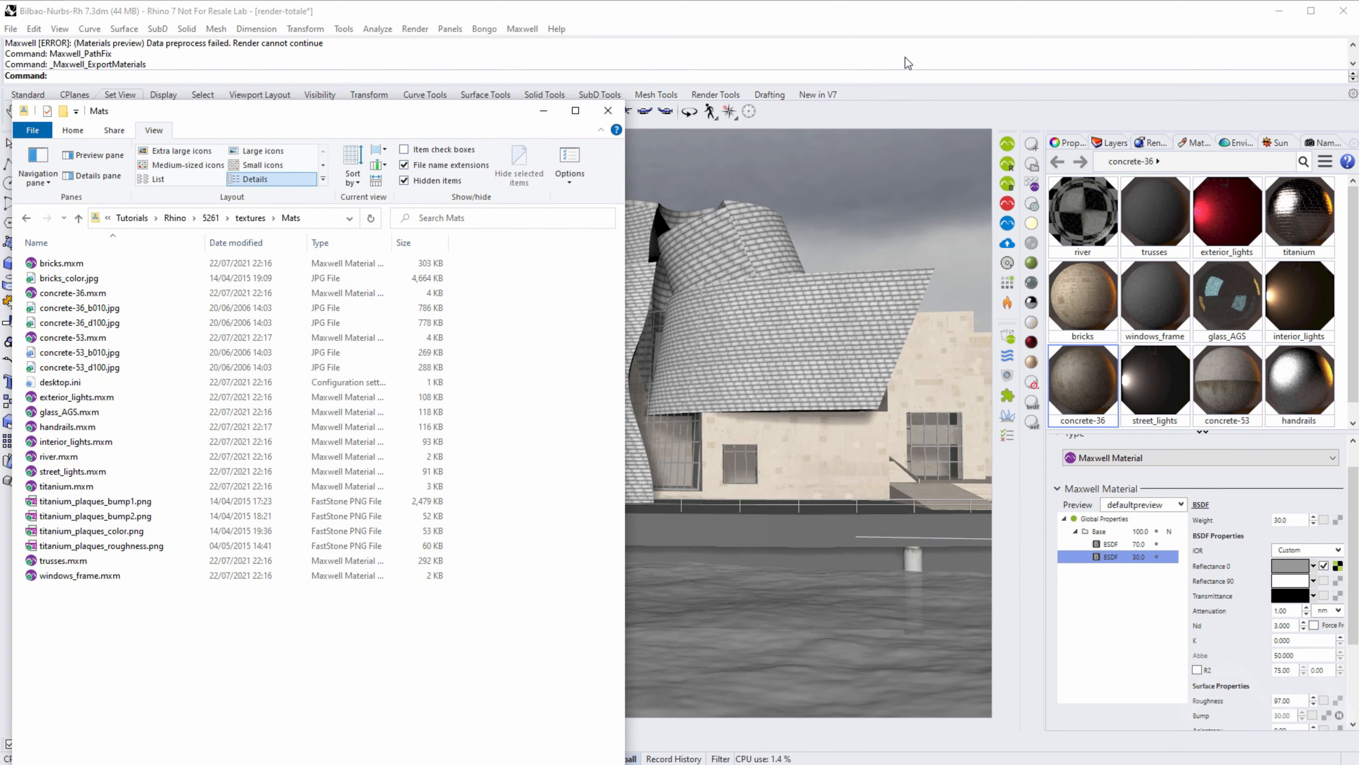
- Switch back to Rhino and export the concrete-53 material as an MXM file named test in the Mats folder
{"action": "left_click", "coordinate": [938, 95]}
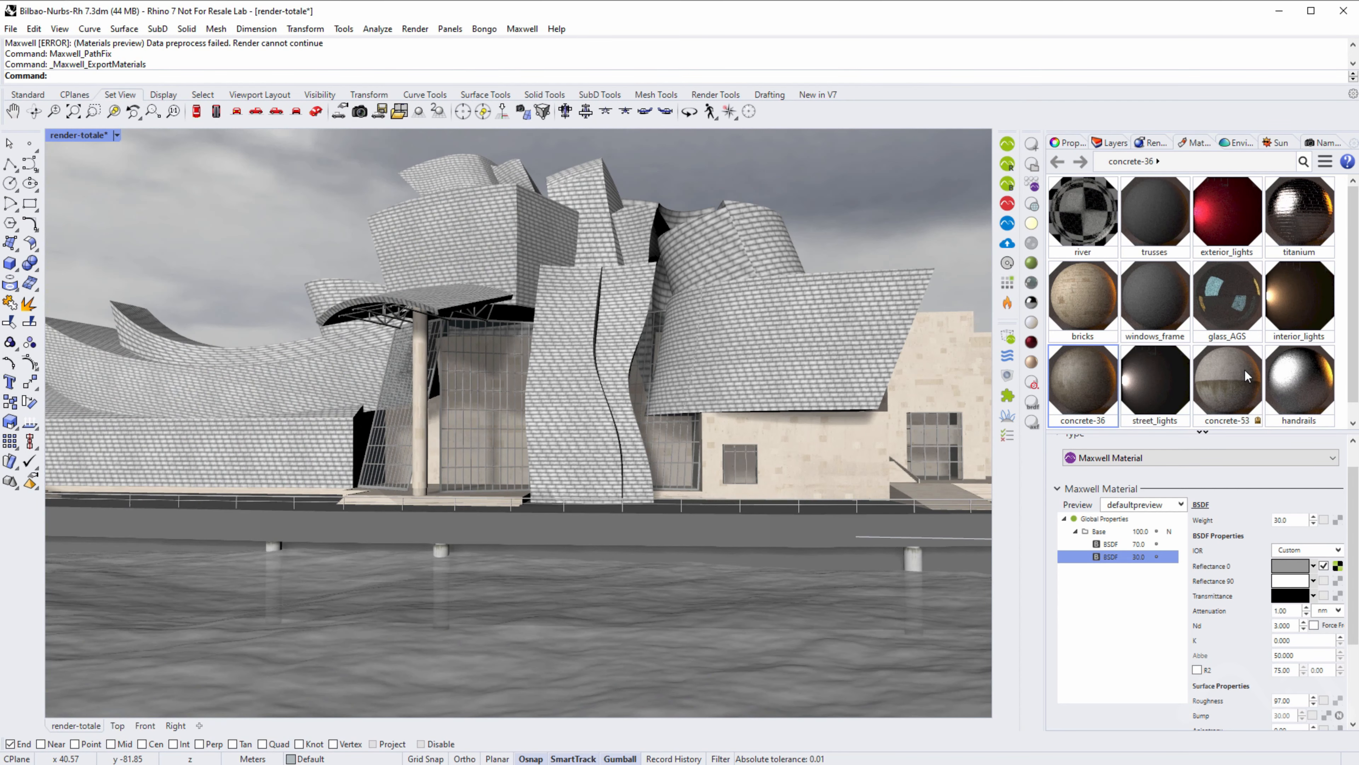
{"action": "left_click", "coordinate": [1070, 290]}
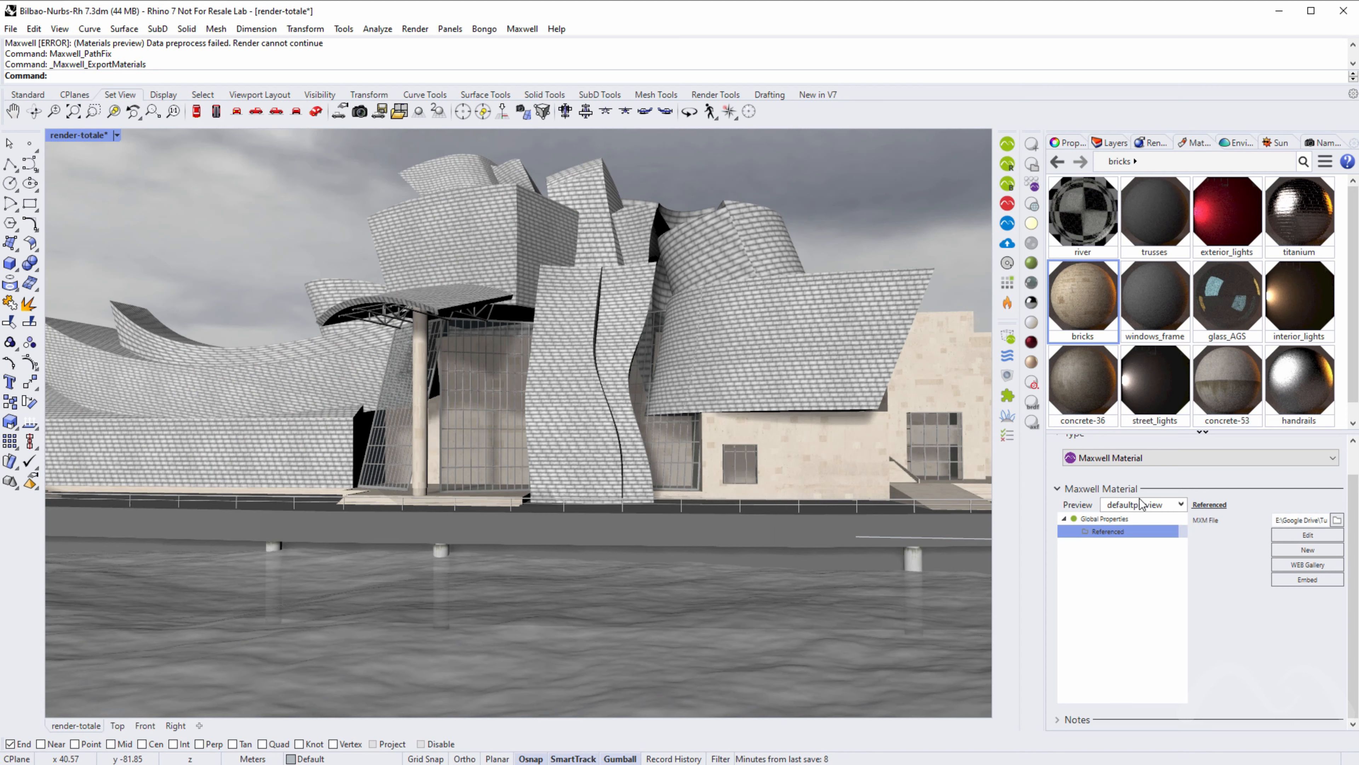
{"action": "left_click", "coordinate": [1209, 383]}
{"action": "right_click", "coordinate": [1121, 559]}
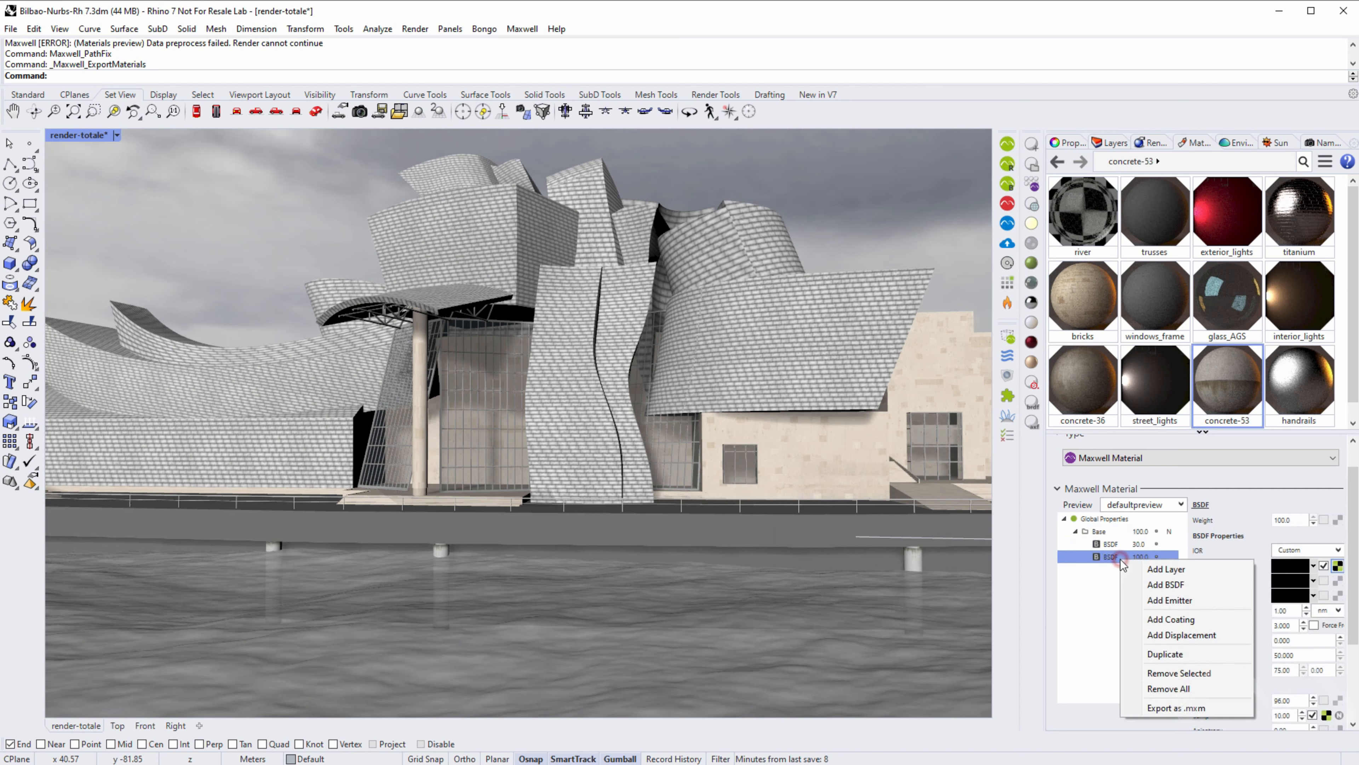
{"action": "left_click", "coordinate": [1187, 708]}
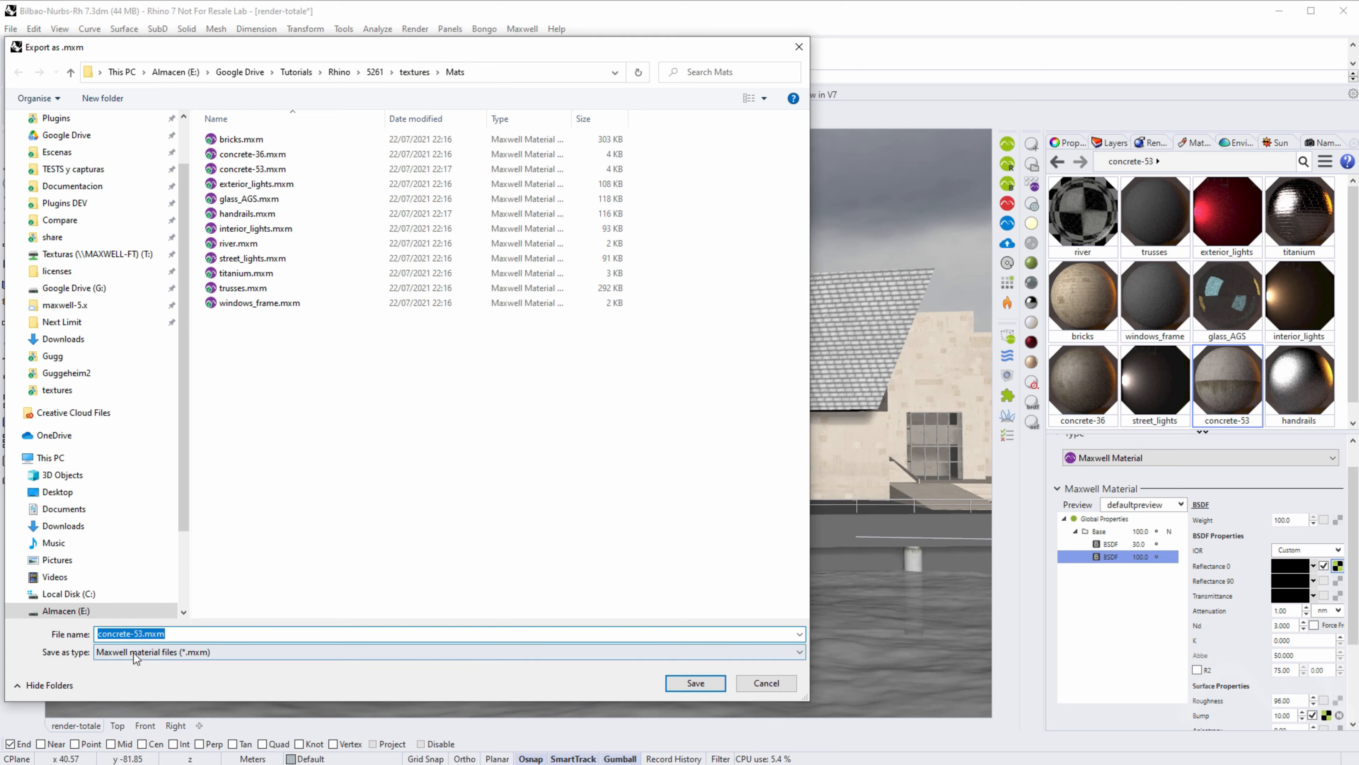
{"action": "type", "text": "test"}
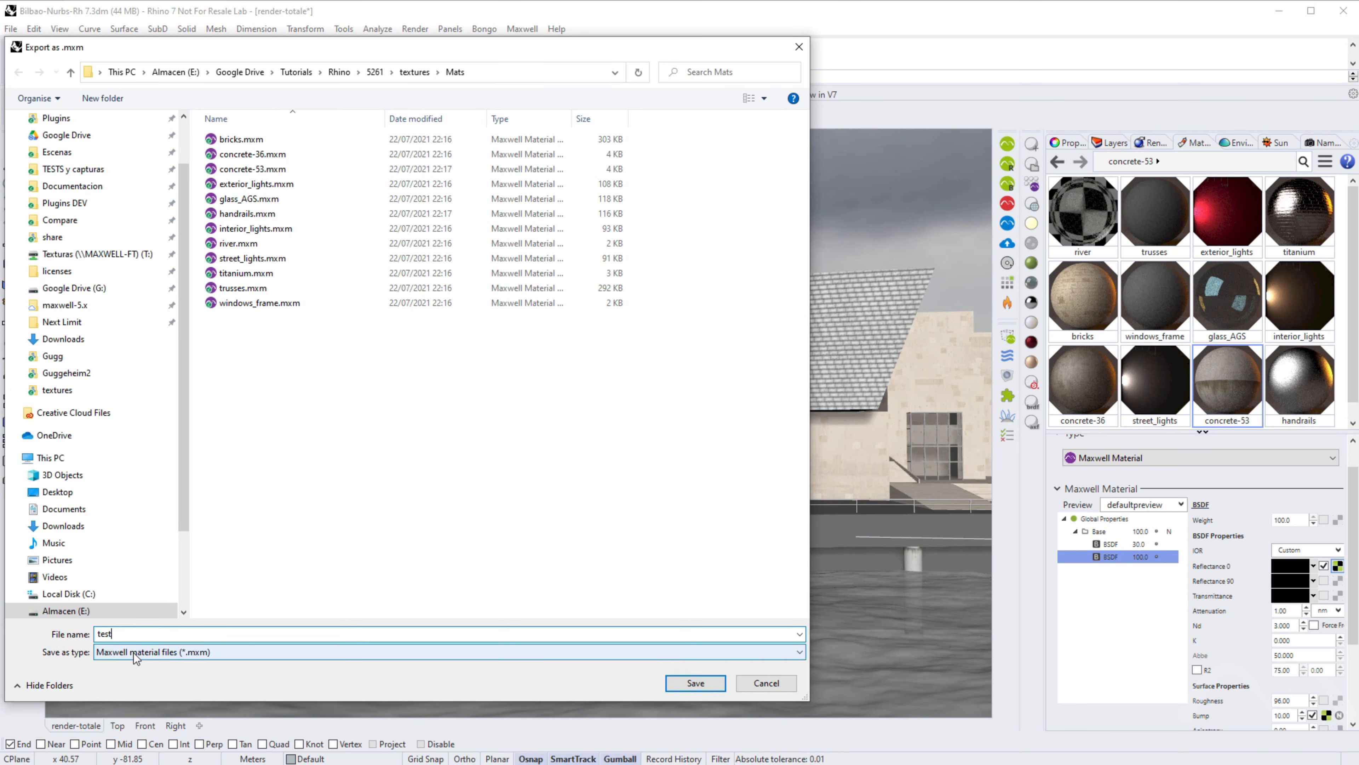
{"action": "key", "text": "Return"}
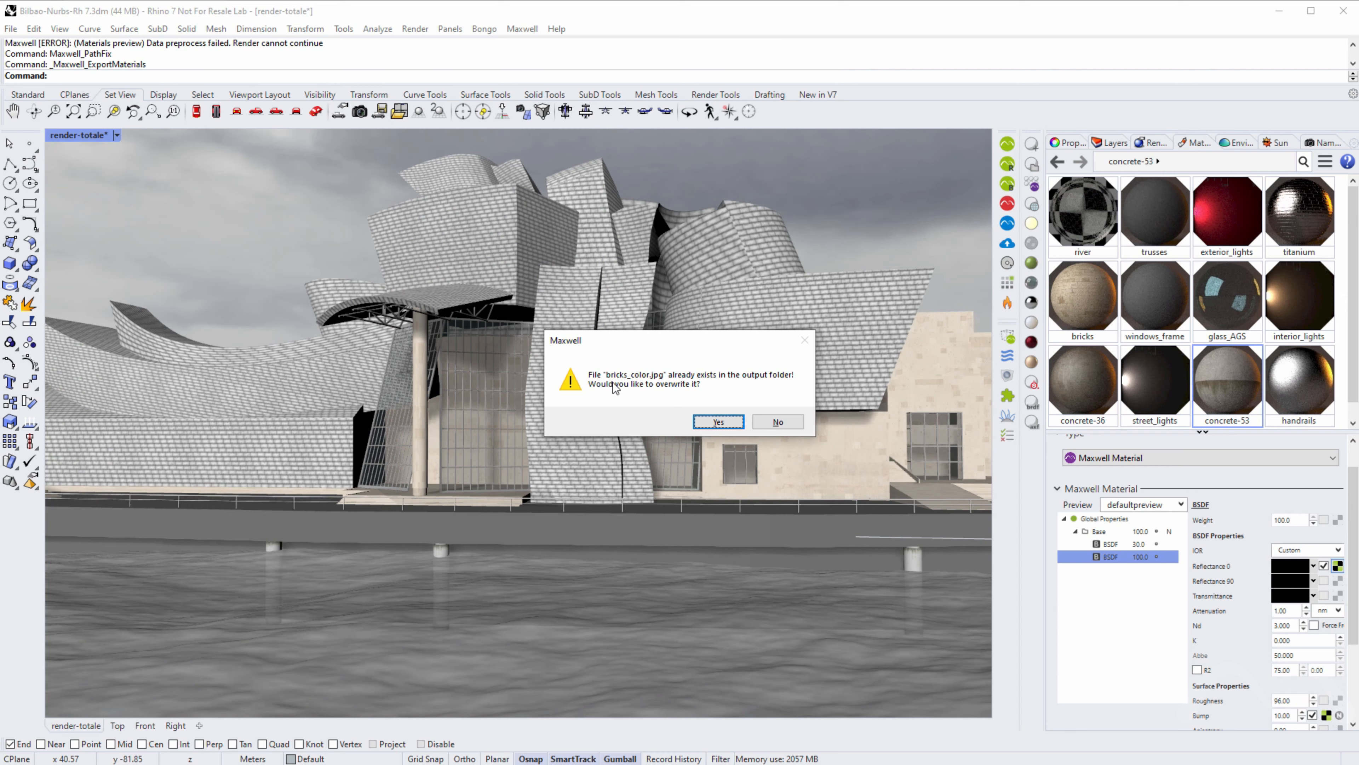
- Overwrite the existing textures, including bricks_color.jpg and concrete-53_d100.jpg, and use the exported material as Referenced
{"action": "left_click", "coordinate": [715, 422]}
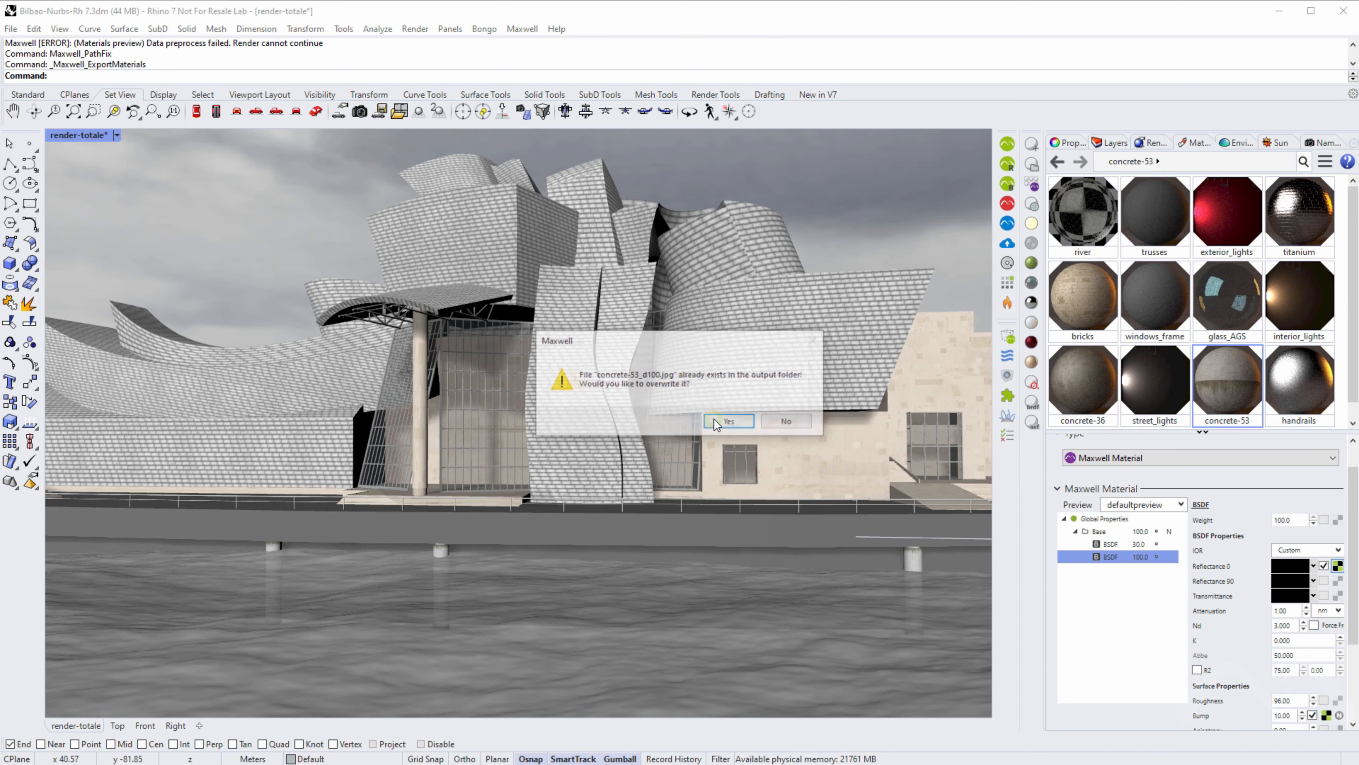
{"action": "left_click", "coordinate": [736, 426]}
{"action": "left_click", "coordinate": [736, 423]}
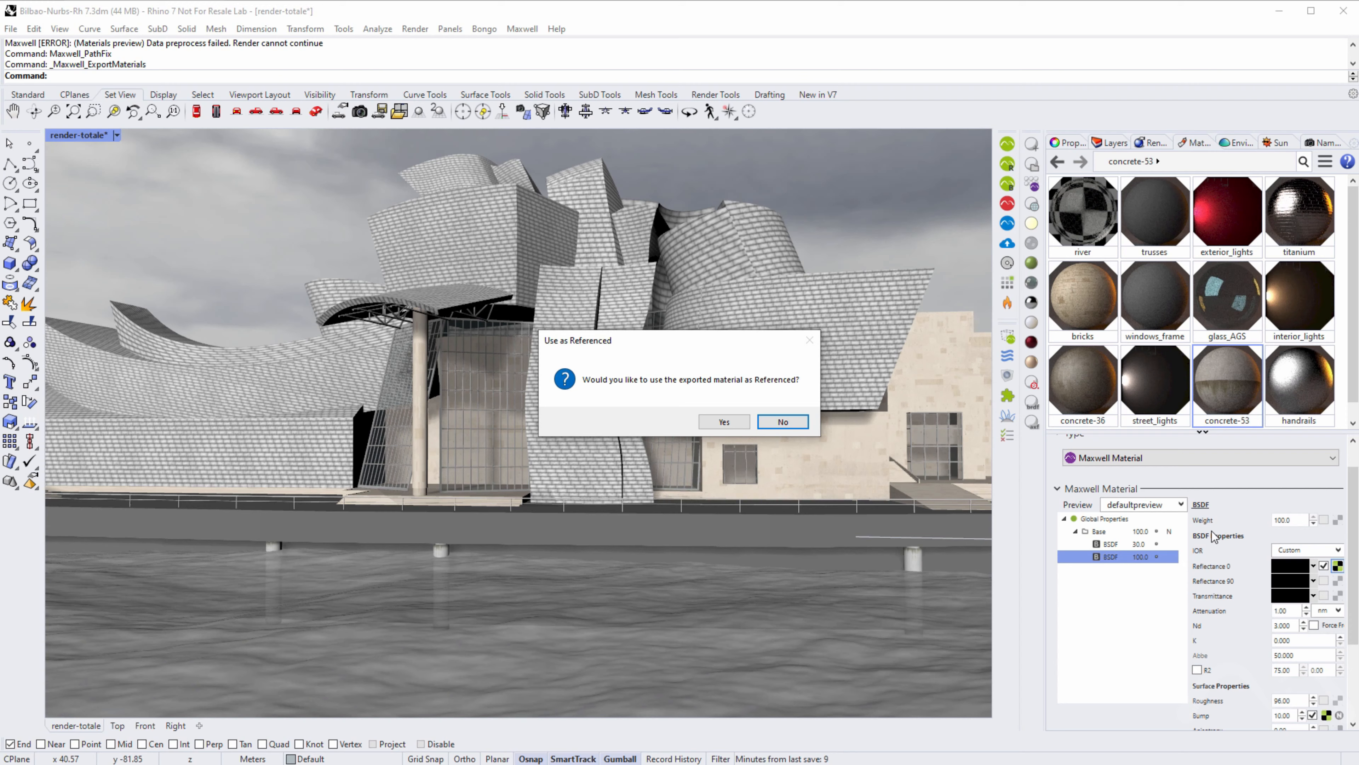
{"action": "left_click", "coordinate": [724, 422]}
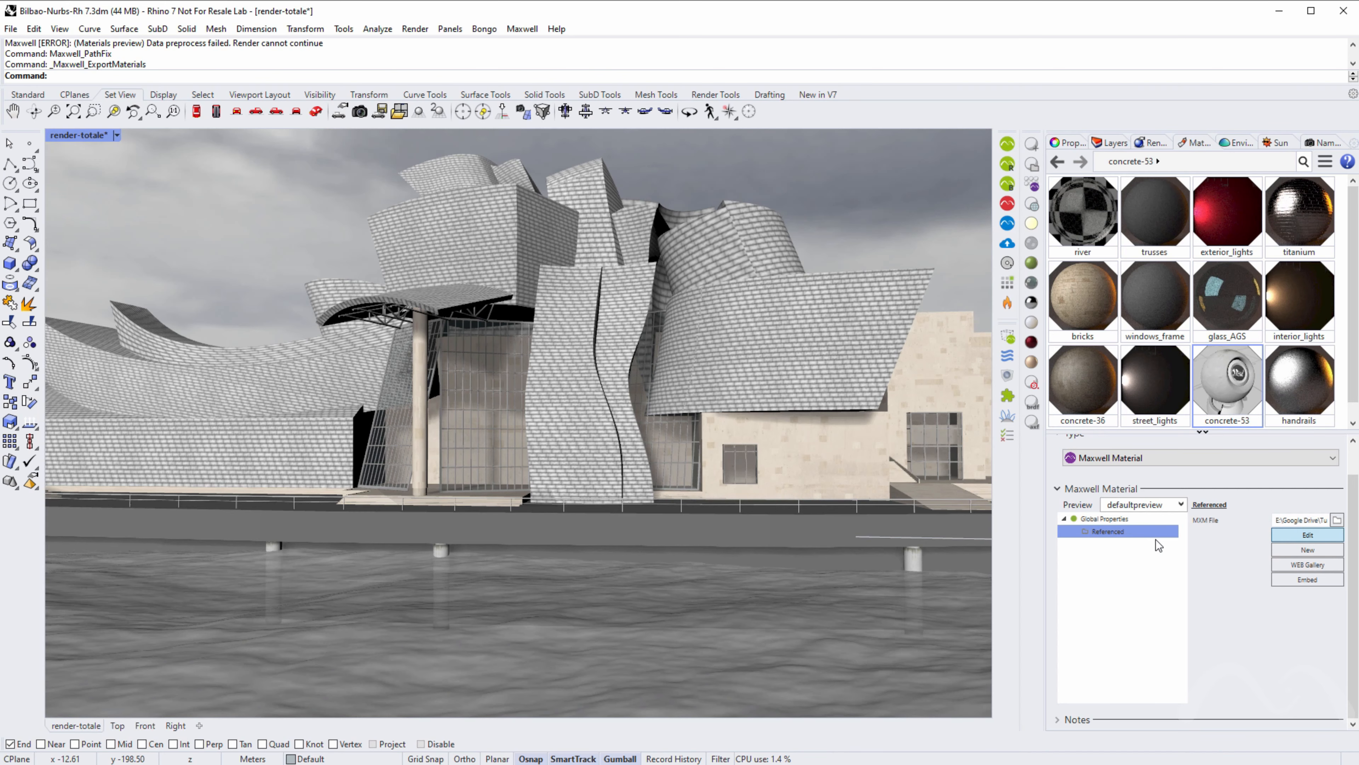
- Open the referenced concrete-53 material in Maxwell Material Editor and render its preview
{"action": "left_click", "coordinate": [1304, 536]}
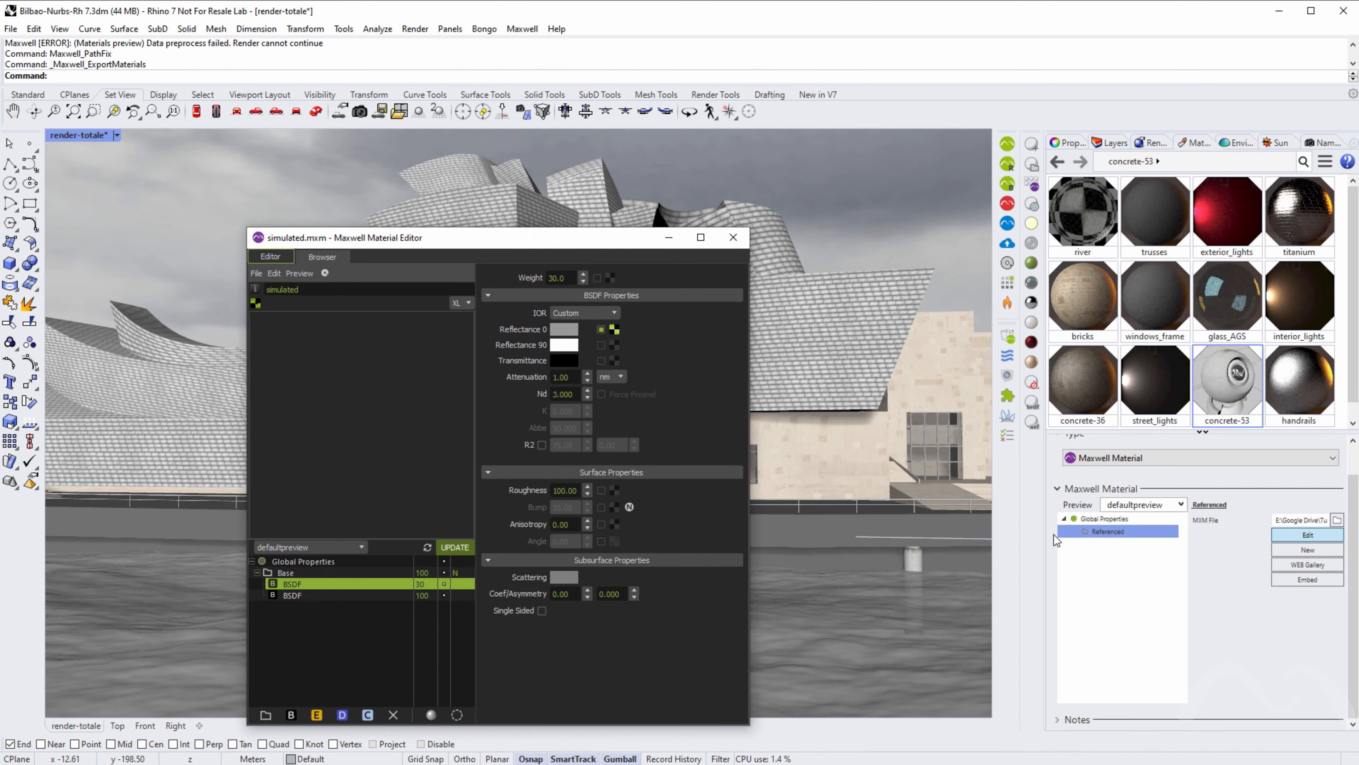
{"action": "left_click", "coordinate": [453, 549]}
{"action": "left_click_drag", "start_coordinate": [542, 240], "coordinate": [544, 139]}
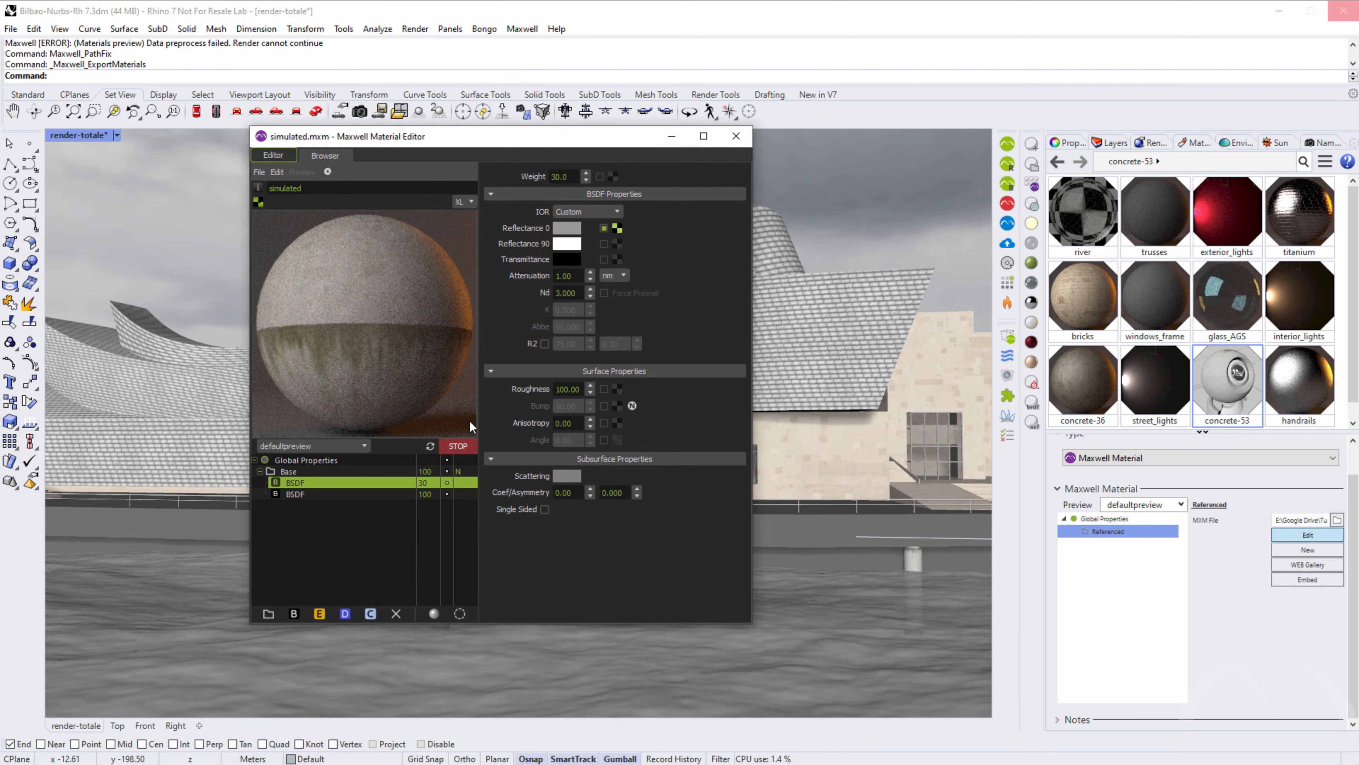
{"action": "left_click", "coordinate": [463, 446]}
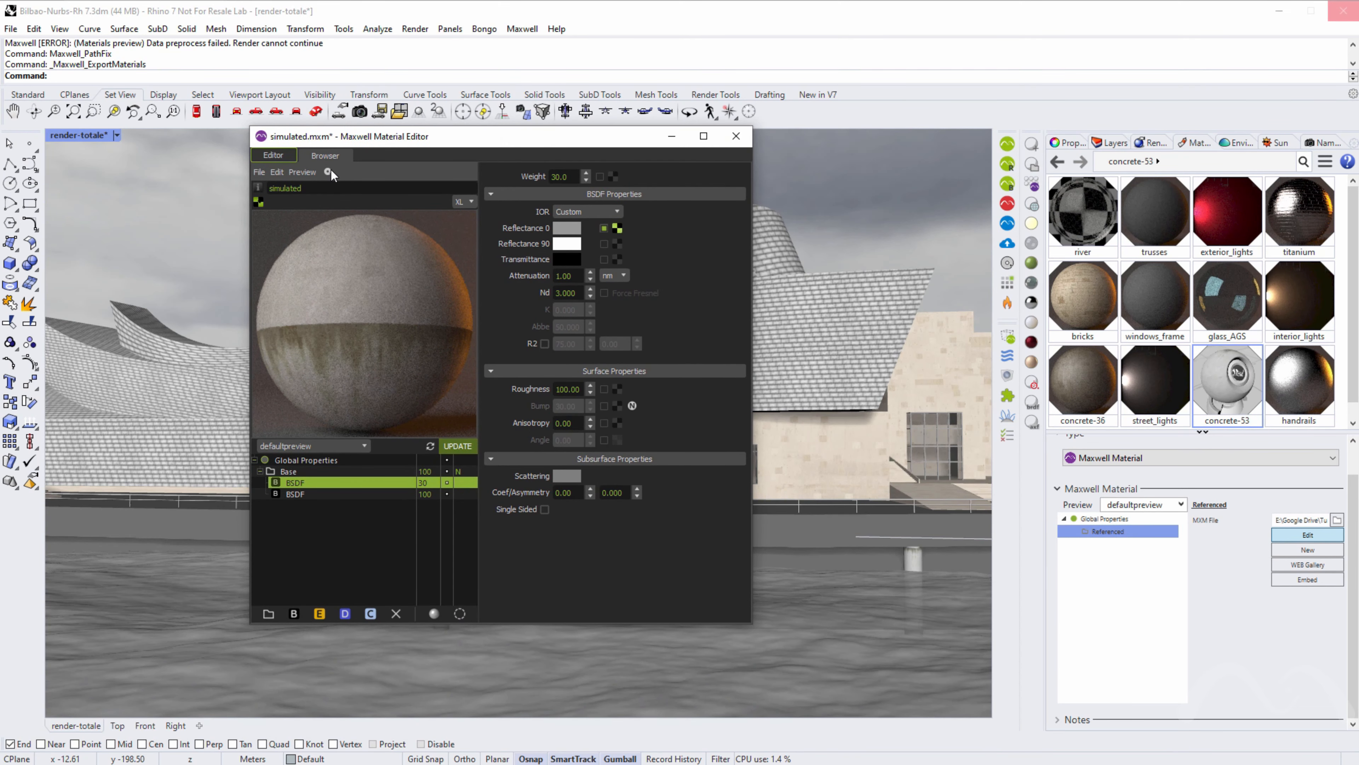
{"action": "left_click", "coordinate": [328, 172]}
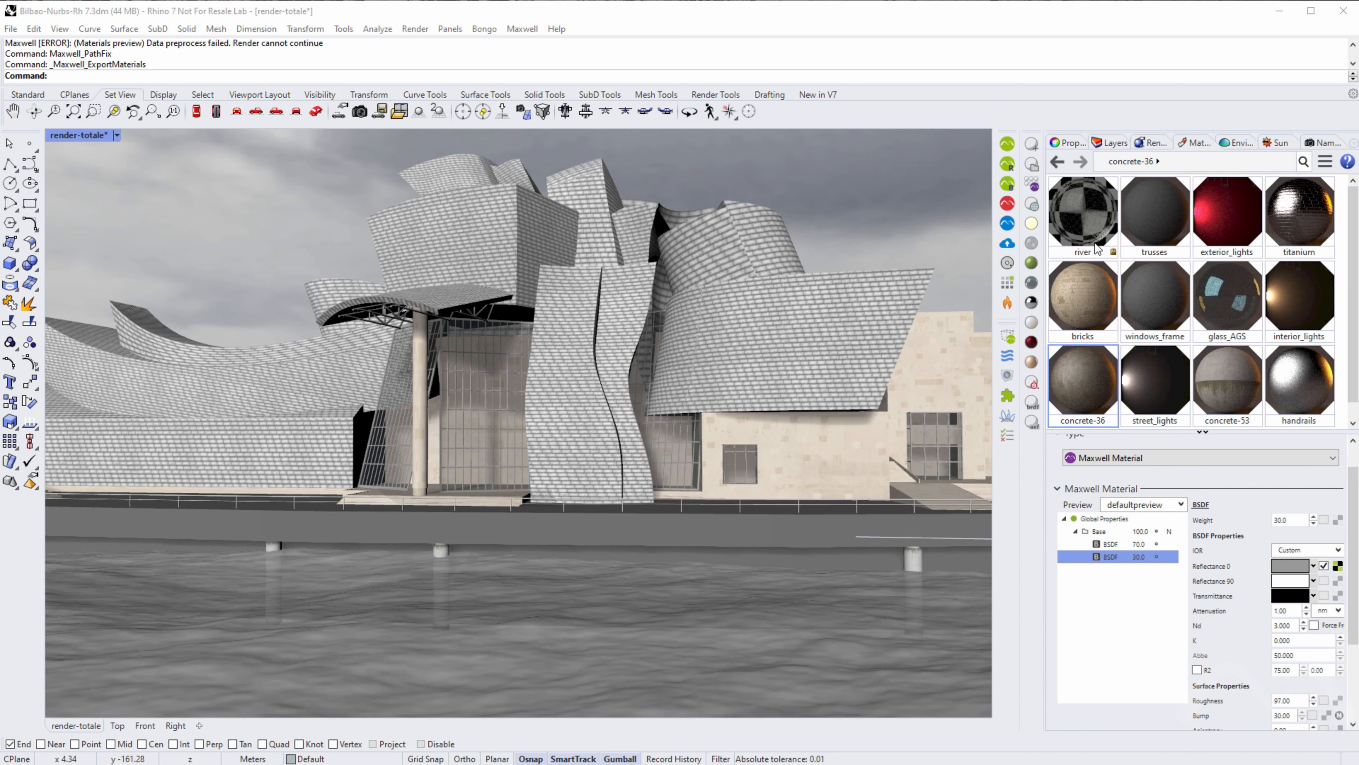
- Open the custom alphas editor from concrete-36's global properties and create a channel with the default name New Channel
{"action": "left_click", "coordinate": [1108, 521]}
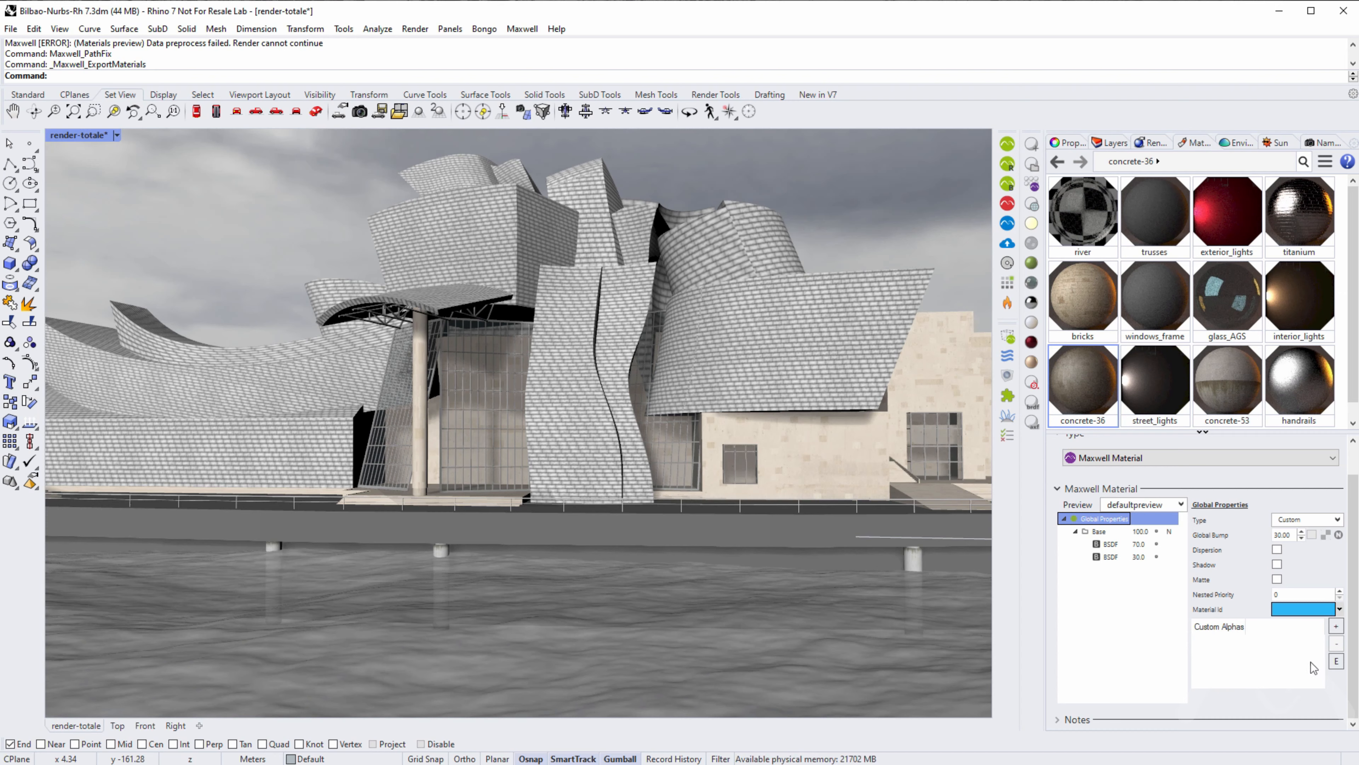
{"action": "left_click", "coordinate": [1336, 661]}
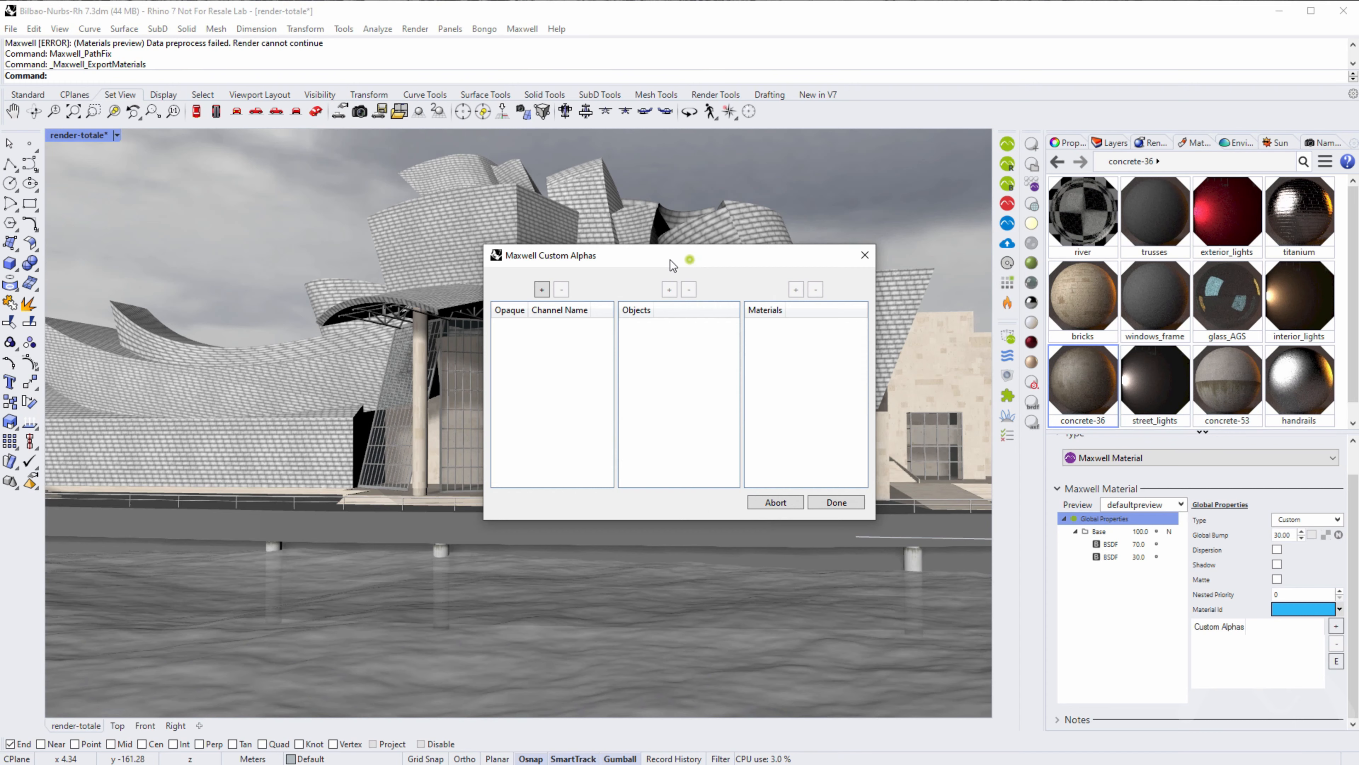
{"action": "left_click_drag", "start_coordinate": [688, 259], "coordinate": [403, 234]}
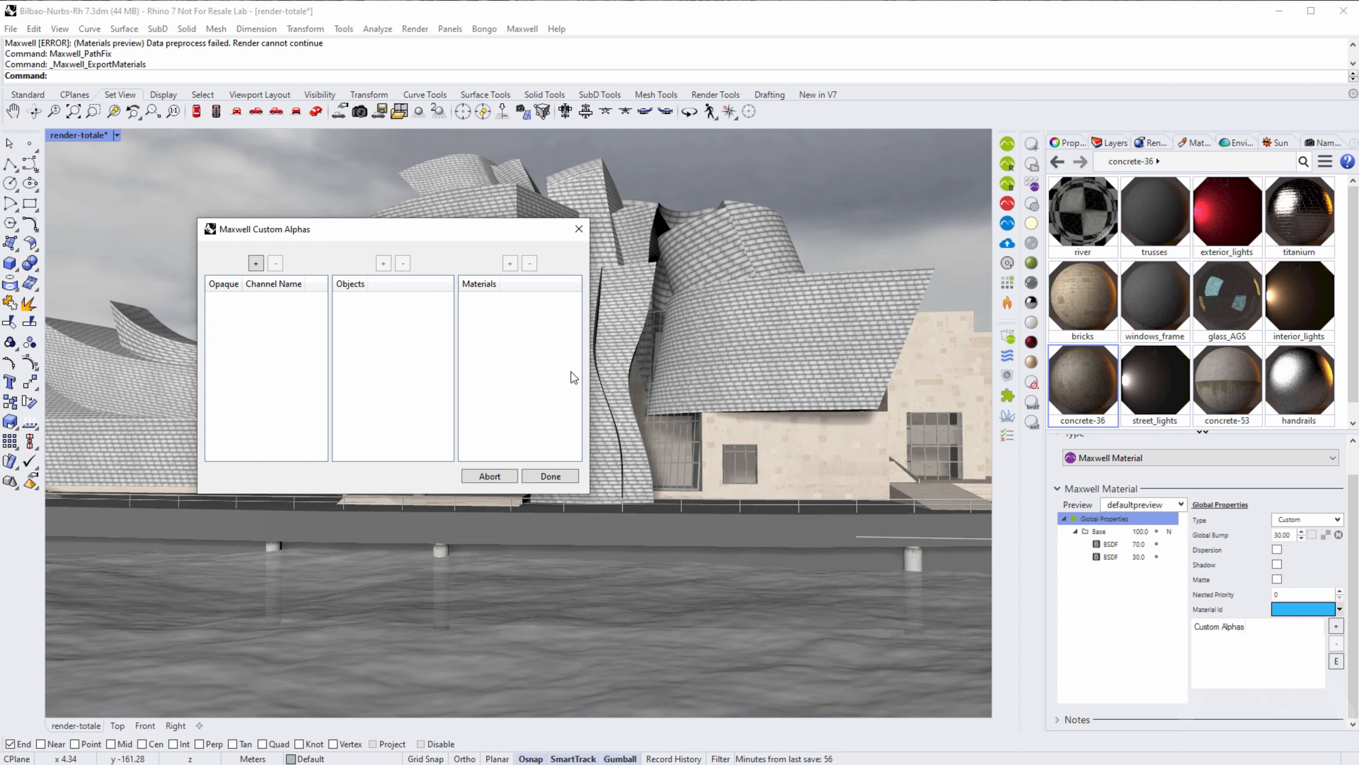
{"action": "left_click", "coordinate": [256, 264]}
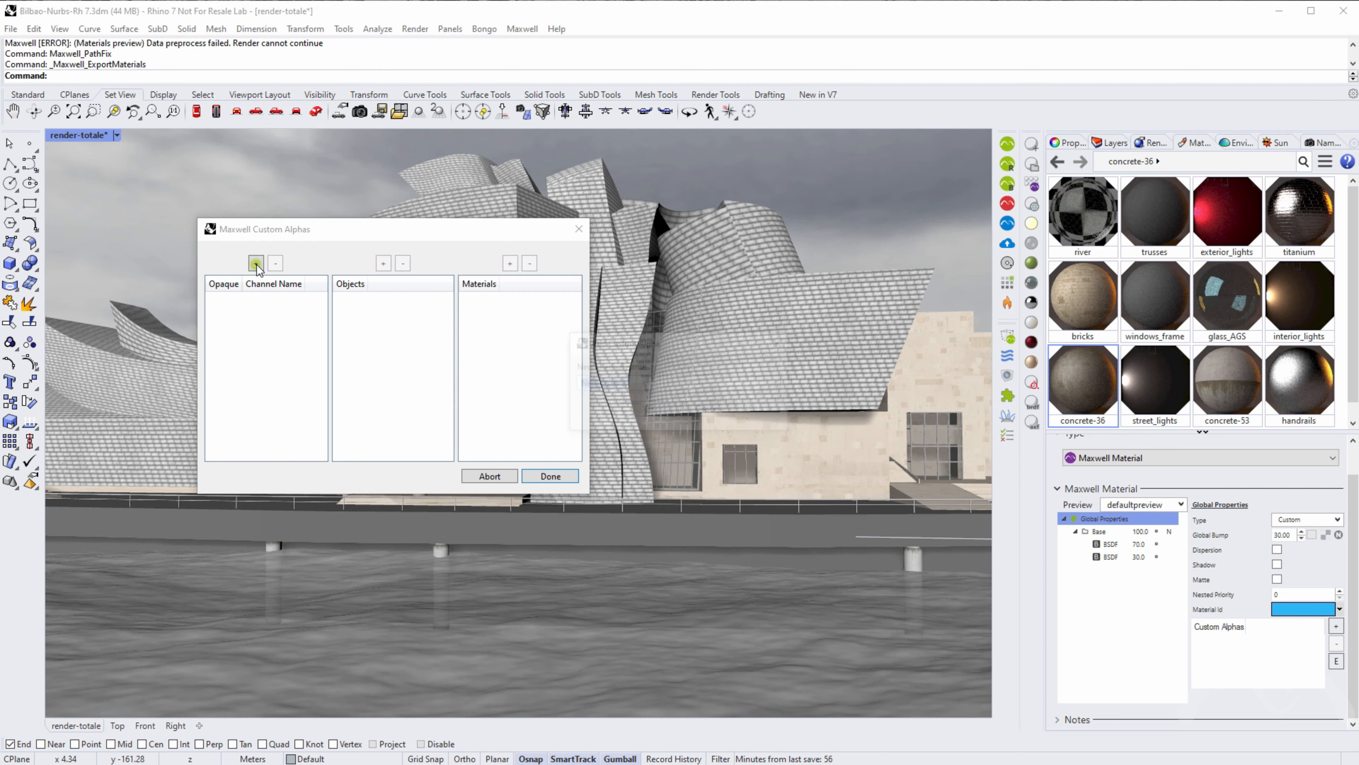
{"action": "left_click", "coordinate": [638, 406]}
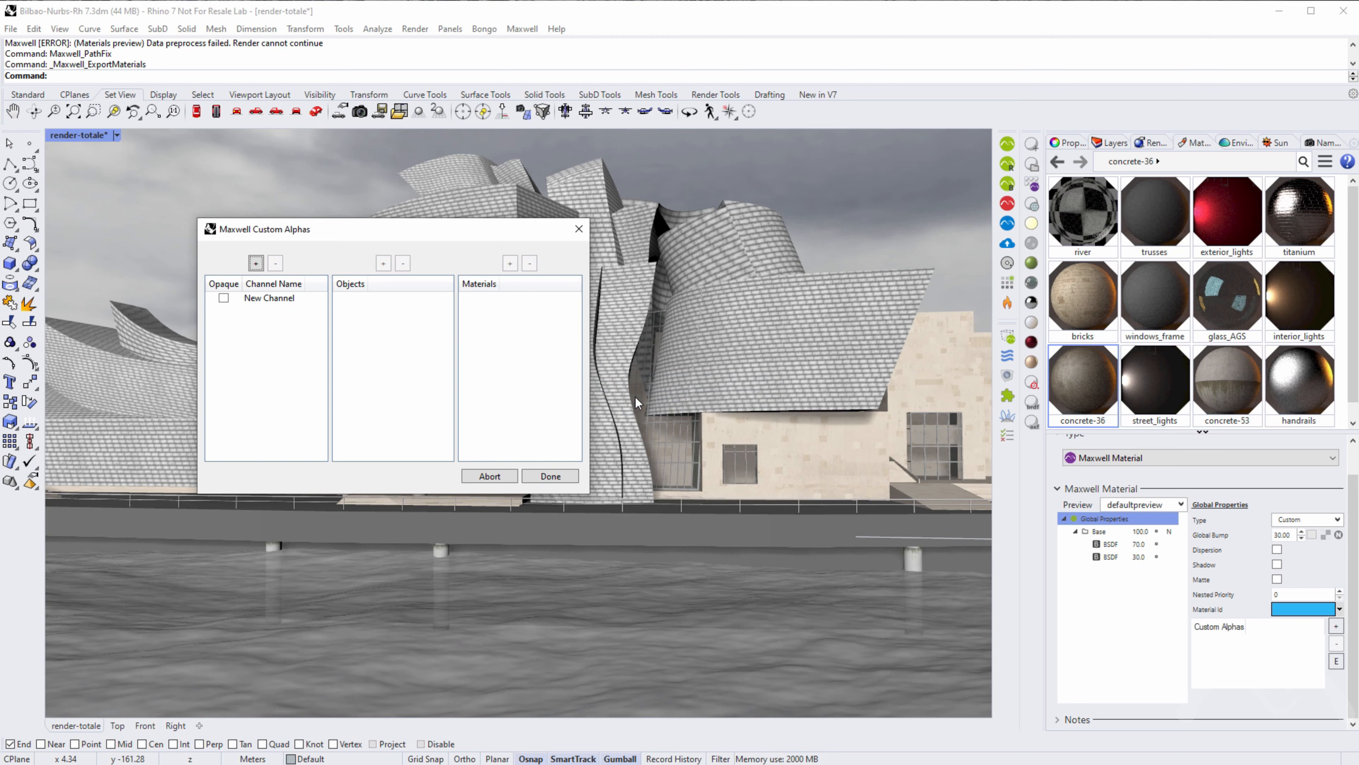
- Add the stone-clad building polysurface and the river material to the New Channel custom alpha
{"action": "left_click", "coordinate": [274, 299]}
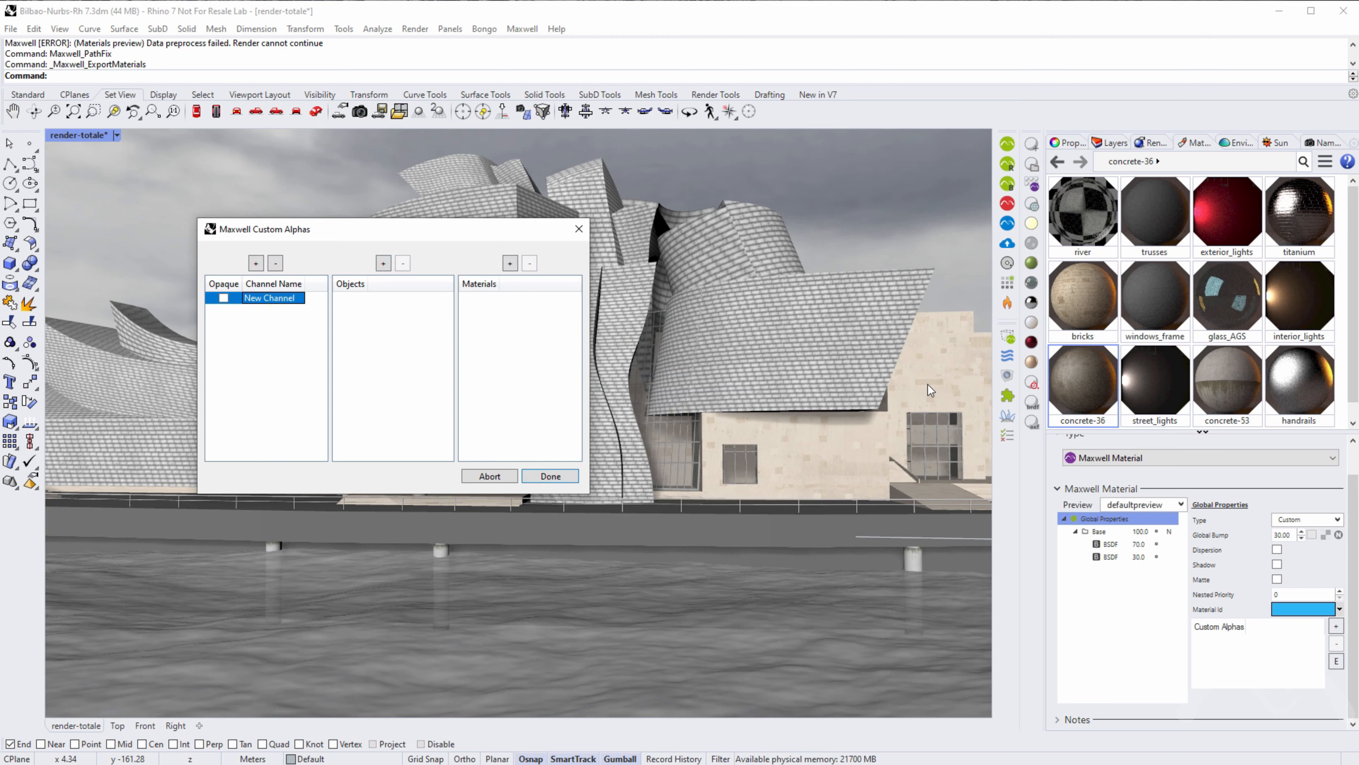
{"action": "left_click", "coordinate": [383, 264]}
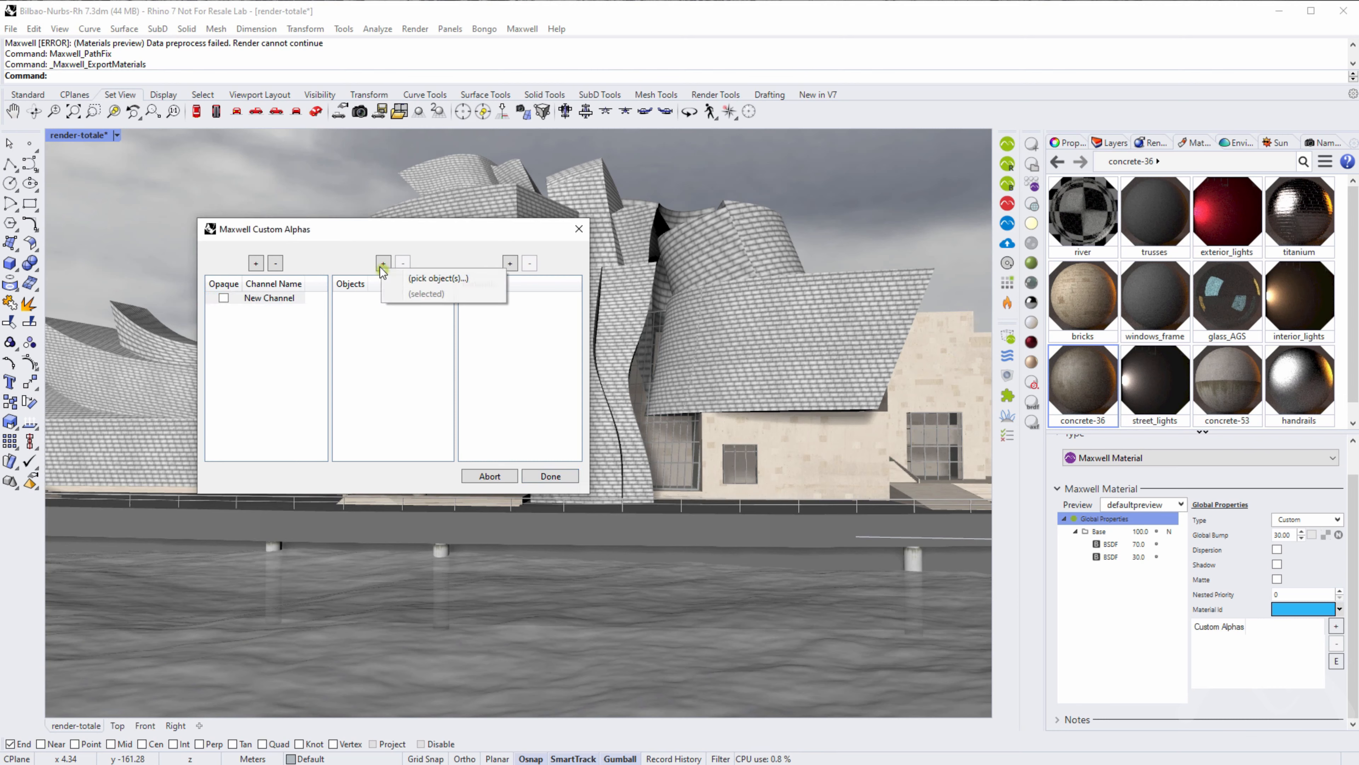
{"action": "left_click", "coordinate": [428, 277]}
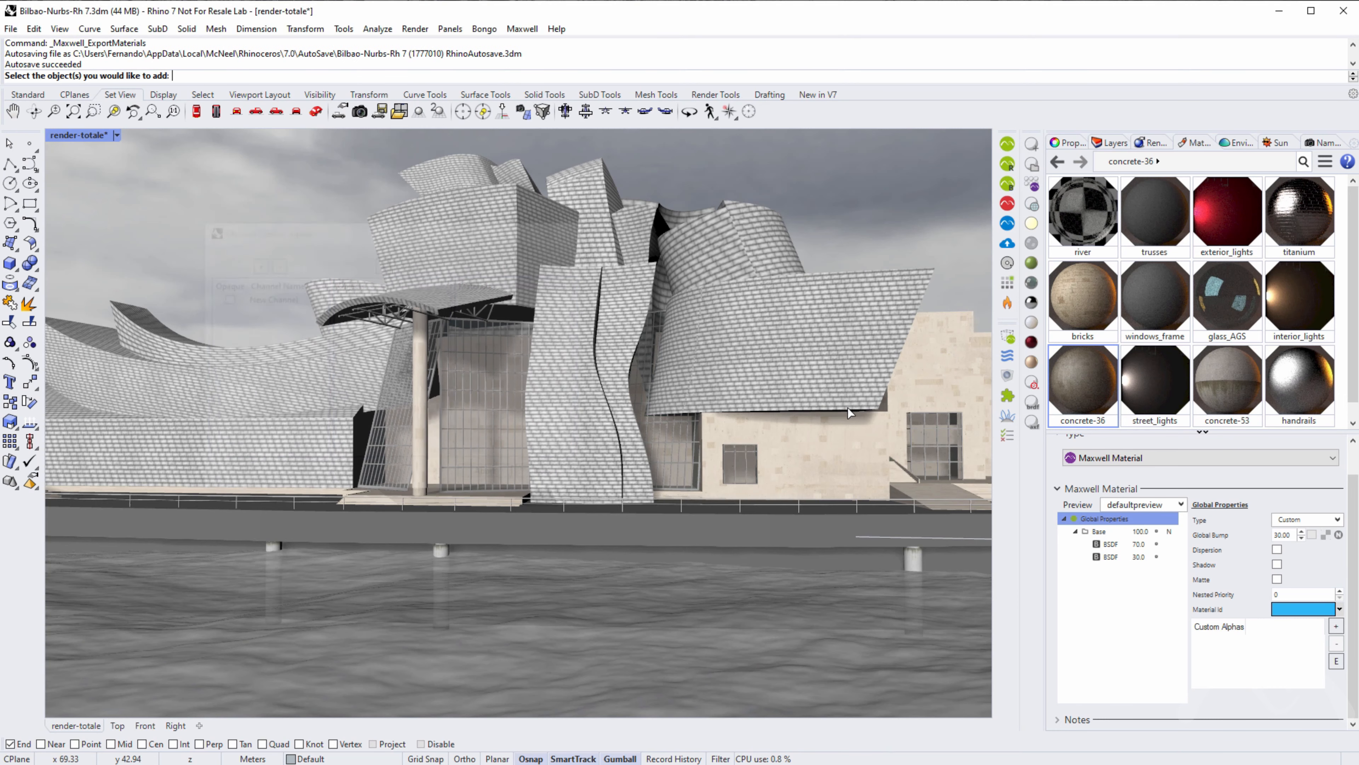
{"action": "left_click", "coordinate": [851, 443]}
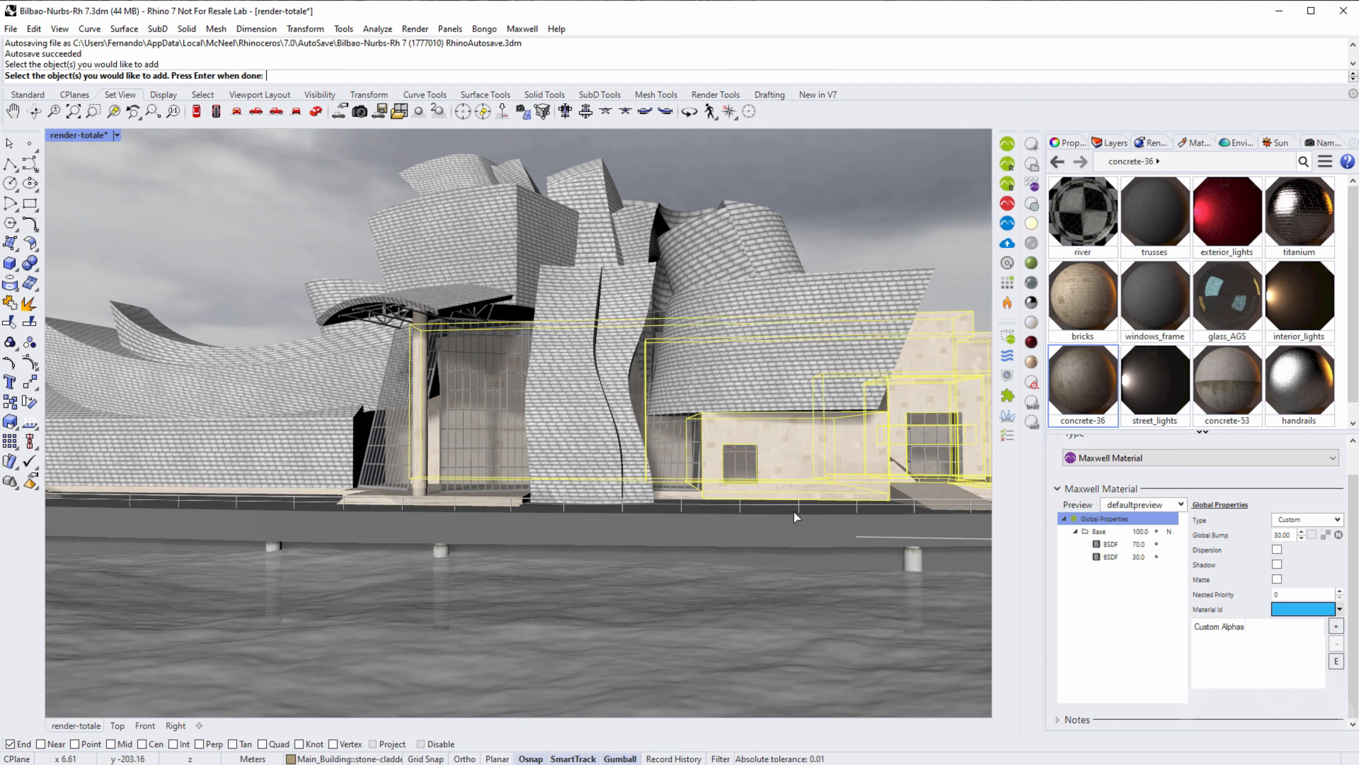
{"action": "key", "text": "Return"}
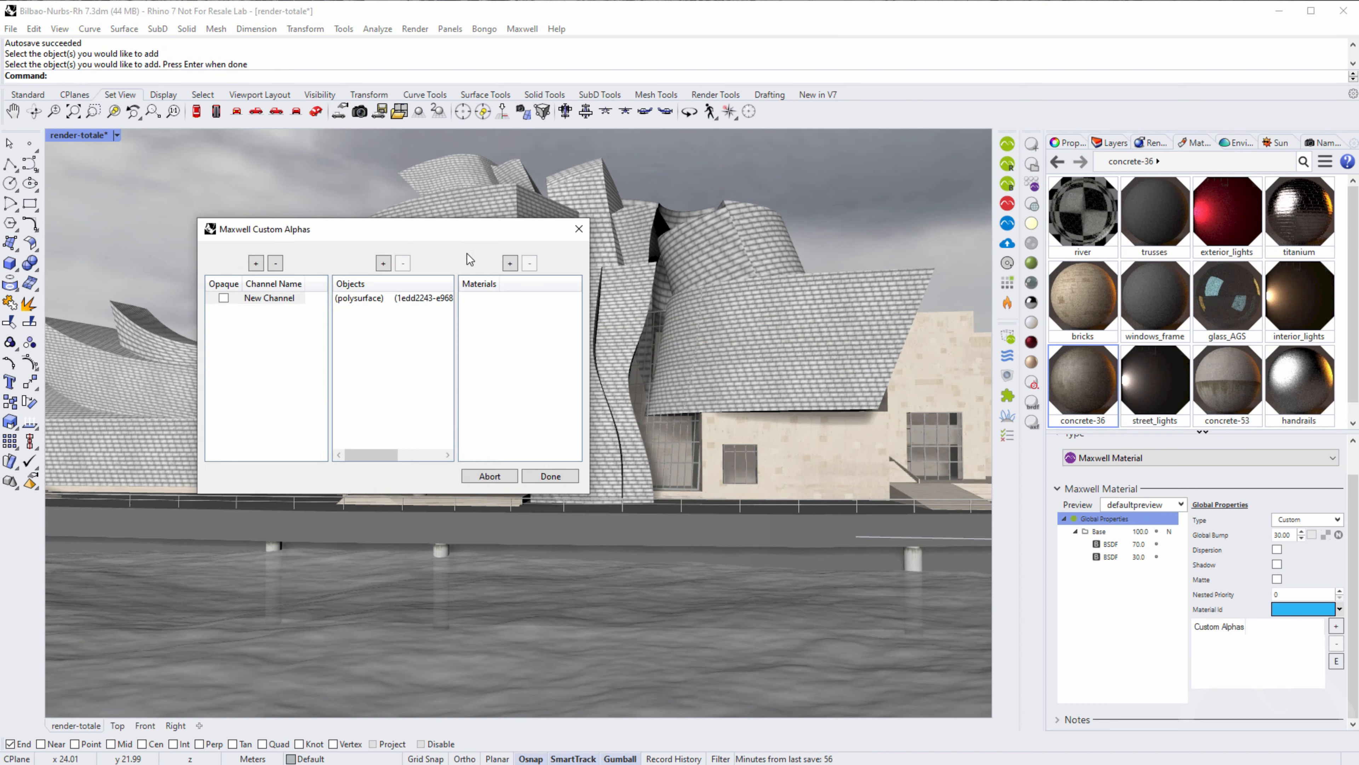
{"action": "left_click", "coordinate": [509, 263]}
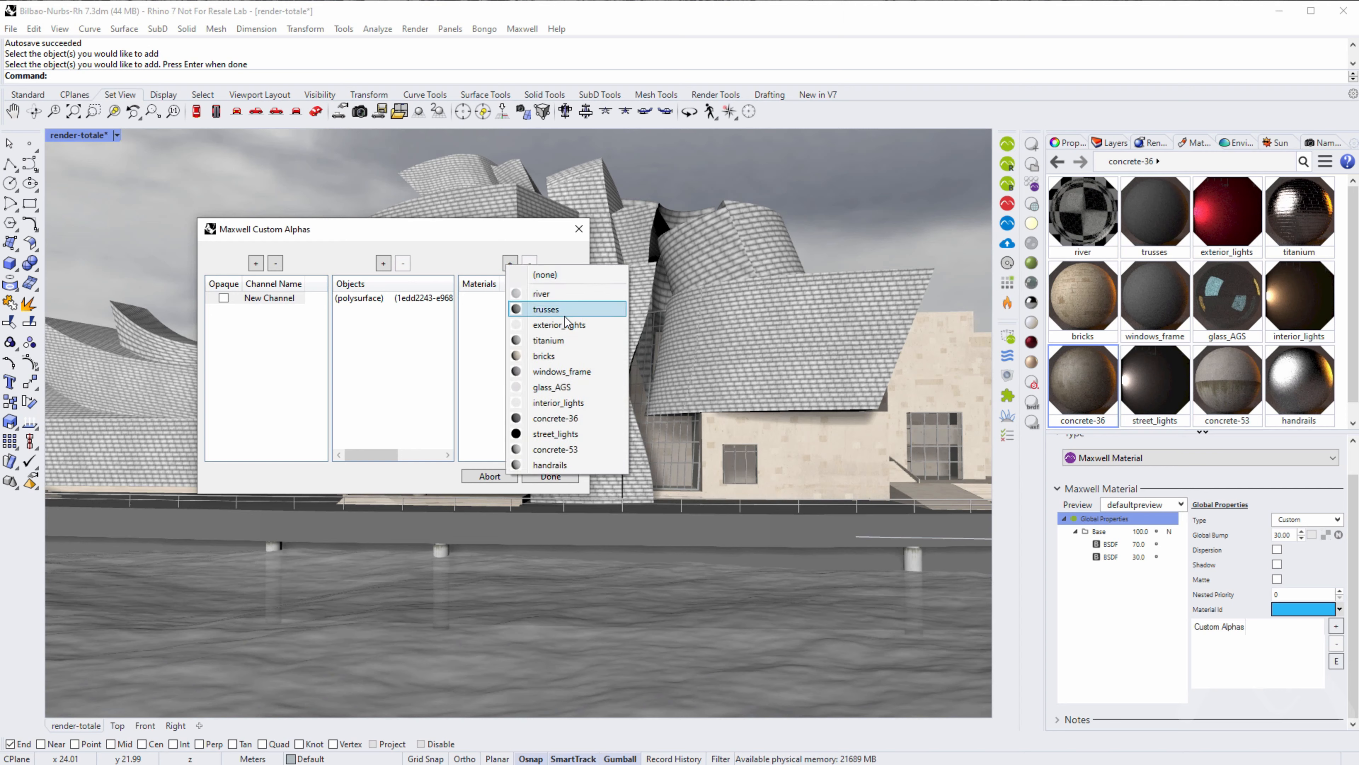
{"action": "left_click", "coordinate": [544, 295]}
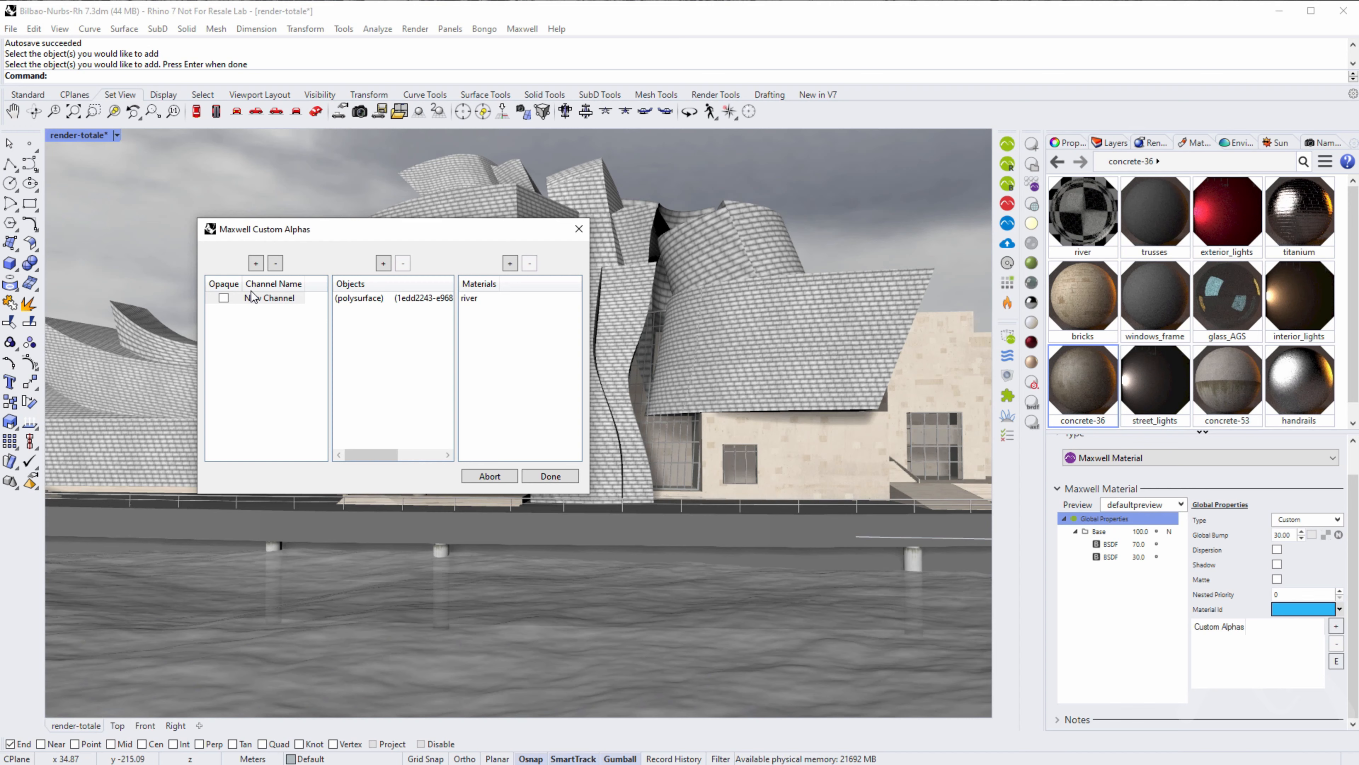
- Create a custom alpha channel named objects and add the ground platform polysurface to it
{"action": "left_click", "coordinate": [255, 264]}
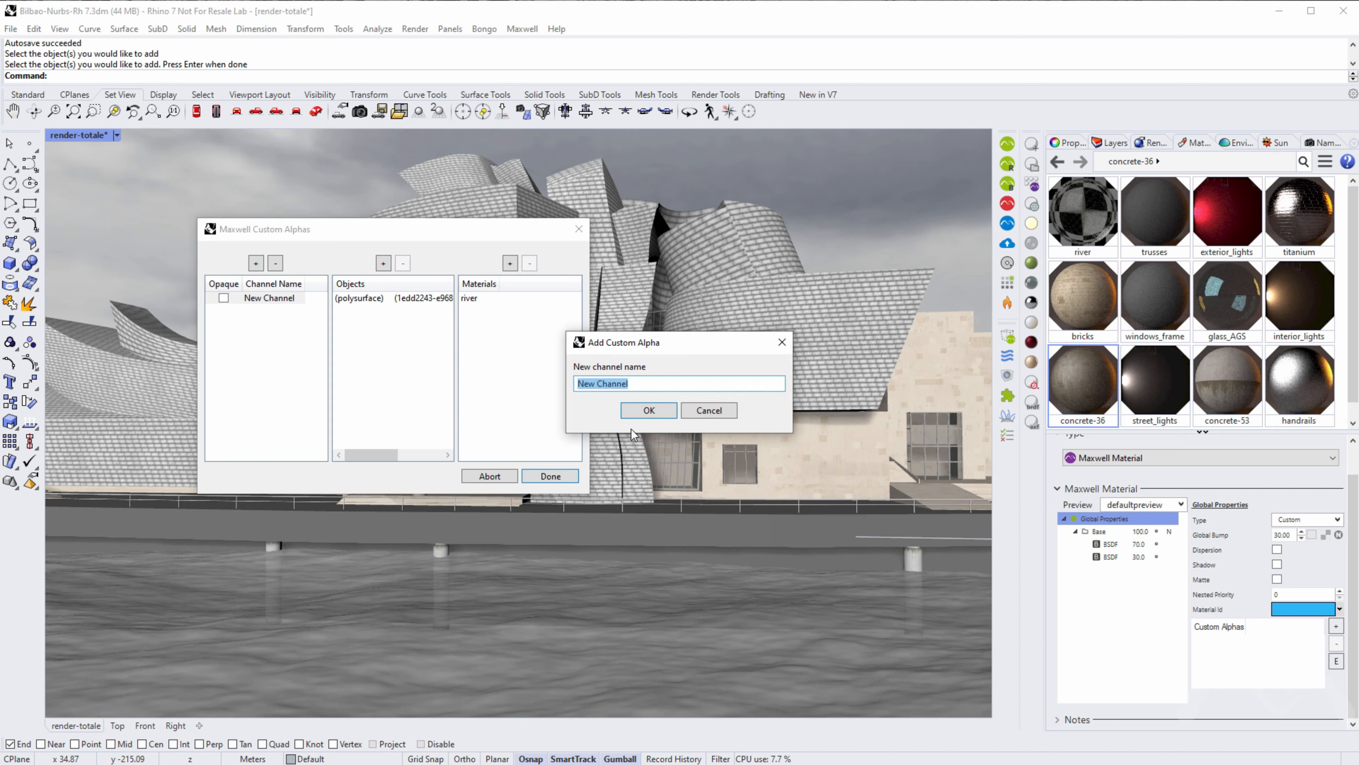
{"action": "type", "text": "o"}
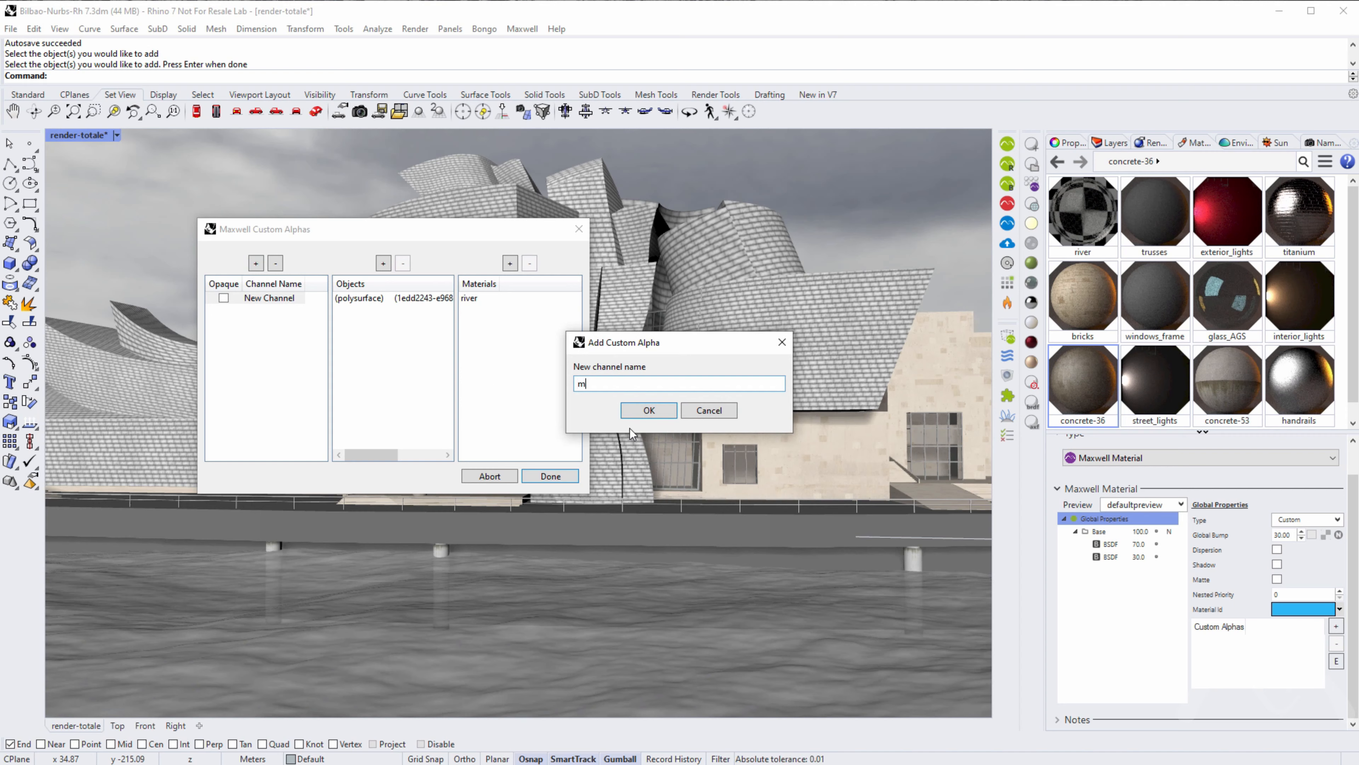
{"action": "type", "text": "bjects"}
{"action": "key", "text": "Return"}
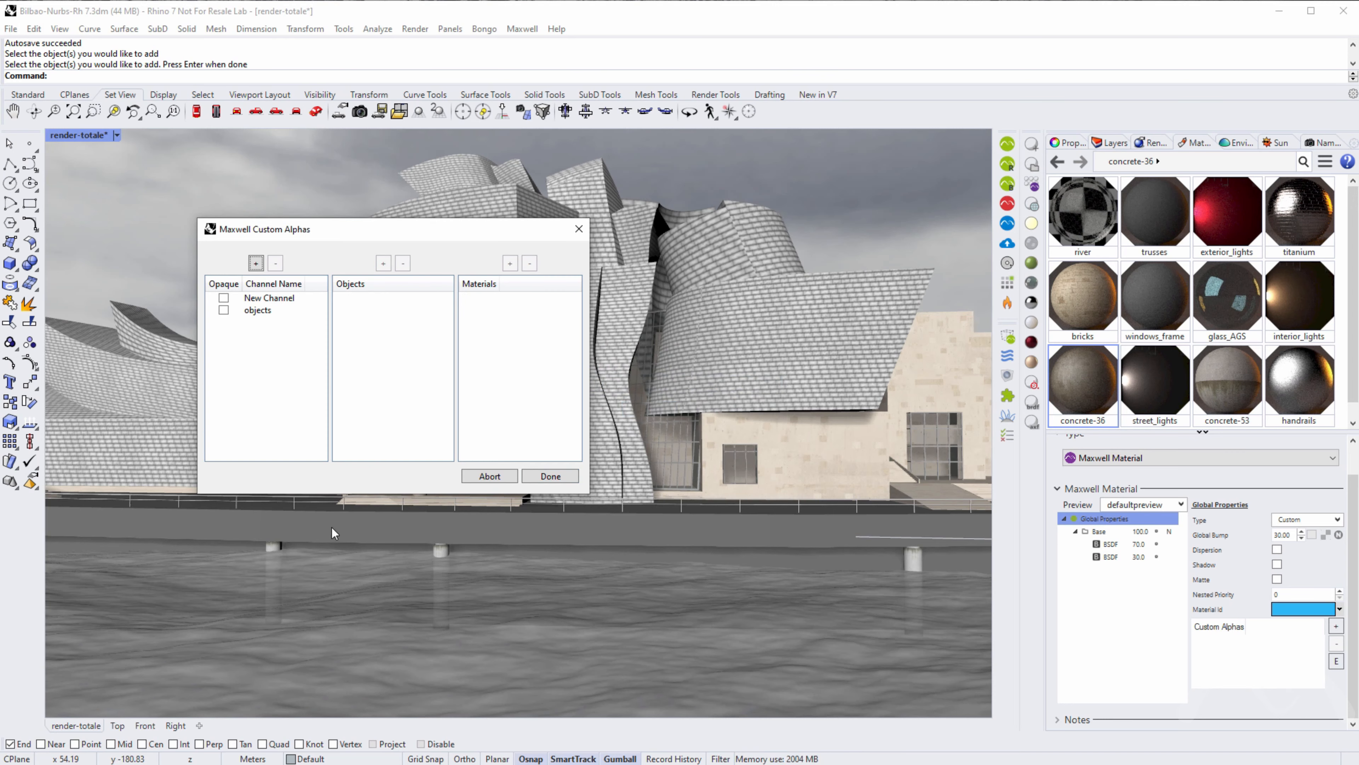
{"action": "left_click", "coordinate": [256, 311]}
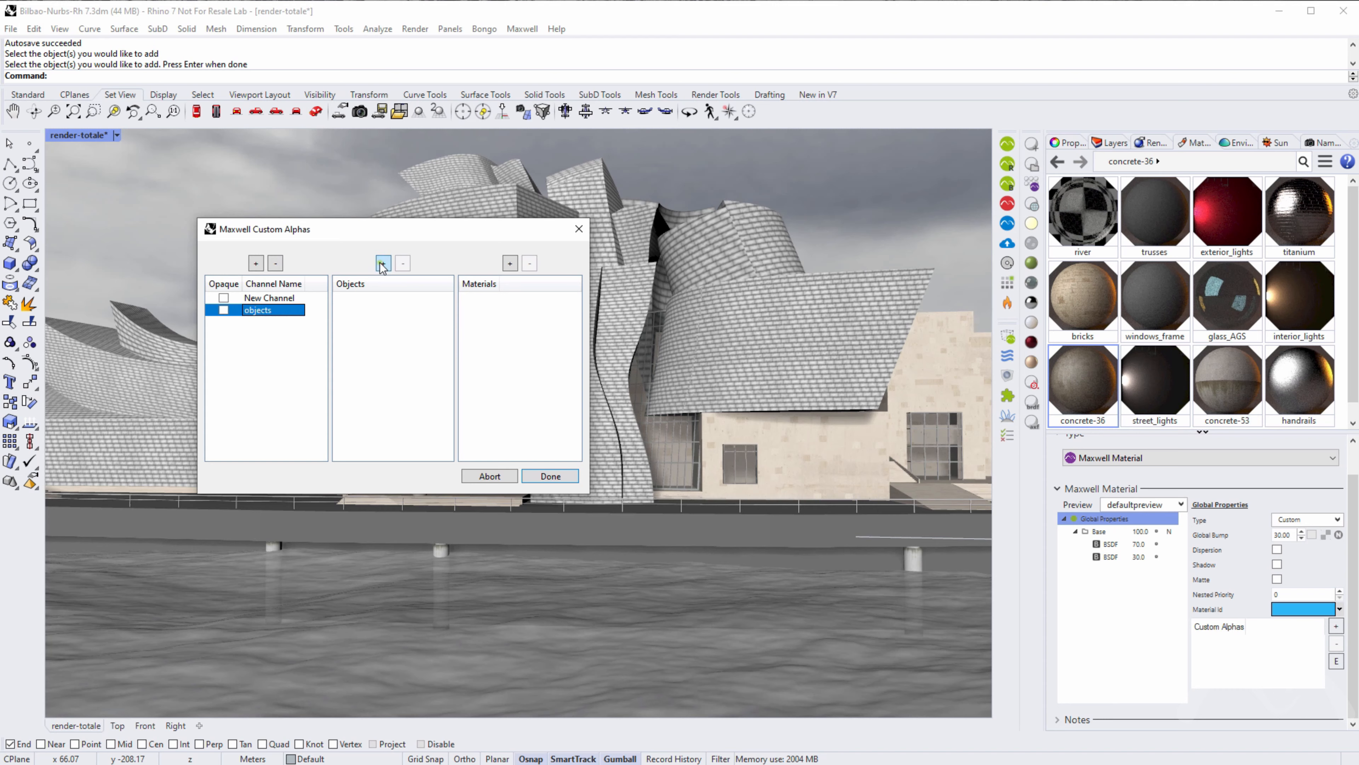
{"action": "left_click", "coordinate": [383, 263]}
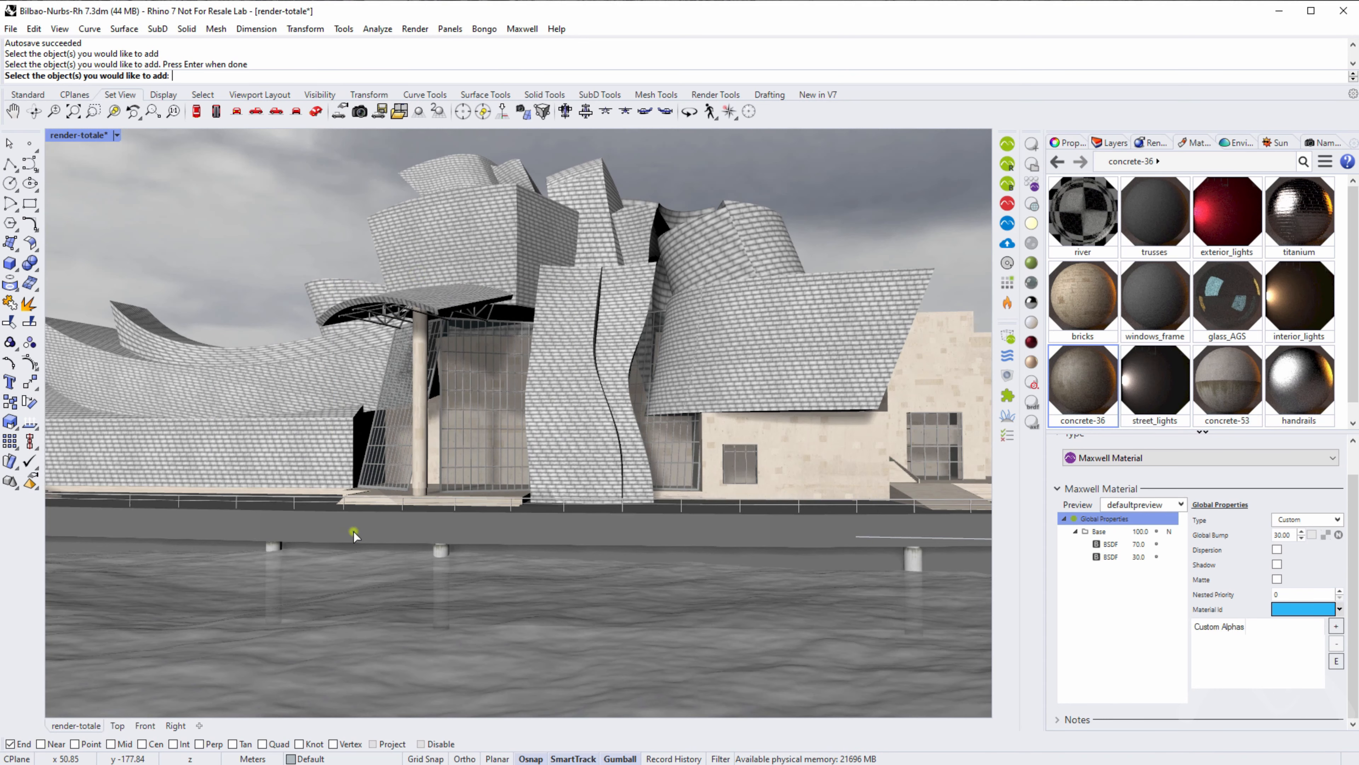
{"action": "left_click", "coordinate": [375, 534]}
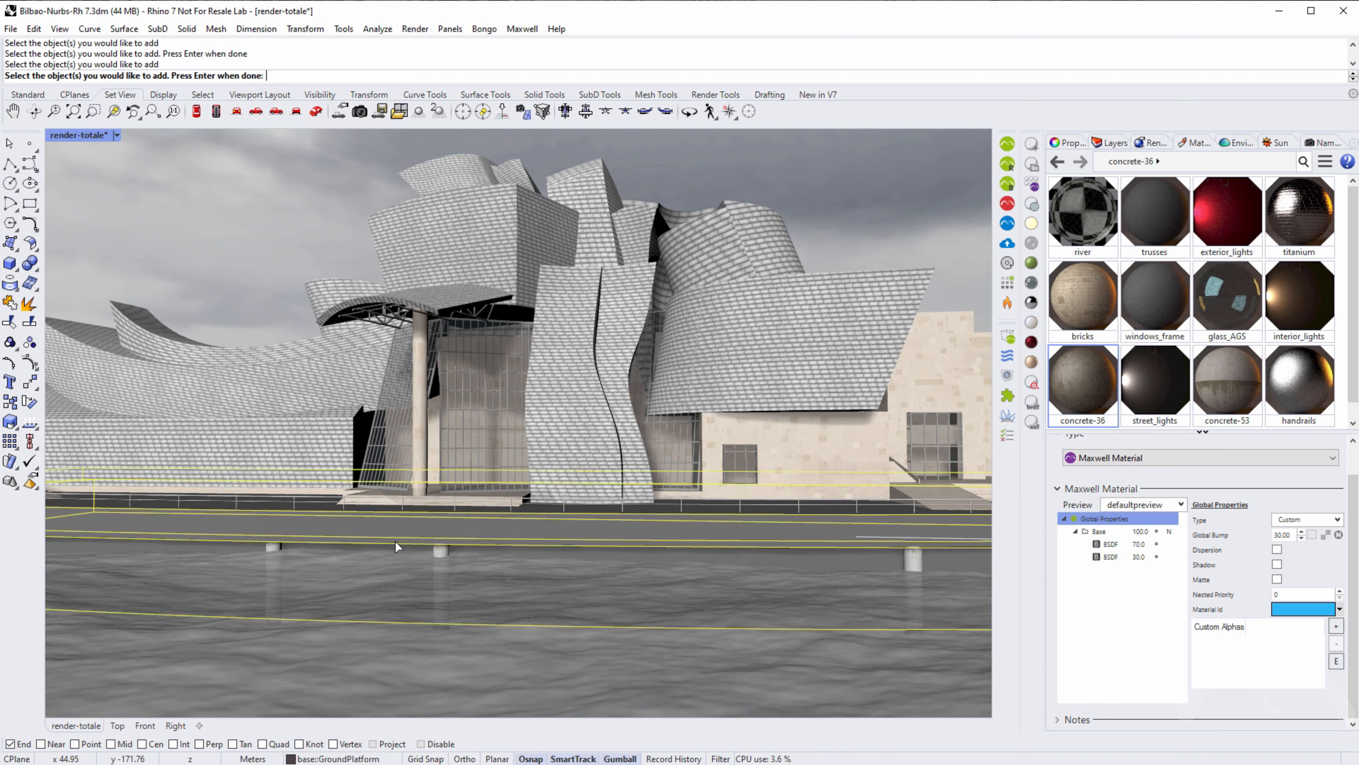
{"action": "key", "text": "Return"}
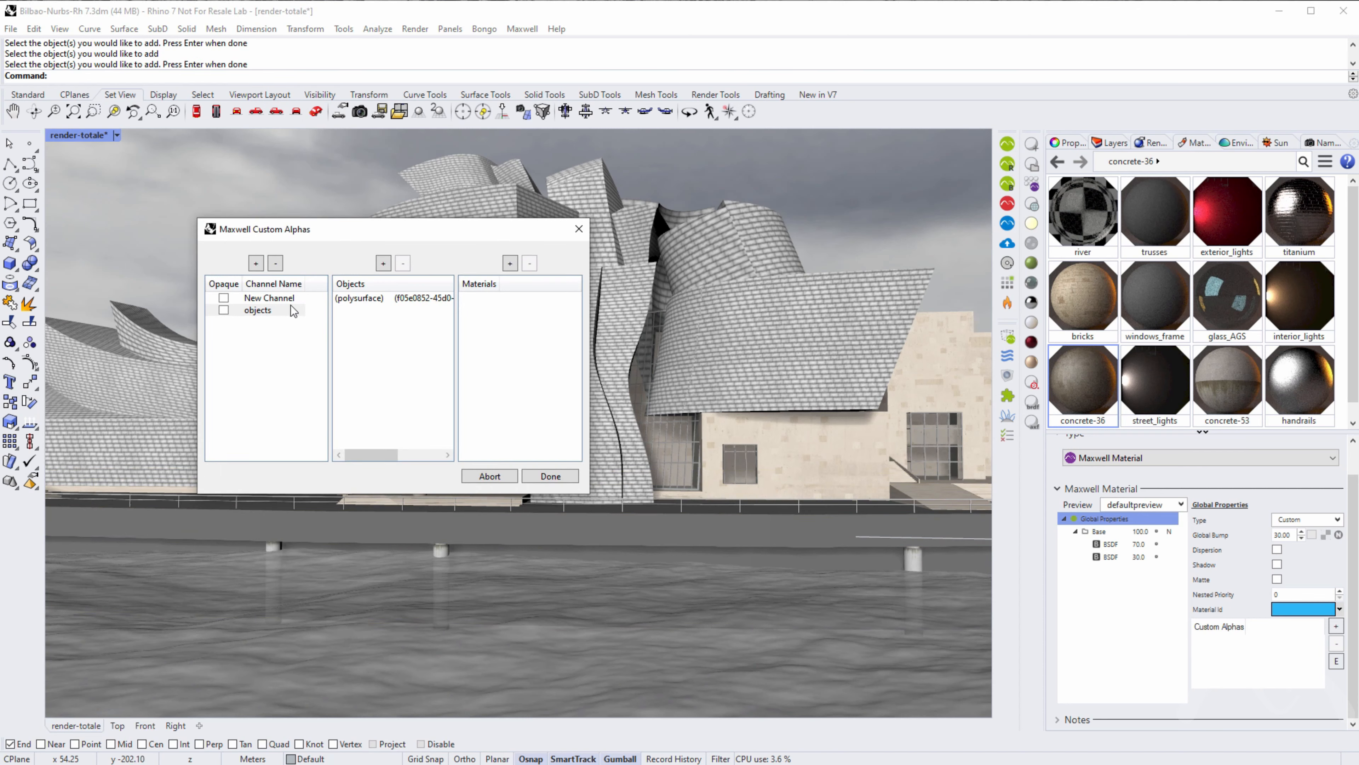
- Create another custom alpha channel named Materials
{"action": "left_click", "coordinate": [256, 263]}
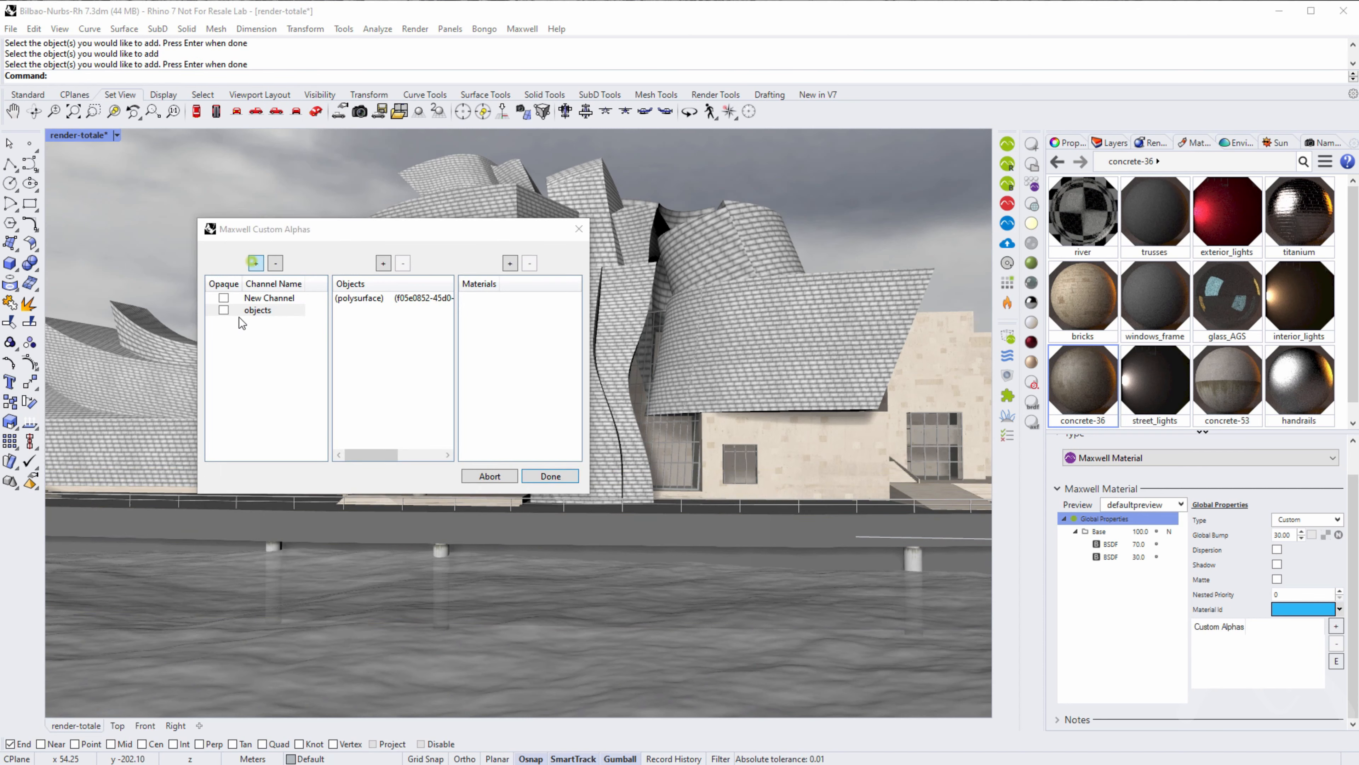
{"action": "type", "text": "Materials"}
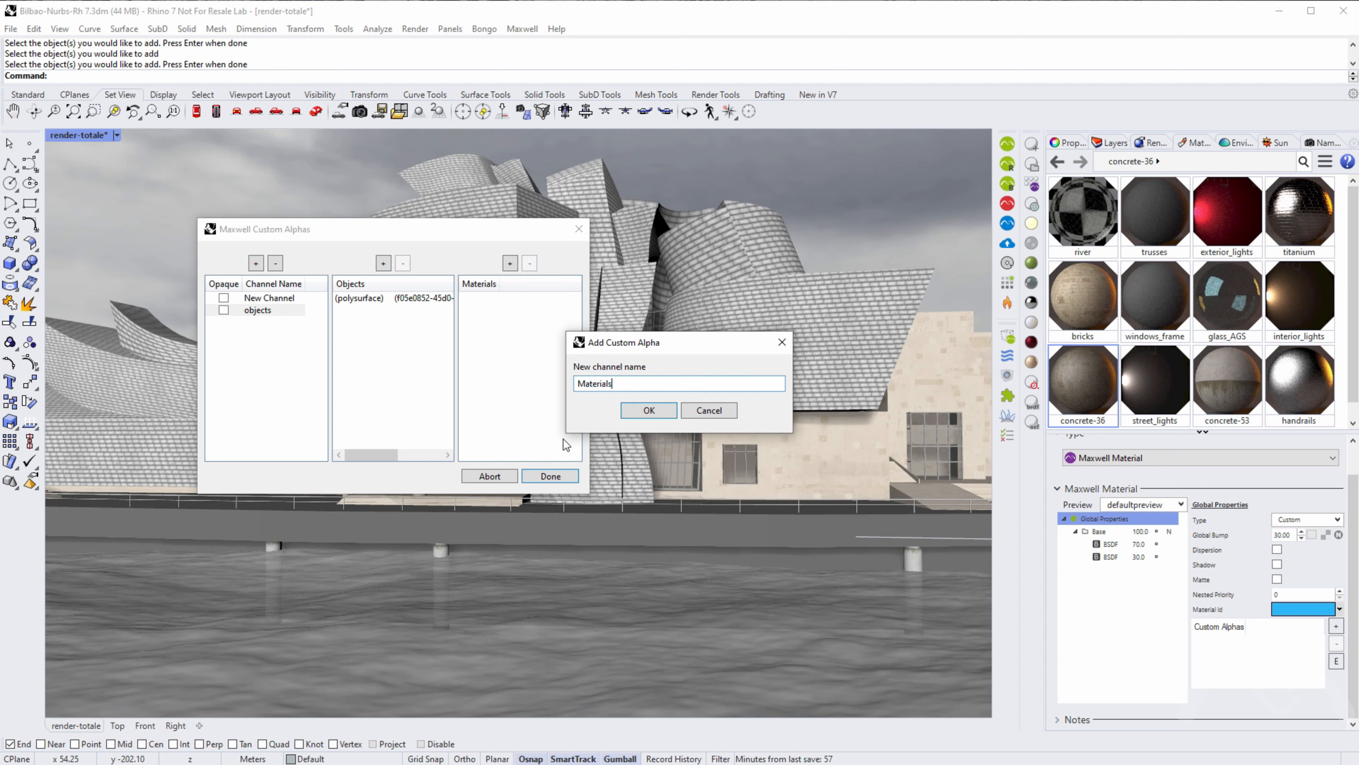
{"action": "key", "text": "Return"}
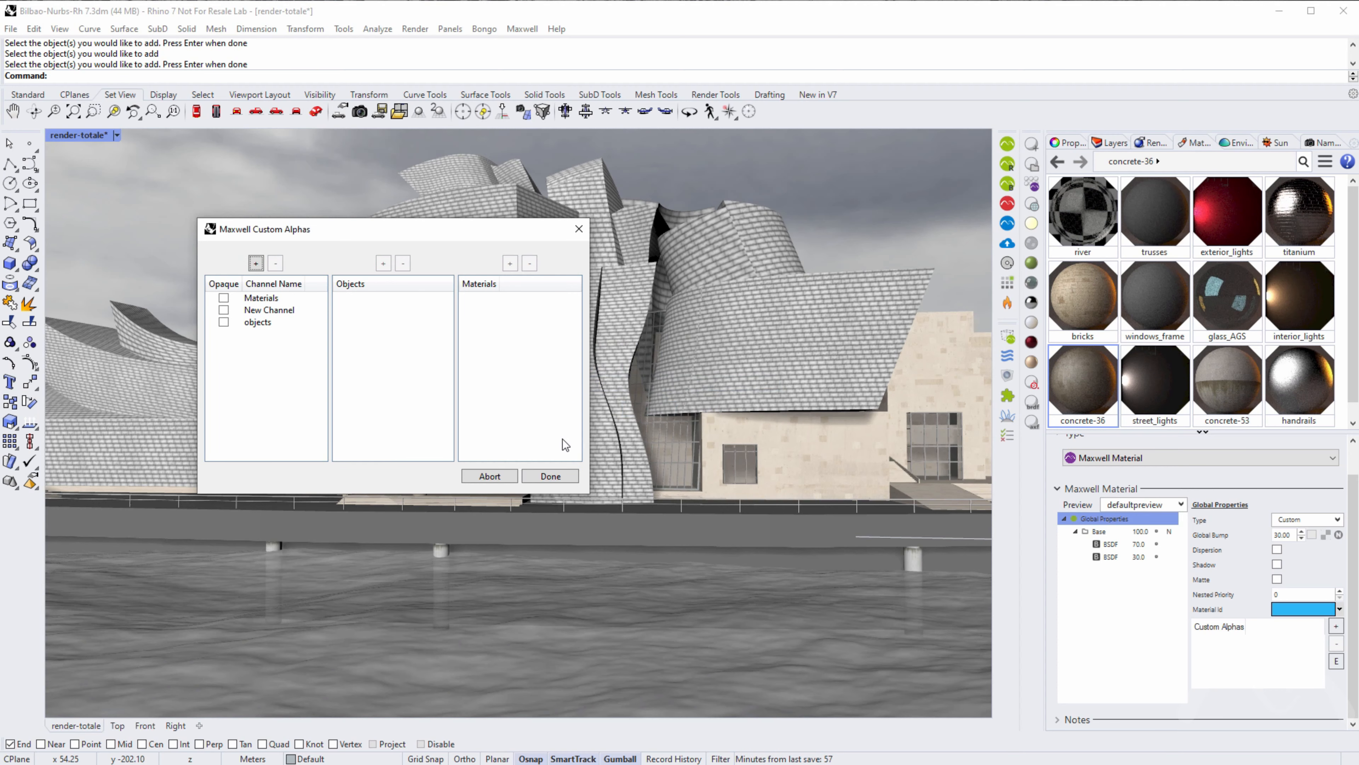
- Add the titanium material to the Materials custom alpha channel
{"action": "left_click", "coordinate": [262, 298]}
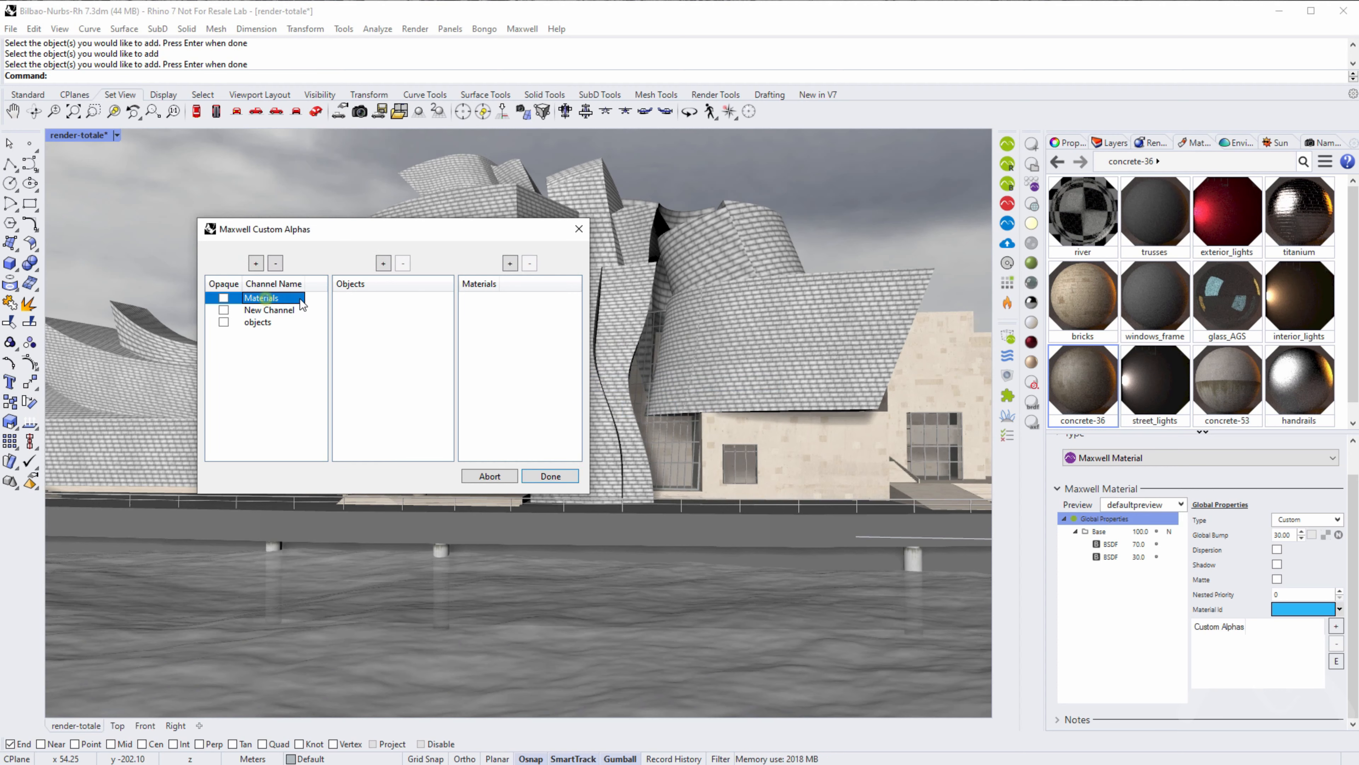
{"action": "left_click", "coordinate": [512, 263]}
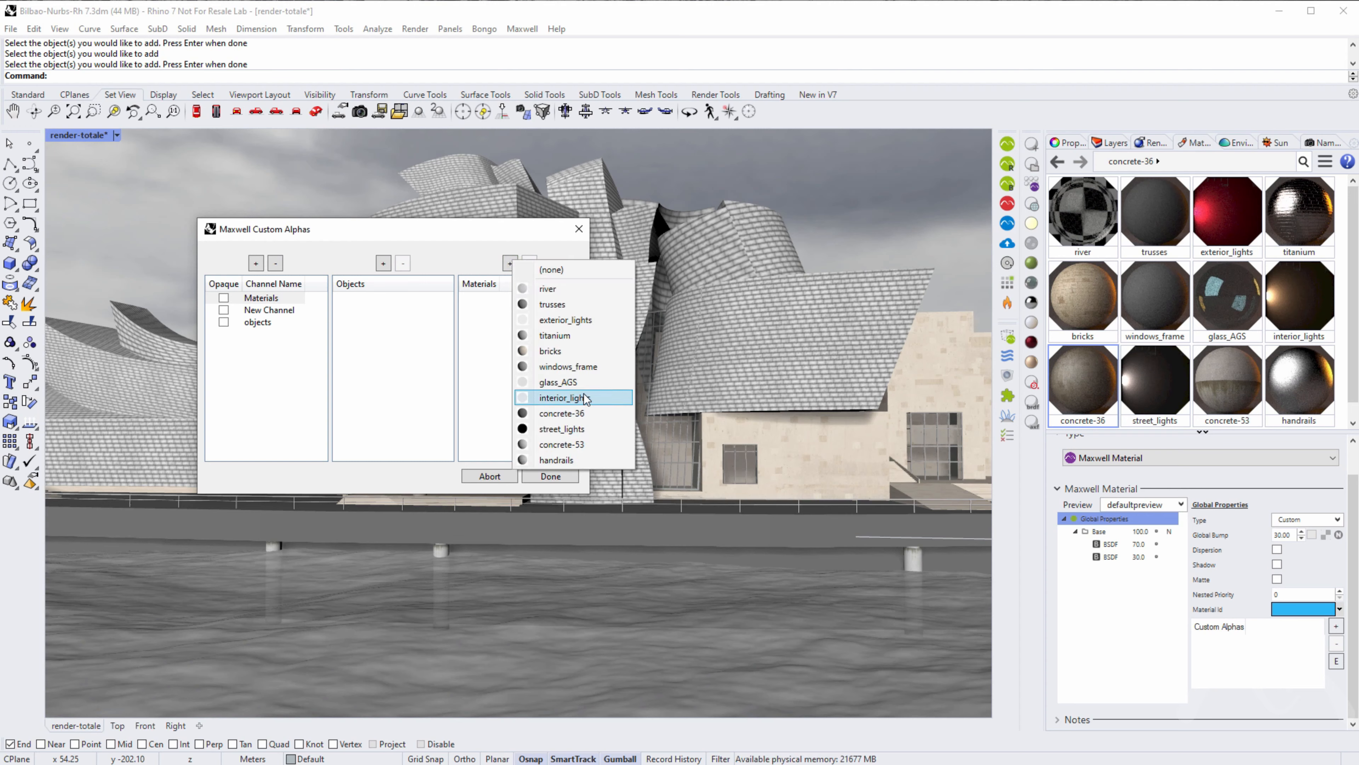
{"action": "left_click", "coordinate": [559, 335]}
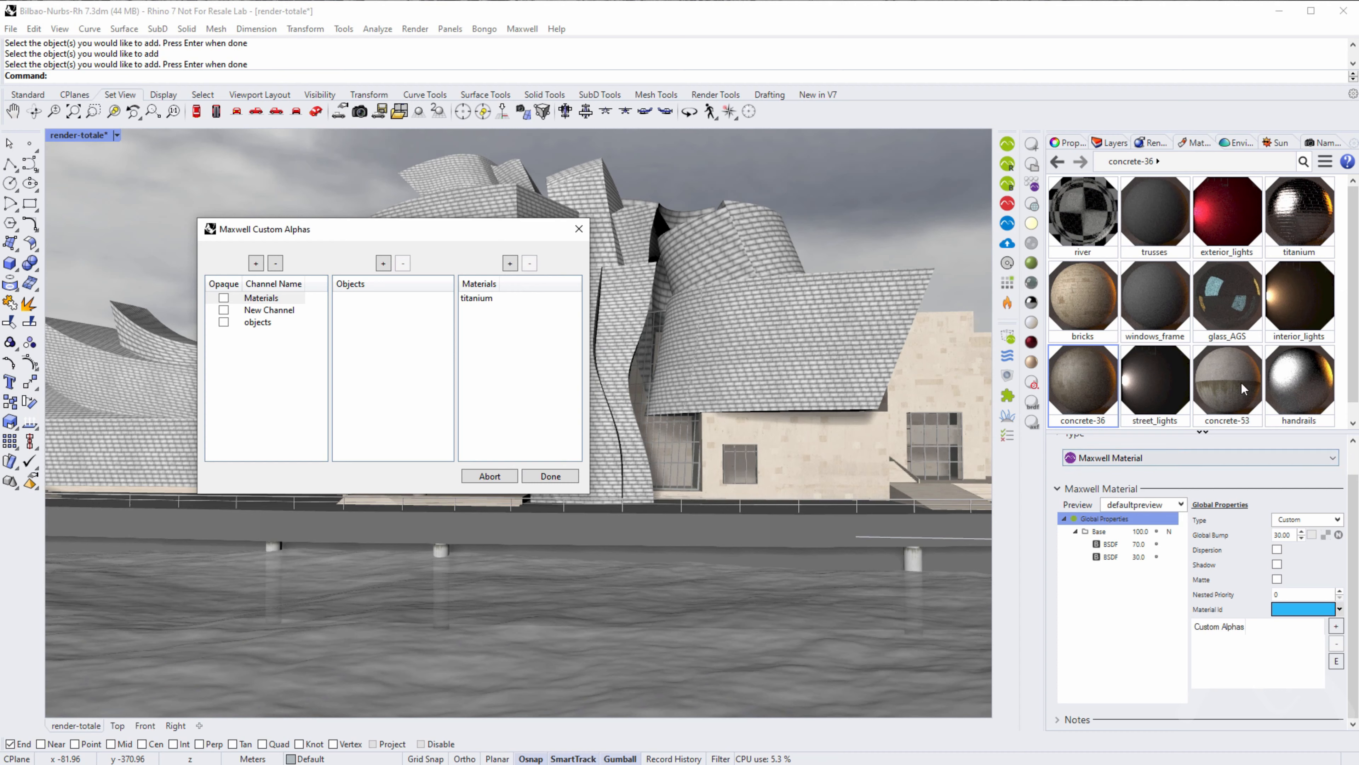
- Check the custom alpha assignments in the global properties of the titanium and river materials, and close the custom alphas editor
{"action": "left_click", "coordinate": [1307, 217]}
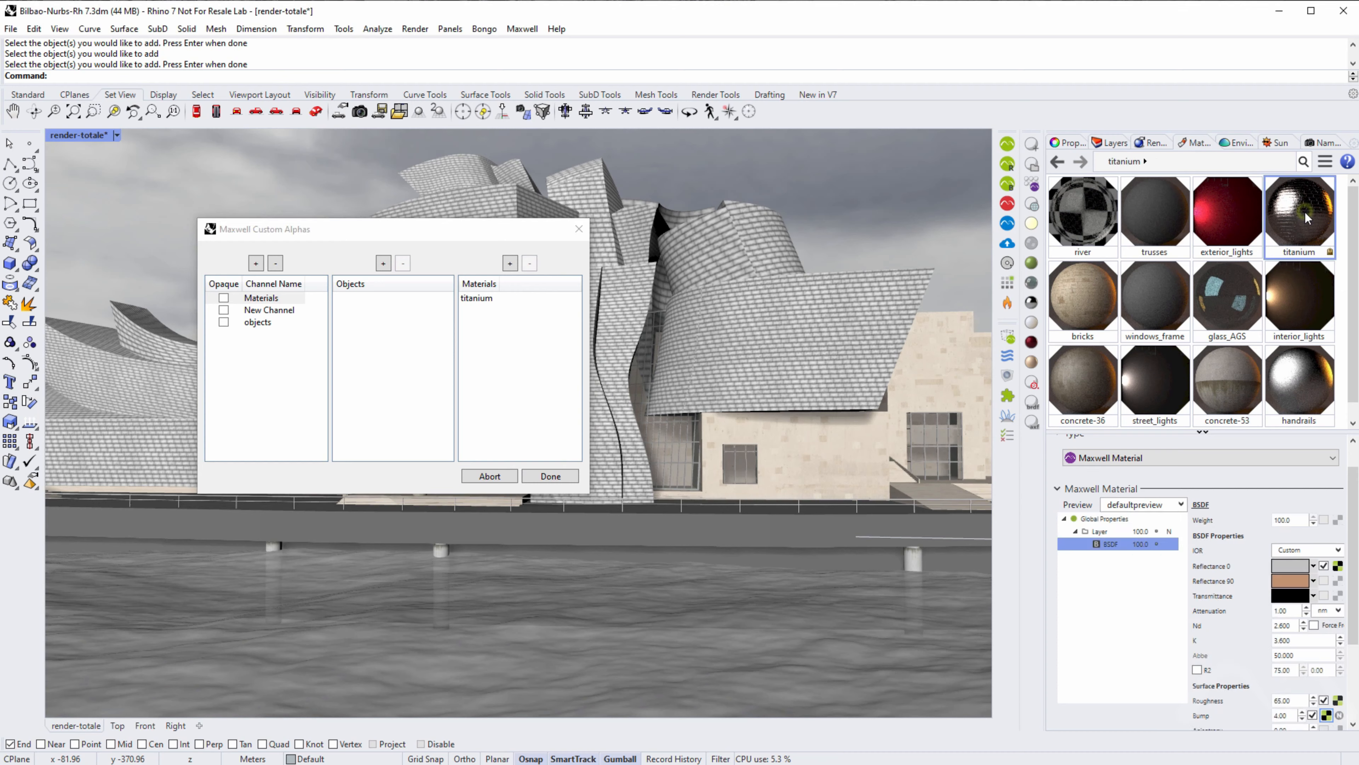
{"action": "left_click", "coordinate": [1123, 519]}
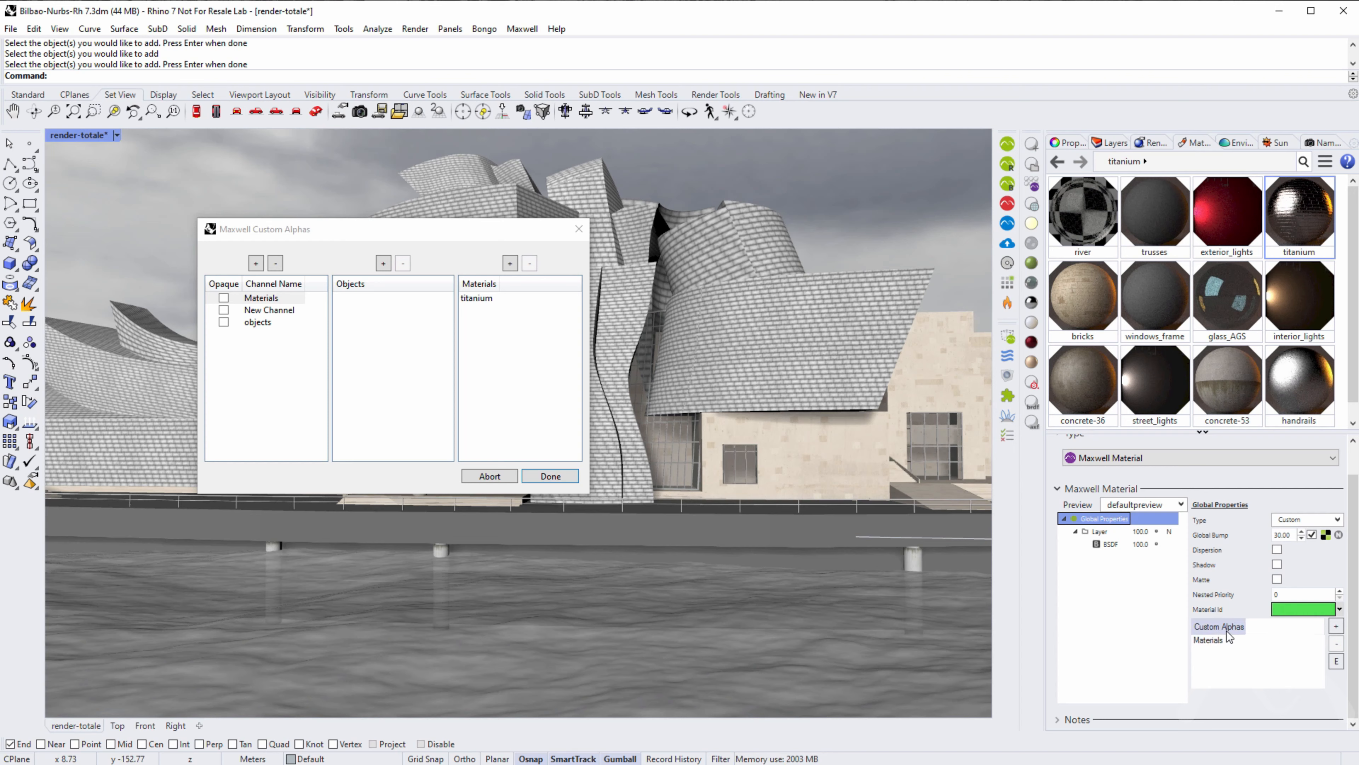
{"action": "left_click", "coordinate": [270, 310]}
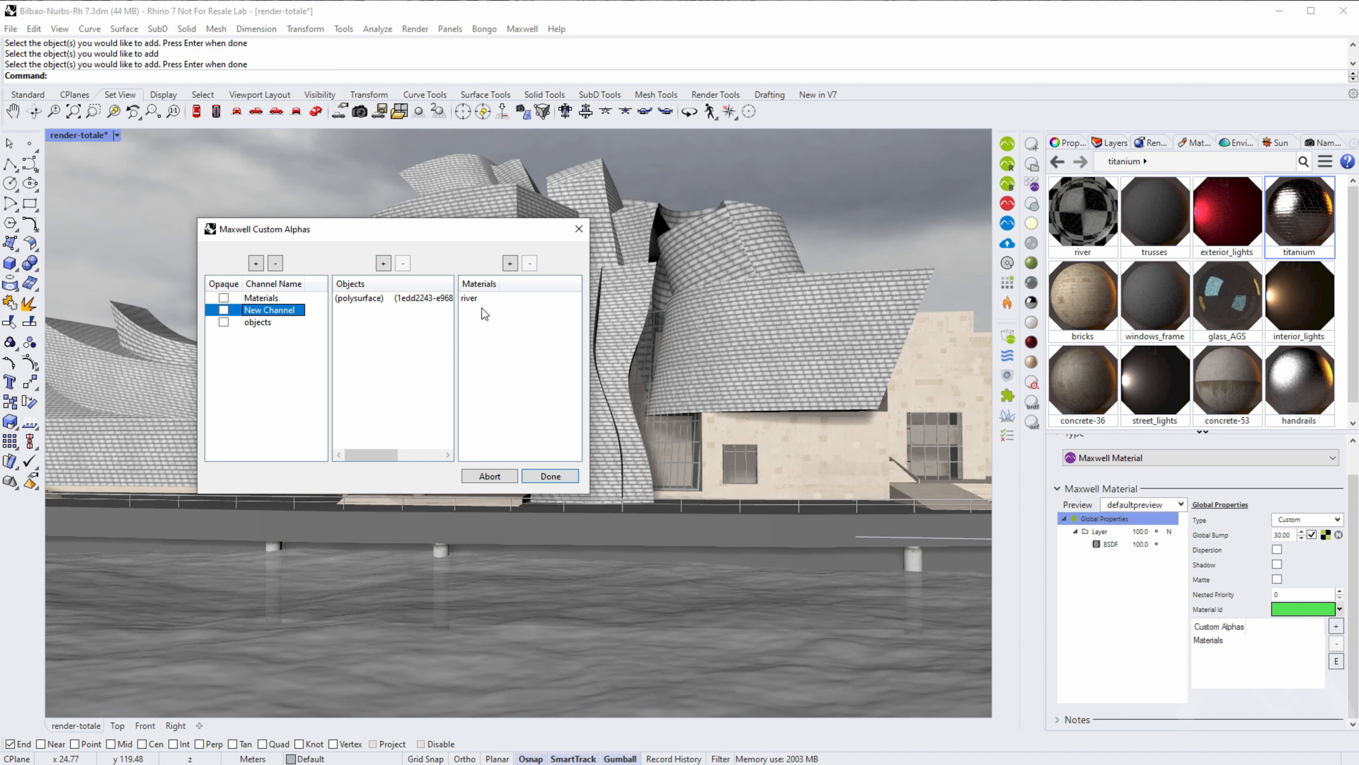
{"action": "left_click", "coordinate": [1089, 219]}
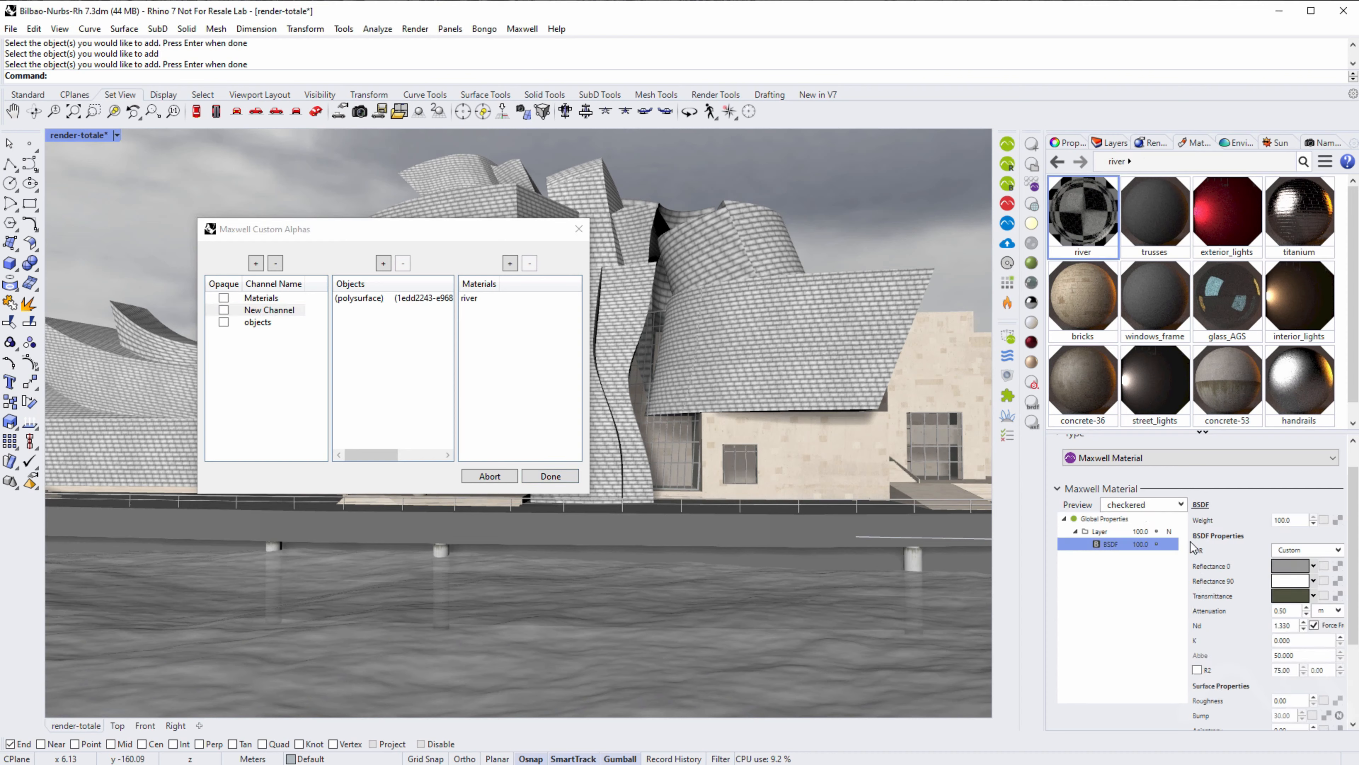
{"action": "left_click", "coordinate": [1097, 518]}
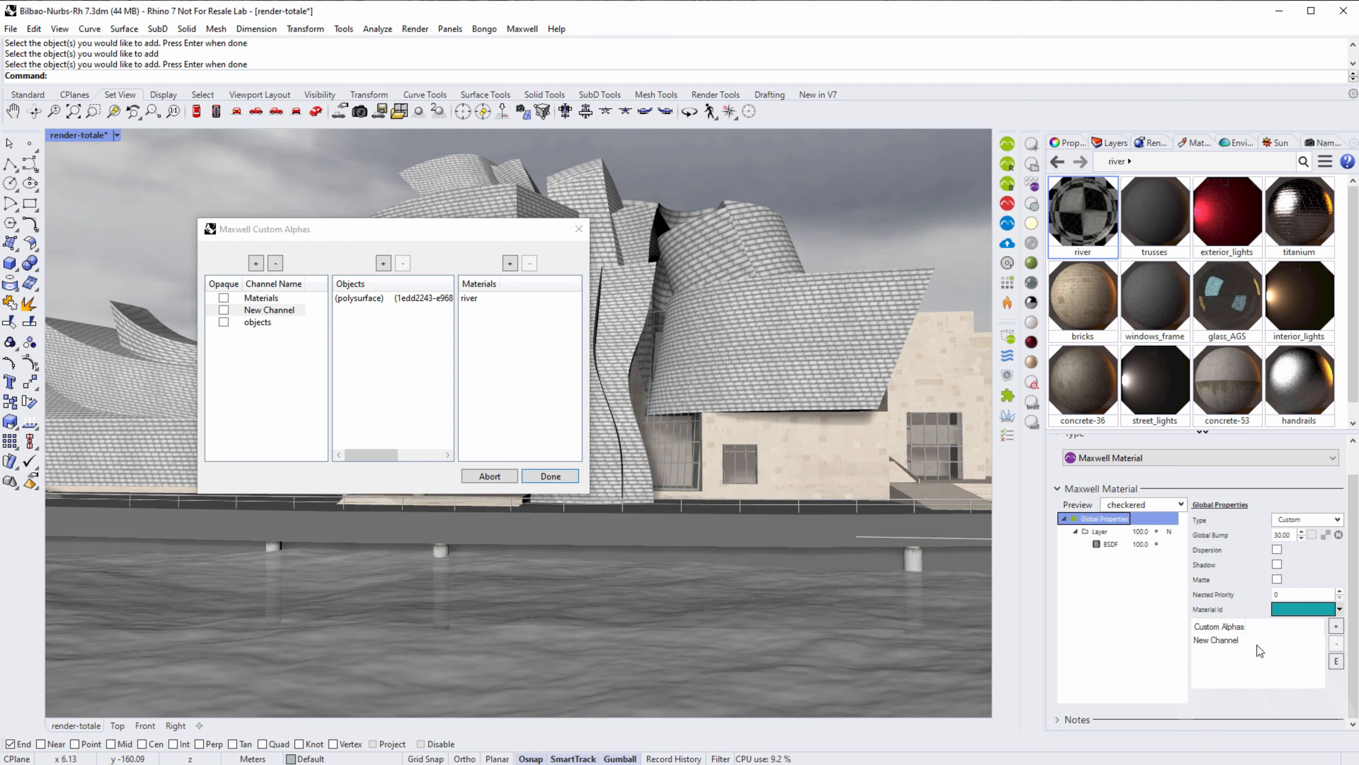
{"action": "left_click", "coordinate": [1336, 626]}
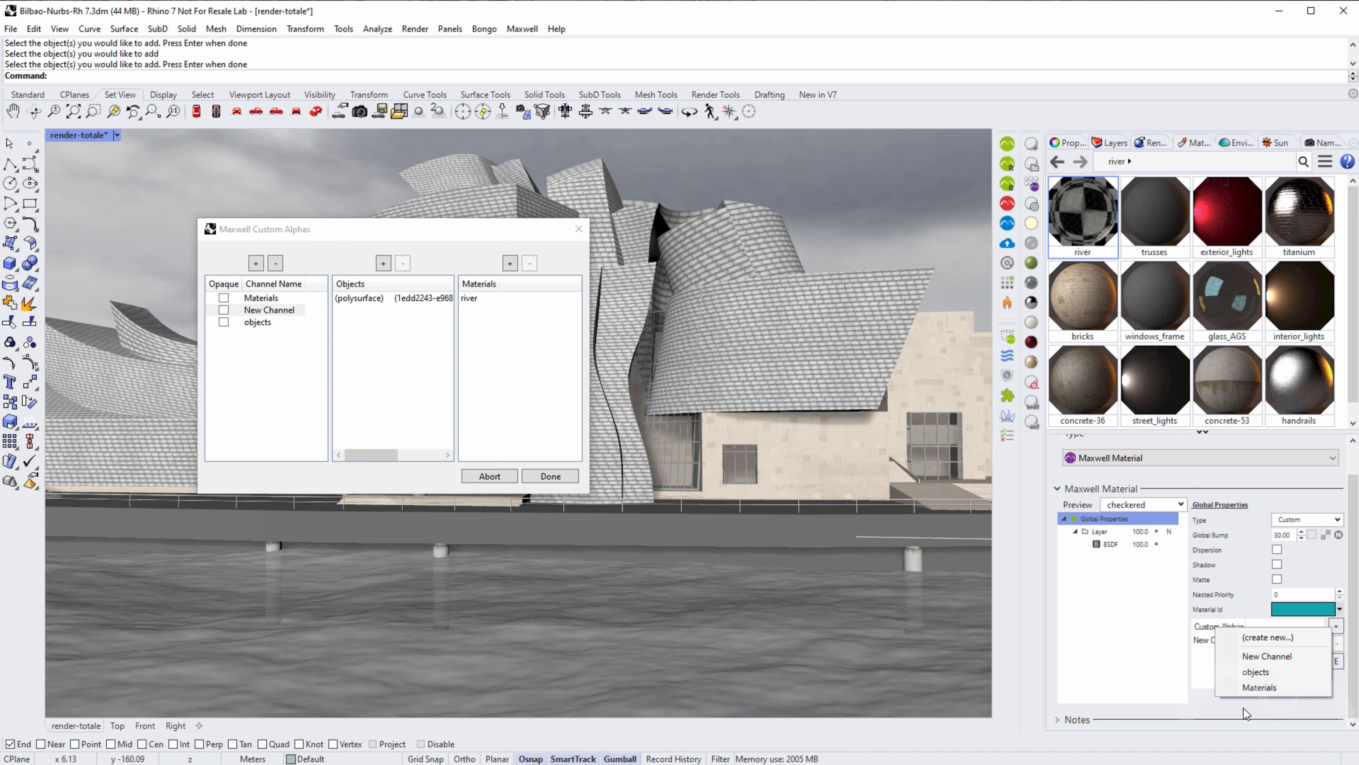
{"action": "left_click", "coordinate": [1252, 717]}
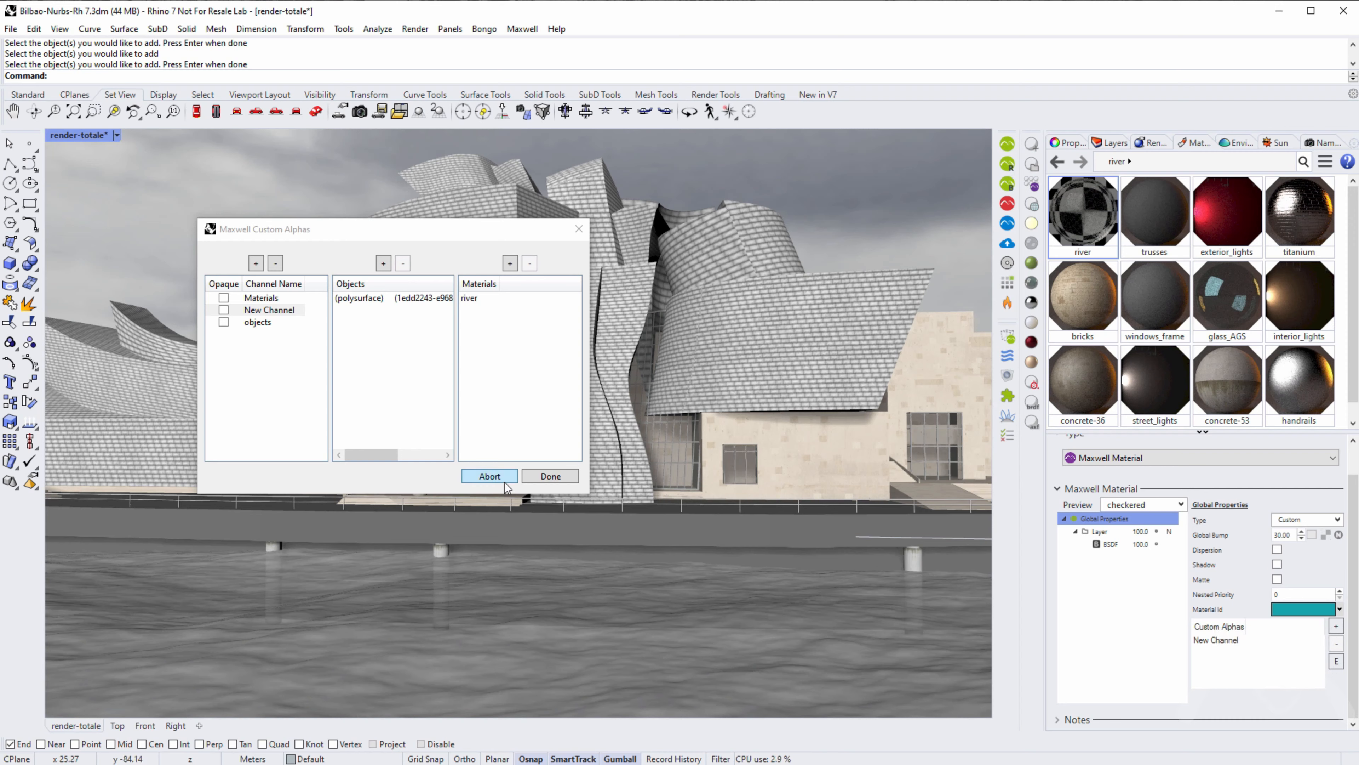
{"action": "left_click", "coordinate": [551, 476]}
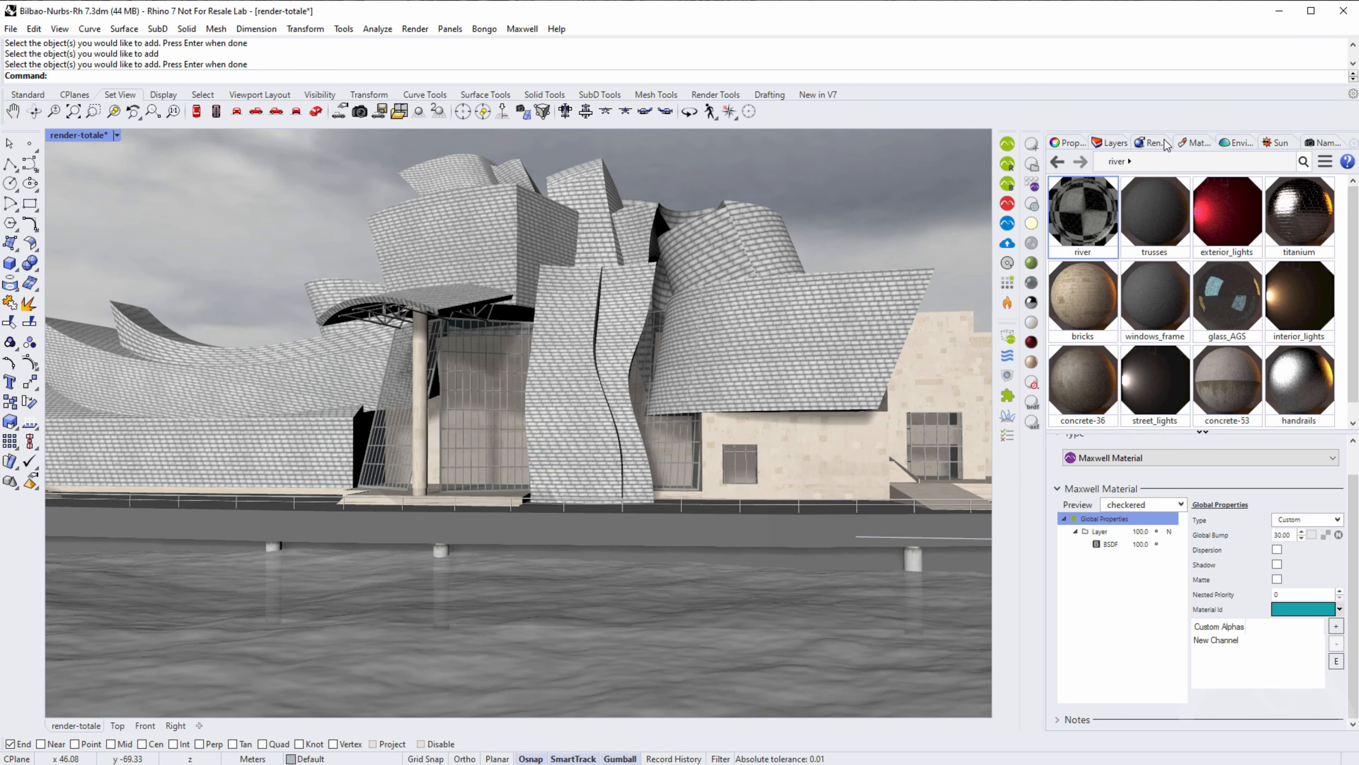
- Enable the Custom Alpha channel in the Maxwell render output settings
{"action": "left_click", "coordinate": [1153, 141]}
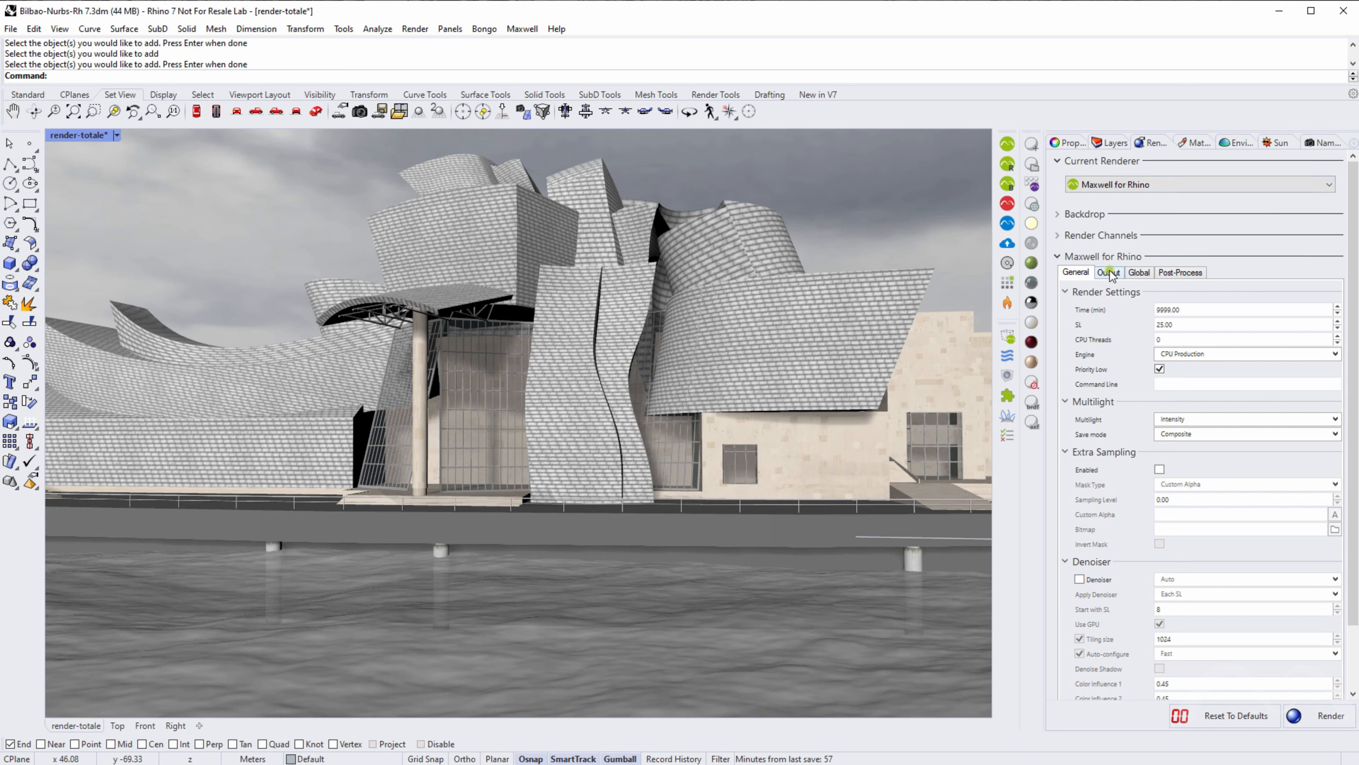
{"action": "left_click", "coordinate": [1110, 273]}
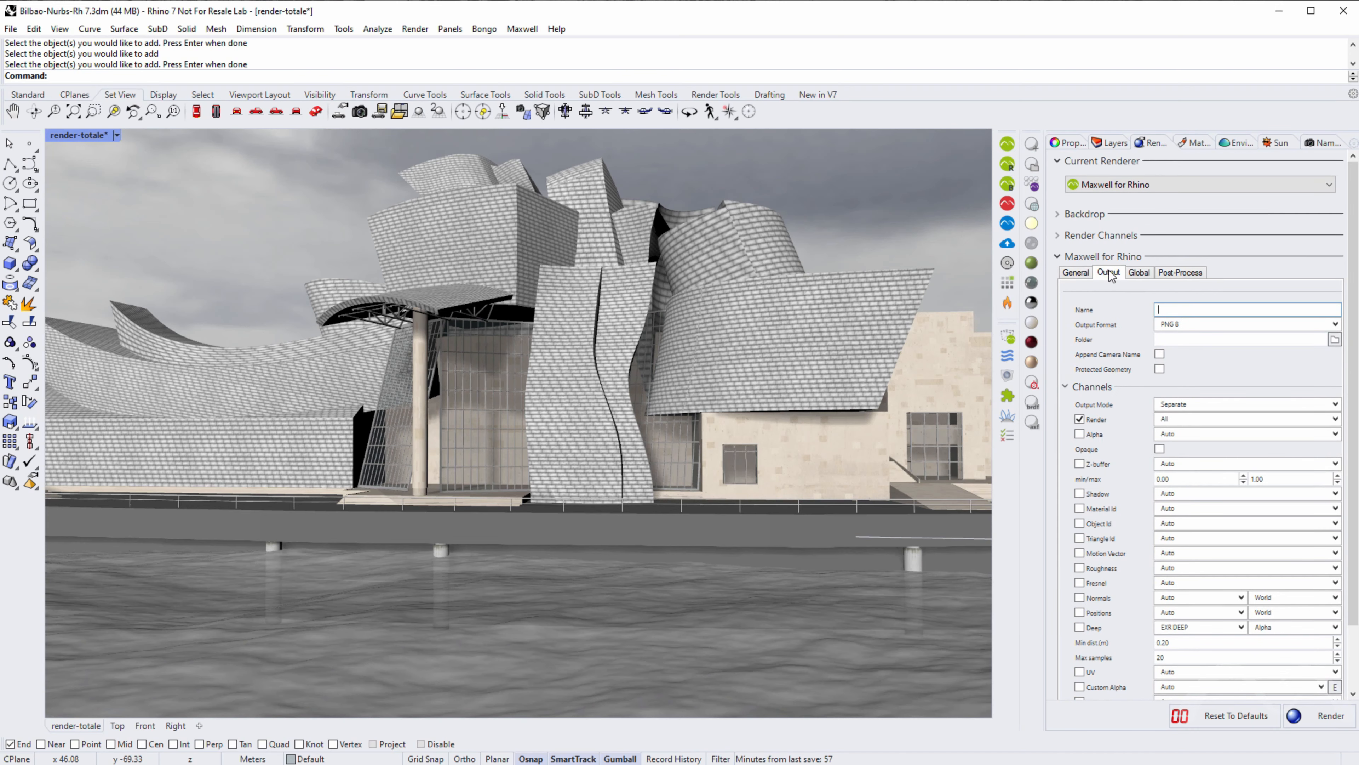
{"action": "left_click", "coordinate": [1080, 687]}
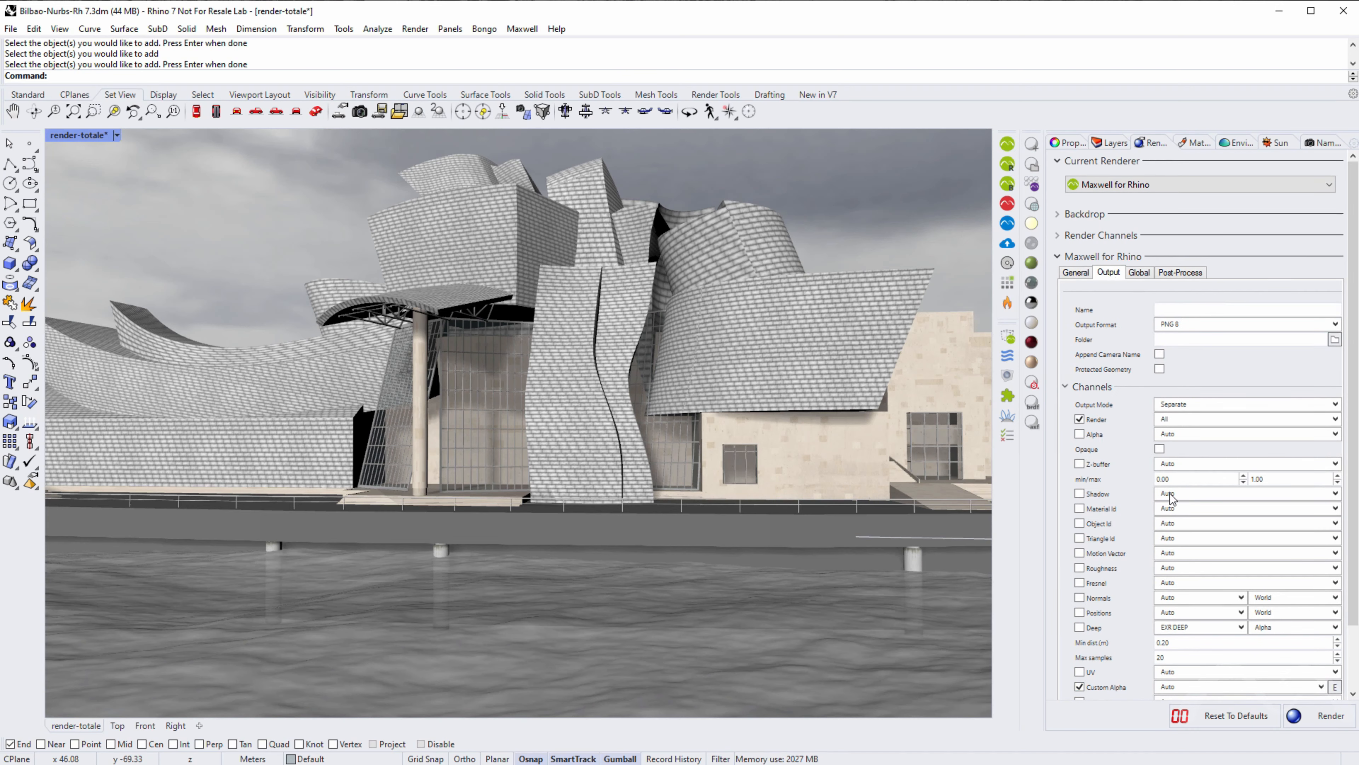
{"action": "scroll", "coordinate": [1354, 477], "scroll_direction": "down", "scroll_amount": 2}
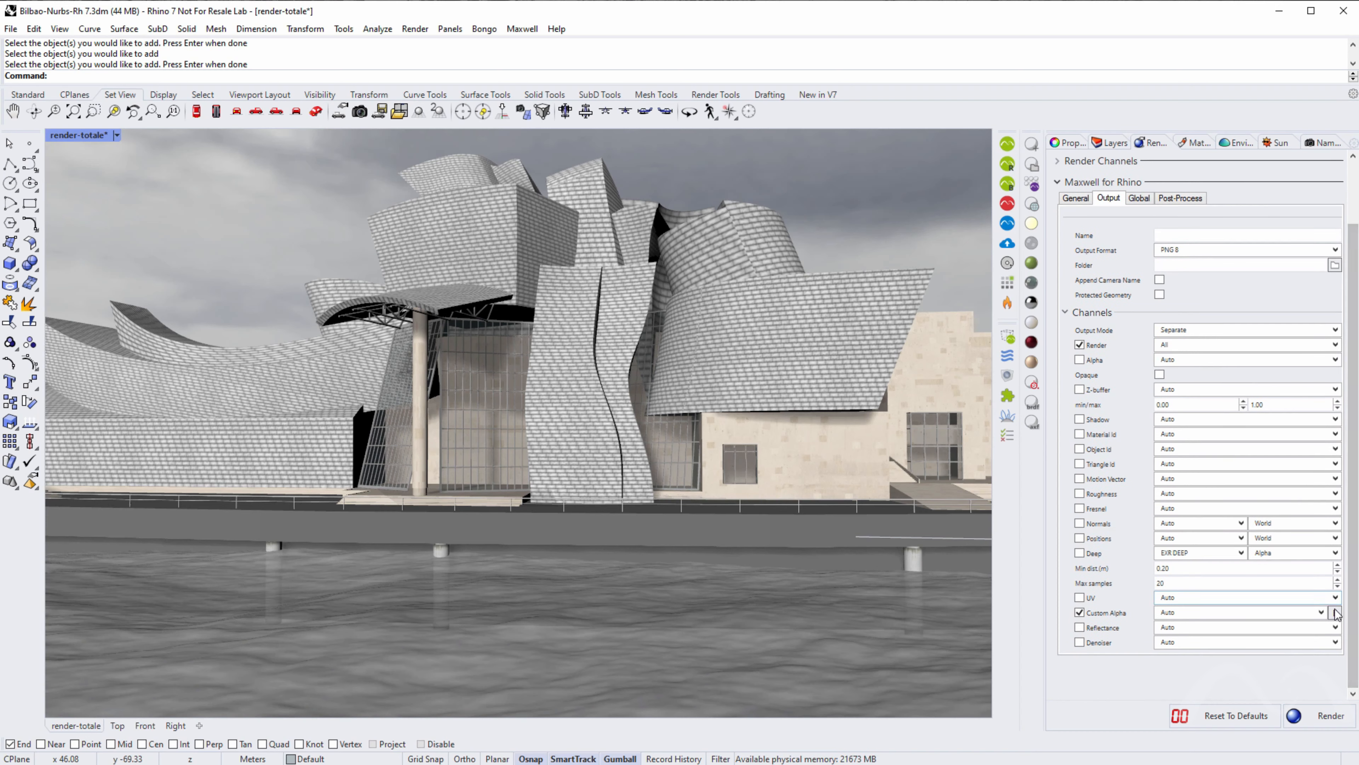
- Review the objects and materials assigned to the Materials, New Channel and objects custom alphas from the output settings
{"action": "left_click", "coordinate": [1335, 612]}
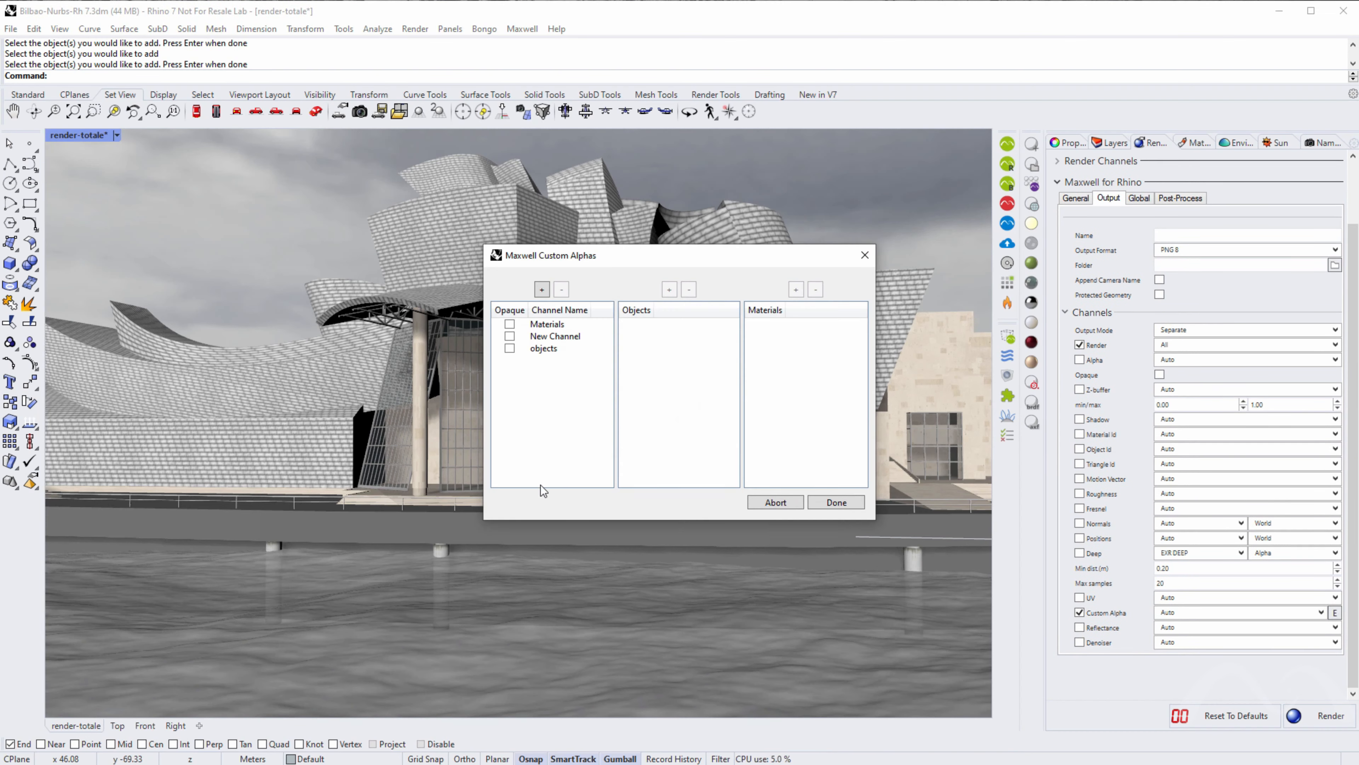
{"action": "left_click", "coordinate": [545, 325]}
{"action": "left_click", "coordinate": [546, 337]}
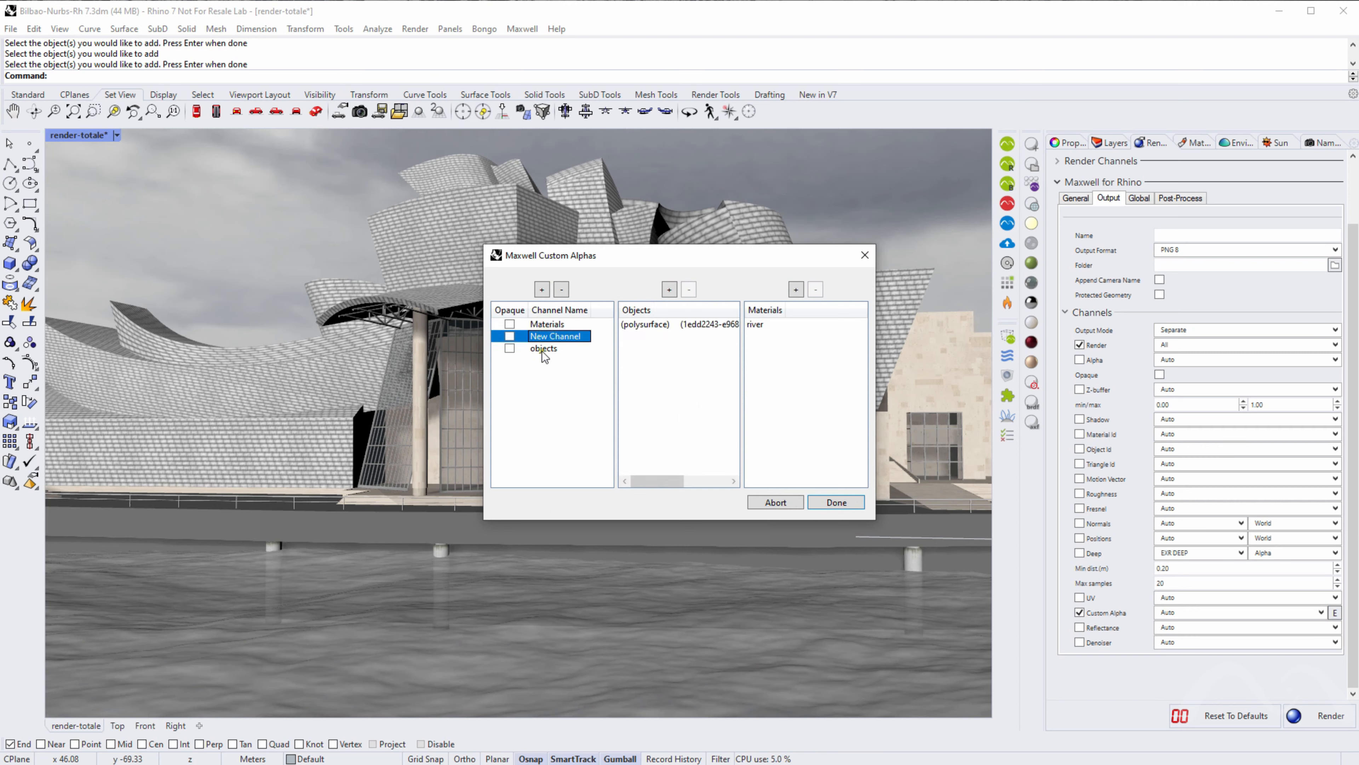
{"action": "left_click", "coordinate": [543, 349]}
{"action": "left_click", "coordinate": [547, 325]}
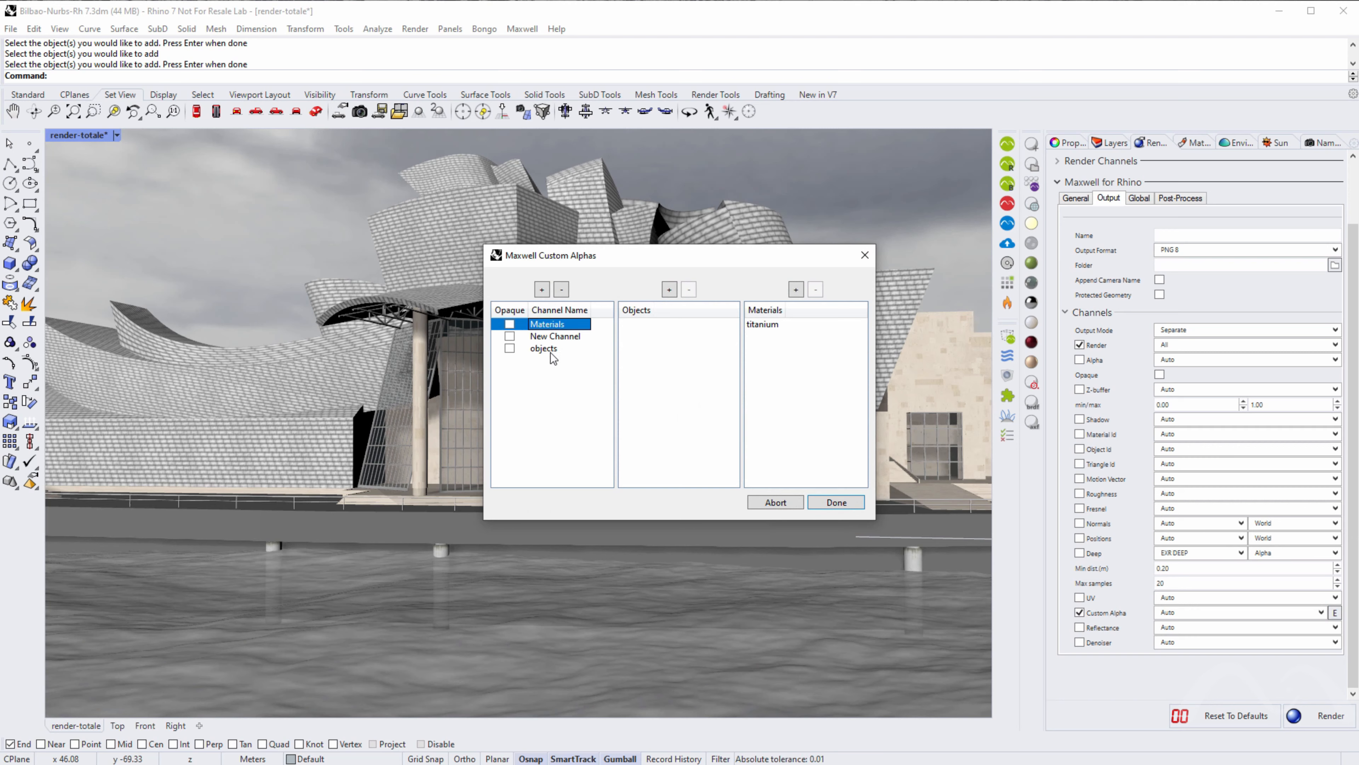
{"action": "left_click", "coordinate": [544, 349]}
{"action": "left_click", "coordinate": [836, 503]}
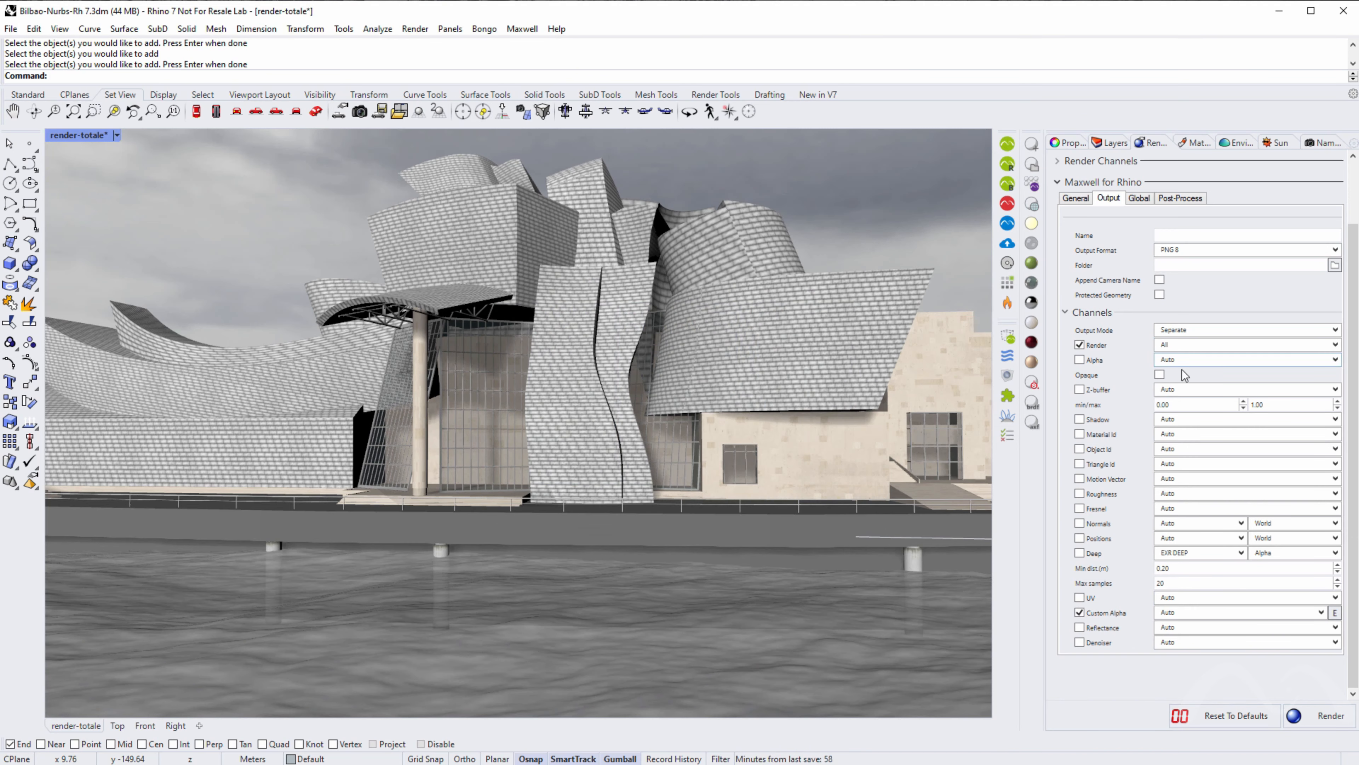
- Start a Maxwell render of the museum scene and fit the Maxwell Render window to the screen
{"action": "left_click", "coordinate": [1007, 144]}
{"action": "left_click", "coordinate": [660, 427]}
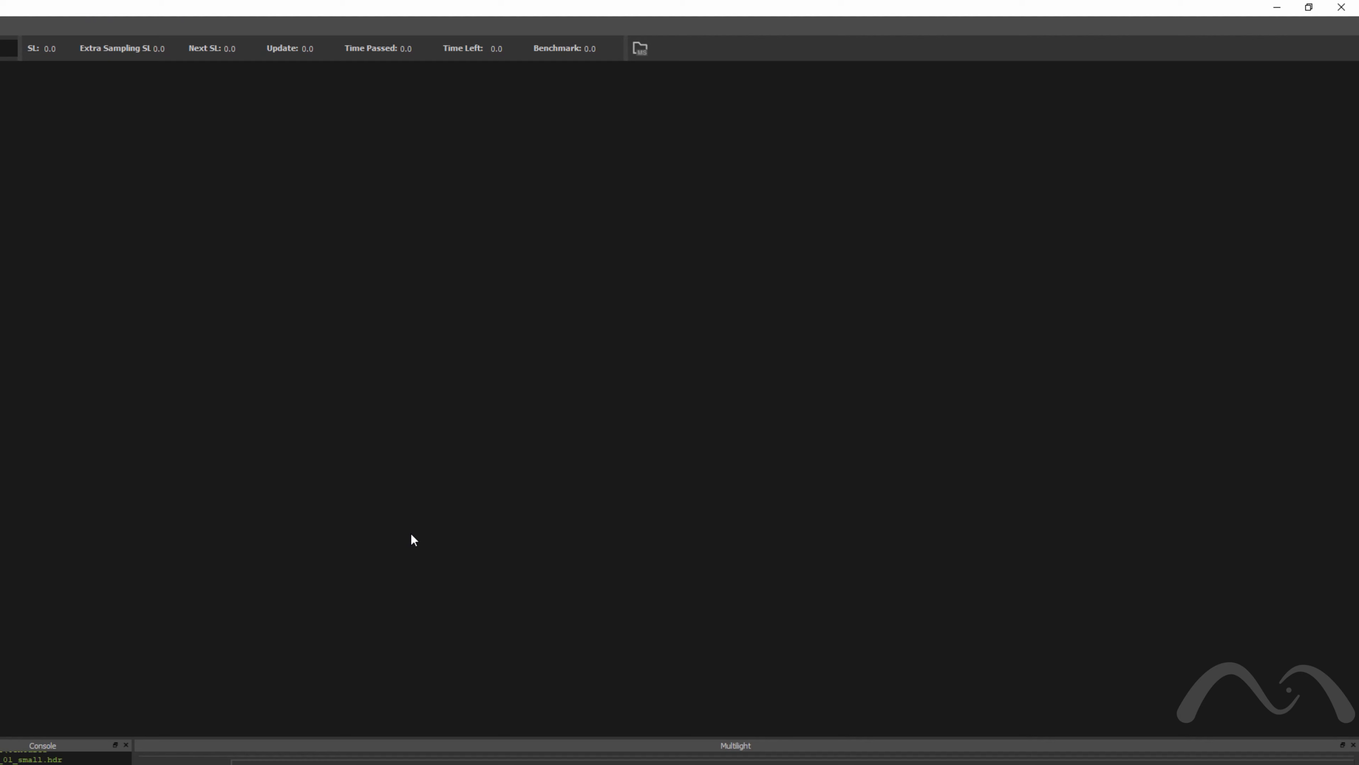
{"action": "left_click", "coordinate": [1309, 8]}
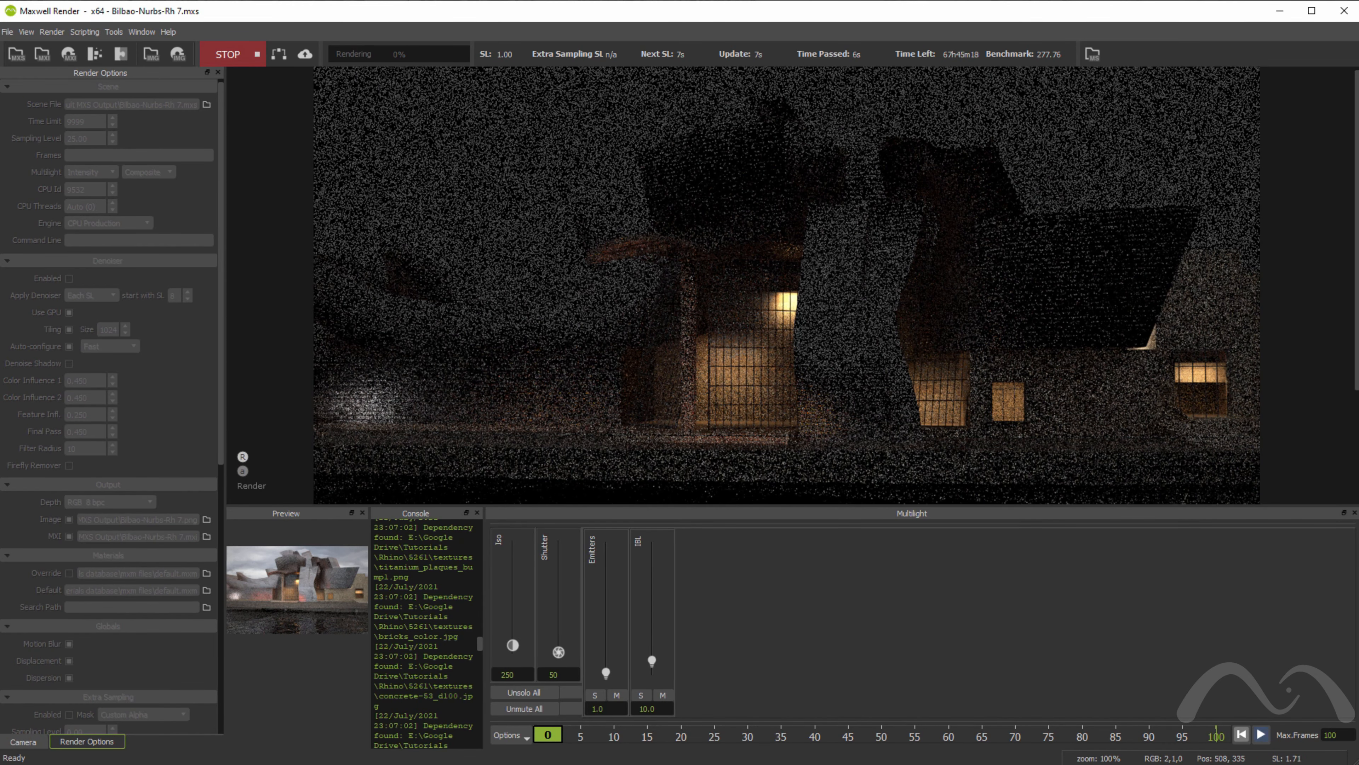
- Inspect the New Channel, objects and Materials alpha channels of the running render, and return to the main render image
{"action": "scroll", "coordinate": [584, 246], "scroll_direction": "down", "scroll_amount": 1}
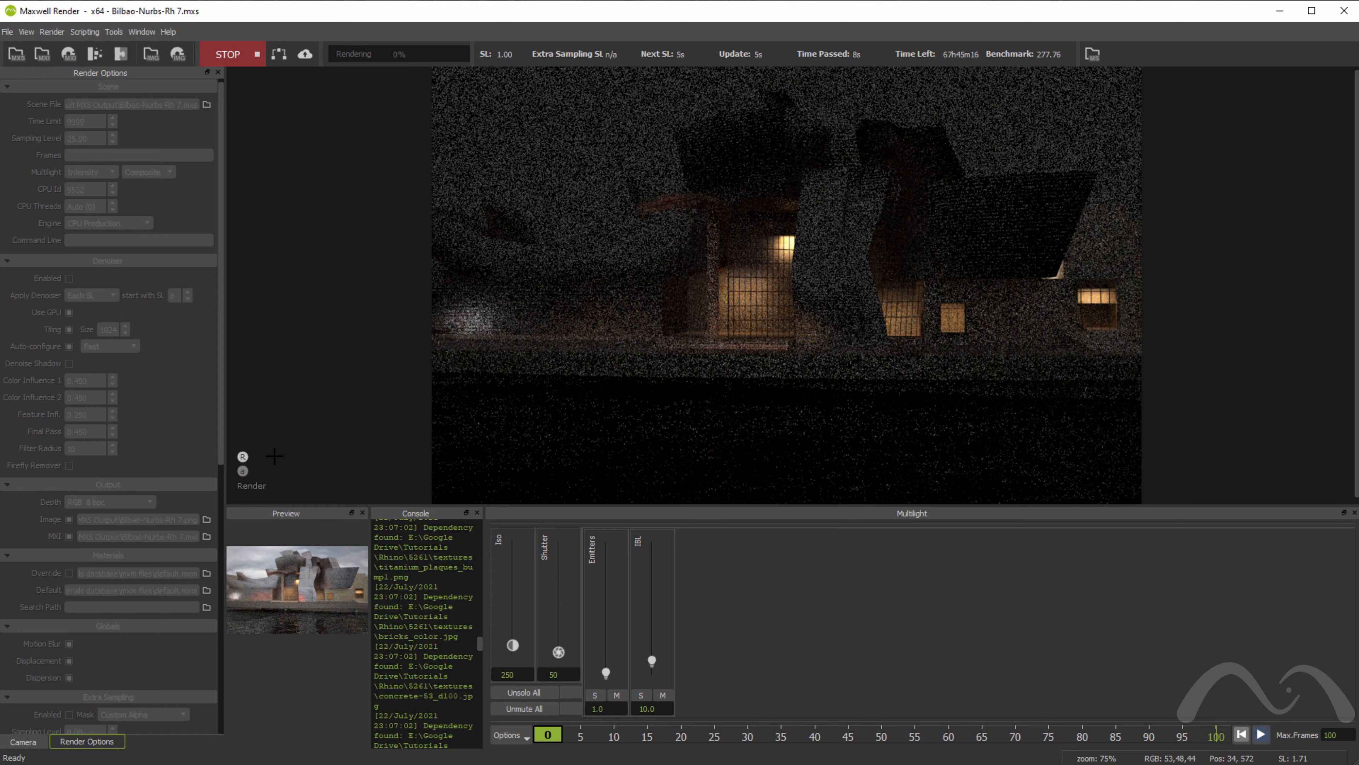
{"action": "left_click", "coordinate": [243, 470]}
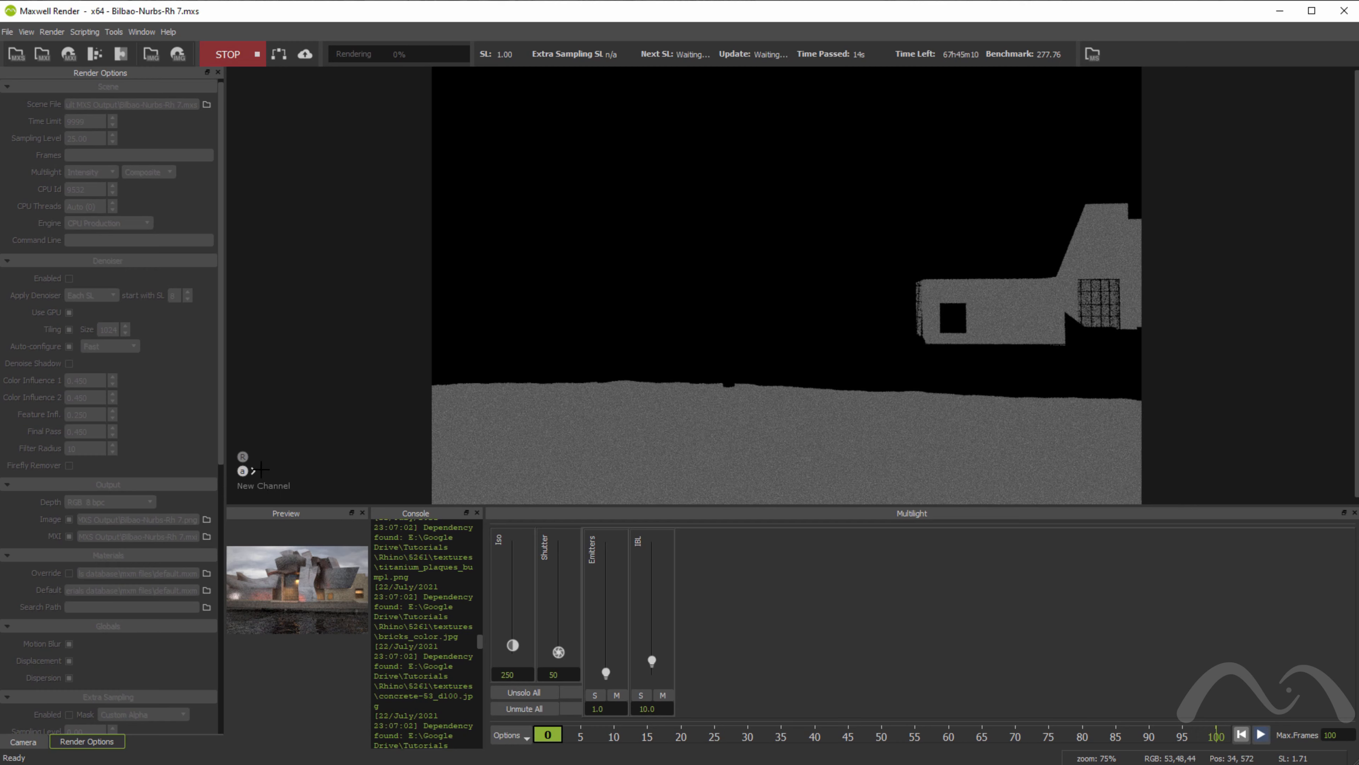
{"action": "left_click", "coordinate": [254, 470]}
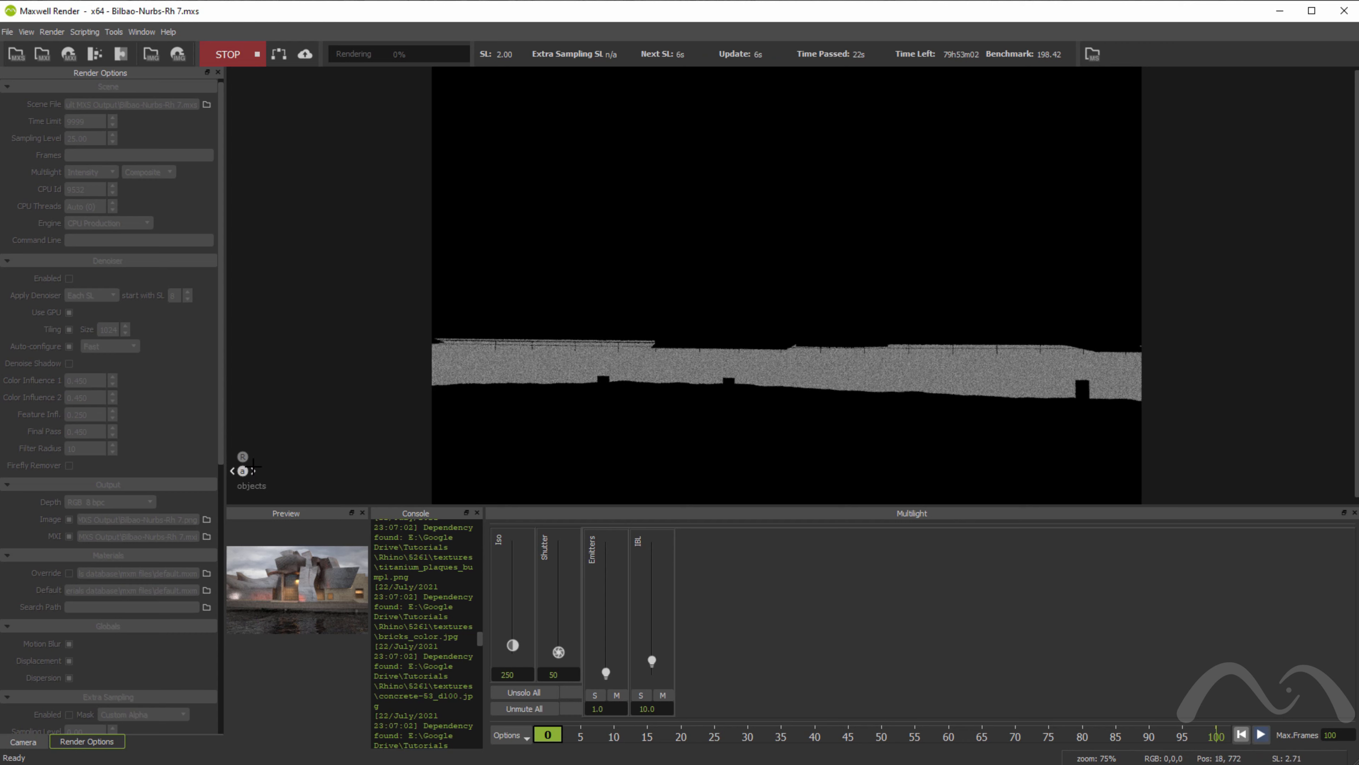
{"action": "left_click", "coordinate": [253, 468]}
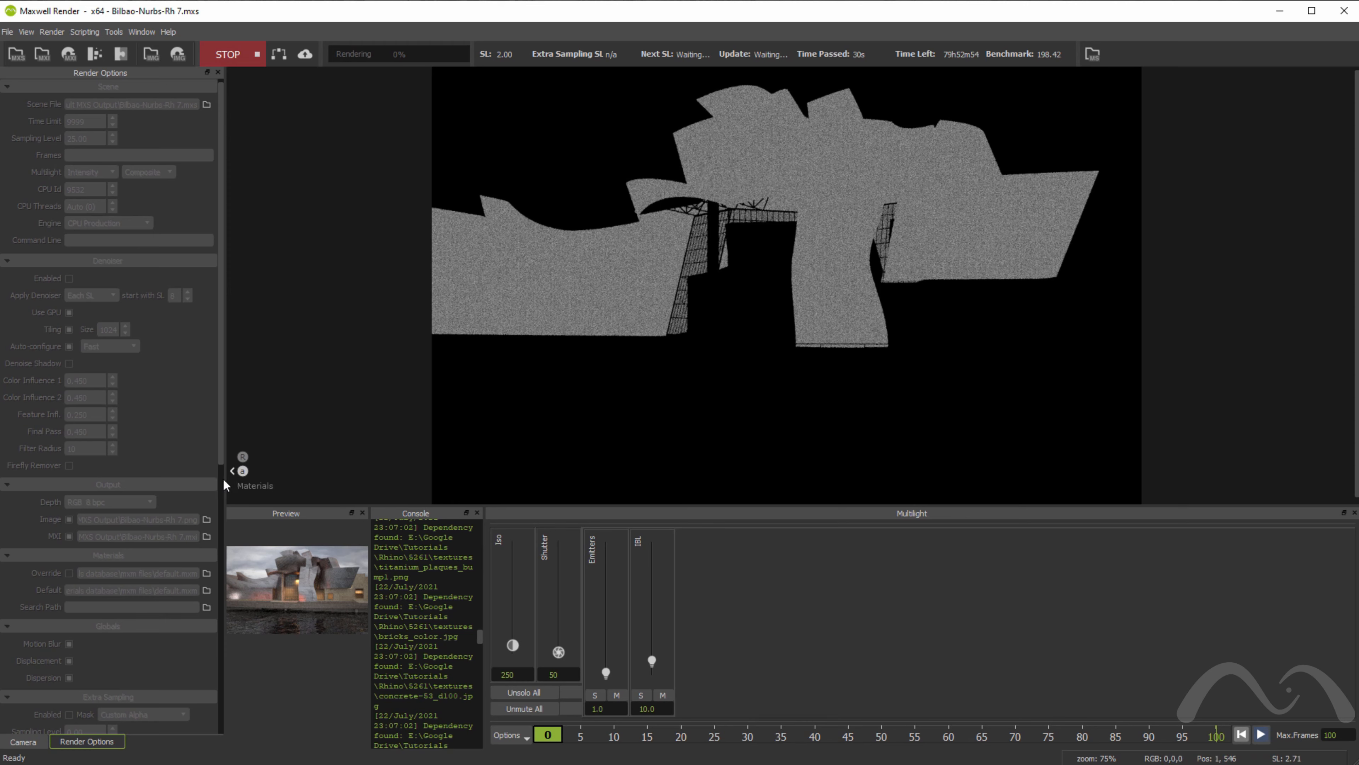
{"action": "left_click", "coordinate": [232, 471]}
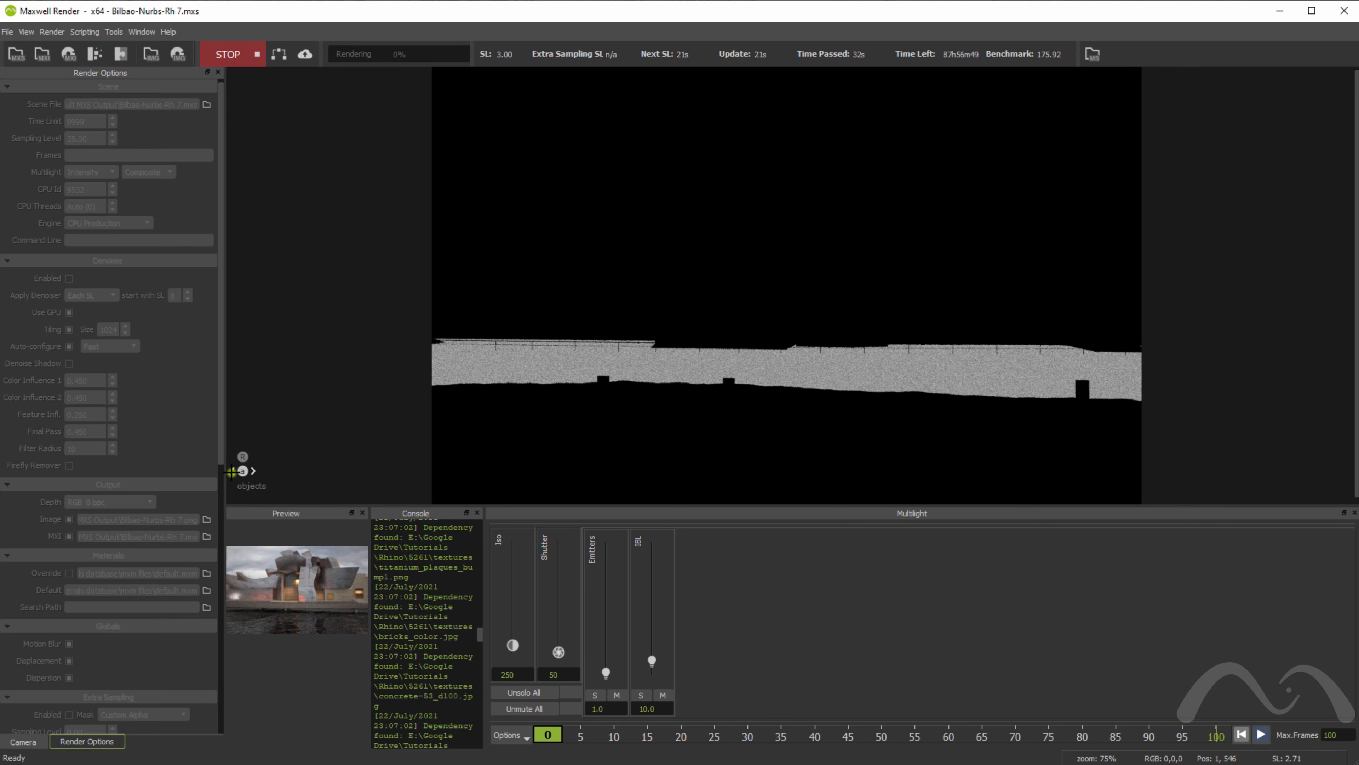
{"action": "left_click", "coordinate": [232, 471]}
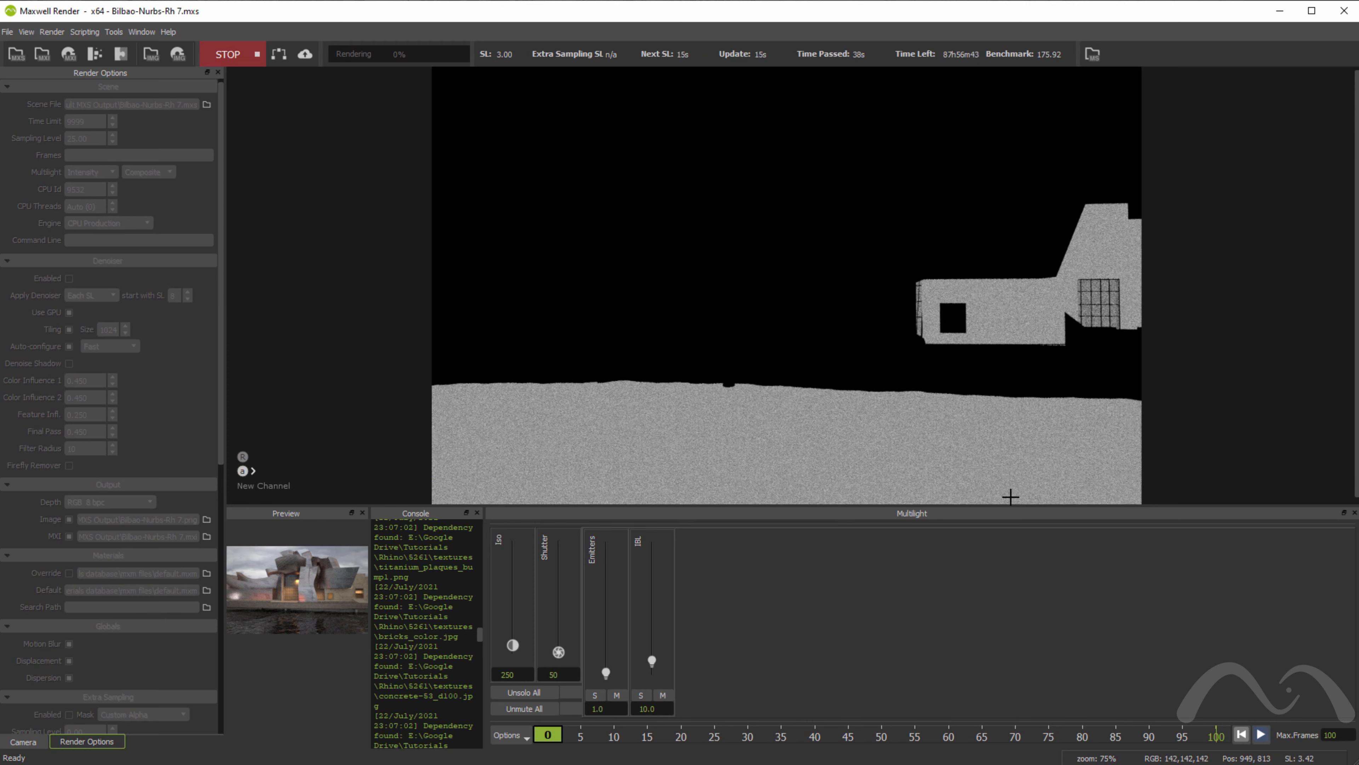
{"action": "left_click", "coordinate": [244, 456]}
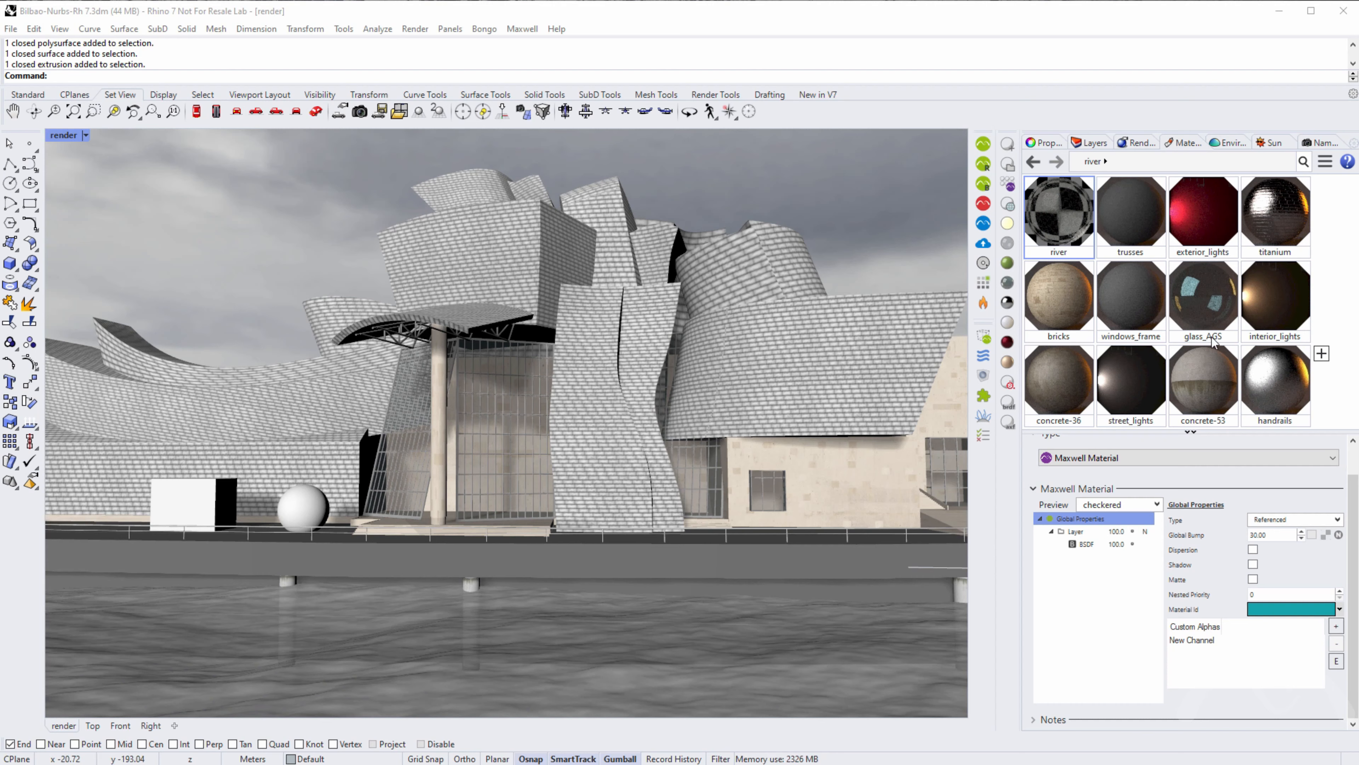
- Create a Custom Maxwell material and assign it to the sphere and the box in front of the museum
{"action": "left_click", "coordinate": [1006, 148]}
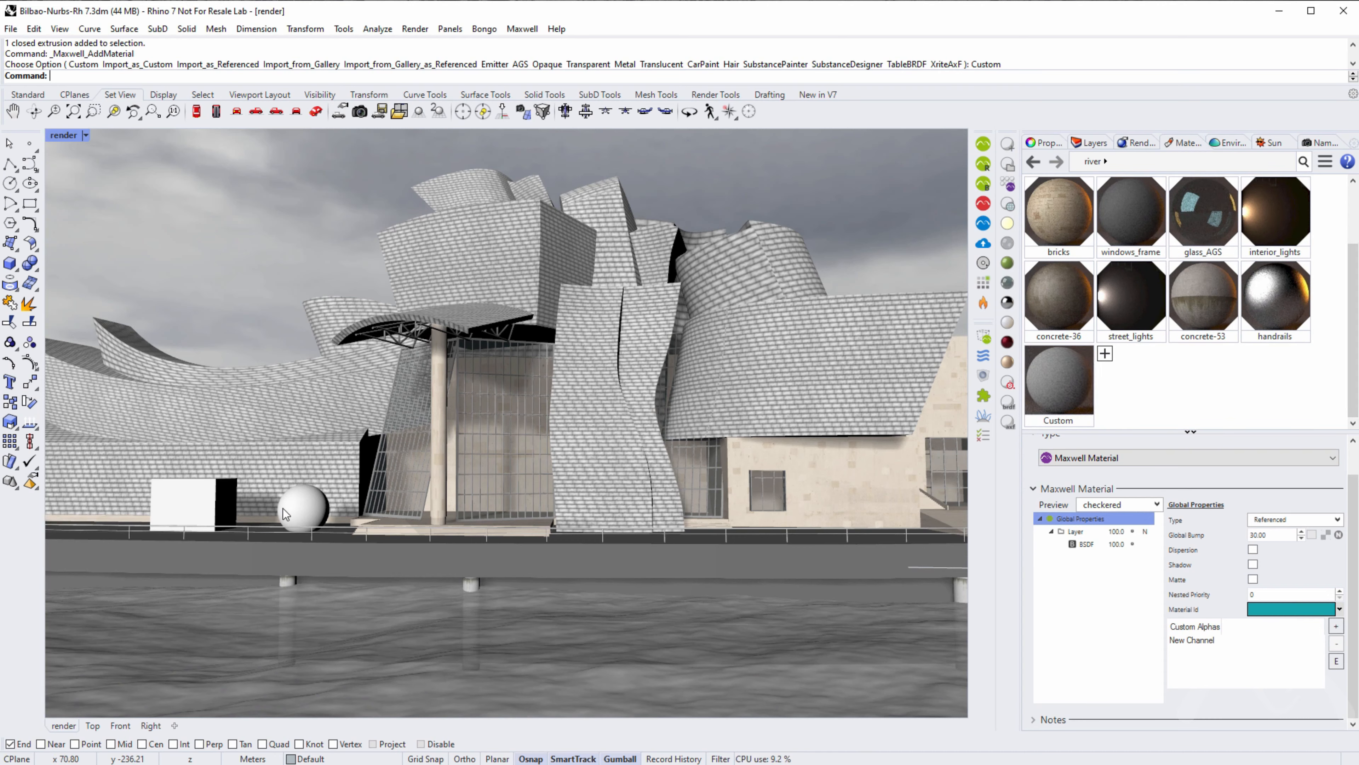
{"action": "left_click", "coordinate": [299, 514]}
{"action": "left_click", "coordinate": [196, 492], "text": "shift"}
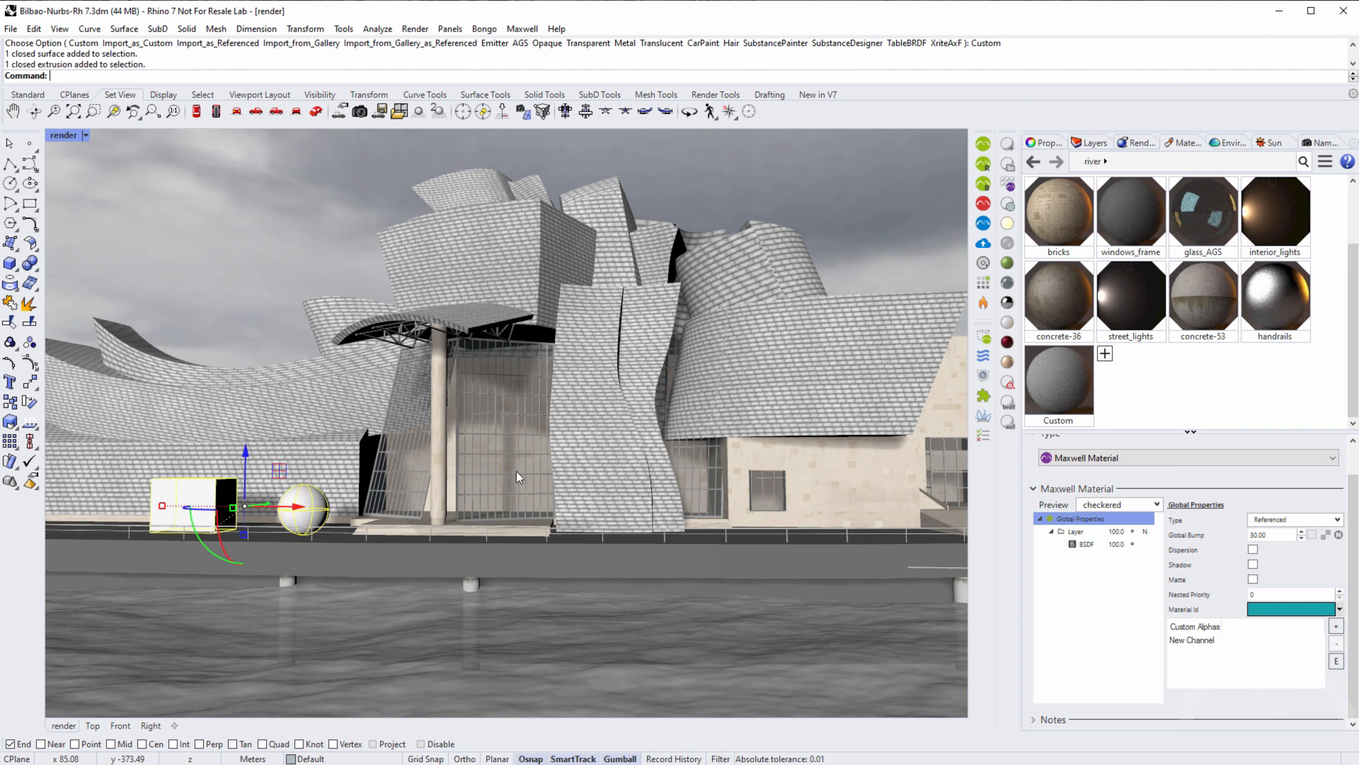
{"action": "left_click", "coordinate": [1069, 371]}
{"action": "right_click", "coordinate": [1071, 370]}
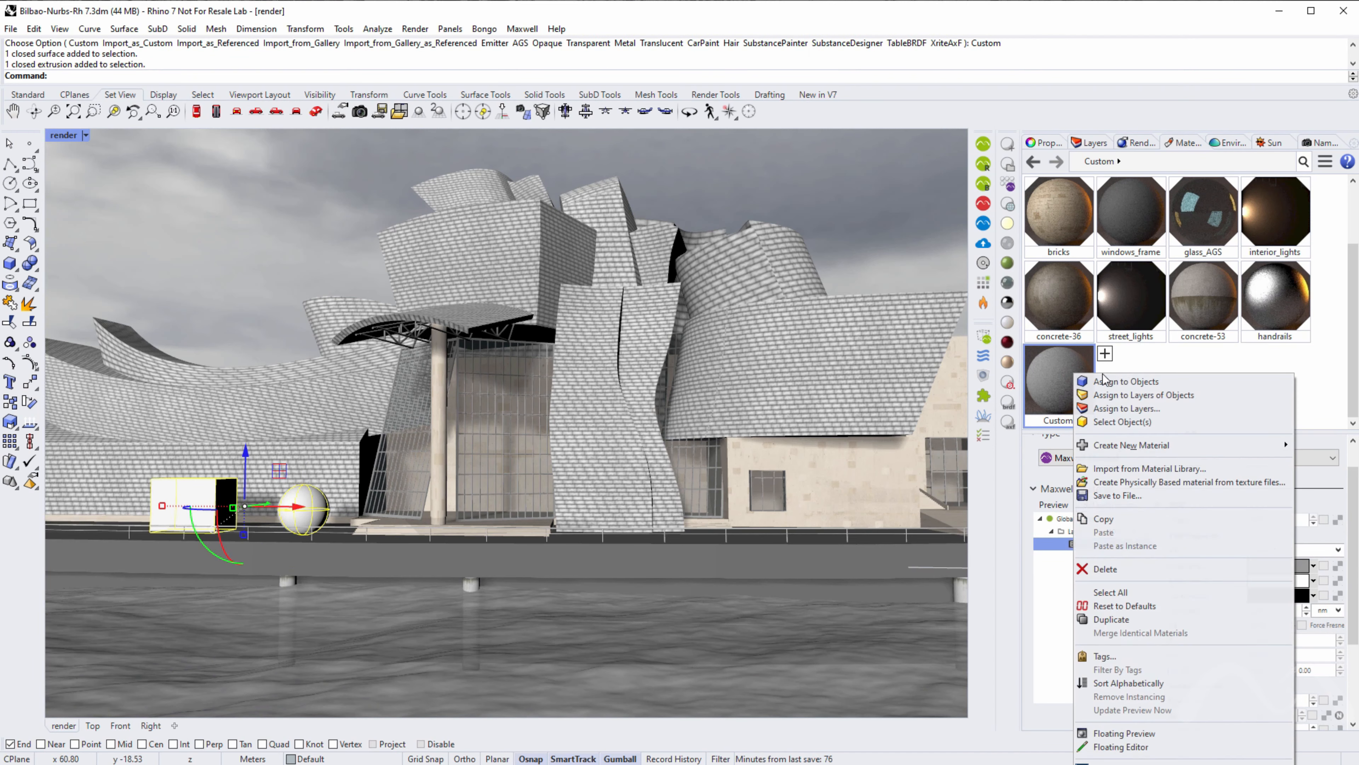
{"action": "left_click", "coordinate": [1117, 383]}
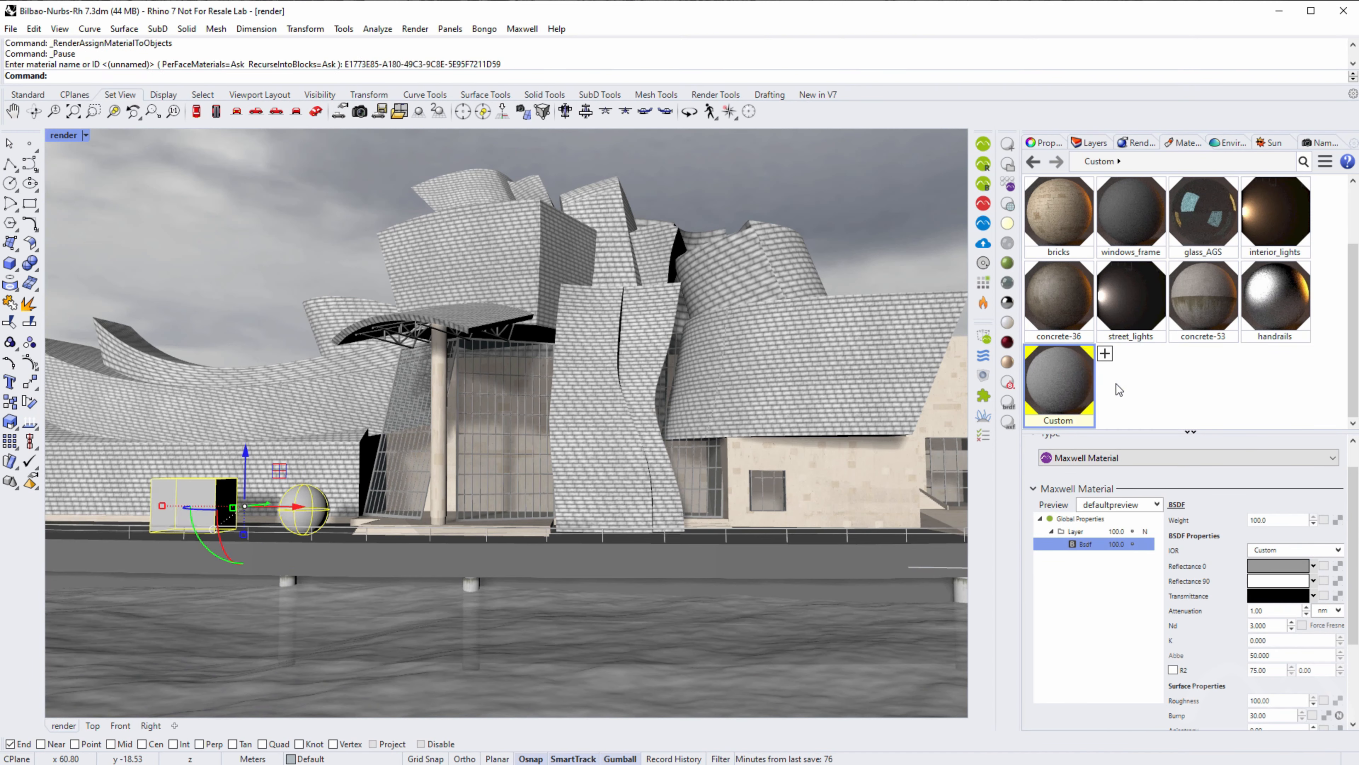
- Set the Custom material's layer opacity to 50
{"action": "left_click", "coordinate": [1076, 531]}
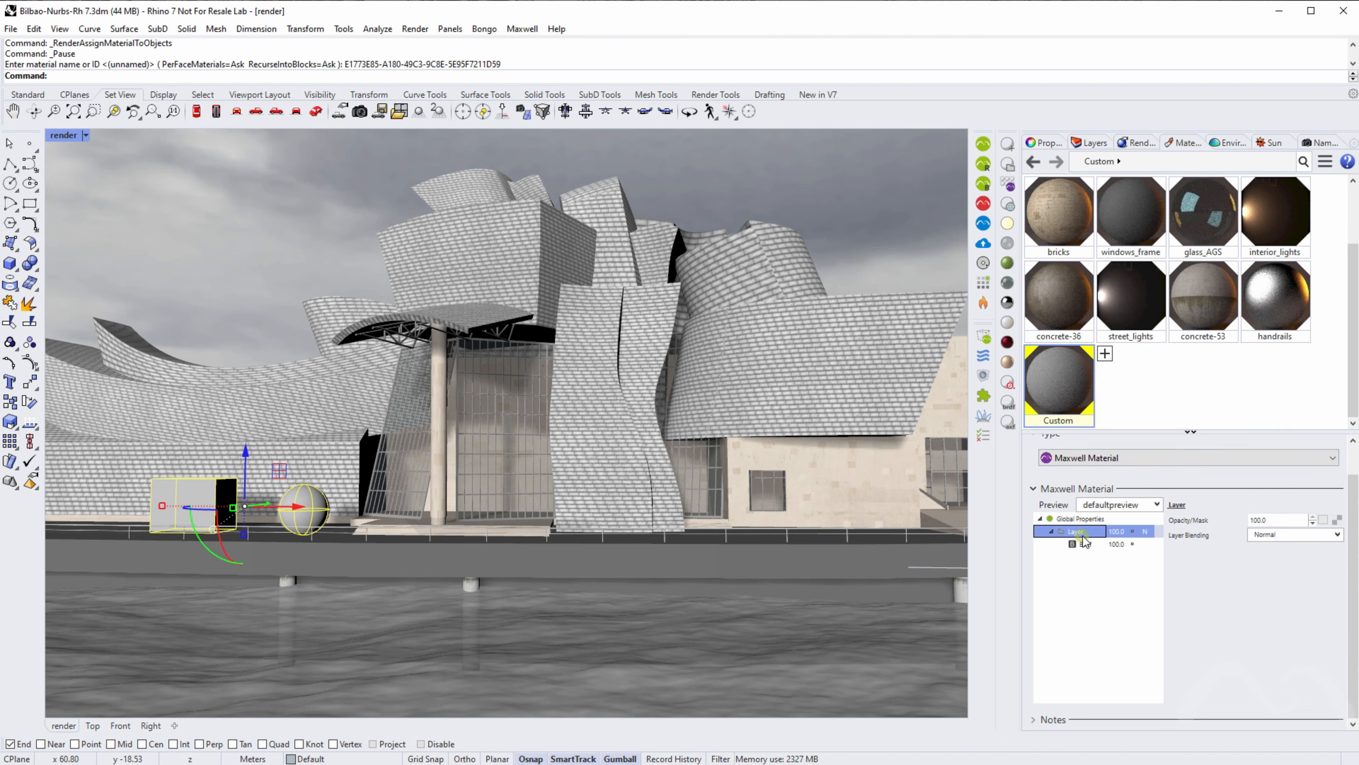
{"action": "left_click", "coordinate": [1302, 522]}
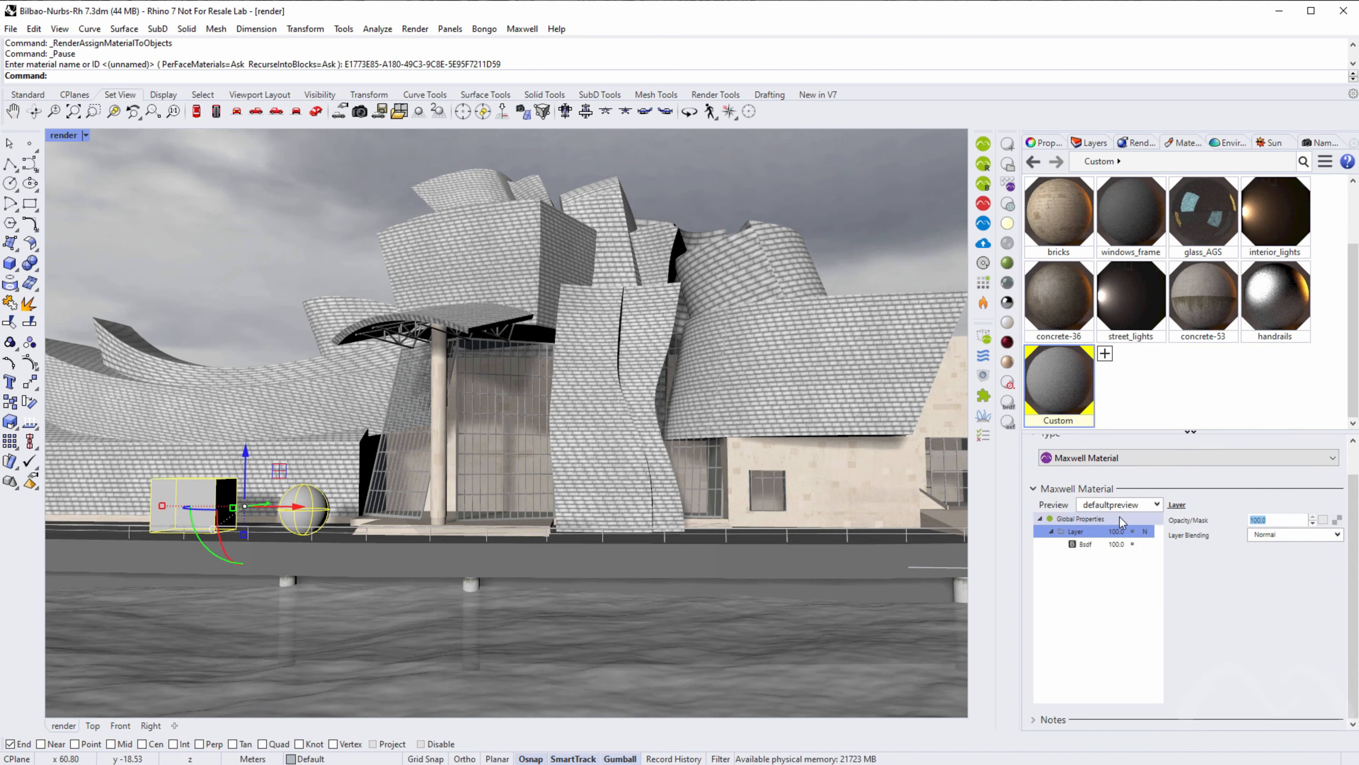
{"action": "key", "text": "Return"}
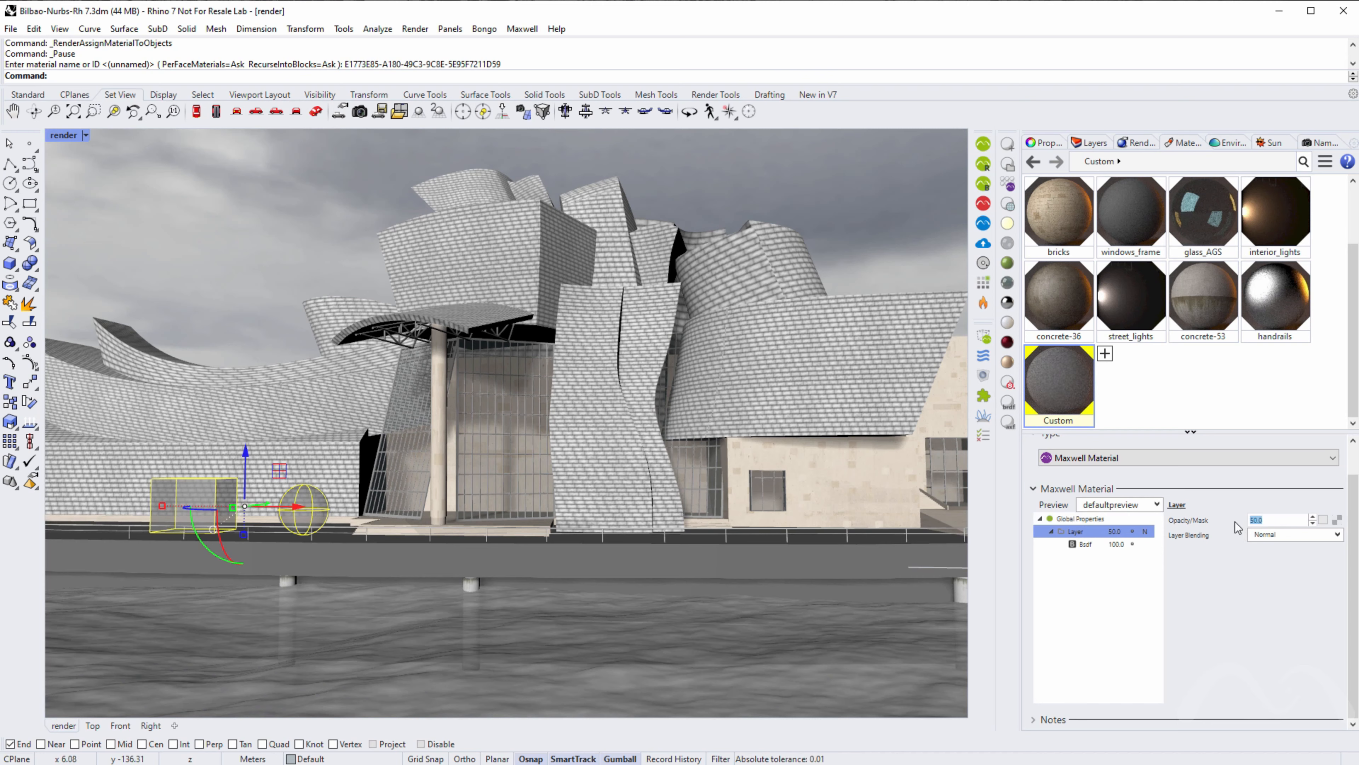
- Set the Custom material's layer opacity to 100 and its BSDF transmittance to the near-white colour #FAFAFA
{"action": "key", "text": "Return"}
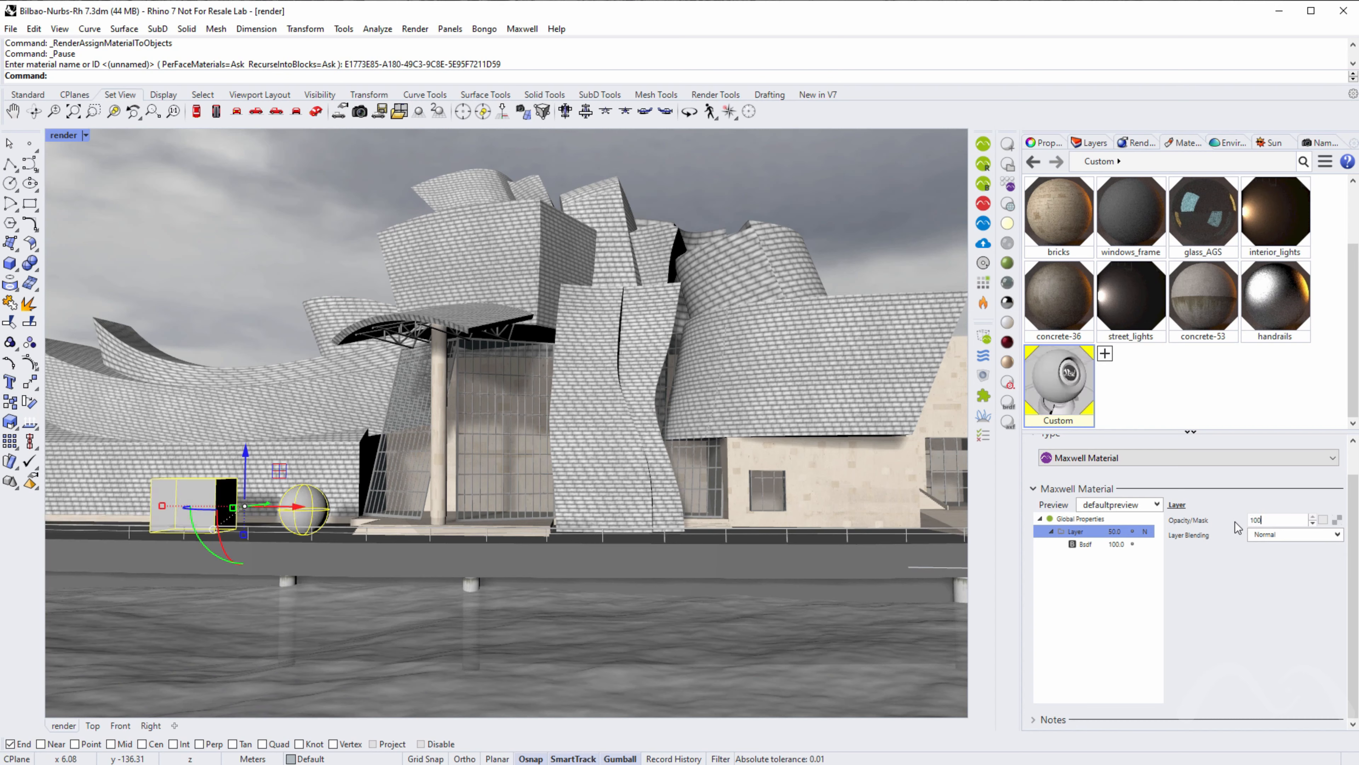
{"action": "left_click", "coordinate": [1095, 543]}
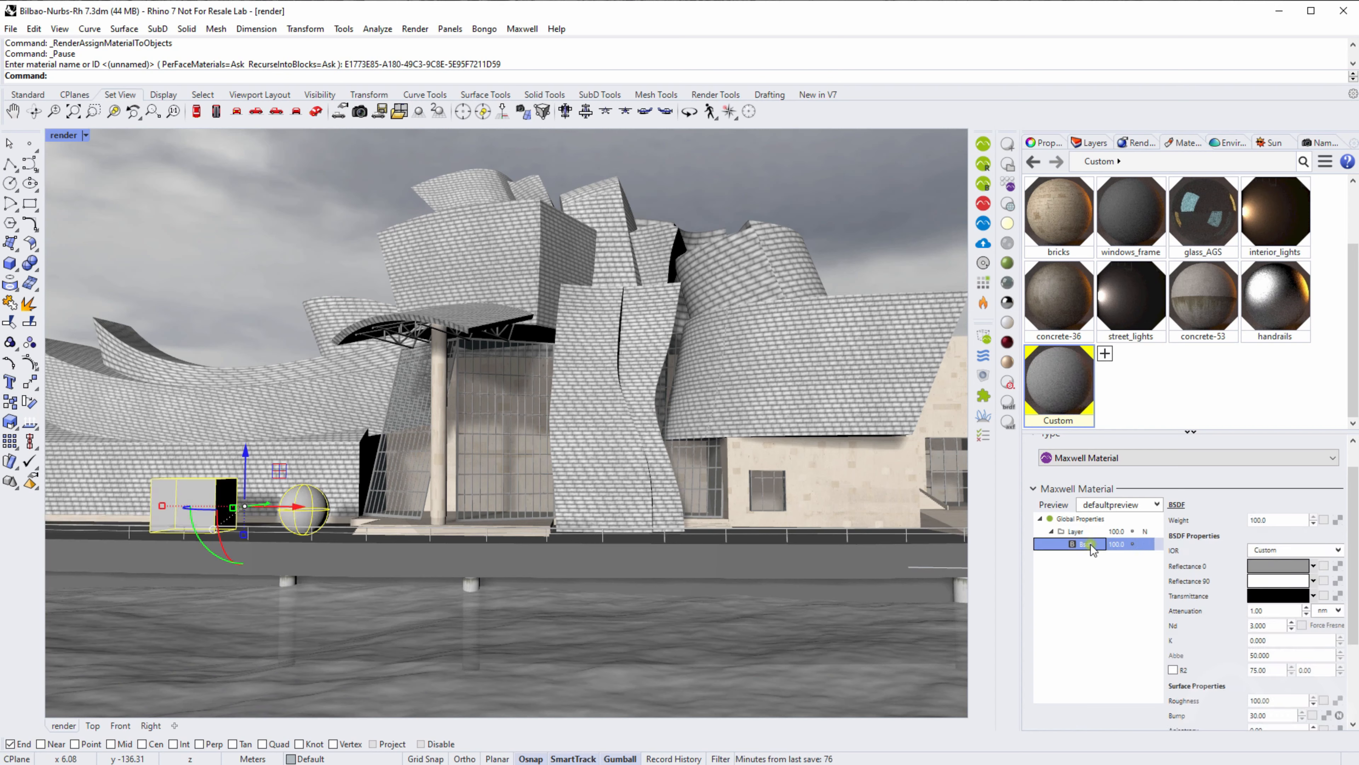
{"action": "left_click", "coordinate": [1264, 596]}
{"action": "left_click", "coordinate": [783, 576]}
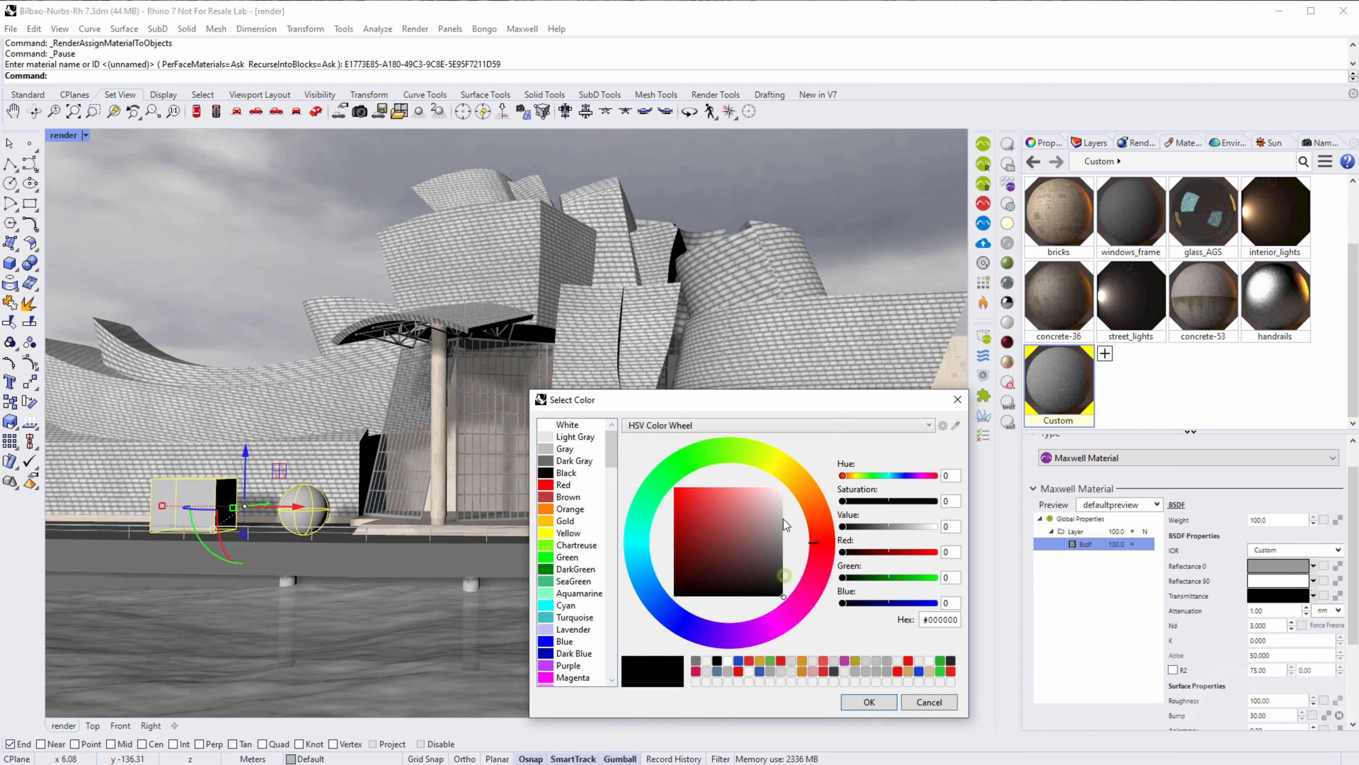
{"action": "left_click", "coordinate": [780, 511]}
{"action": "left_click", "coordinate": [775, 578]}
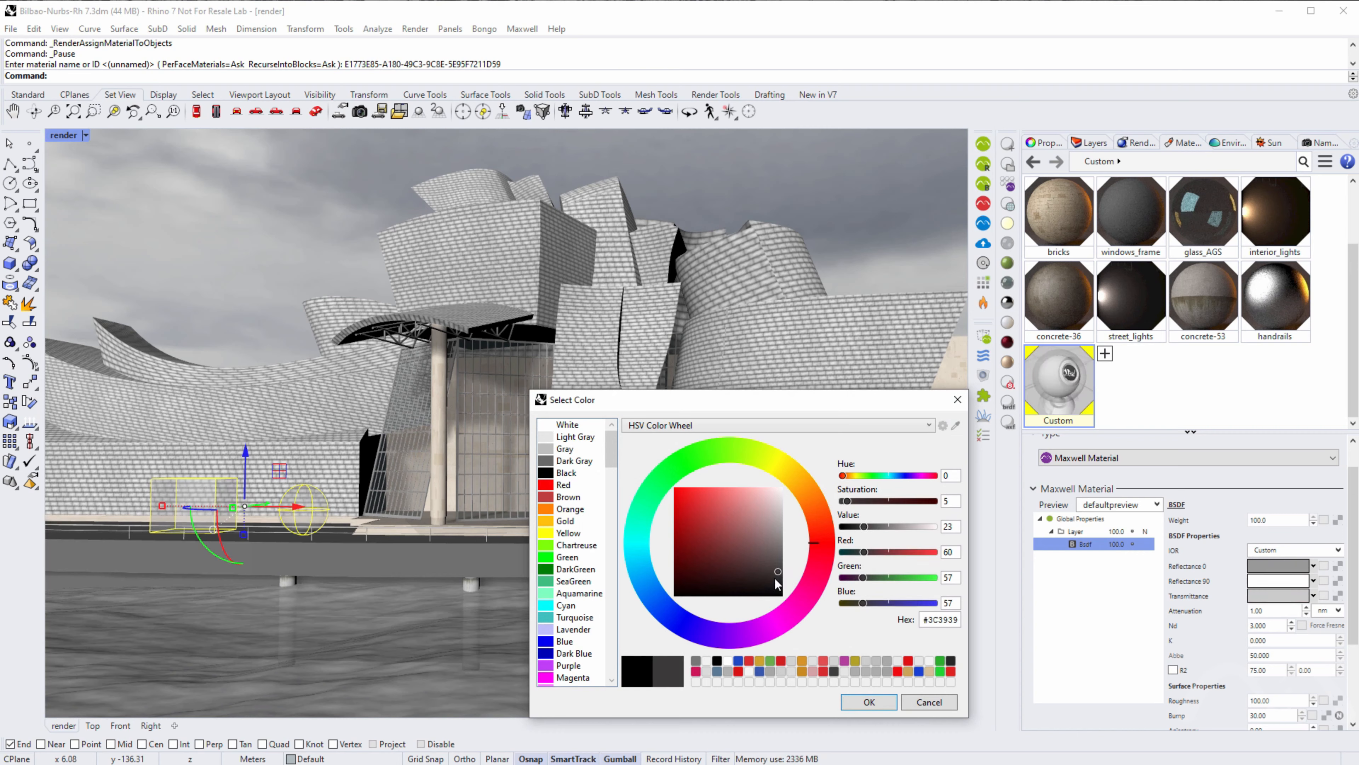
{"action": "mouse_move", "coordinate": [772, 575]}
{"action": "left_mouse_down"}
{"action": "mouse_move", "coordinate": [788, 490]}
{"action": "mouse_move", "coordinate": [775, 485]}
{"action": "left_mouse_up"}
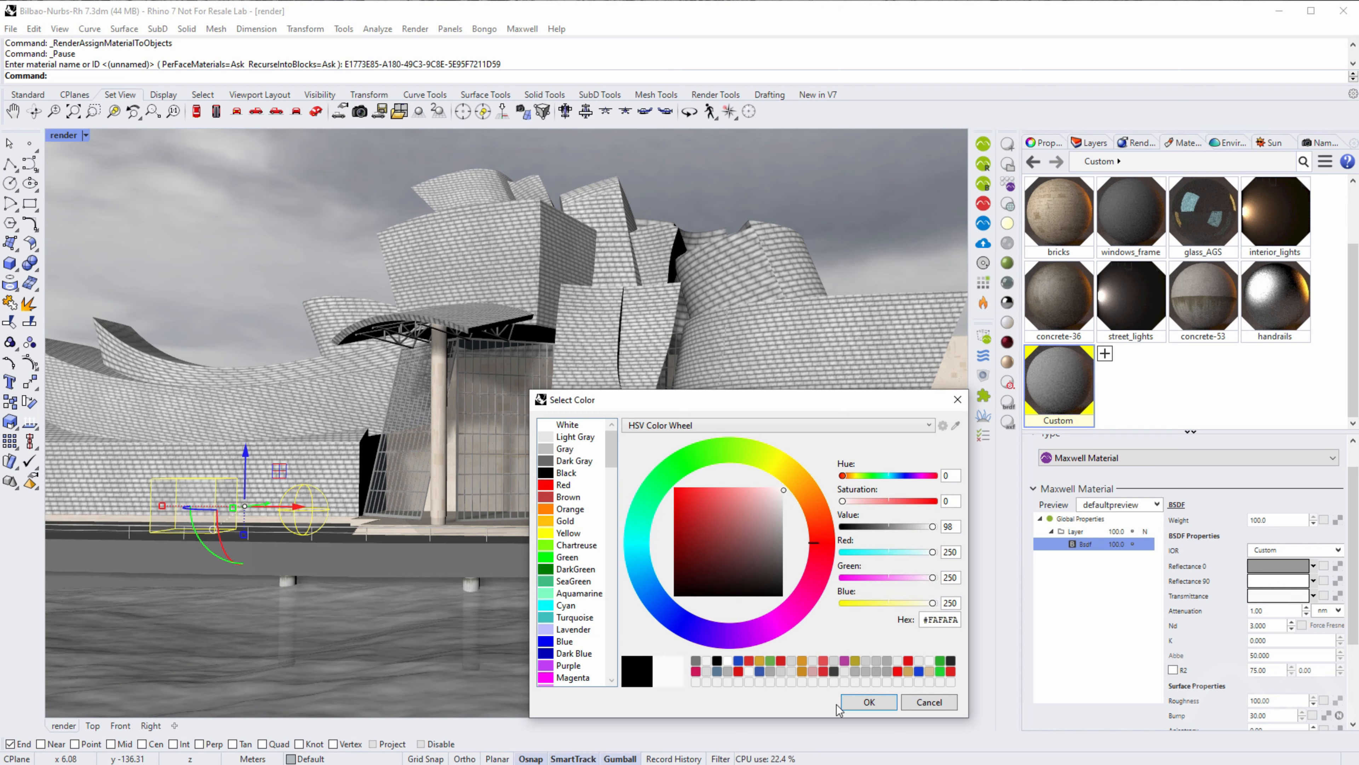
{"action": "left_click", "coordinate": [870, 703]}
- Select the sphere in front of the museum and examine the transparency of the sphere and box up close in the viewport
{"action": "left_click", "coordinate": [315, 588]}
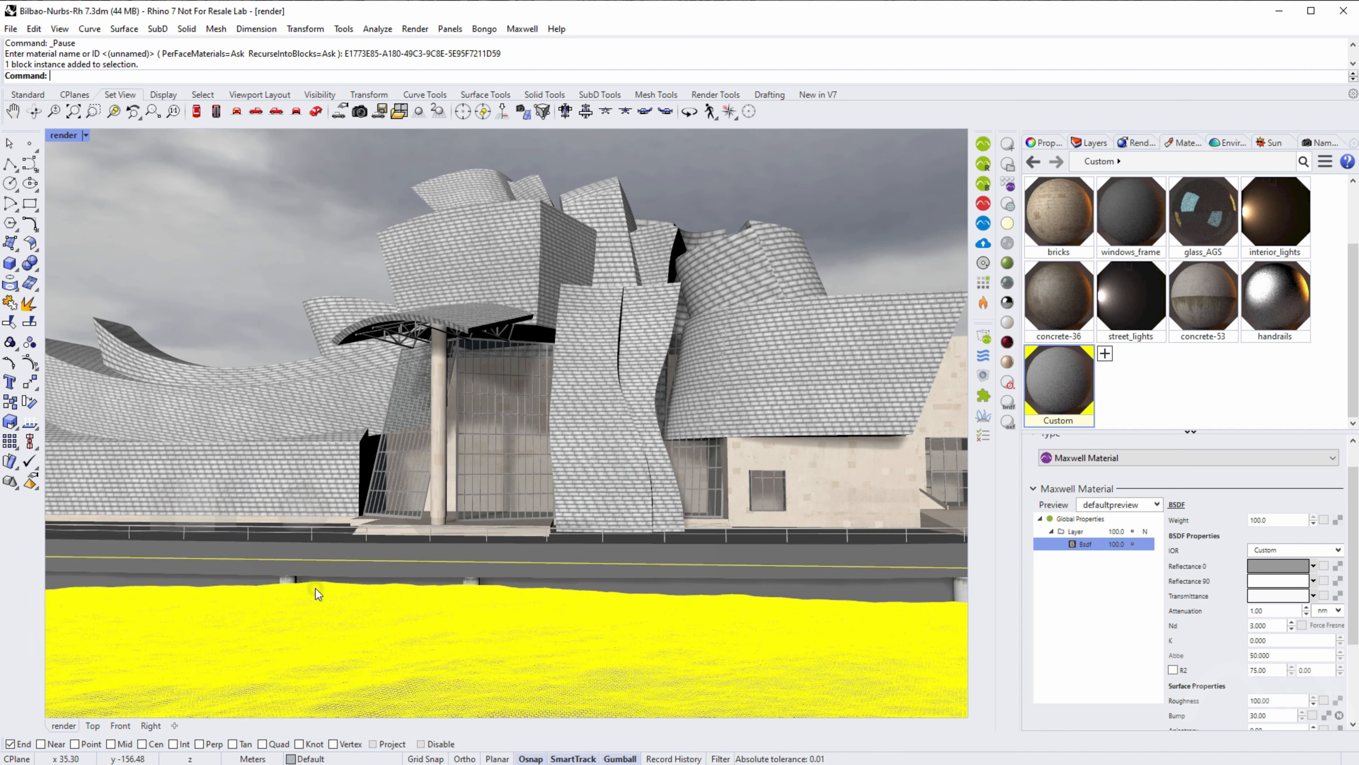
{"action": "left_click", "coordinate": [297, 508]}
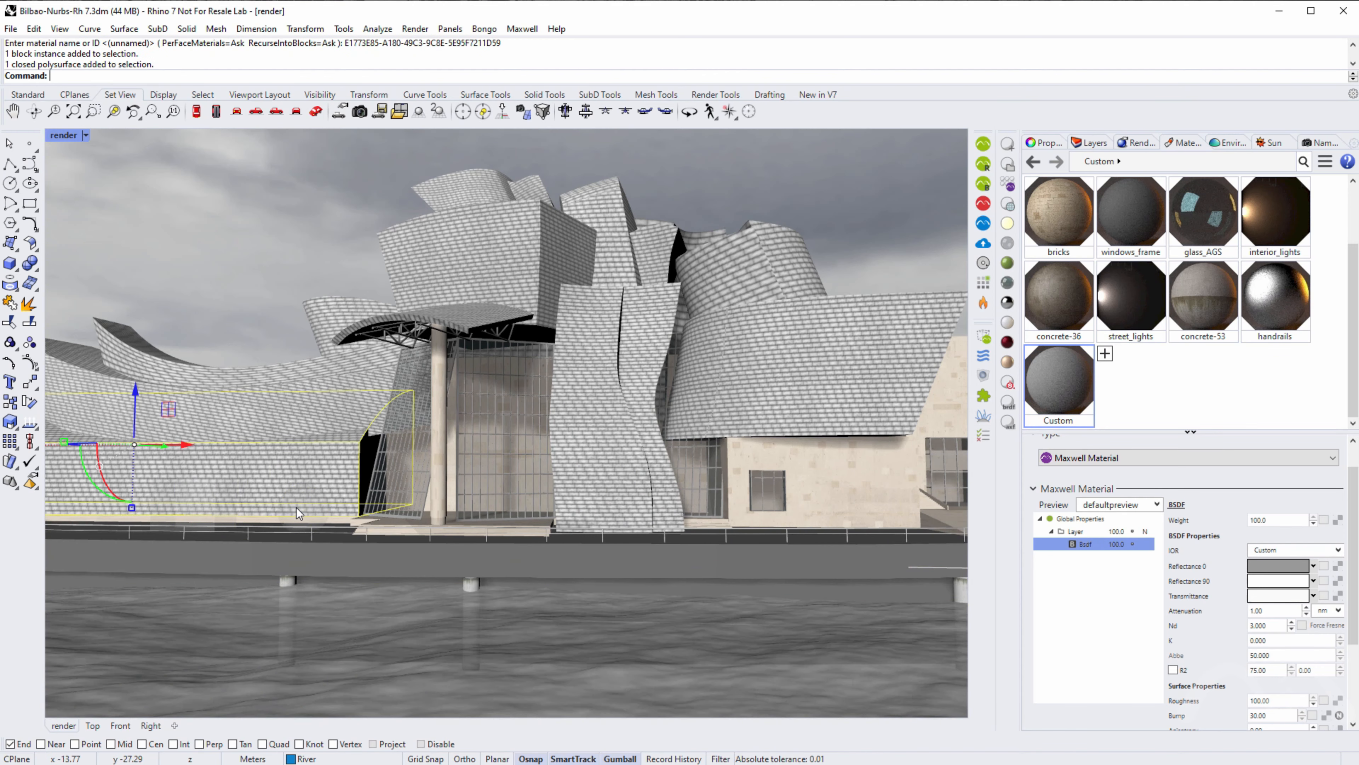
{"action": "left_click", "coordinate": [316, 501]}
{"action": "left_click", "coordinate": [324, 510]}
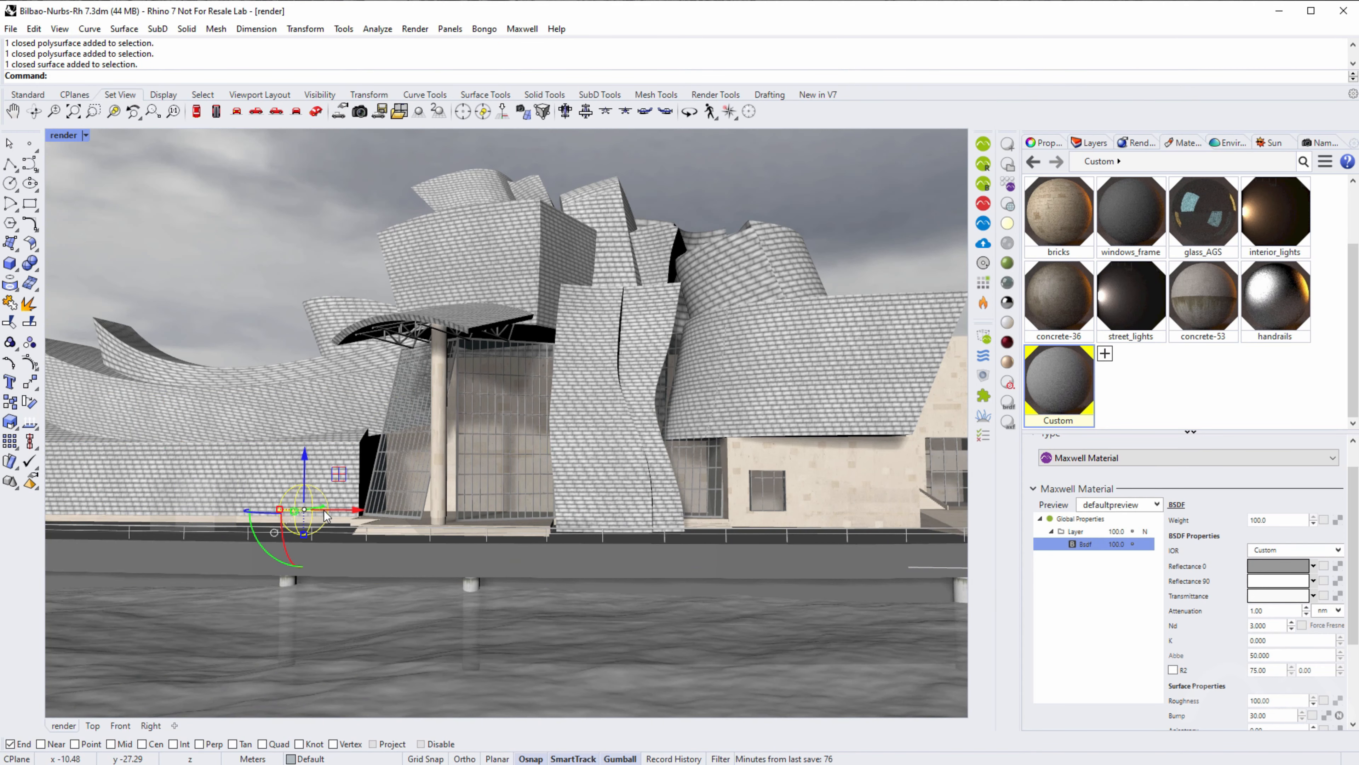
{"action": "right_click_drag", "start_coordinate": [323, 582], "coordinate": [429, 587]}
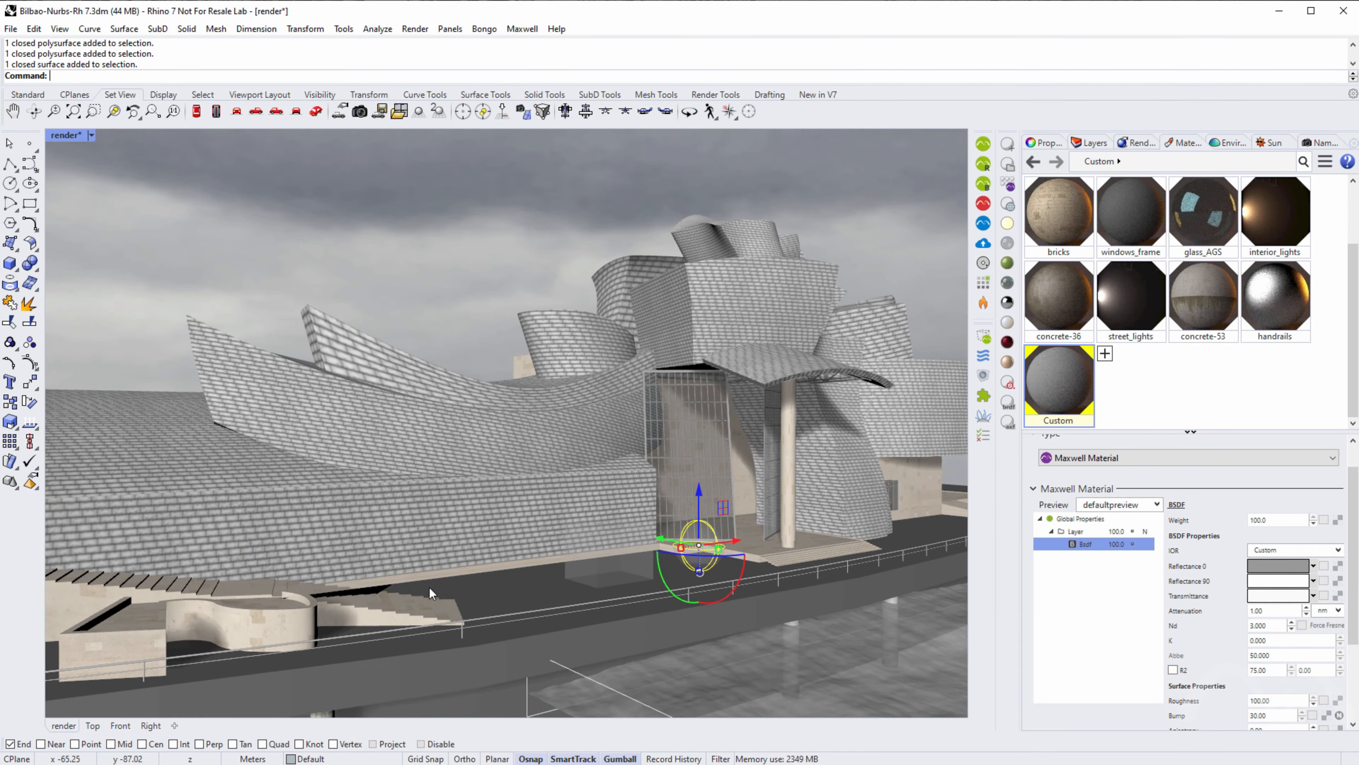
{"action": "scroll", "coordinate": [653, 574], "scroll_direction": "up", "scroll_amount": 5}
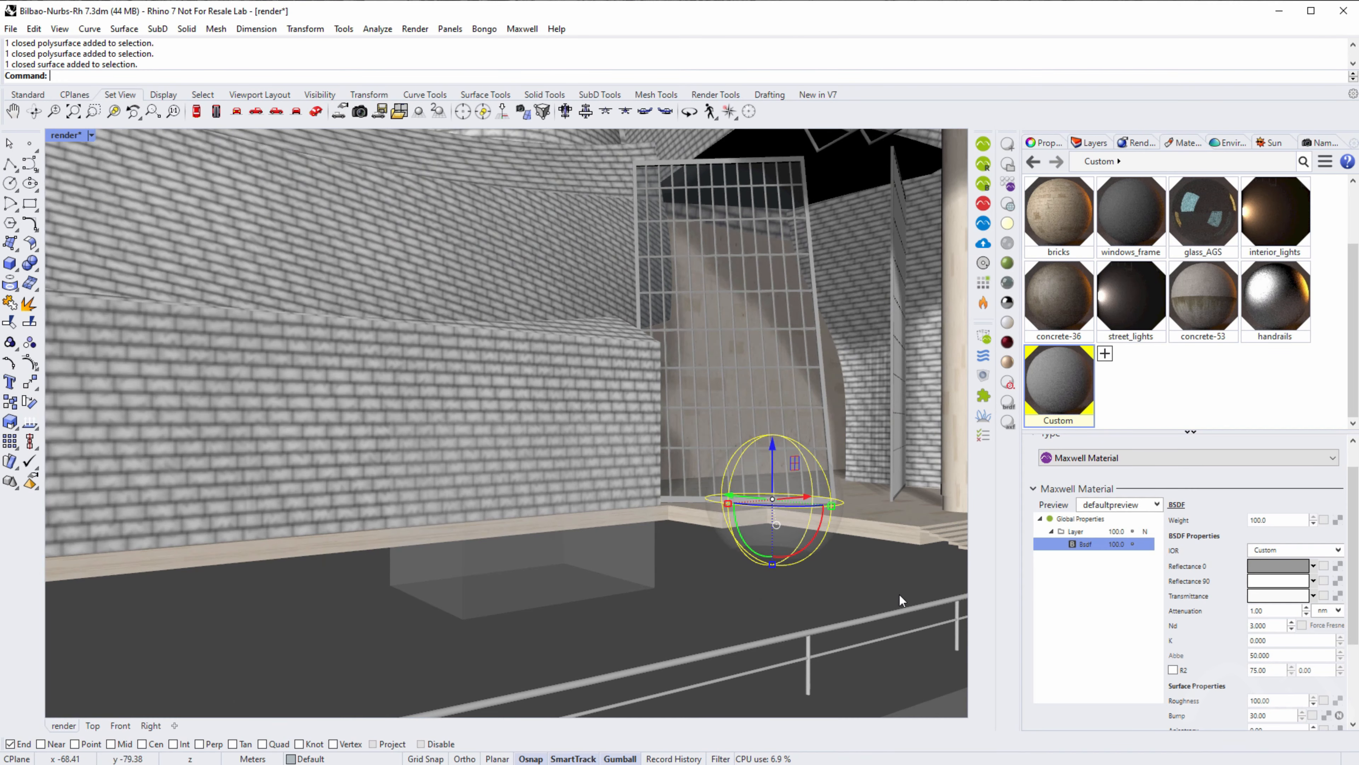
{"action": "right_click_drag", "start_coordinate": [799, 582], "coordinate": [786, 581]}
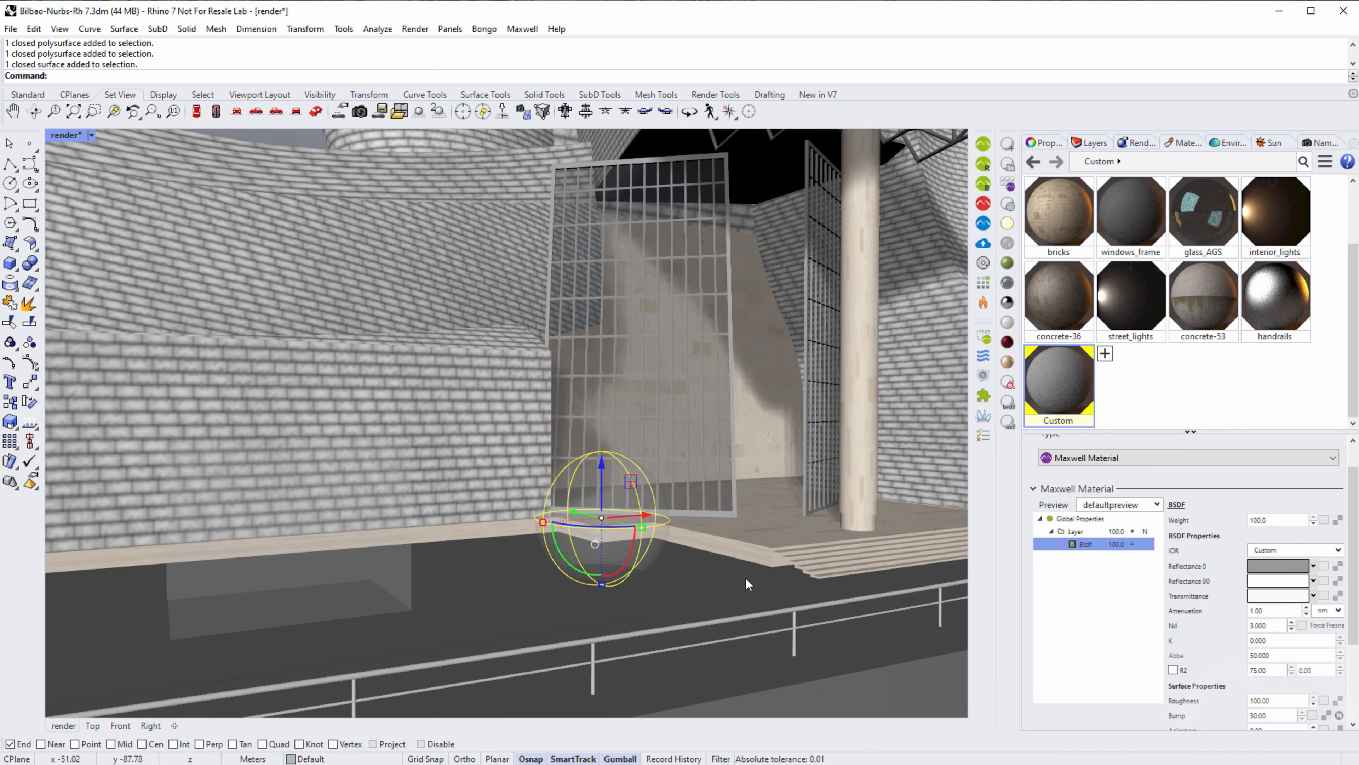
{"action": "scroll", "coordinate": [745, 578], "scroll_direction": "down", "scroll_amount": 5}
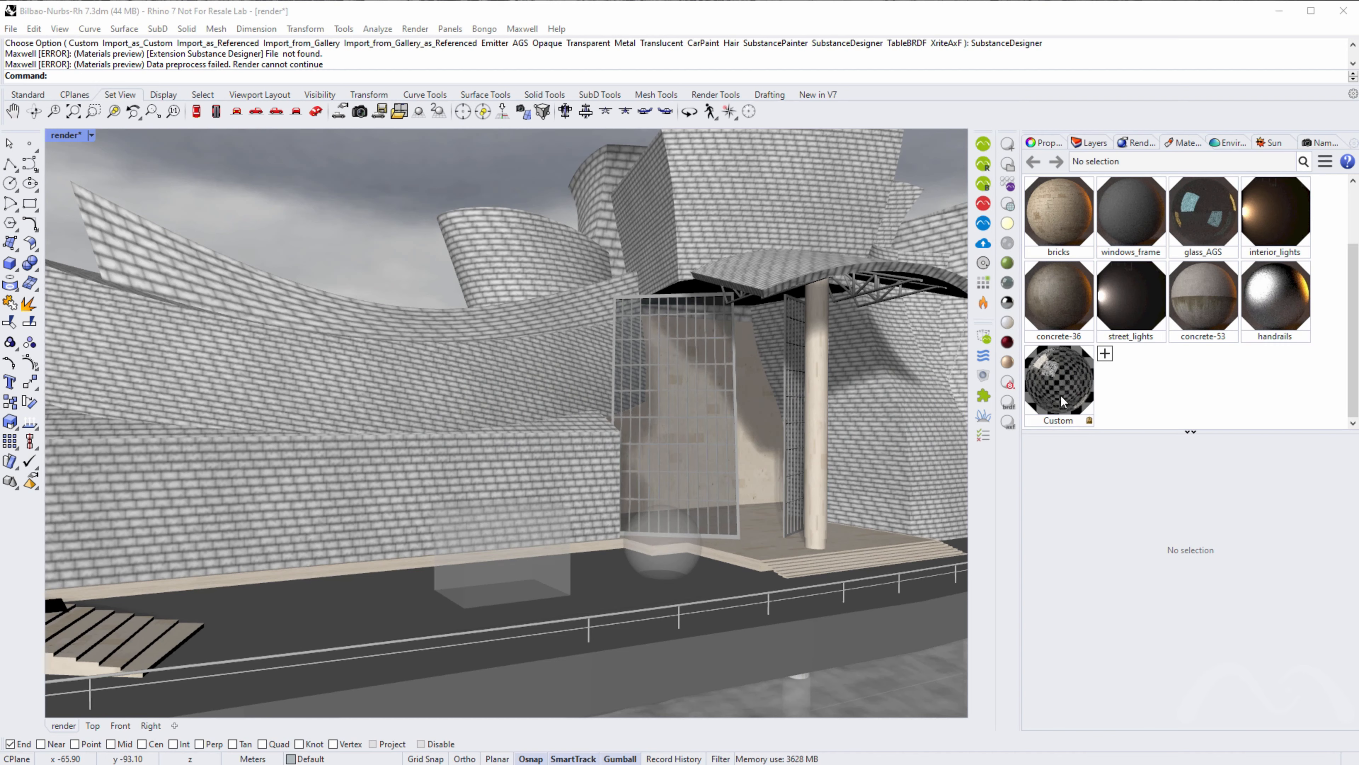
- Create a Substance Painter material and a Substance Designer material
{"action": "left_click", "coordinate": [1008, 382]}
{"action": "left_click", "coordinate": [1008, 383]}
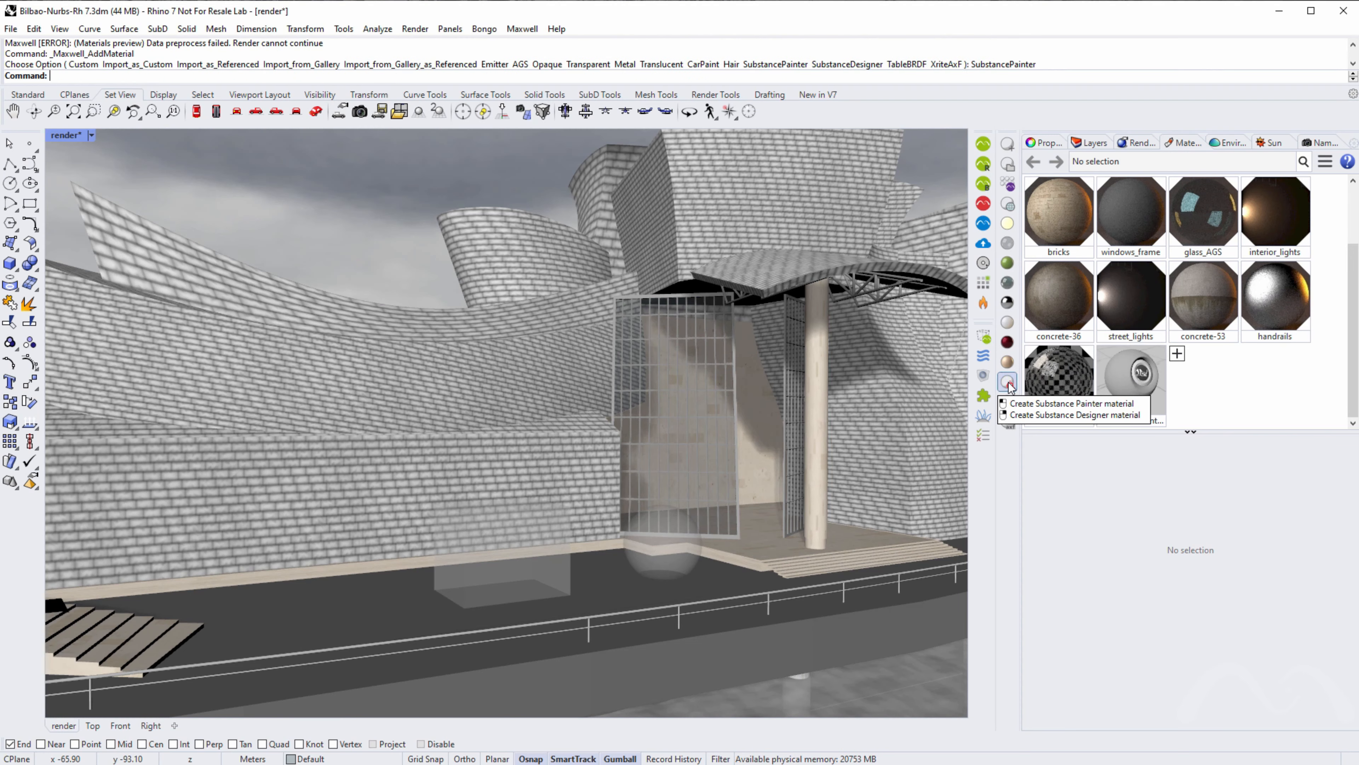
{"action": "right_click", "coordinate": [1008, 383]}
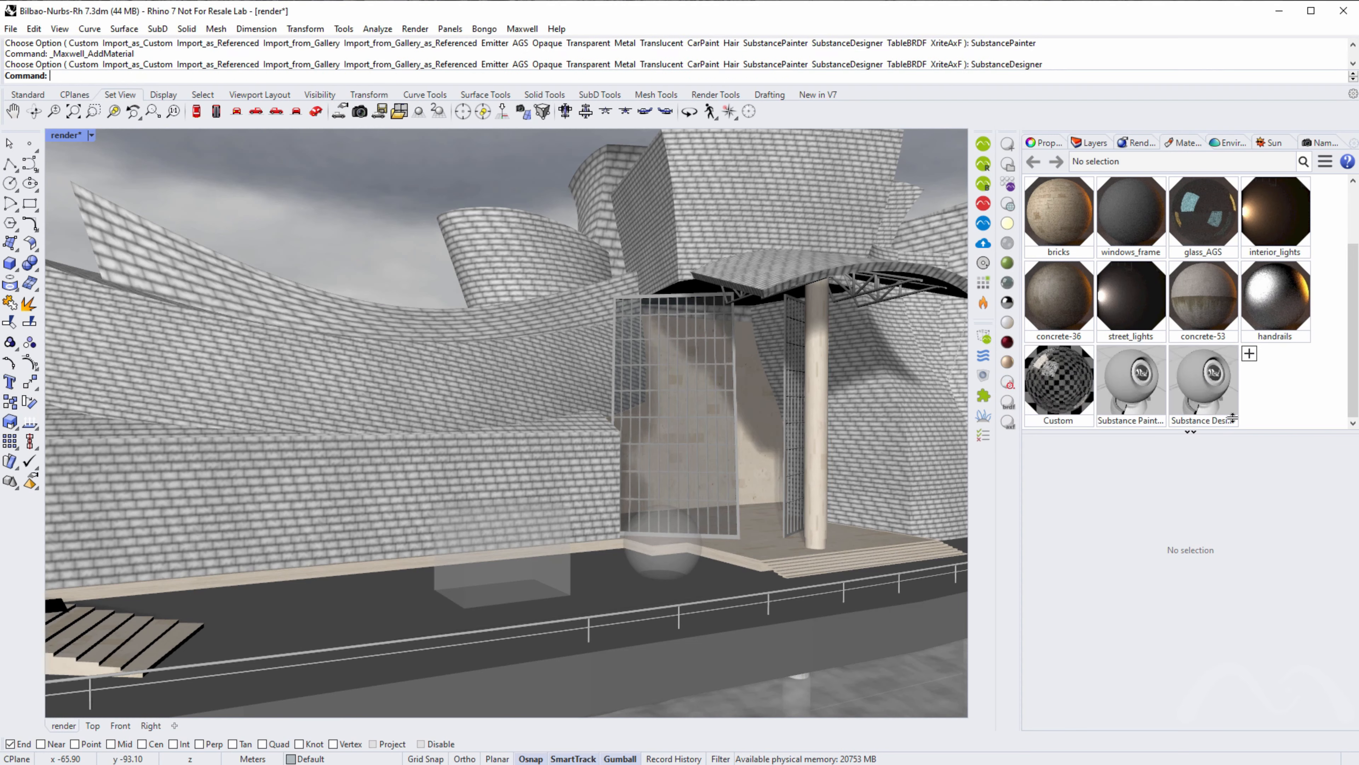
- Load the texture Substance Designer_BaseColor.png from the Substance Designer_textures folder into the Substance Painter material
{"action": "left_click", "coordinate": [1139, 409]}
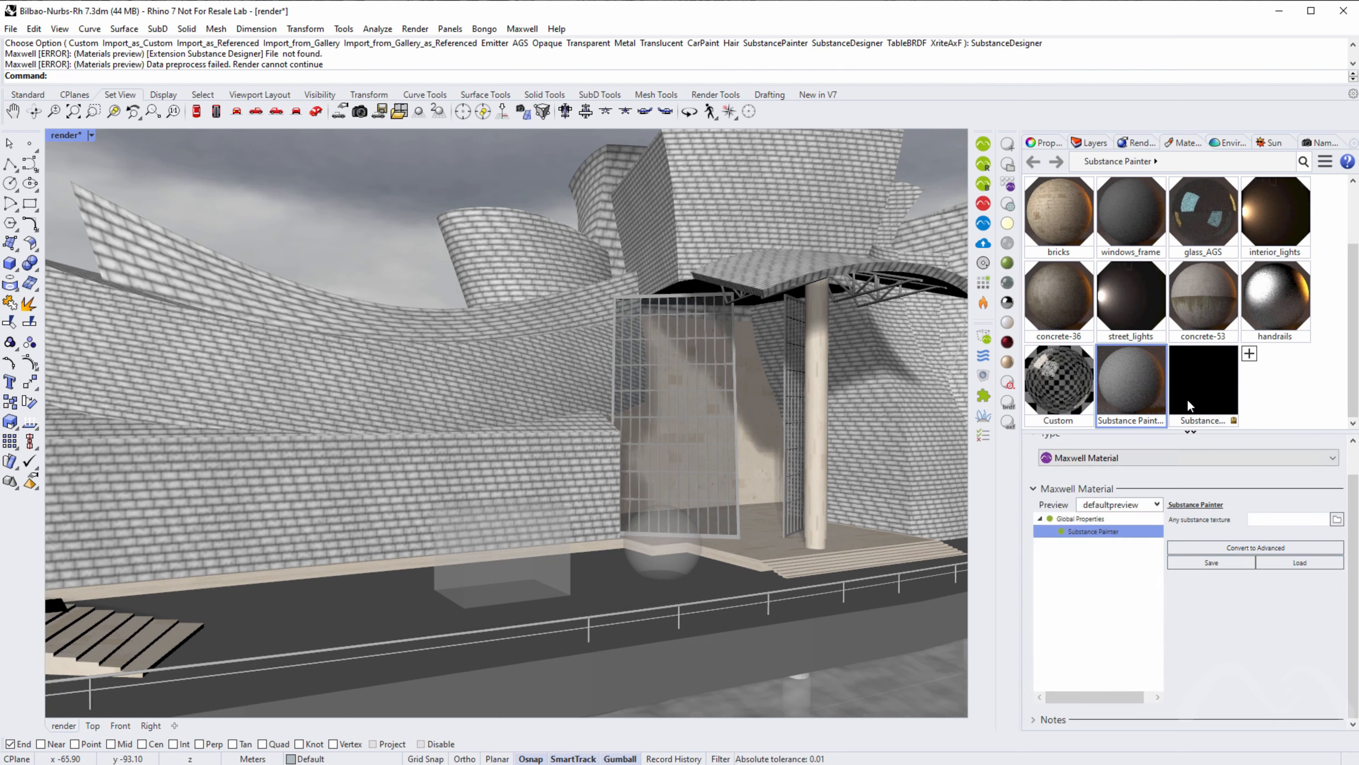
{"action": "left_click", "coordinate": [1337, 519]}
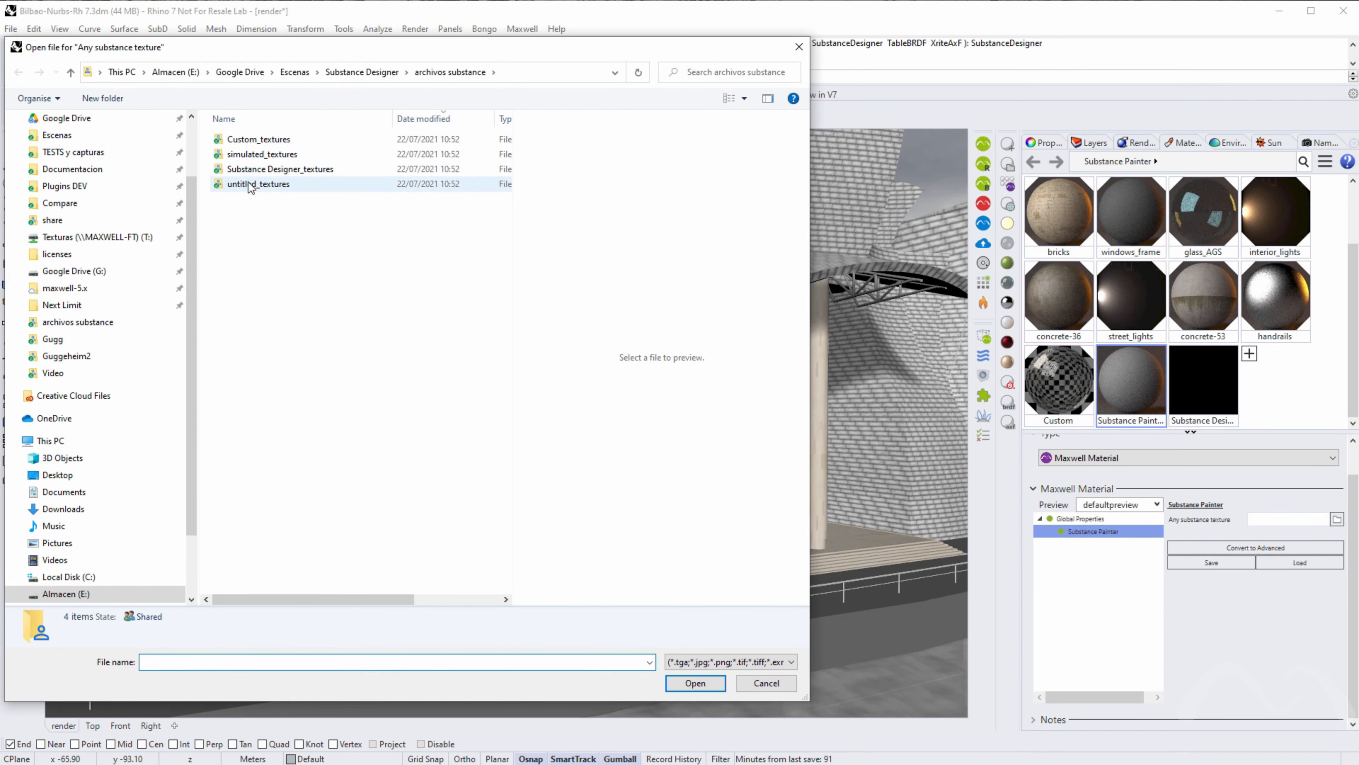
{"action": "double_click", "coordinate": [249, 176]}
{"action": "left_click", "coordinate": [321, 155]}
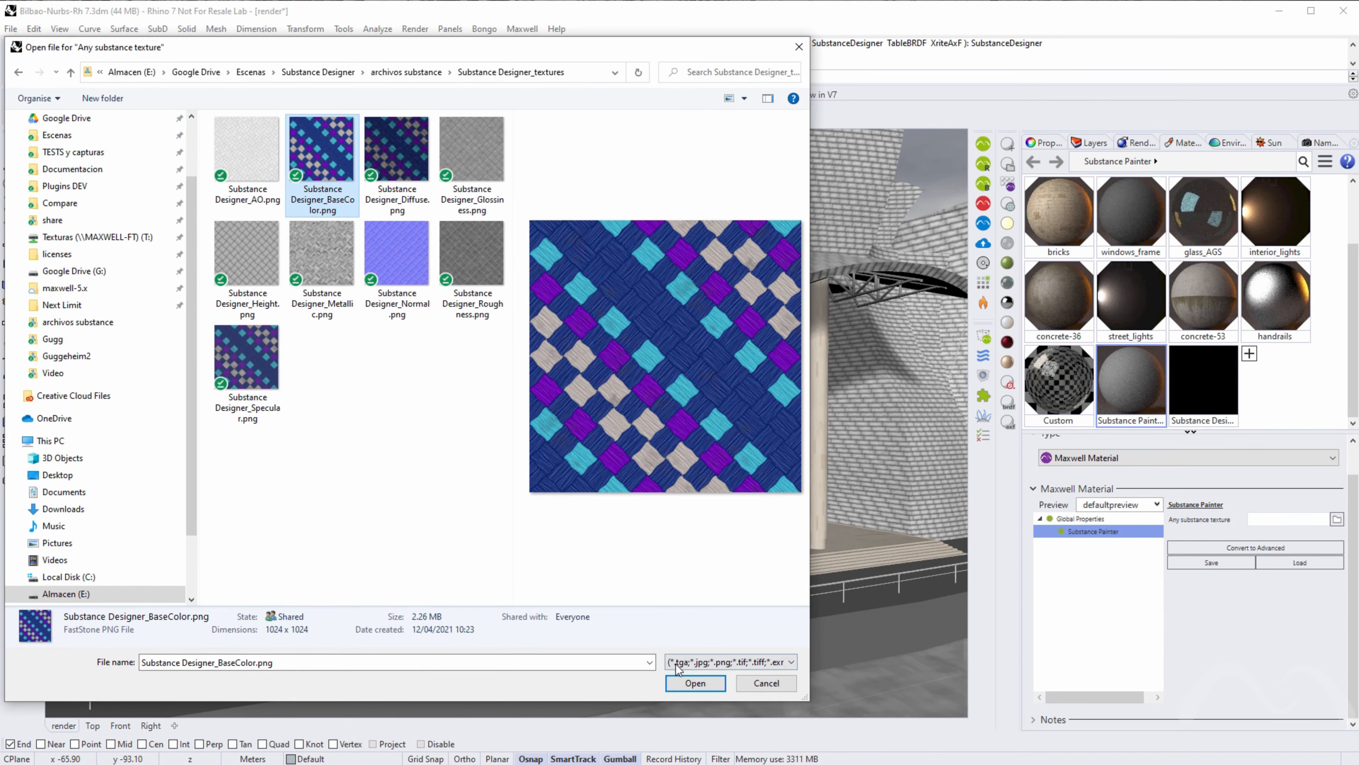
{"action": "left_click", "coordinate": [688, 685]}
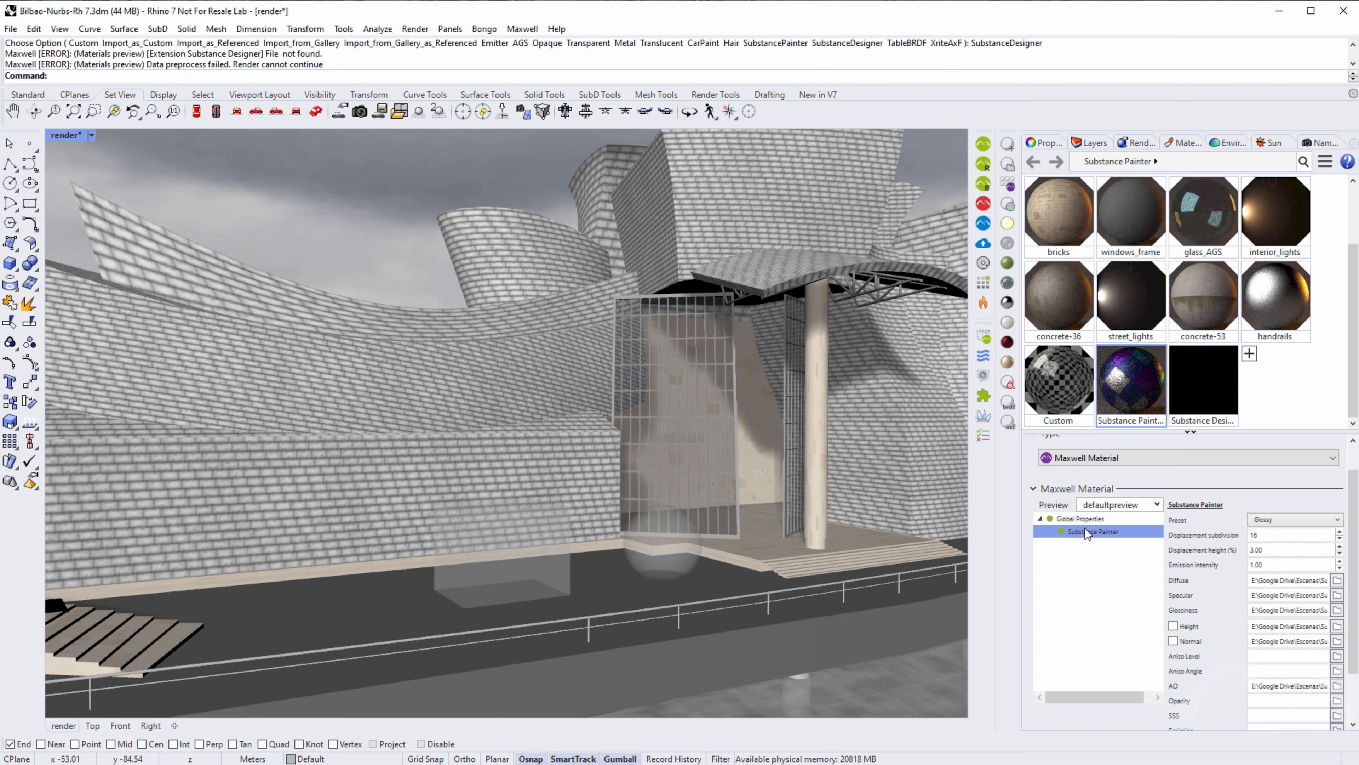
- Open a floating preview of the Substance Painter material, place it over the viewport and enlarge it
{"action": "right_click", "coordinate": [1129, 373]}
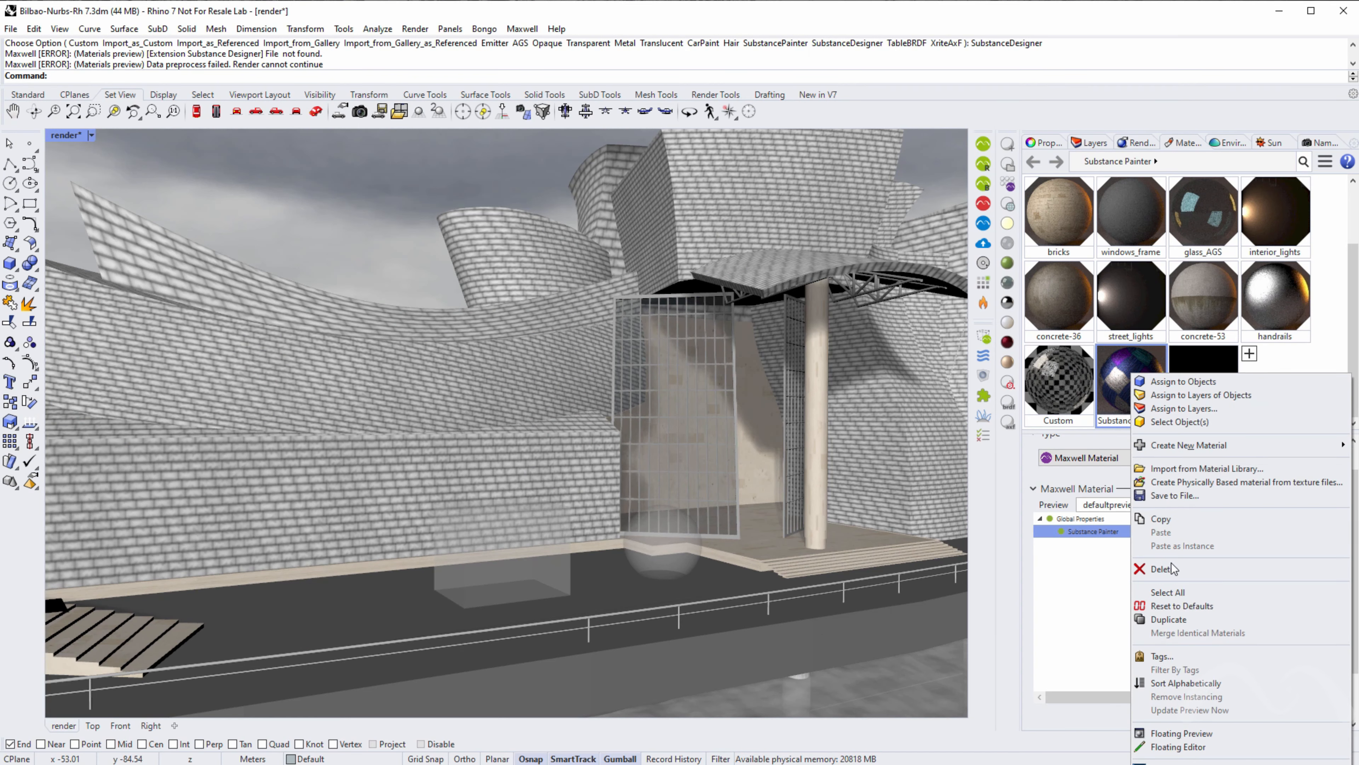
{"action": "left_click", "coordinate": [1192, 733]}
{"action": "left_click_drag", "start_coordinate": [1194, 742], "coordinate": [640, 238]}
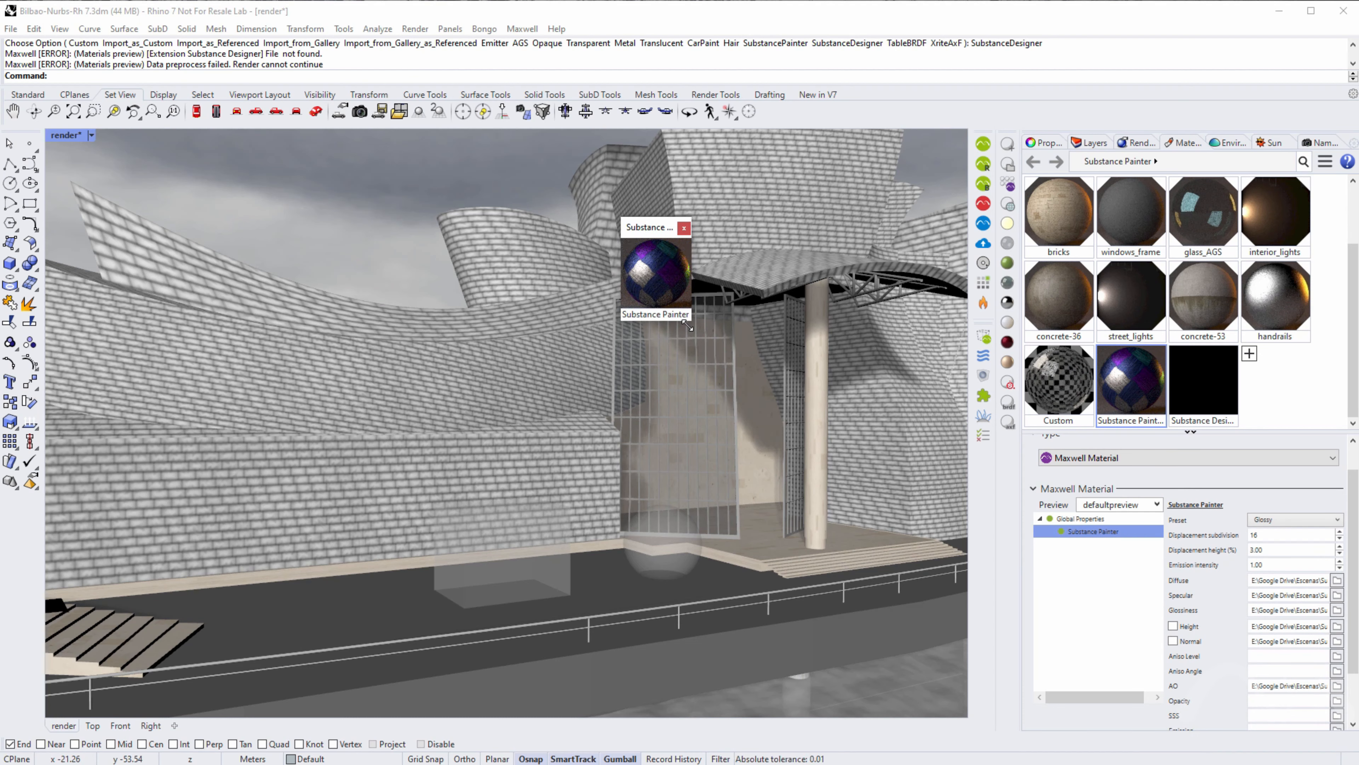
{"action": "left_click_drag", "start_coordinate": [690, 321], "coordinate": [788, 437]}
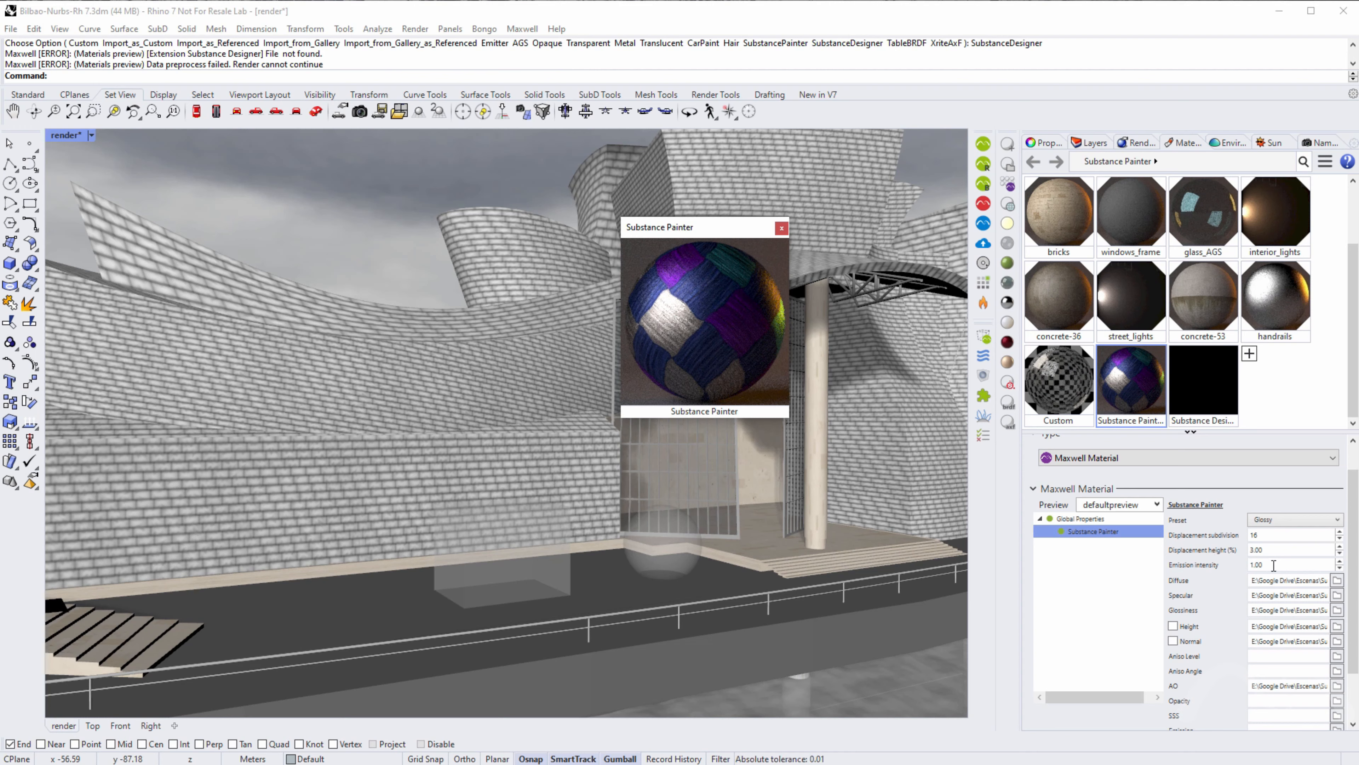
- Enable the Substance Painter material's Height map with a displacement height of 15%, and close its floating preview
{"action": "left_click", "coordinate": [1172, 626]}
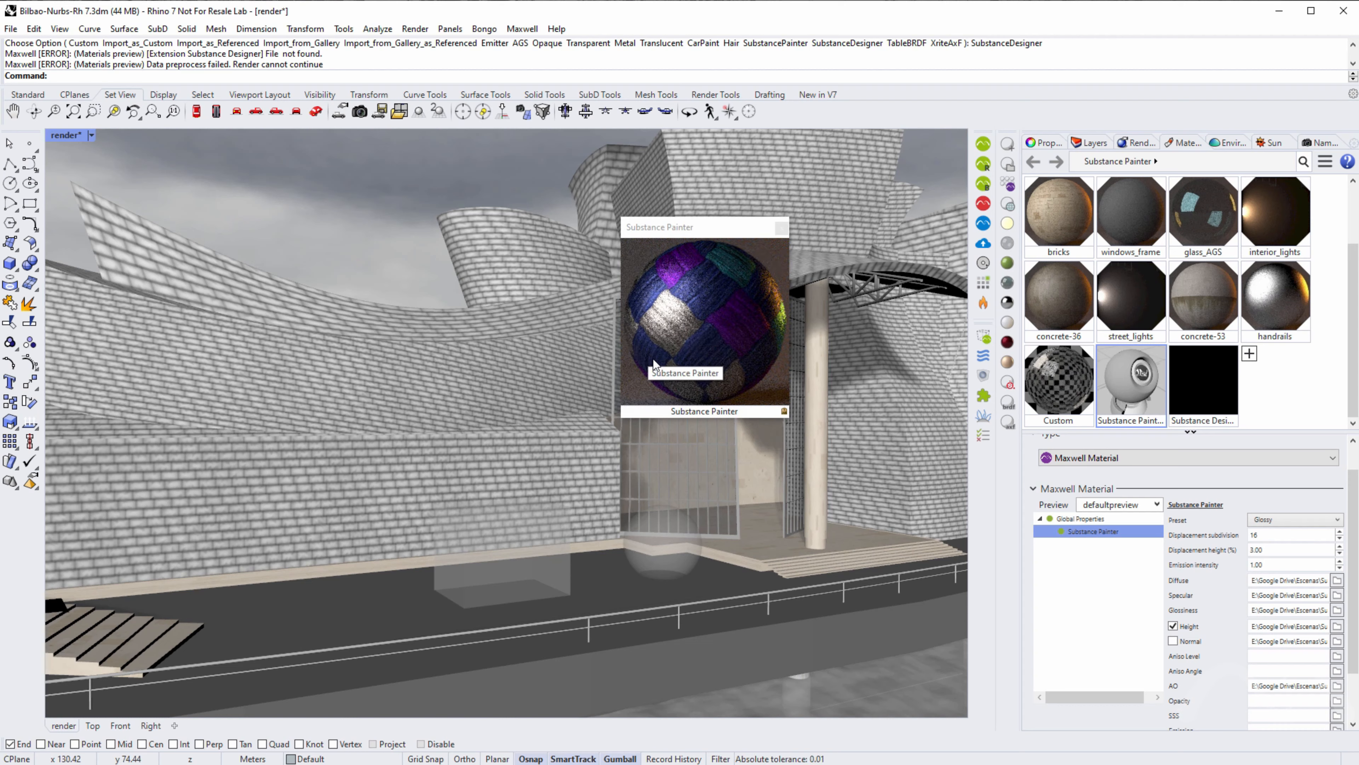
{"action": "double_click", "coordinate": [1266, 550]}
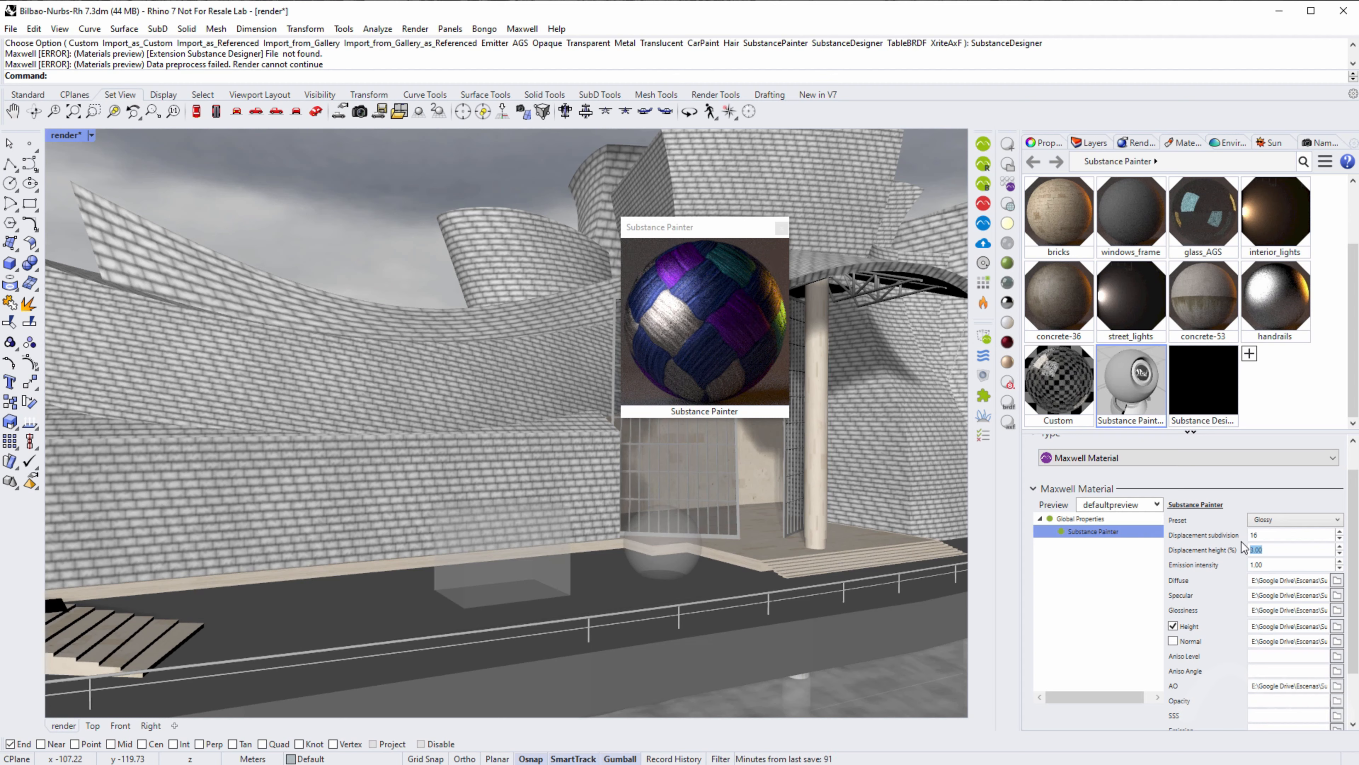
{"action": "type", "text": "15"}
{"action": "key", "text": "Return"}
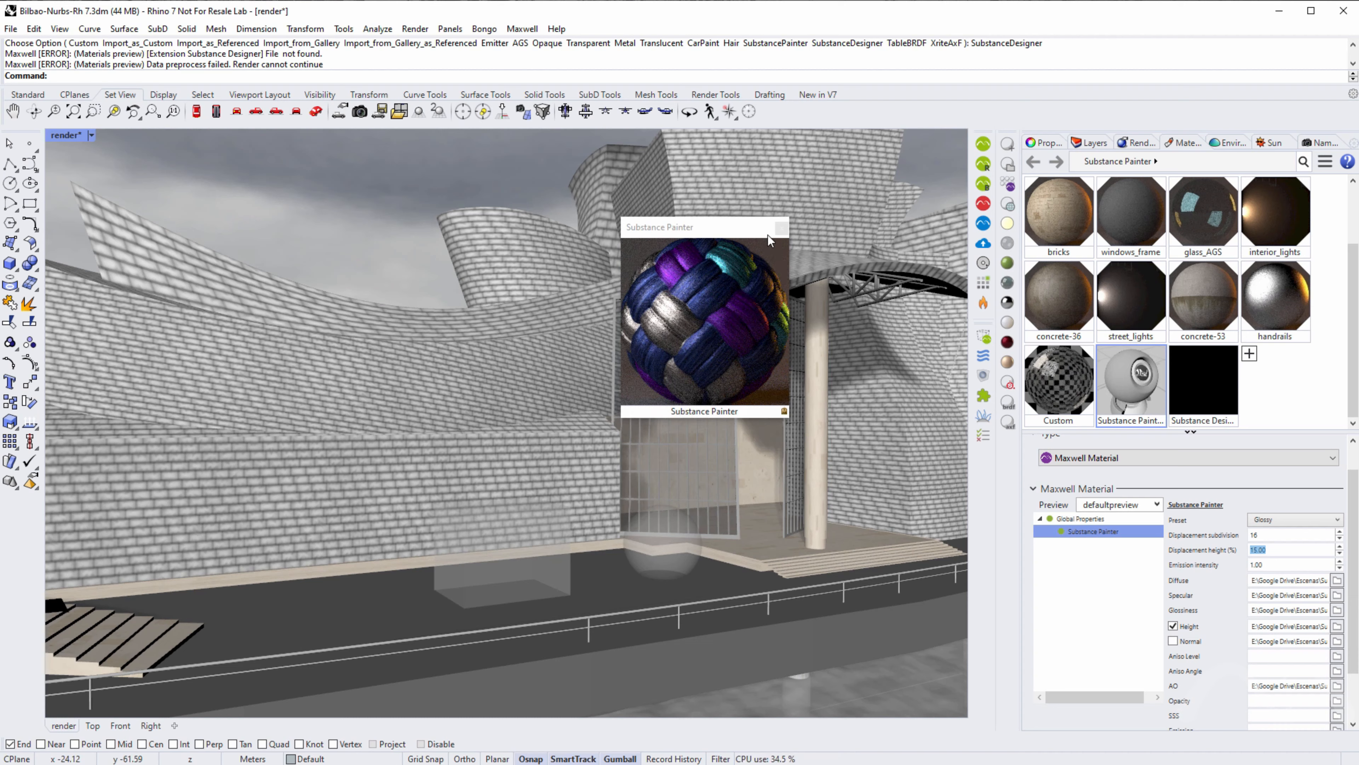
{"action": "left_click", "coordinate": [782, 230]}
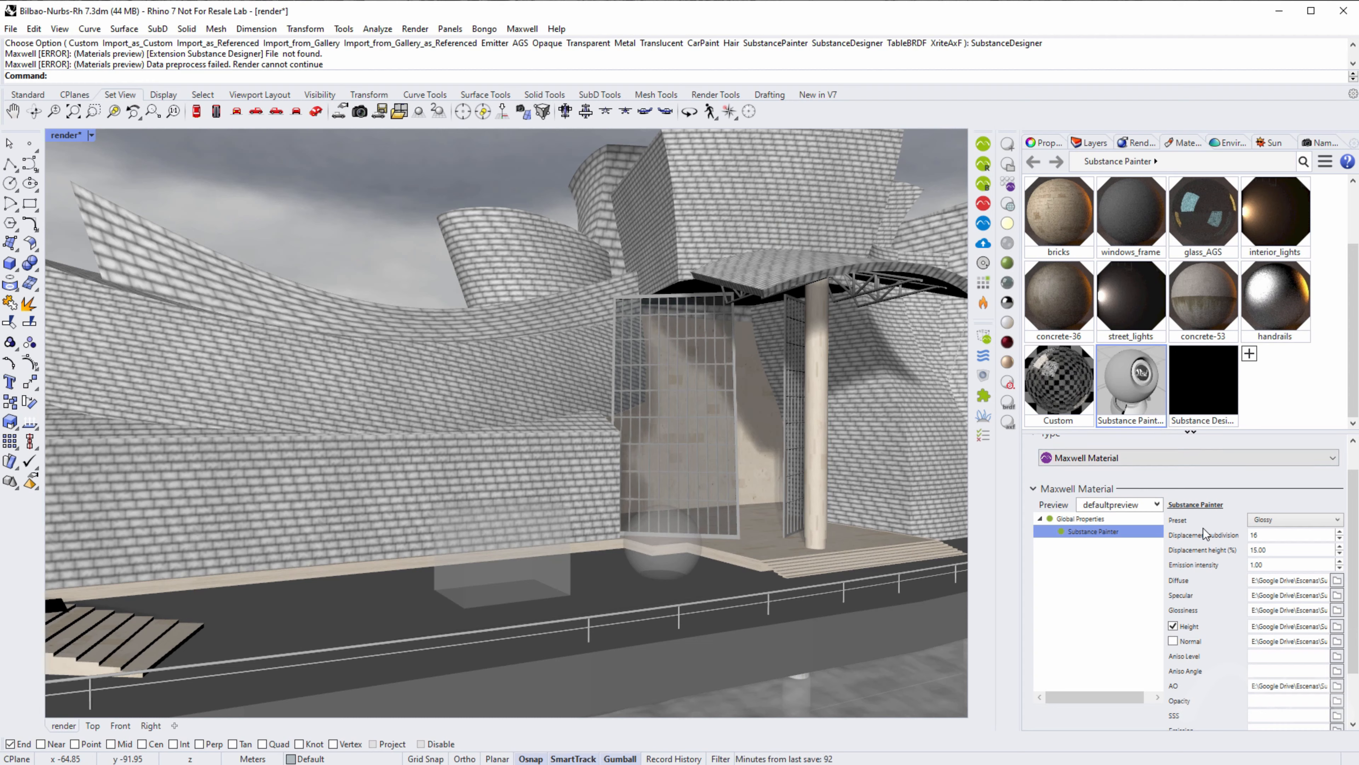
- Load alien_ship_techno_panel.sbsar from the archivos substance folder as the Substance Designer material's substance file
{"action": "left_click", "coordinate": [1203, 394]}
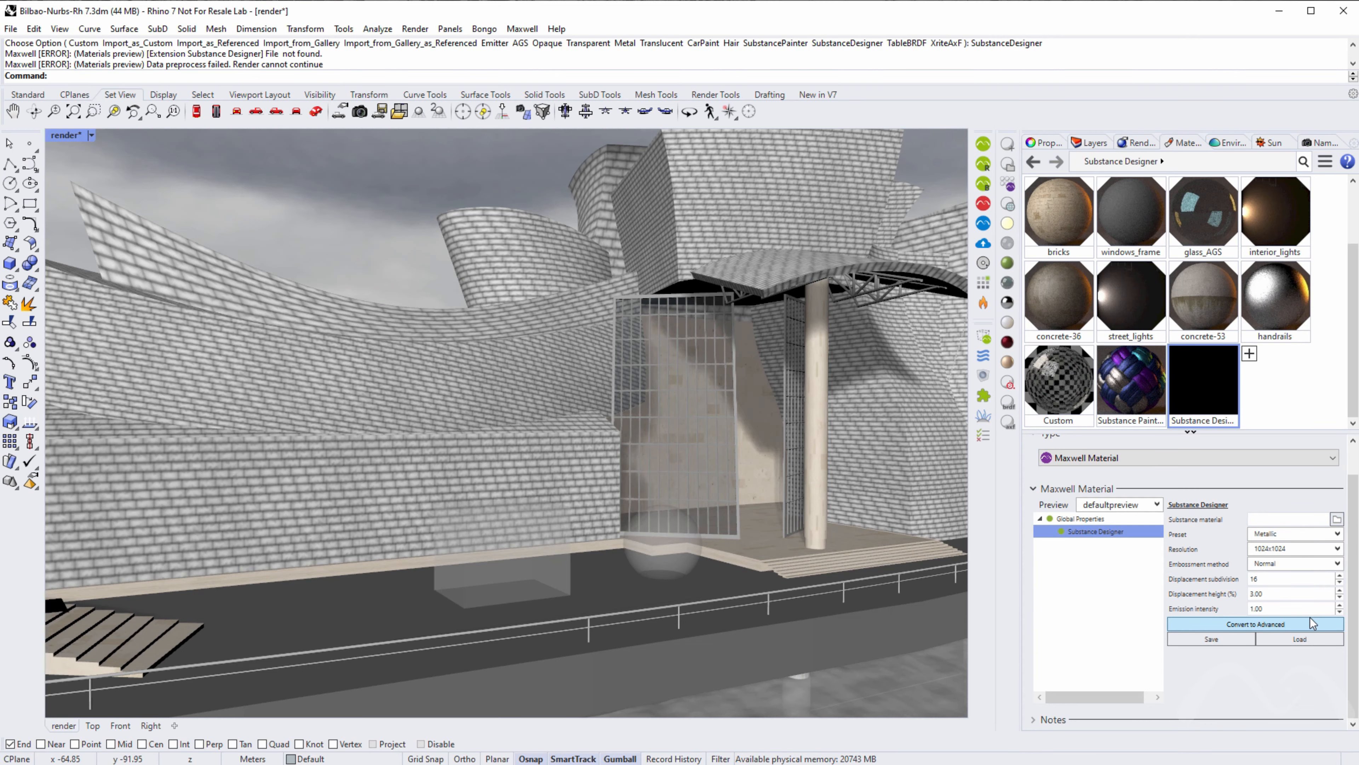
{"action": "left_click", "coordinate": [1337, 519]}
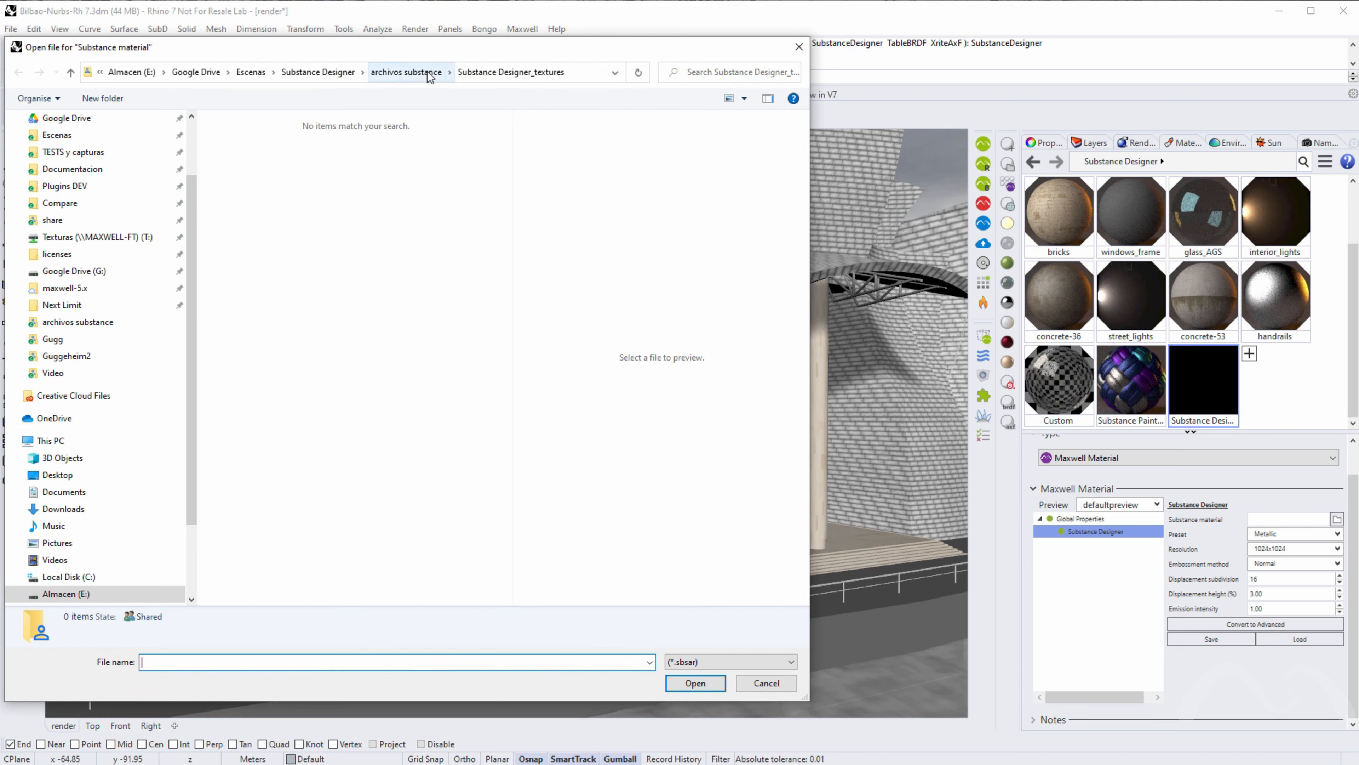
{"action": "left_click", "coordinate": [415, 71]}
{"action": "left_click", "coordinate": [504, 143]}
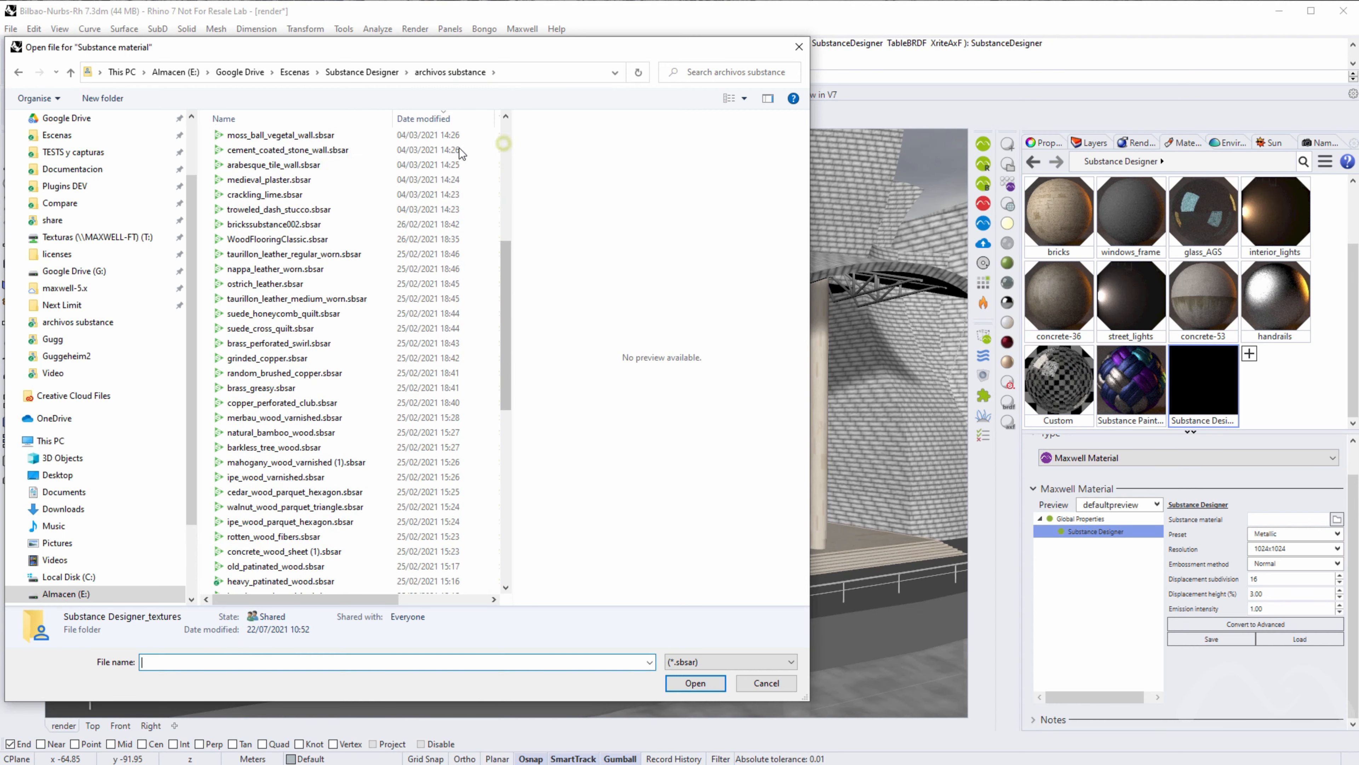
{"action": "left_click", "coordinate": [506, 131]}
{"action": "left_click_drag", "start_coordinate": [506, 131], "coordinate": [506, 122]}
{"action": "left_click", "coordinate": [267, 168]}
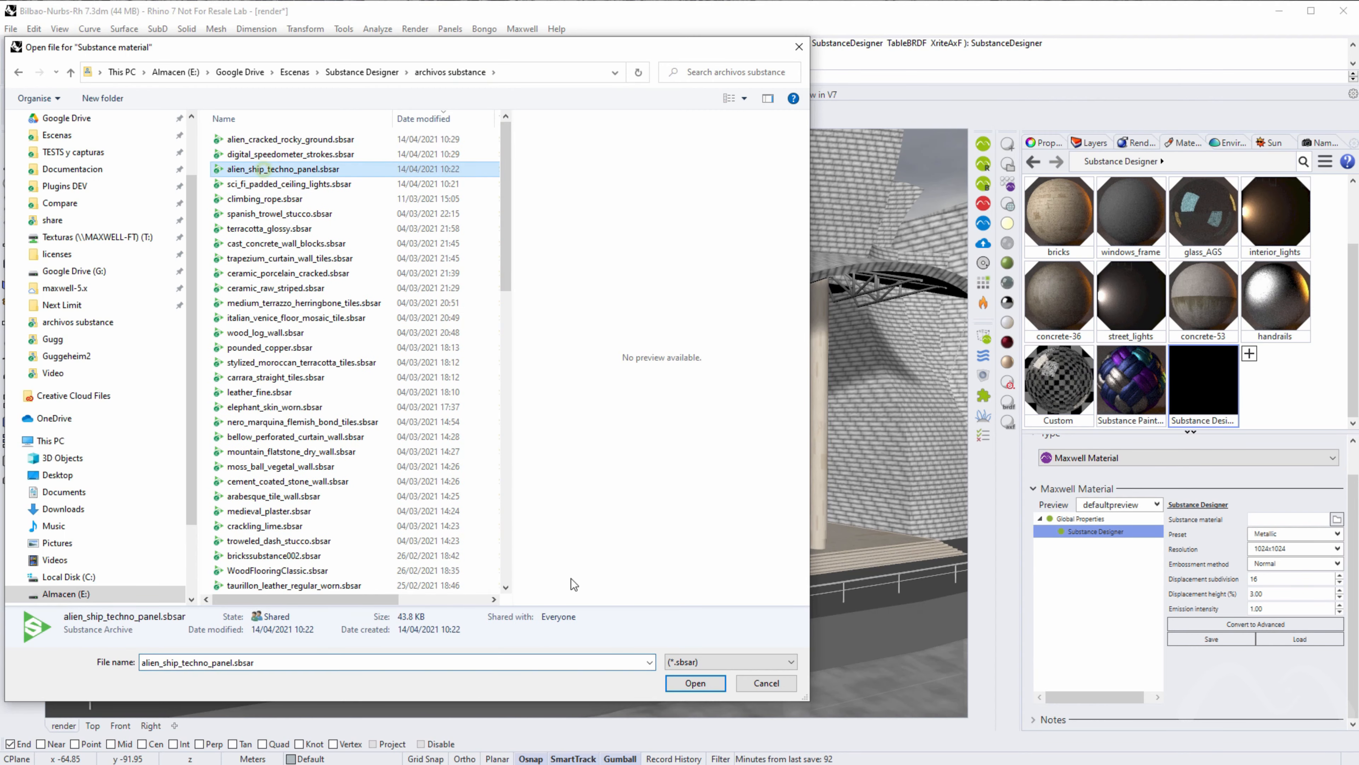
{"action": "left_click", "coordinate": [703, 688]}
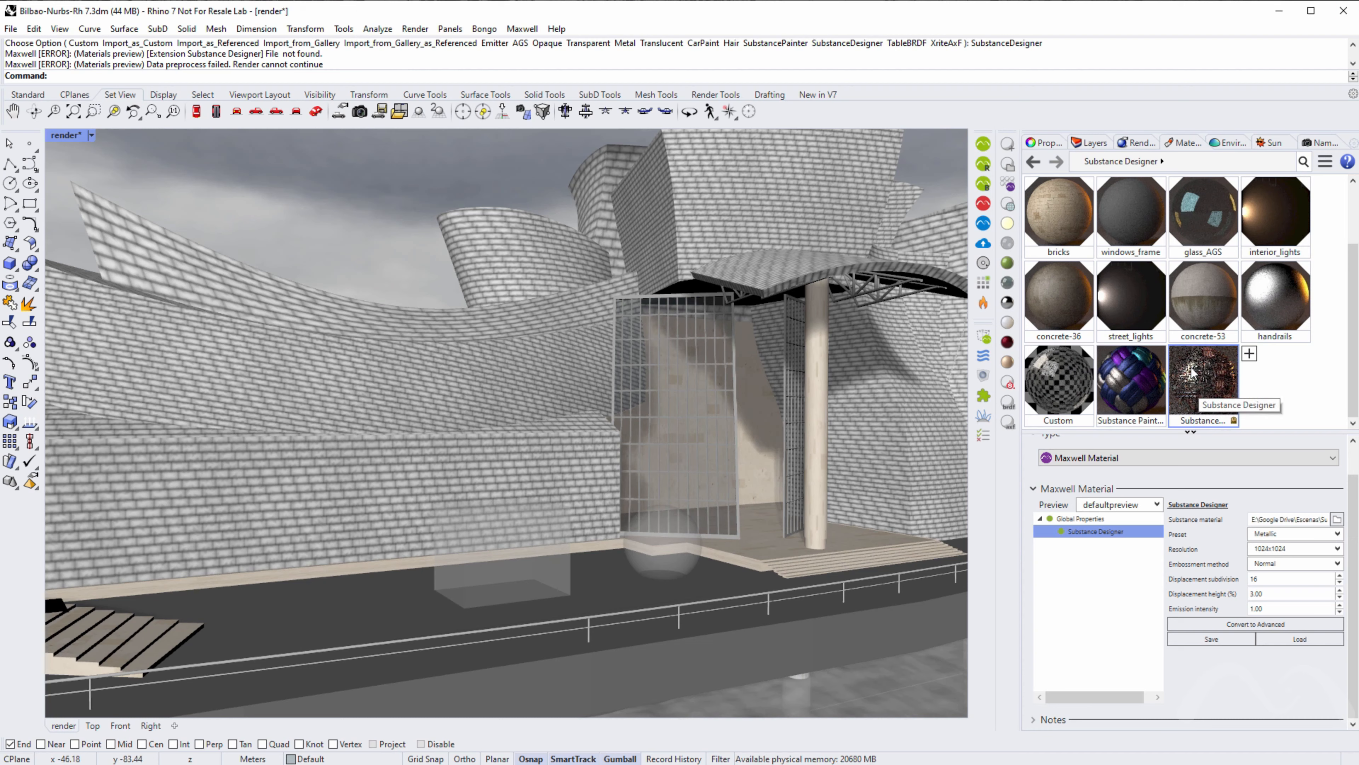
- Open a floating preview of the Substance Designer material, place it over the viewport and enlarge it
{"action": "right_click", "coordinate": [1199, 379]}
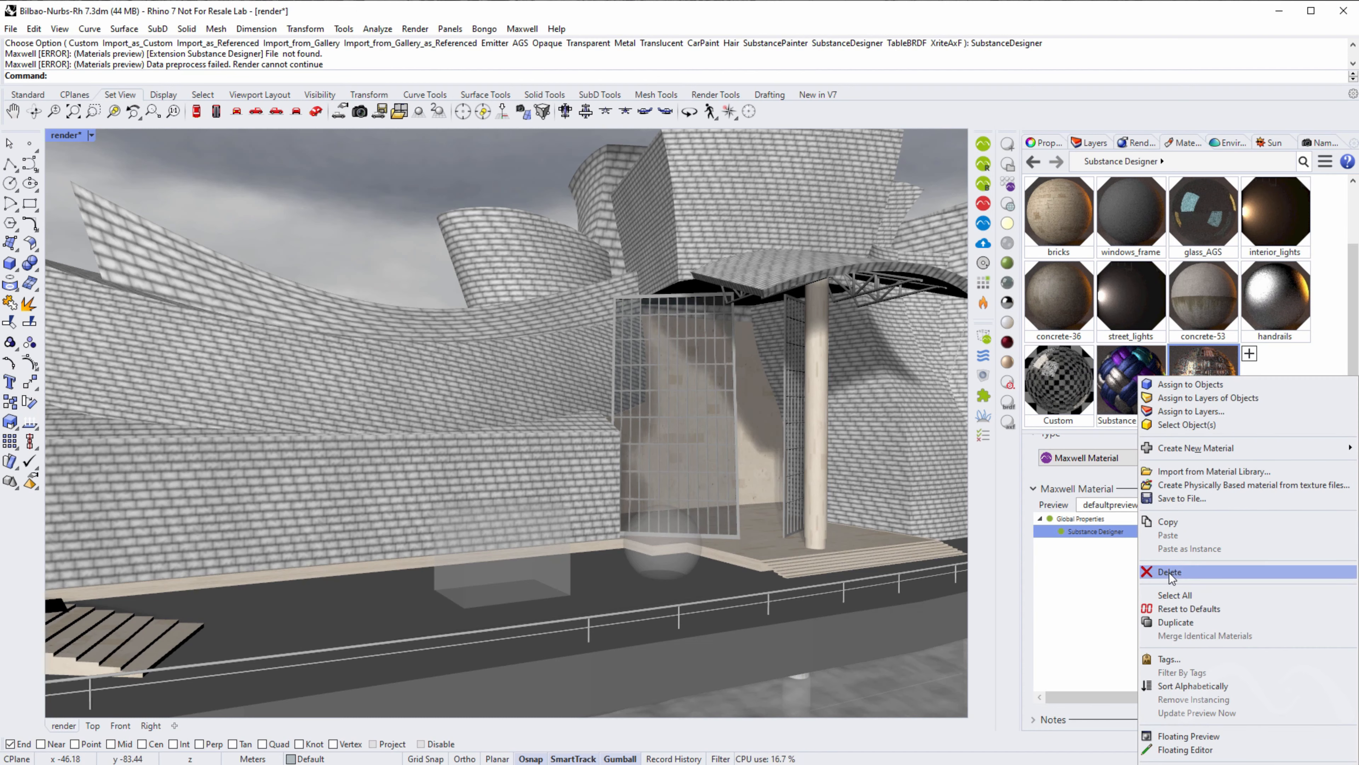
{"action": "left_click", "coordinate": [1201, 740]}
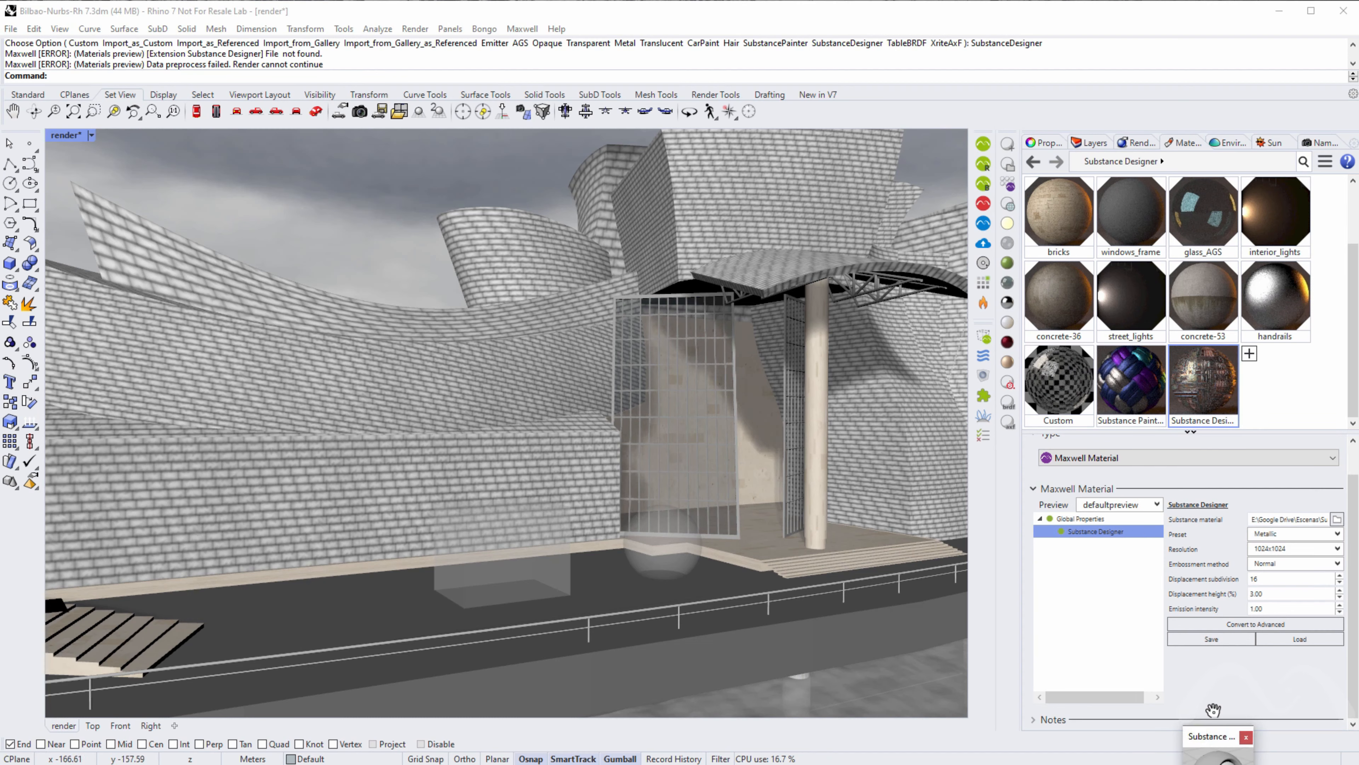
{"action": "left_click_drag", "start_coordinate": [1222, 743], "coordinate": [682, 267]}
{"action": "left_click_drag", "start_coordinate": [725, 353], "coordinate": [805, 443]}
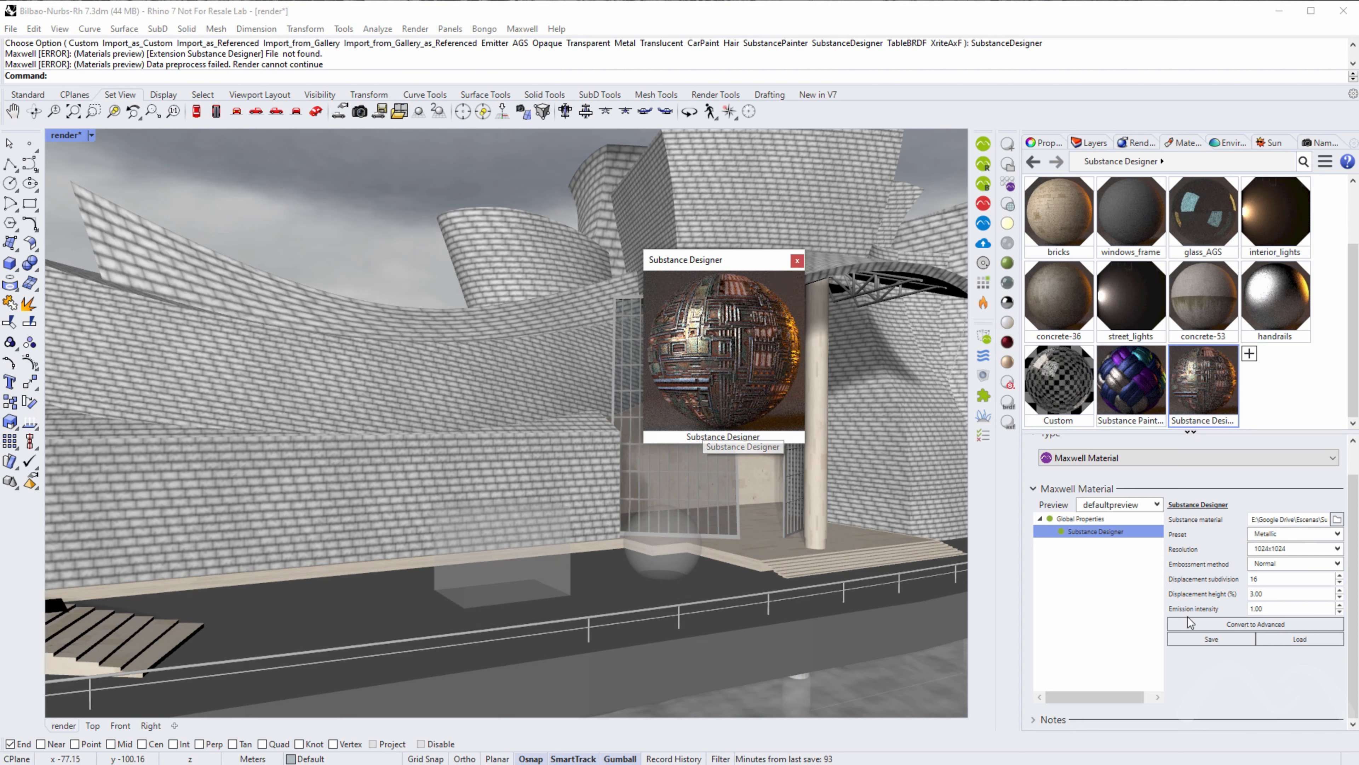
- Set the Substance Designer material's embossment method to Height, with displacement height 15% and emission intensity 15
{"action": "left_click", "coordinate": [1280, 565]}
{"action": "left_click", "coordinate": [1280, 589]}
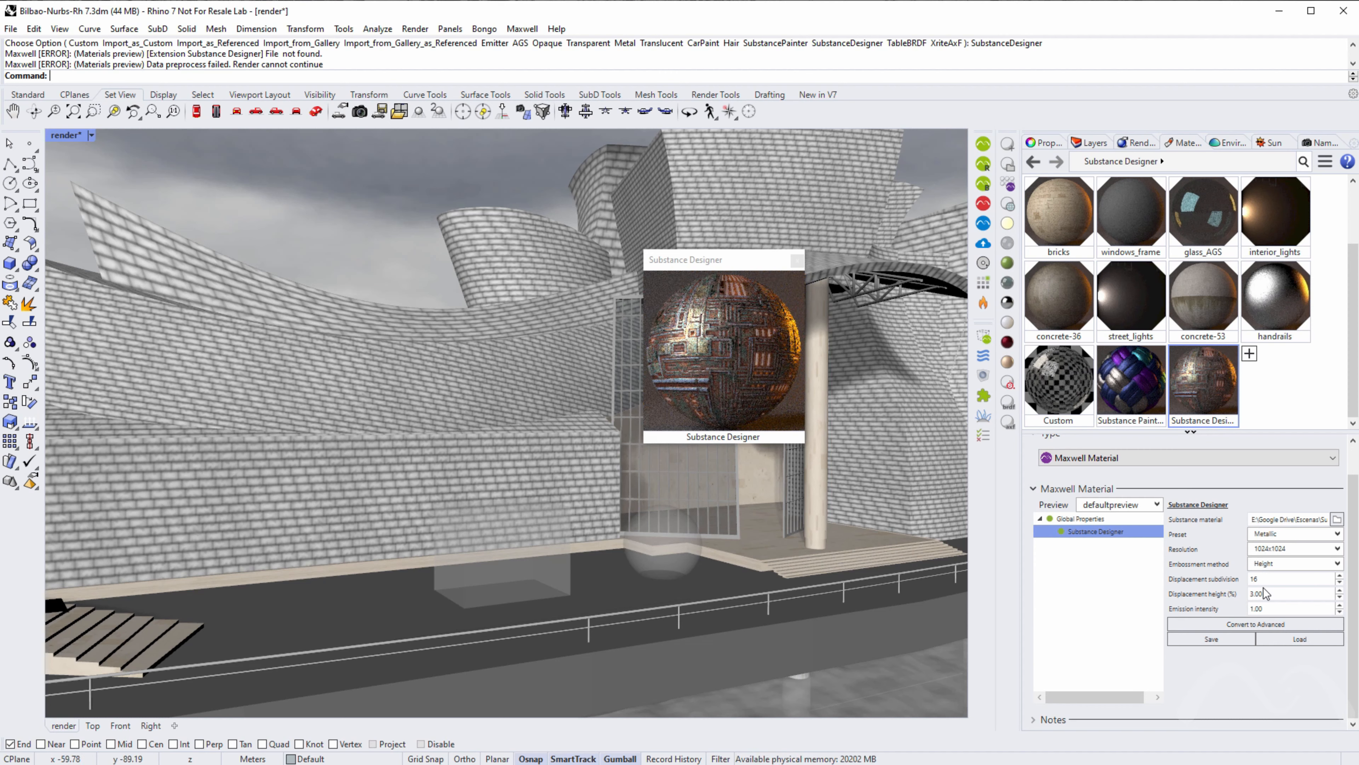
{"action": "type", "text": "15"}
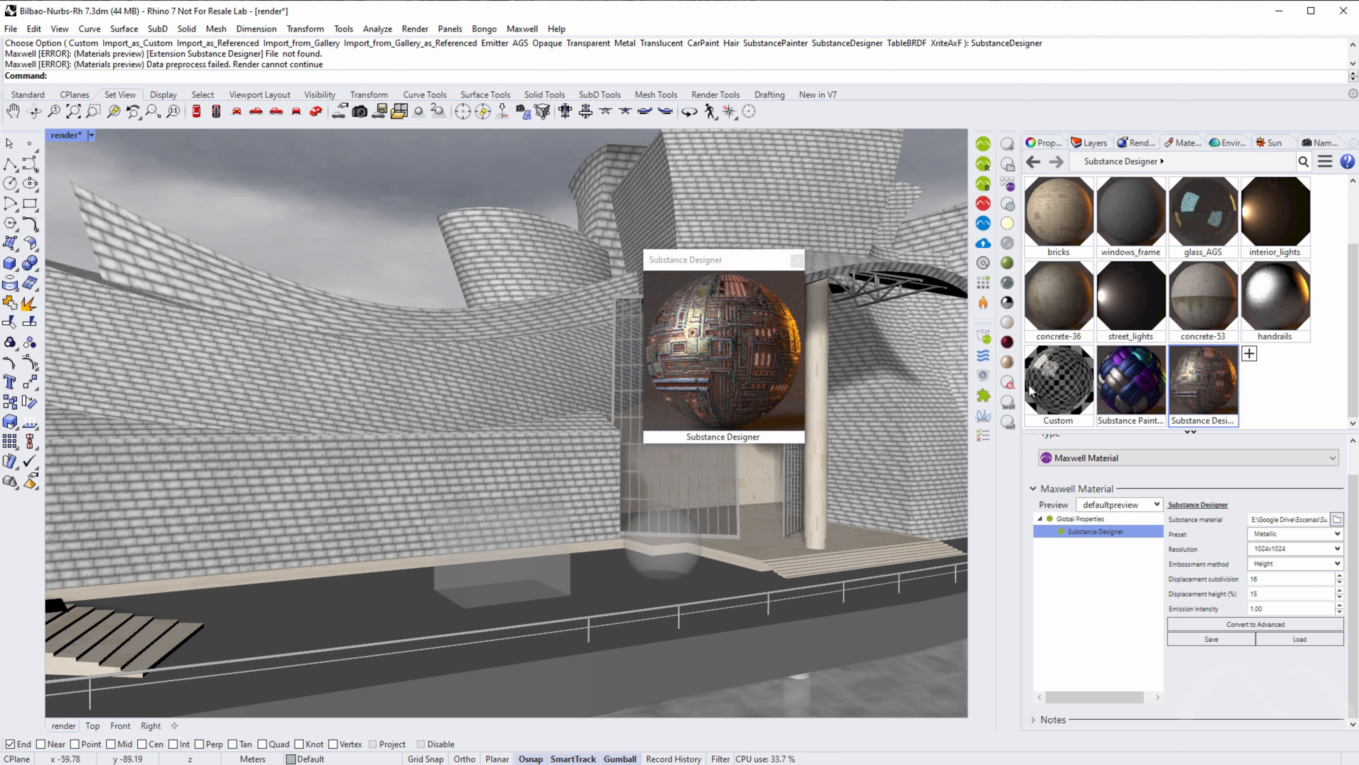
{"action": "key", "text": "Return"}
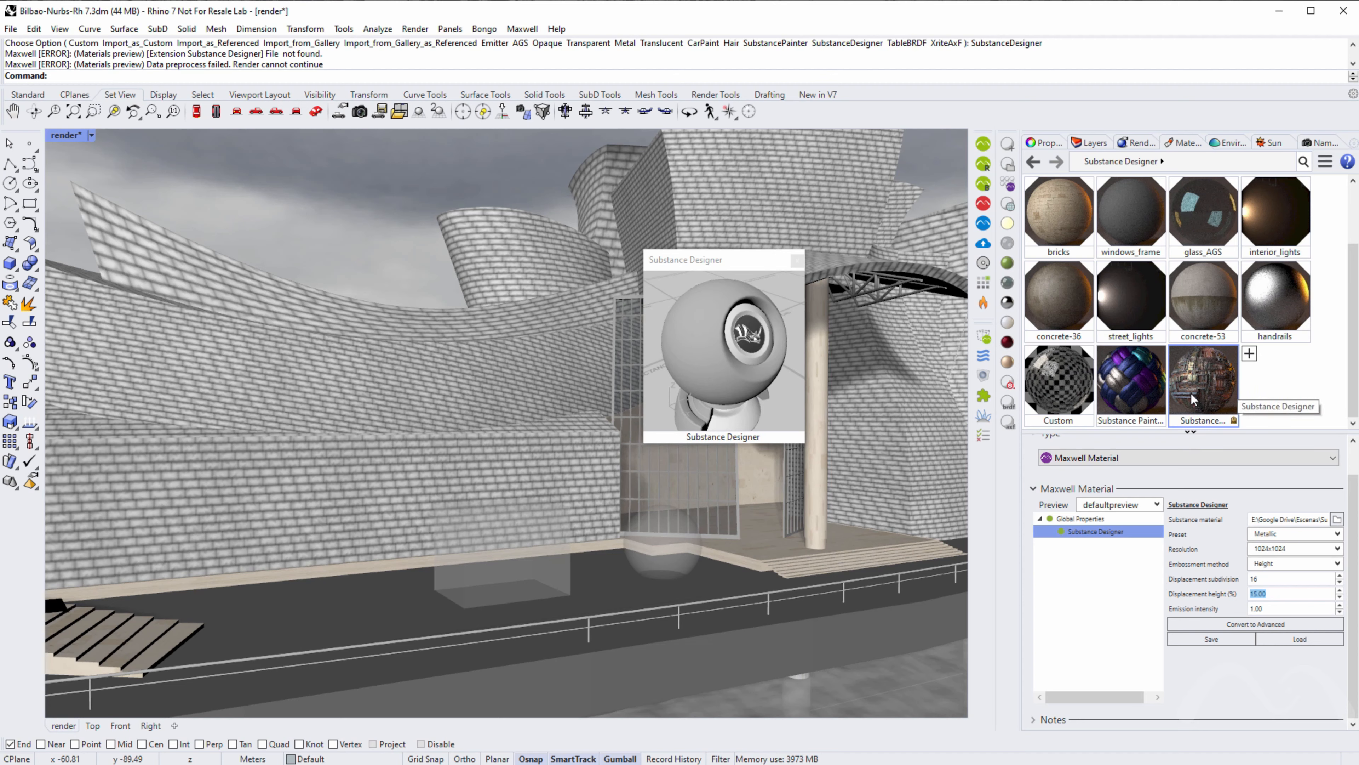
{"action": "left_click", "coordinate": [1265, 609]}
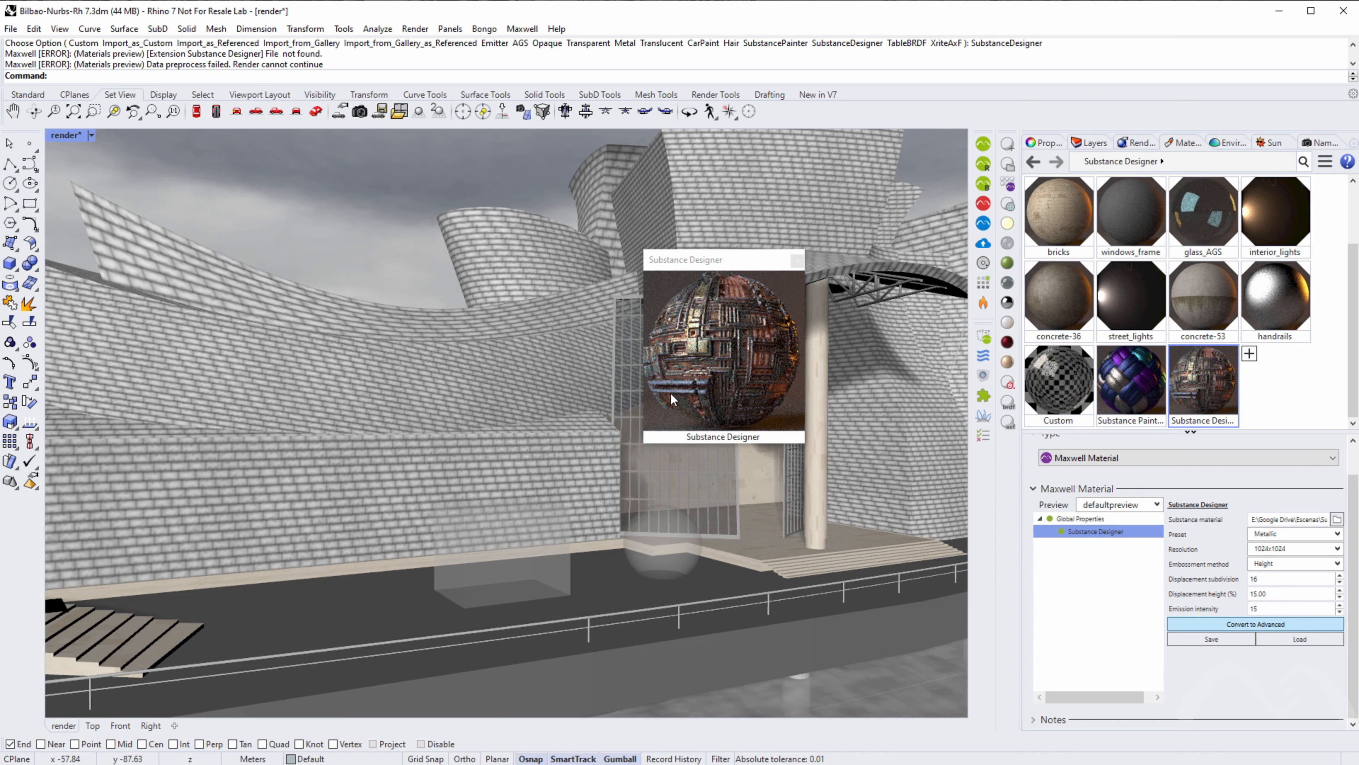
{"action": "key", "text": "Return"}
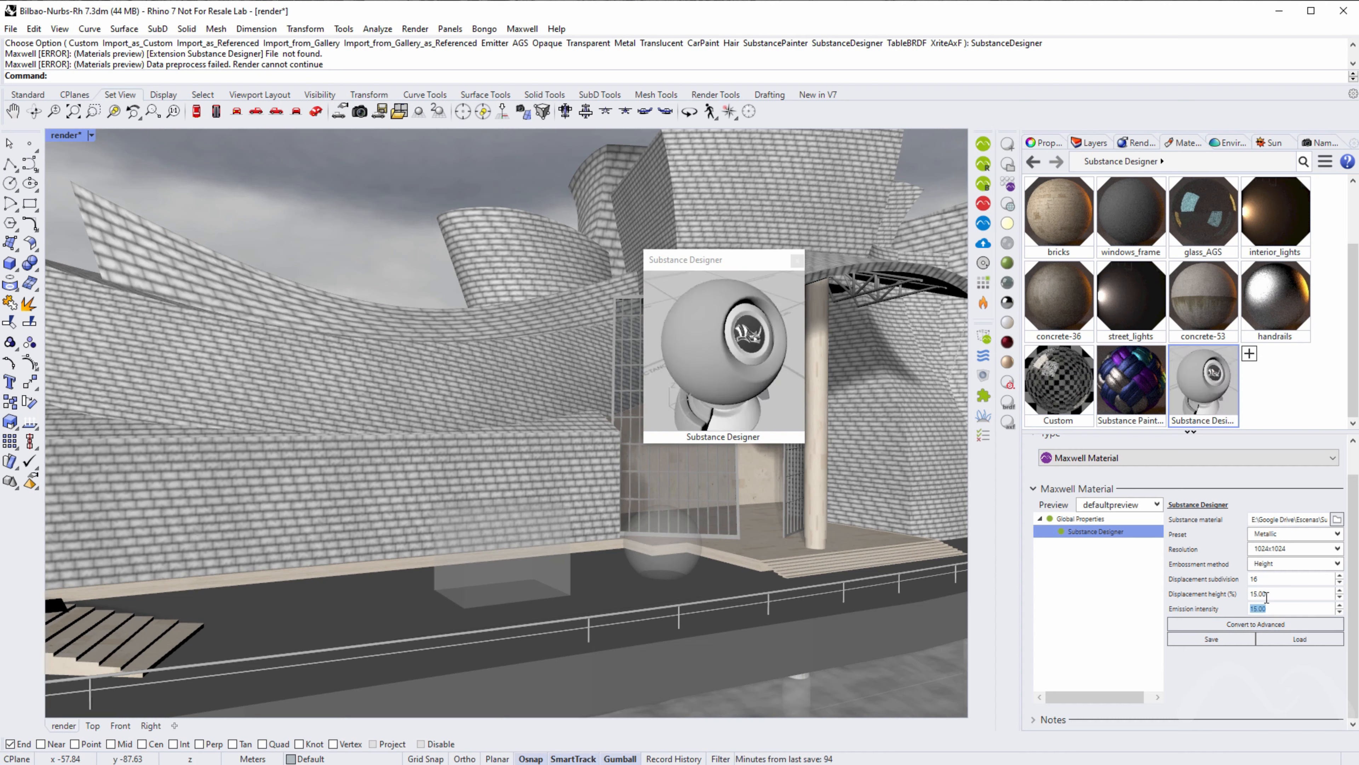